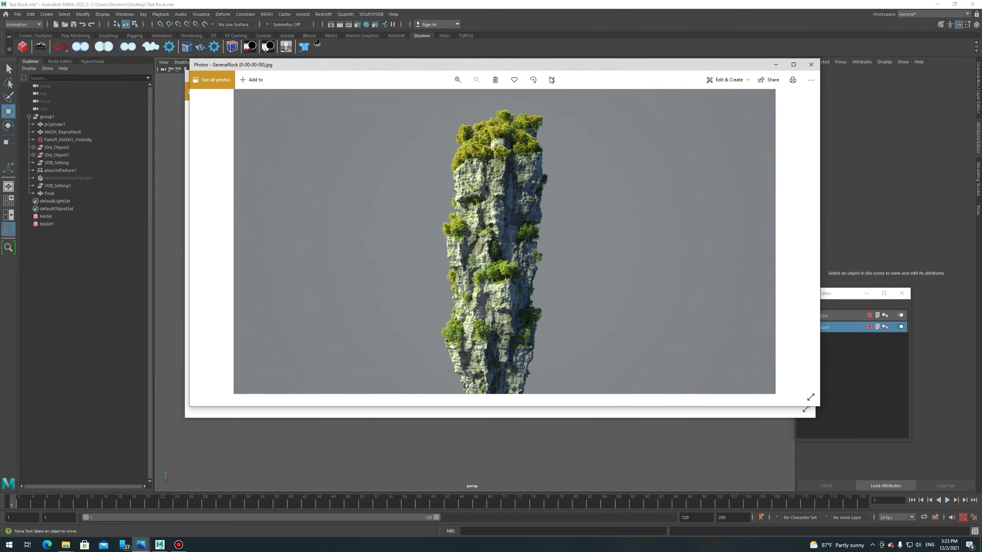
# Zoom in and out around the GeneralRock reference photo, then close Photos.
pyautogui.moveTo(502, 64); pyautogui.dragTo(480, 66)
pyautogui.scroll(2, 505, 172)
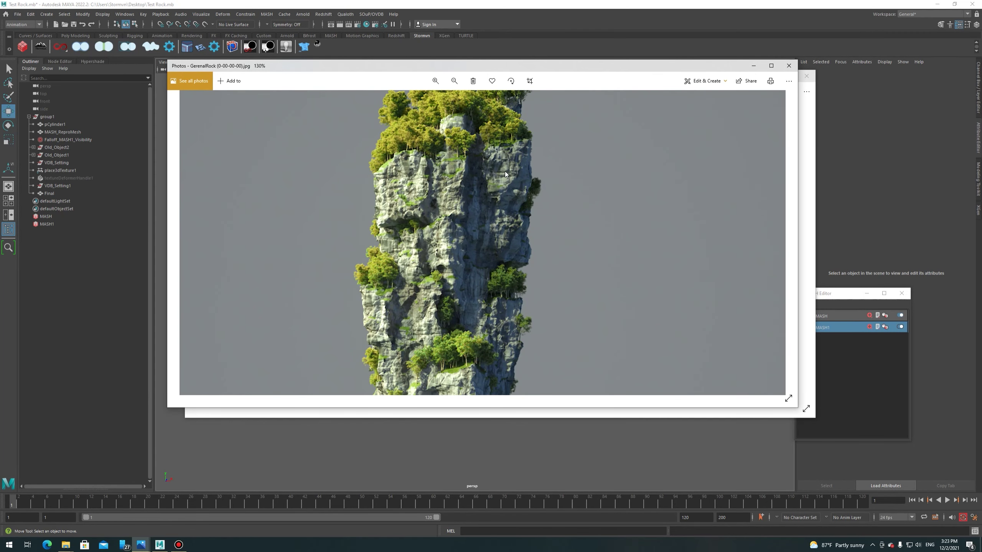
pyautogui.scroll(-2, 510, 163)
pyautogui.scroll(1, 508, 194)
pyautogui.scroll(1, 506, 185)
pyautogui.scroll(-1, 504, 175)
pyautogui.scroll(1, 501, 160)
pyautogui.scroll(1, 499, 171)
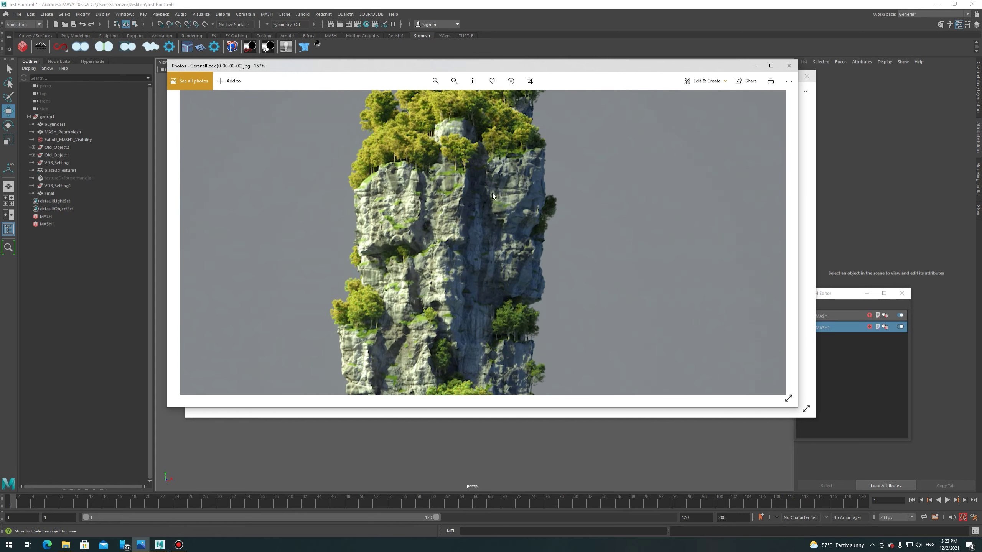
pyautogui.scroll(-2, 489, 188)
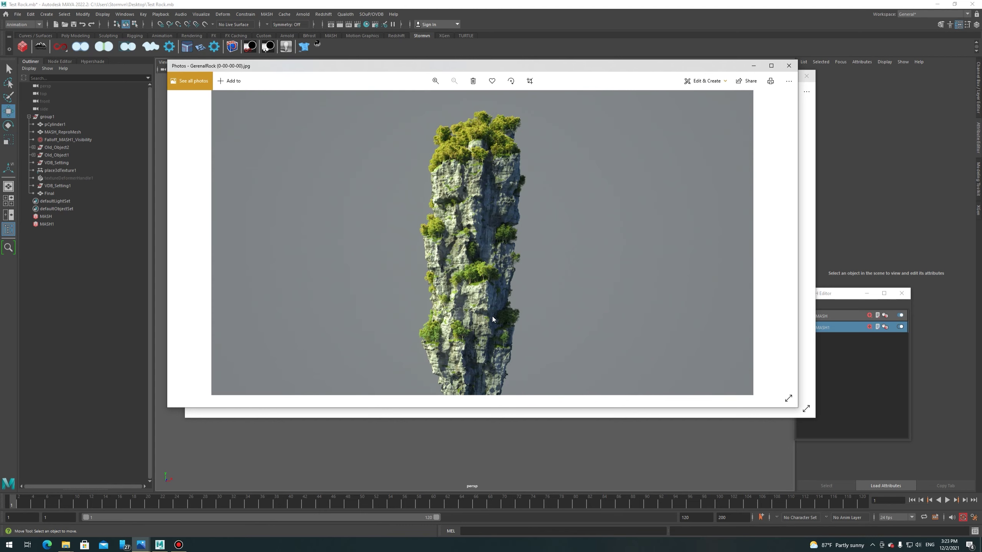
pyautogui.scroll(1, 493, 316)
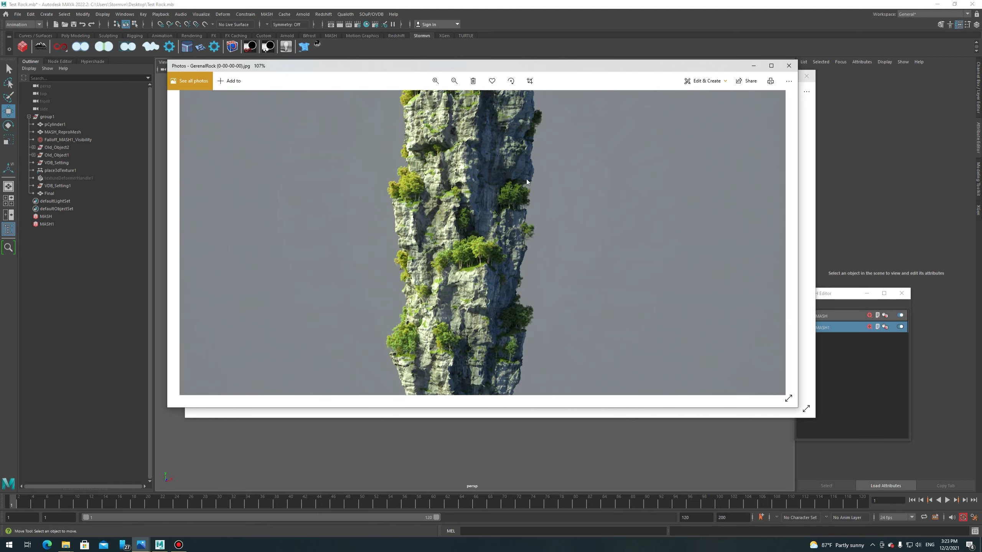
pyautogui.scroll(-1, 527, 182)
pyautogui.click(788, 65)
pyautogui.click(807, 76)
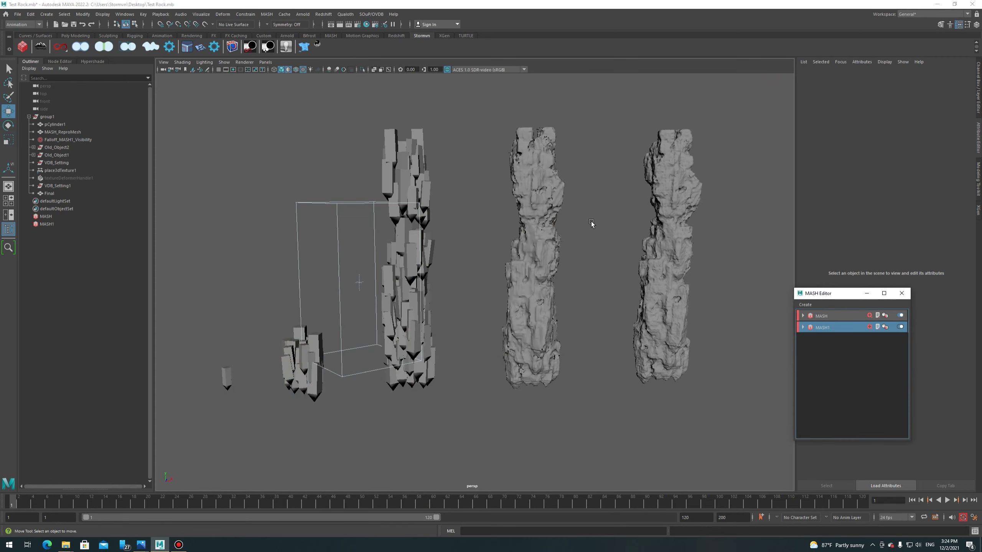
pyautogui.moveTo(592, 224)
pyautogui.keyDown('alt'); pyautogui.mouseDown()
pyautogui.moveTo(596, 260)
pyautogui.moveTo(530, 258)
pyautogui.moveTo(573, 254)
pyautogui.moveTo(569, 245)
pyautogui.mouseUp(); pyautogui.keyUp('alt')
pyautogui.moveTo(636, 248)
pyautogui.keyDown('alt'); pyautogui.mouseDown()
pyautogui.moveTo(532, 247)
pyautogui.moveTo(633, 251)
pyautogui.moveTo(617, 203)
pyautogui.mouseUp(); pyautogui.keyUp('alt')
pyautogui.click(617, 203)
pyautogui.click(700, 280)
pyautogui.keyDown('alt'); pyautogui.moveTo(700, 281); pyautogui.dragTo(597, 293); pyautogui.keyUp('alt')
pyautogui.click(696, 284)
pyautogui.click(598, 301)
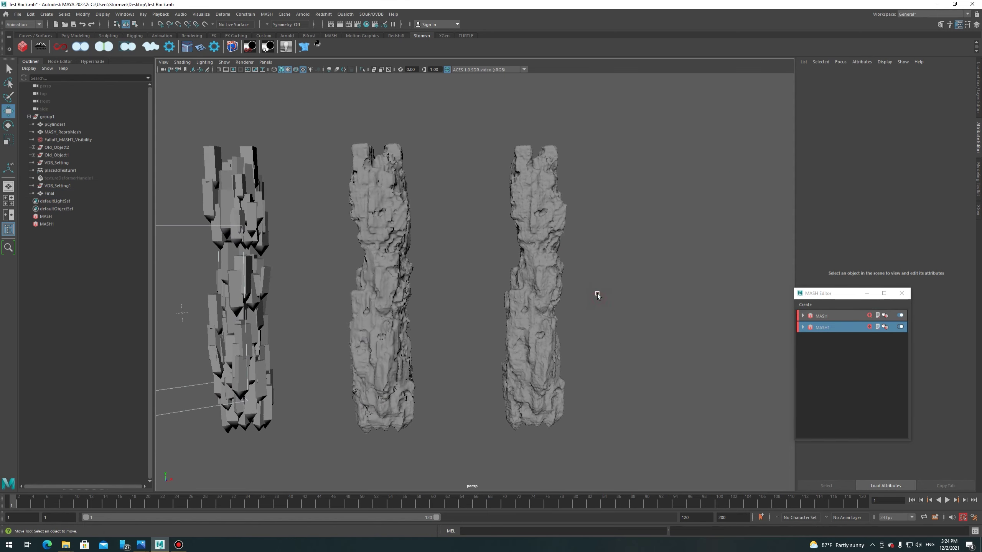
pyautogui.moveTo(501, 247)
pyautogui.mouseDown()
pyautogui.moveTo(601, 293)
pyautogui.moveTo(589, 297)
pyautogui.moveTo(534, 275)
pyautogui.moveTo(428, 274)
pyautogui.moveTo(410, 250)
pyautogui.moveTo(433, 243)
pyautogui.moveTo(295, 239)
pyautogui.mouseUp()
pyautogui.click(602, 292)
pyautogui.keyDown('alt'); pyautogui.moveTo(413, 266); pyautogui.dragTo(575, 268, button='middle'); pyautogui.keyUp('alt')
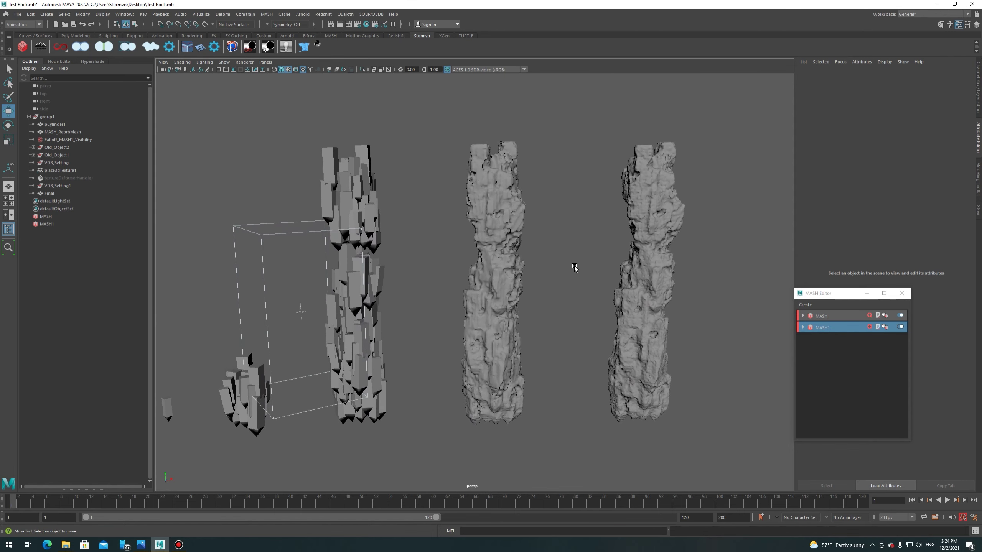
pyautogui.keyDown('alt'); pyautogui.moveTo(587, 275); pyautogui.dragTo(592, 276); pyautogui.keyUp('alt')
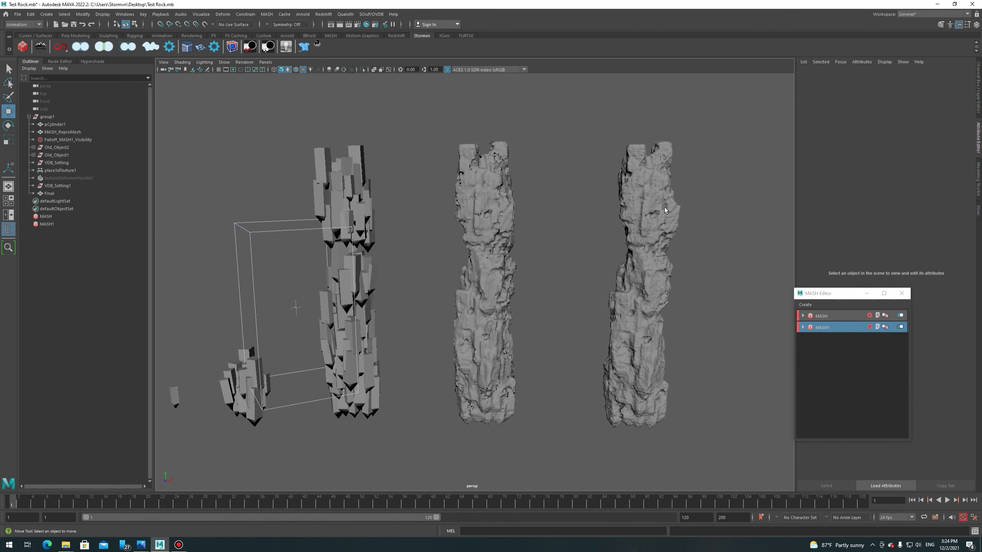
pyautogui.scroll(5, 381, 407)
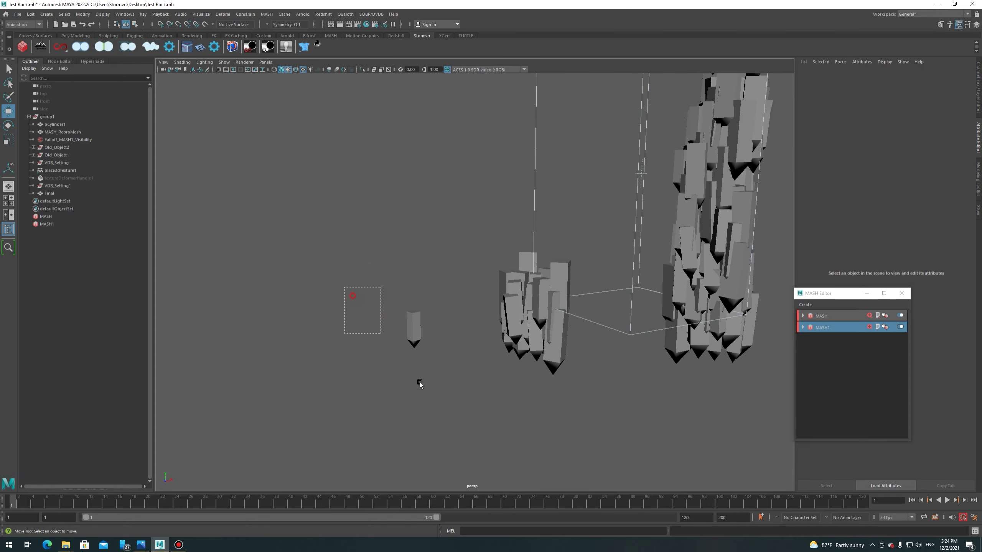
# Select and frame the pCylinder1 source block, orbiting to view it from several angles.
pyautogui.click(410, 327)
pyautogui.press('f')
pyautogui.click(564, 291)
pyautogui.keyDown('alt'); pyautogui.moveTo(563, 291); pyautogui.dragTo(369, 314); pyautogui.keyUp('alt')
pyautogui.click(484, 297)
pyautogui.moveTo(543, 281)
pyautogui.keyDown('alt'); pyautogui.mouseDown()
pyautogui.moveTo(494, 346)
pyautogui.moveTo(529, 313)
pyautogui.moveTo(497, 340)
pyautogui.mouseUp(); pyautogui.keyUp('alt')
pyautogui.moveTo(380, 324)
pyautogui.keyDown('alt'); pyautogui.mouseDown()
pyautogui.moveTo(490, 340)
pyautogui.moveTo(474, 333)
pyautogui.moveTo(478, 351)
pyautogui.mouseUp(); pyautogui.keyUp('alt')
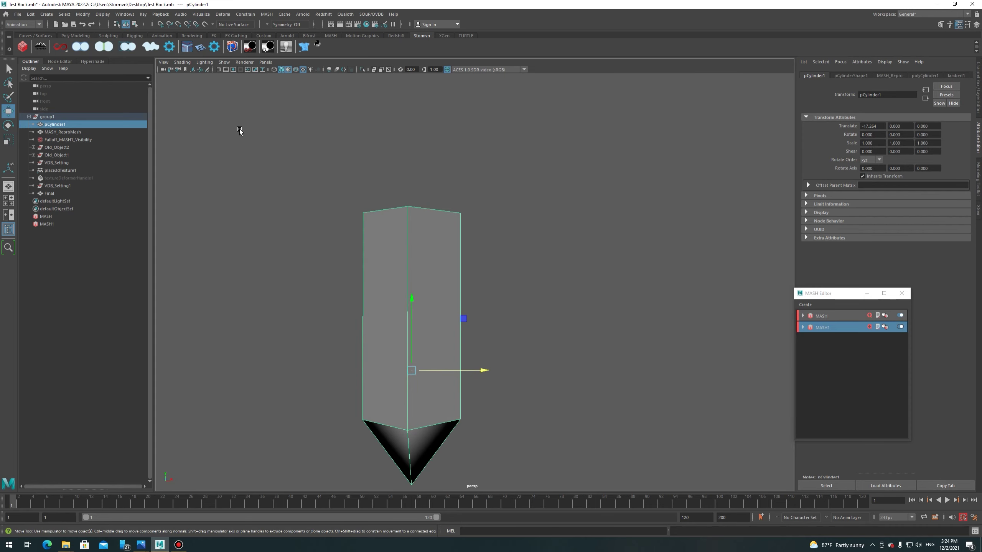
# Show pCylinder1's Channel Box with polyCylinder1 inputs, checking Subdivisions Axis 4, and inspect the pointed prism.
pyautogui.hotkey('ctrl', 'a')
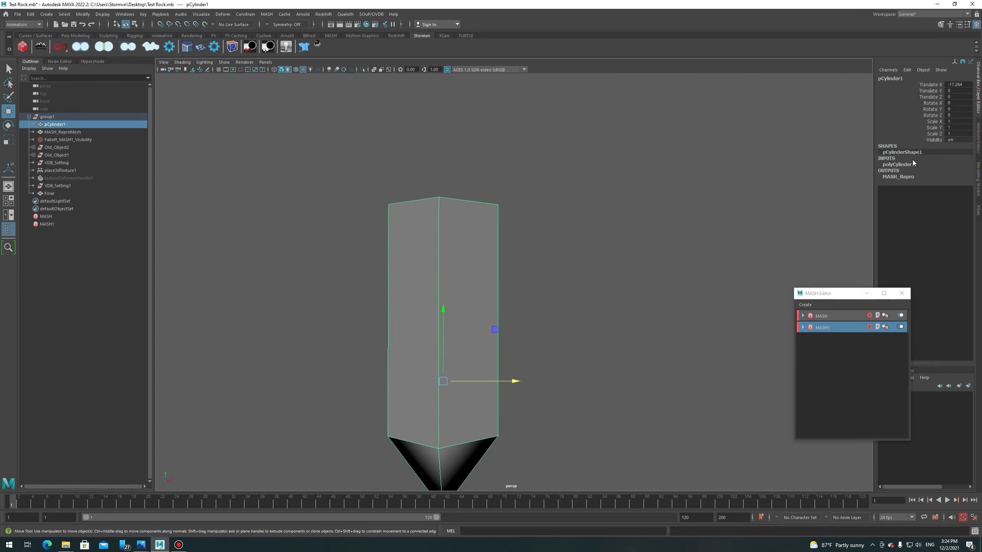
pyautogui.click(901, 166)
pyautogui.click(931, 184)
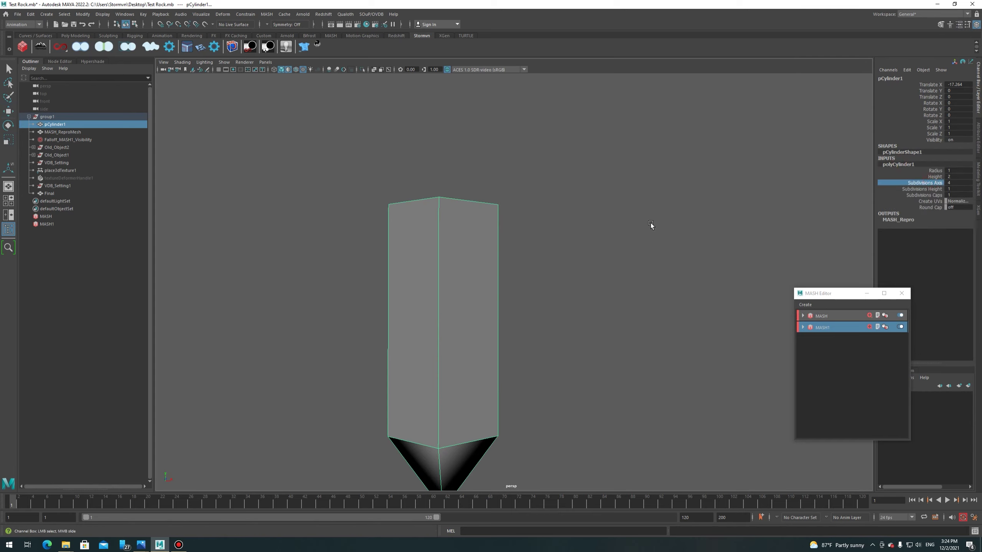
pyautogui.keyDown('alt'); pyautogui.moveTo(650, 222); pyautogui.dragTo(449, 238); pyautogui.keyUp('alt')
pyautogui.moveTo(536, 275)
pyautogui.keyDown('alt'); pyautogui.mouseDown()
pyautogui.moveTo(524, 272)
pyautogui.moveTo(531, 330)
pyautogui.moveTo(541, 307)
pyautogui.moveTo(487, 308)
pyautogui.mouseUp(); pyautogui.keyUp('alt')
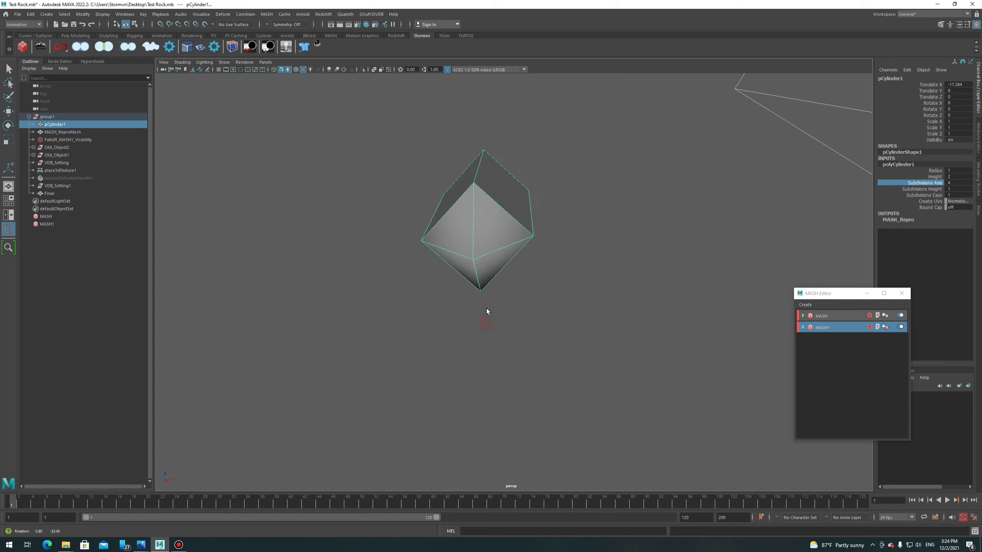
pyautogui.moveTo(563, 215)
pyautogui.keyDown('alt'); pyautogui.mouseDown()
pyautogui.moveTo(561, 279)
pyautogui.moveTo(570, 268)
pyautogui.mouseUp(); pyautogui.keyUp('alt')
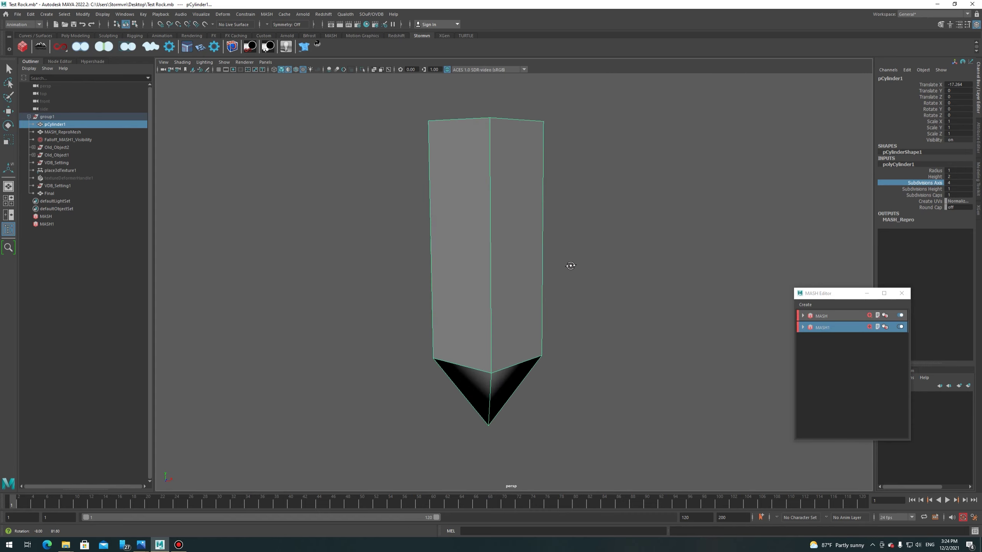
pyautogui.scroll(-3, 581, 263)
pyautogui.moveTo(636, 244)
pyautogui.keyDown('alt'); pyautogui.mouseDown()
pyautogui.moveTo(577, 252)
pyautogui.moveTo(476, 338)
pyautogui.mouseUp(); pyautogui.keyUp('alt')
pyautogui.press('w')
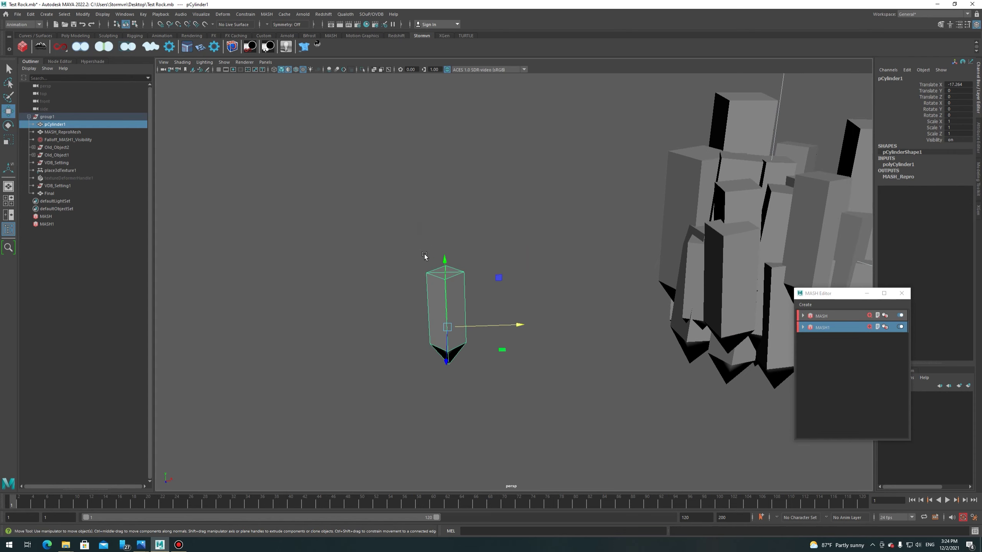
pyautogui.click(24, 25)
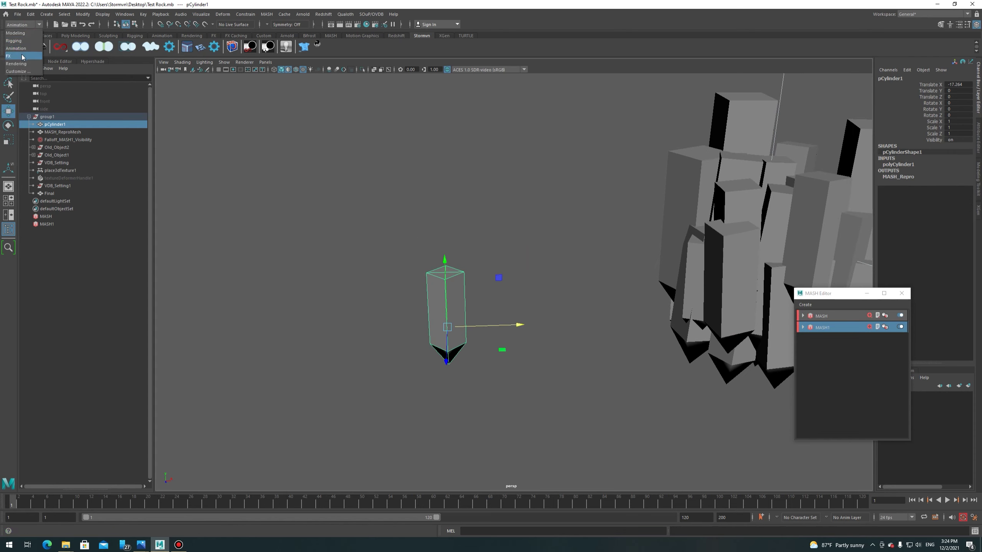
# Switch to the FX menu set and review the Create MASH Network options without creating a network.
pyautogui.click(22, 56)
pyautogui.click(356, 14)
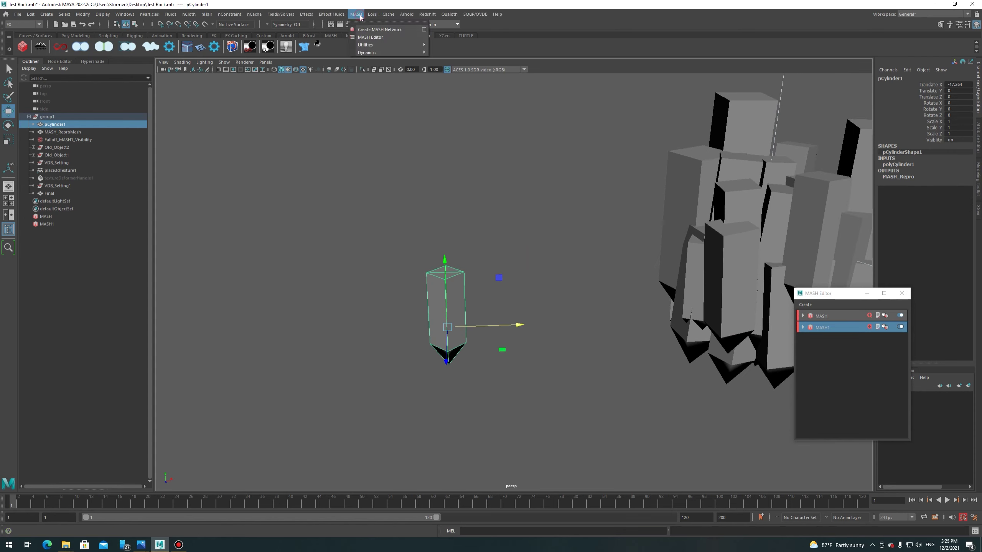
pyautogui.click(425, 31)
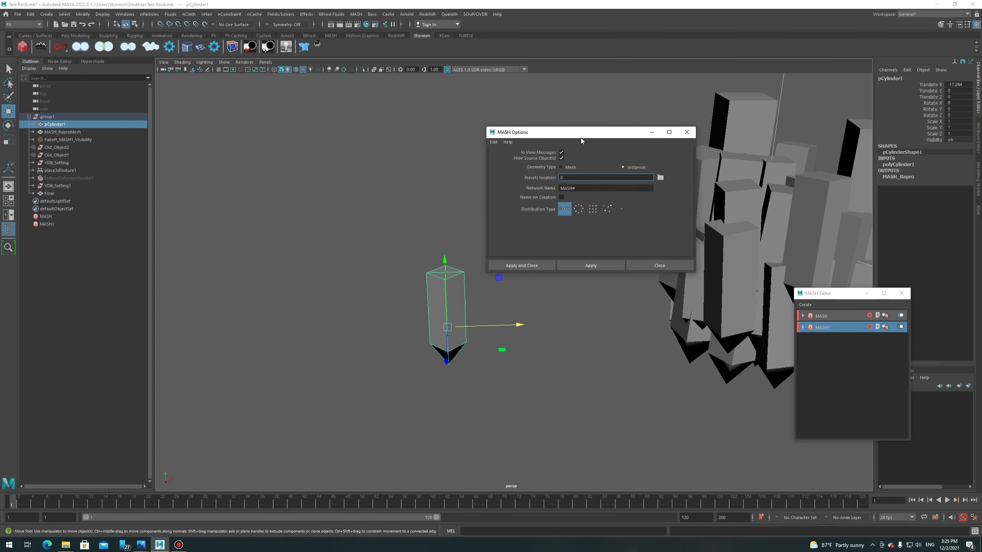
pyautogui.moveTo(571, 132); pyautogui.dragTo(593, 119)
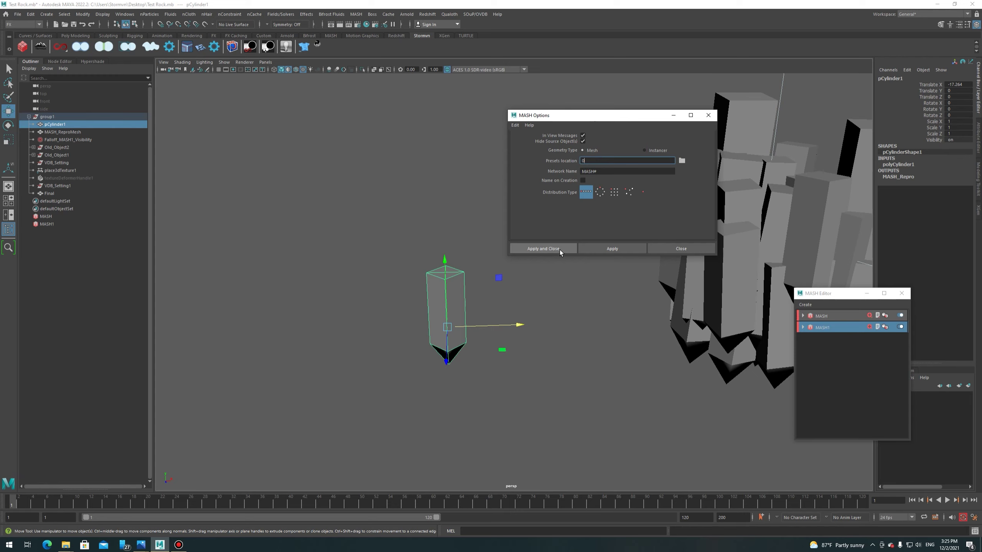
pyautogui.click(701, 249)
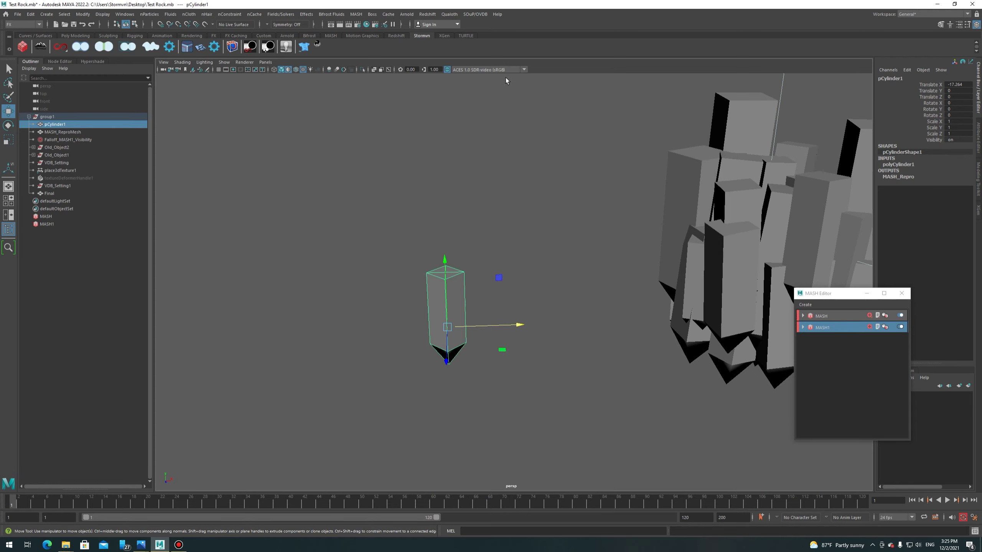
pyautogui.click(807, 319)
# Frame the crystal cluster and check the MASH_Distribute settings, including Grid Y count.
pyautogui.press('f')
pyautogui.moveTo(451, 275)
pyautogui.keyDown('alt'); pyautogui.mouseDown()
pyautogui.moveTo(483, 249)
pyautogui.moveTo(498, 251)
pyautogui.mouseUp(); pyautogui.keyUp('alt')
pyautogui.click(821, 293)
pyautogui.moveTo(835, 327)
pyautogui.mouseDown()
pyautogui.moveTo(843, 297)
pyautogui.moveTo(672, 258)
pyautogui.mouseUp()
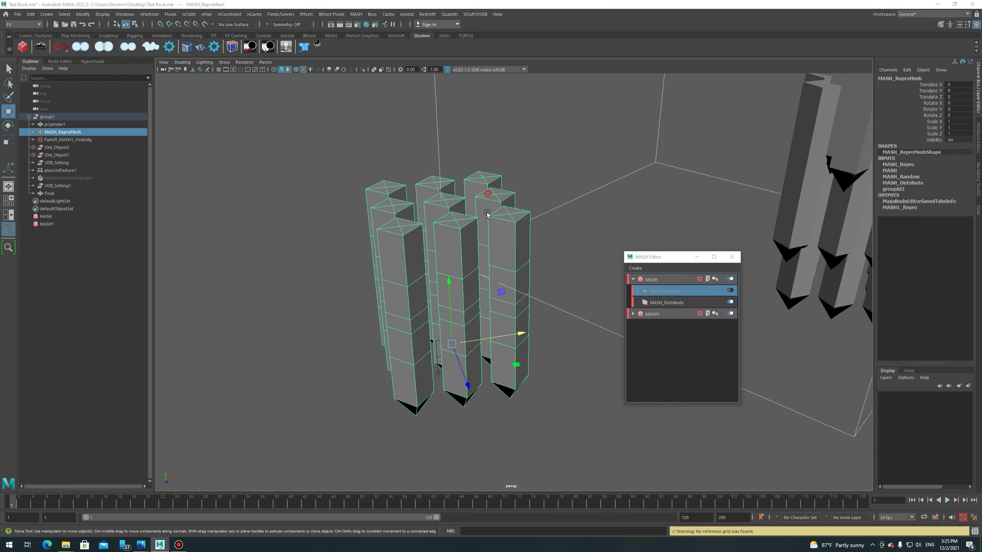
pyautogui.click(696, 302)
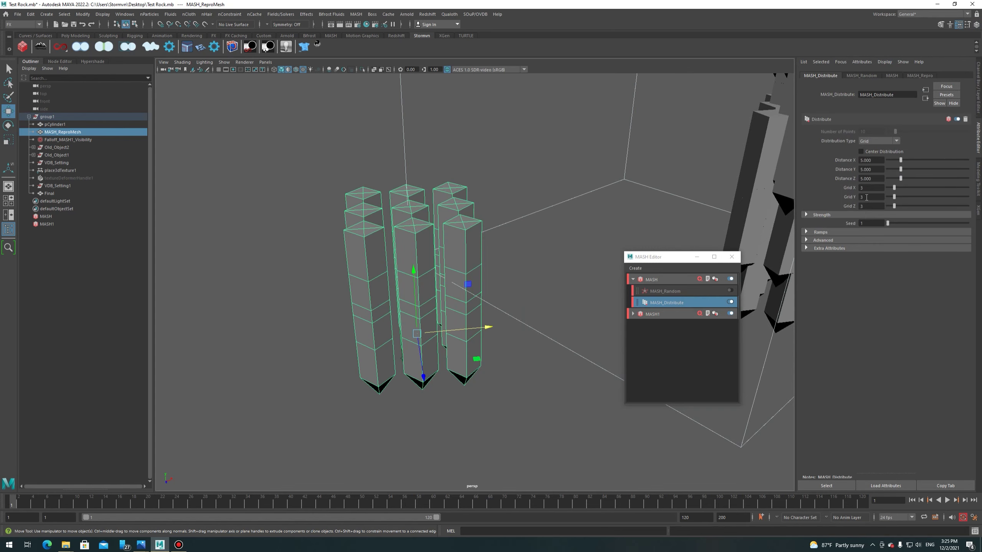
pyautogui.doubleClick(870, 197)
pyautogui.click(713, 290)
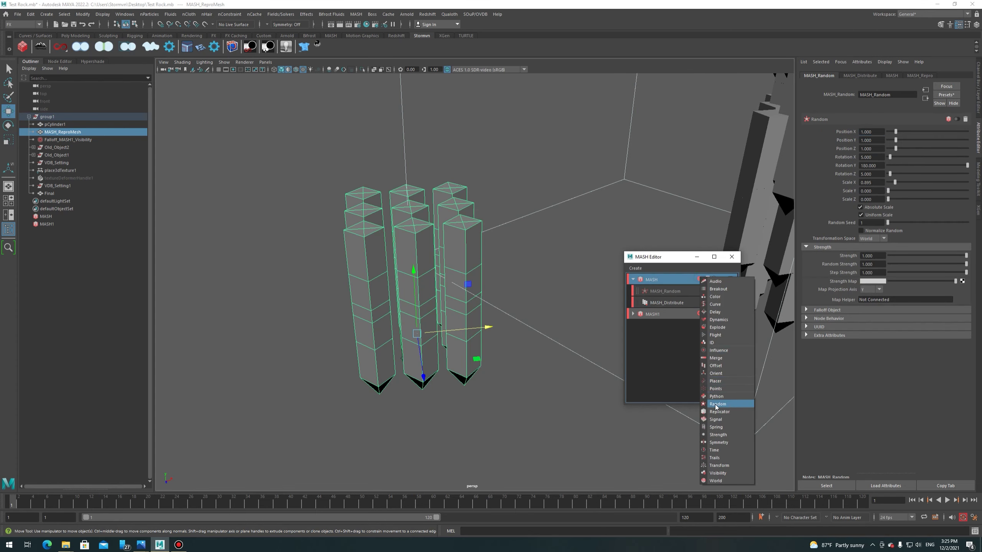
pyautogui.click(669, 348)
# Adjust MASH_Random's rotation amounts, with Rotation Y at 100, to tilt the crystals.
pyautogui.click(731, 293)
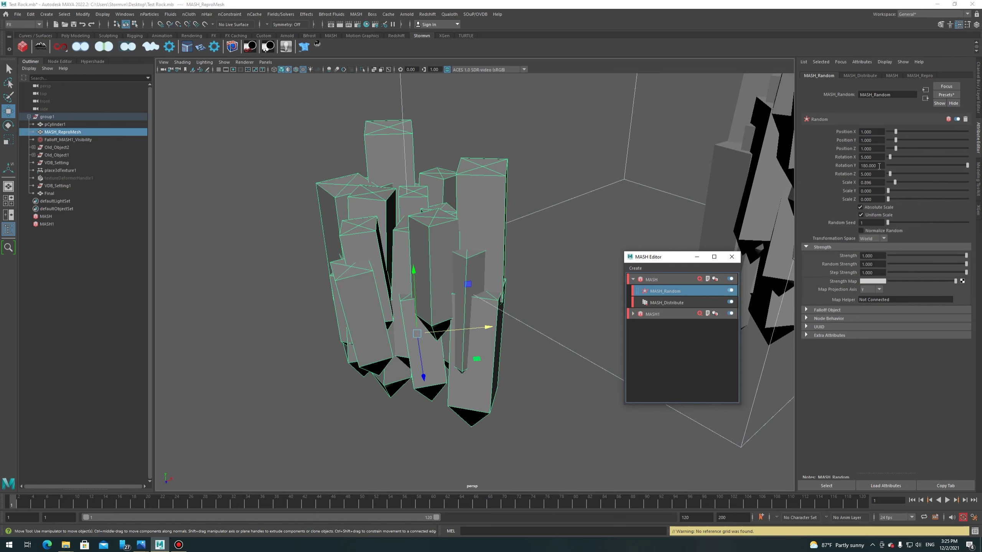
pyautogui.keyDown('alt'); pyautogui.moveTo(522, 193); pyautogui.dragTo(562, 188); pyautogui.keyUp('alt')
pyautogui.click(881, 171)
pyautogui.click(876, 157)
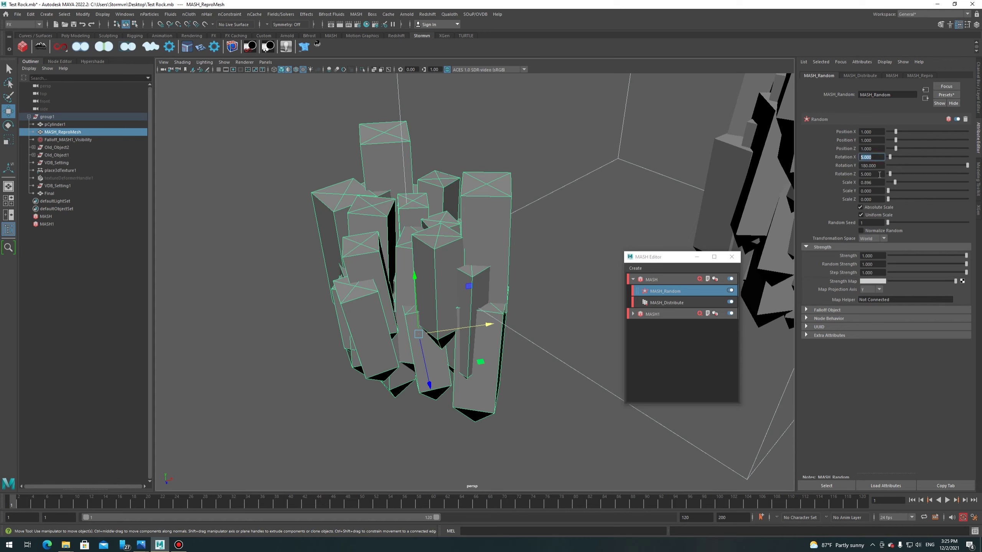
pyautogui.click(883, 174)
pyautogui.keyDown('alt'); pyautogui.moveTo(564, 201); pyautogui.dragTo(539, 212); pyautogui.keyUp('alt')
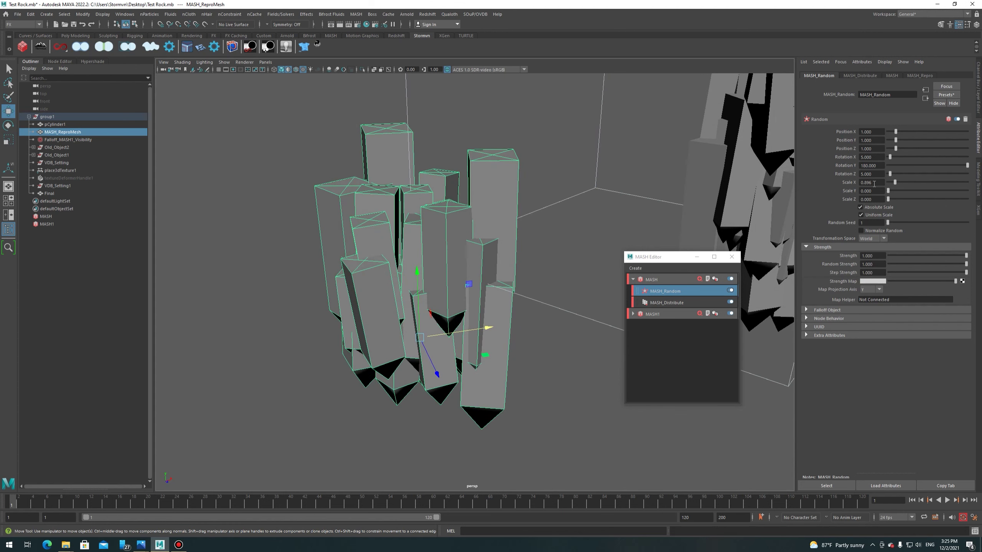
pyautogui.moveTo(466, 209)
pyautogui.keyDown('alt'); pyautogui.mouseDown()
pyautogui.moveTo(482, 204)
pyautogui.moveTo(472, 243)
pyautogui.moveTo(503, 255)
pyautogui.mouseUp(); pyautogui.keyUp('alt')
pyautogui.scroll(-2, 473, 243)
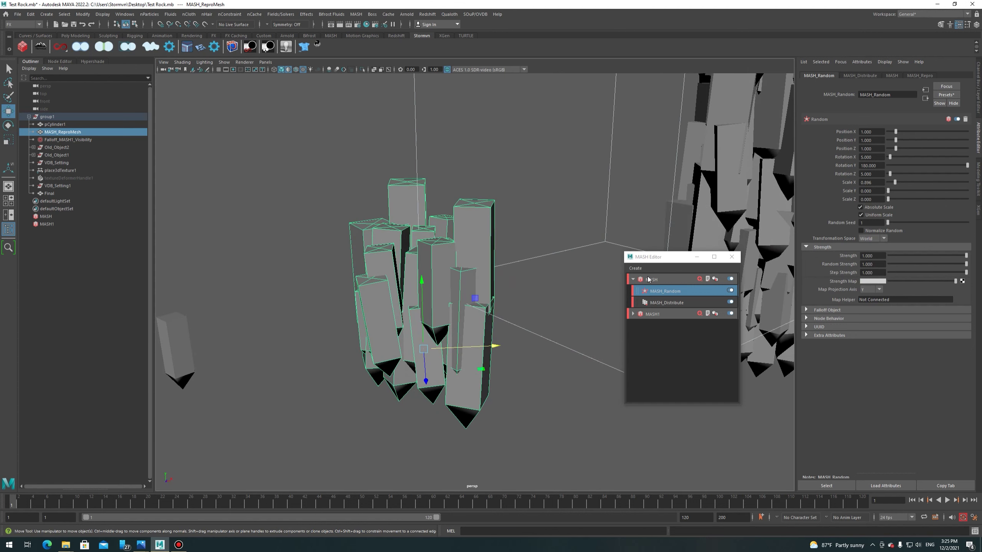
# Reselect the crystal cluster mesh and orbit around it to inspect the scatter.
pyautogui.click(336, 193)
pyautogui.click(390, 275)
pyautogui.keyDown('alt'); pyautogui.moveTo(454, 216); pyautogui.dragTo(482, 189); pyautogui.keyUp('alt')
pyautogui.click(477, 227)
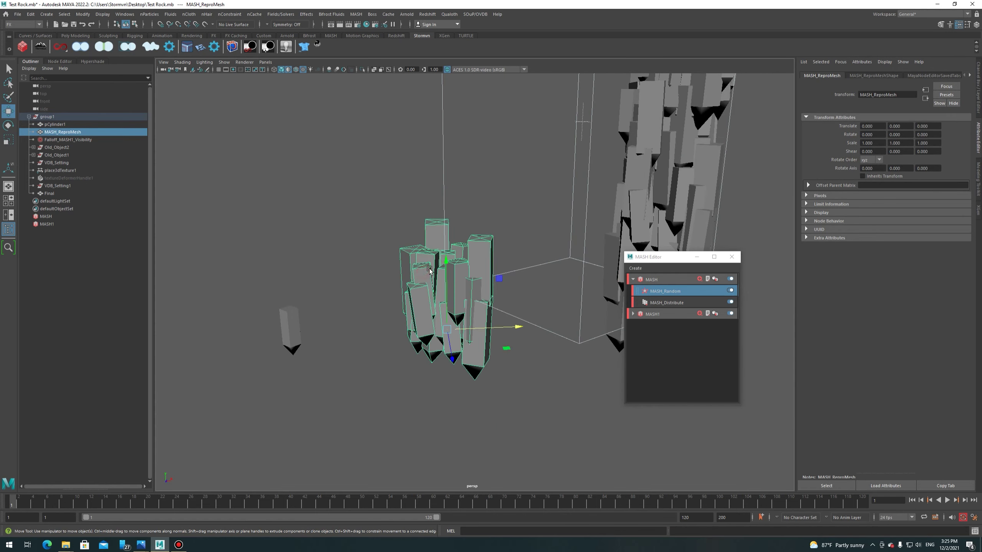
pyautogui.keyDown('alt'); pyautogui.moveTo(477, 228); pyautogui.dragTo(396, 262); pyautogui.keyUp('alt')
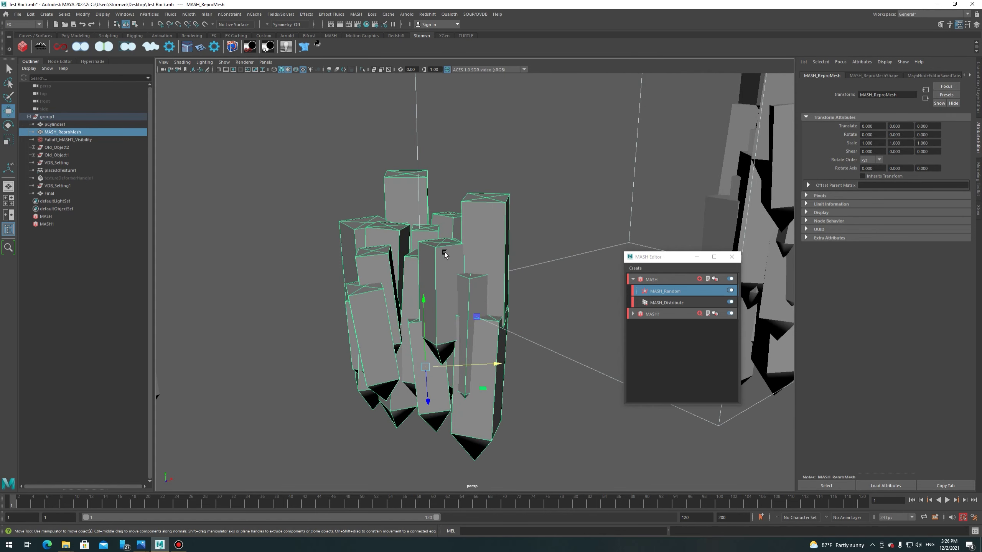
# Expand the second MASH network and switch off its Visibility and Random nodes.
pyautogui.click(356, 13)
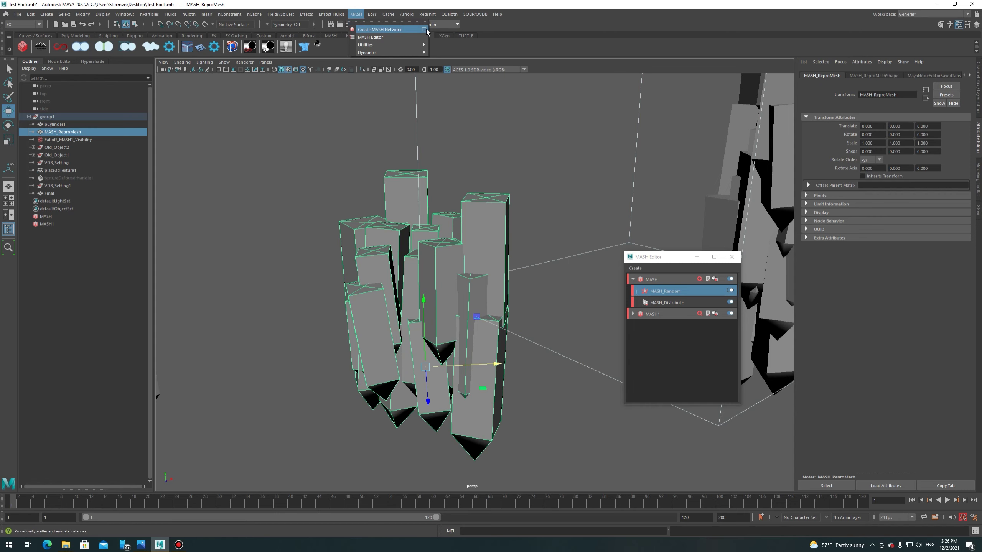
pyautogui.keyDown('alt'); pyautogui.moveTo(445, 174); pyautogui.dragTo(619, 337); pyautogui.keyUp('alt')
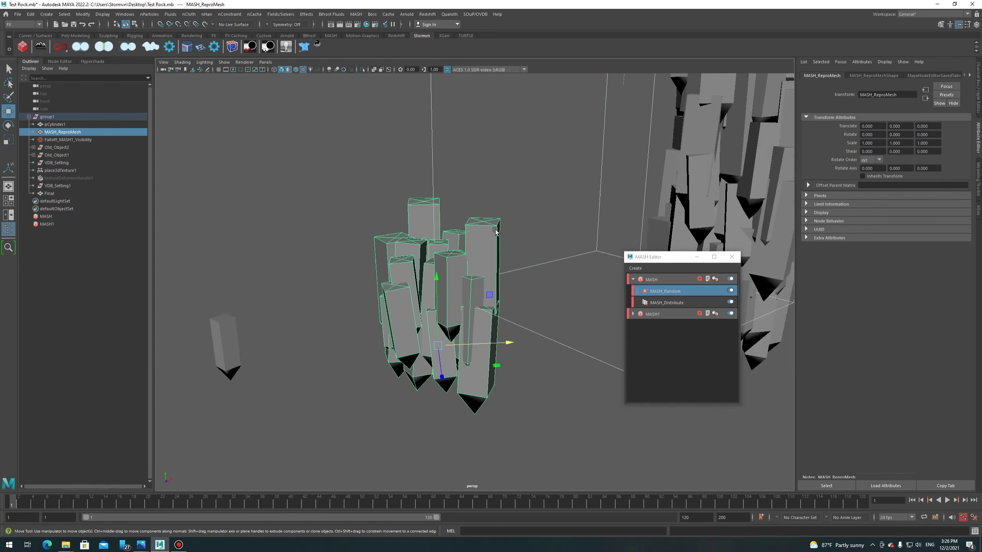
pyautogui.click(633, 314)
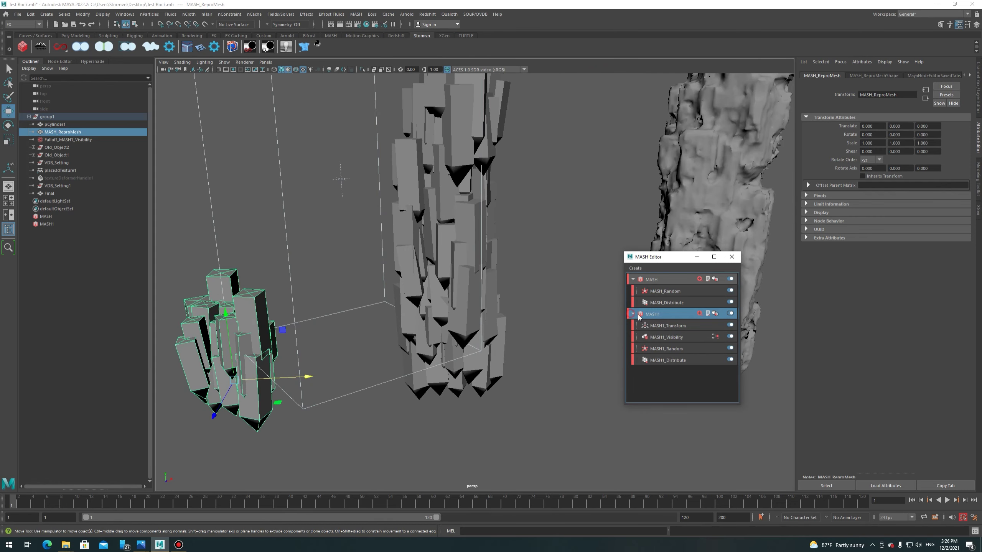
pyautogui.click(731, 325)
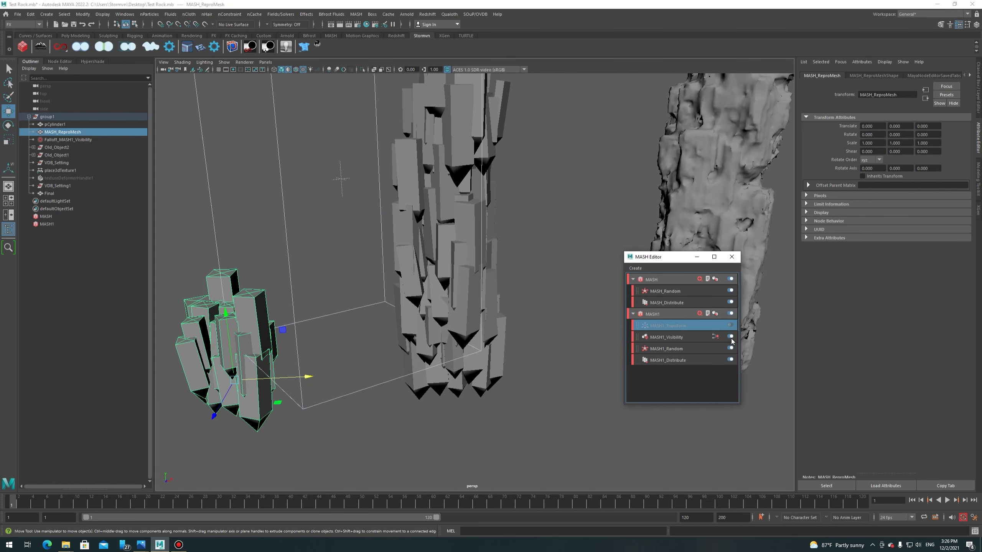
pyautogui.click(730, 337)
pyautogui.click(730, 337)
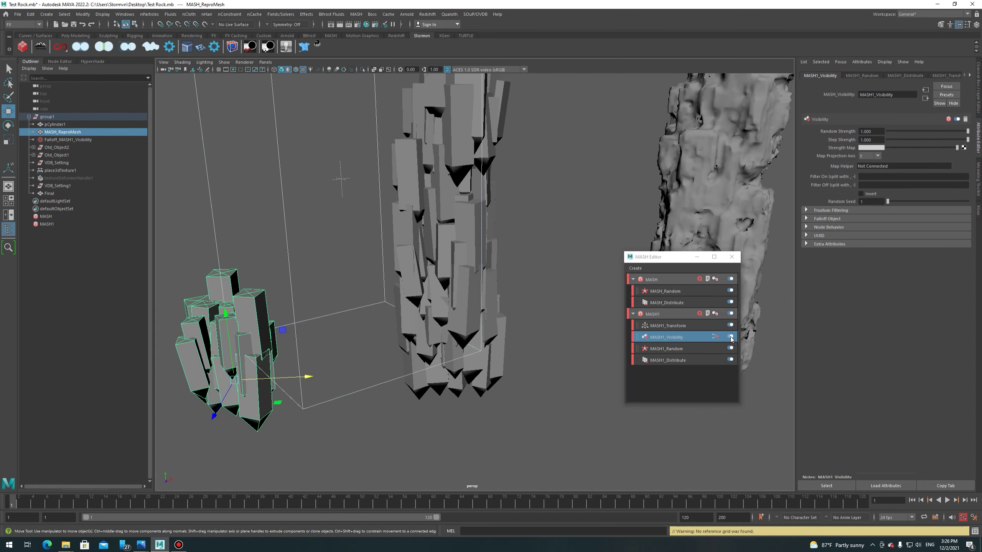
pyautogui.click(731, 337)
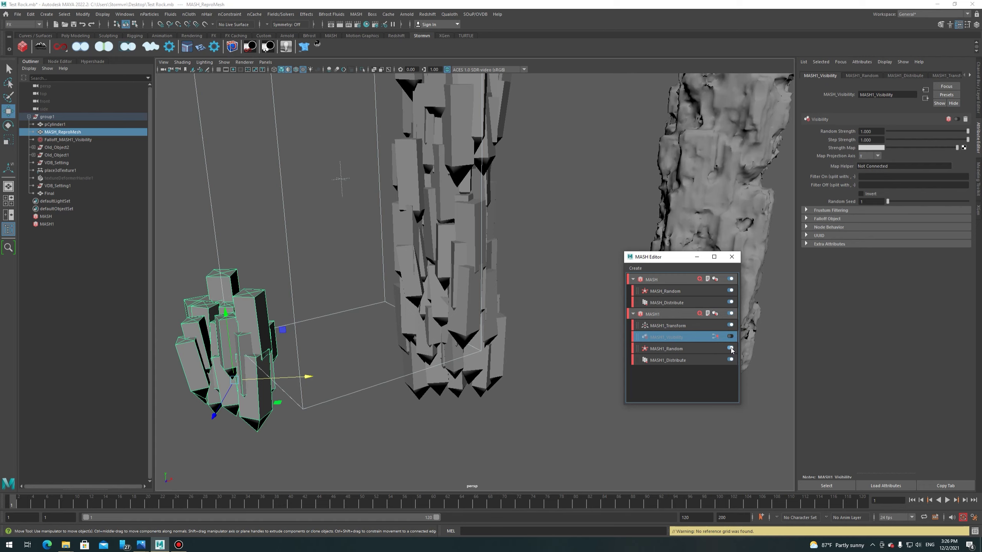
pyautogui.click(731, 348)
# In MASH1_Distribute, try Distance Y 23.188, then undo to restore the original spacing.
pyautogui.click(695, 361)
pyautogui.keyDown('alt'); pyautogui.moveTo(512, 284); pyautogui.dragTo(477, 338); pyautogui.keyUp('alt')
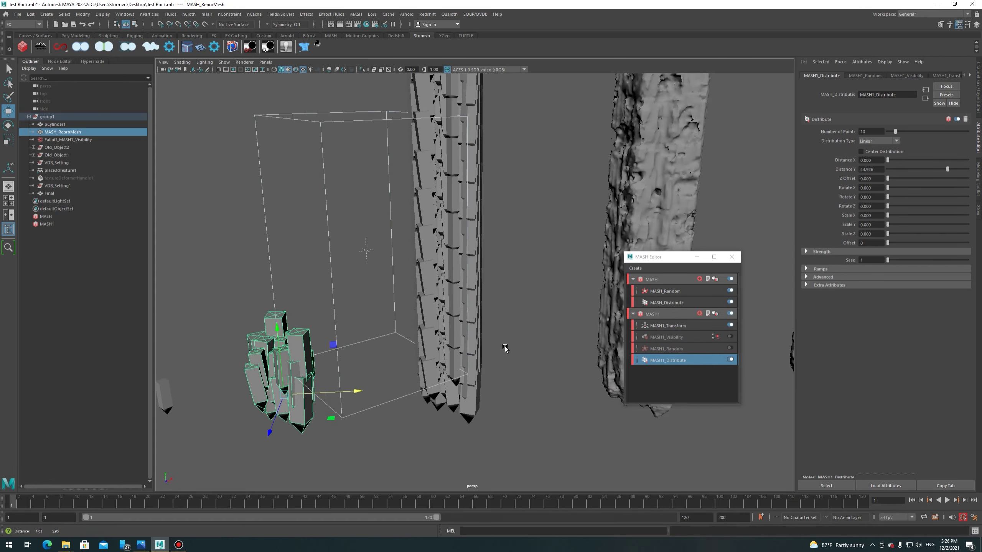
pyautogui.keyDown('alt'); pyautogui.moveTo(477, 337); pyautogui.dragTo(455, 338, button='middle'); pyautogui.keyUp('alt')
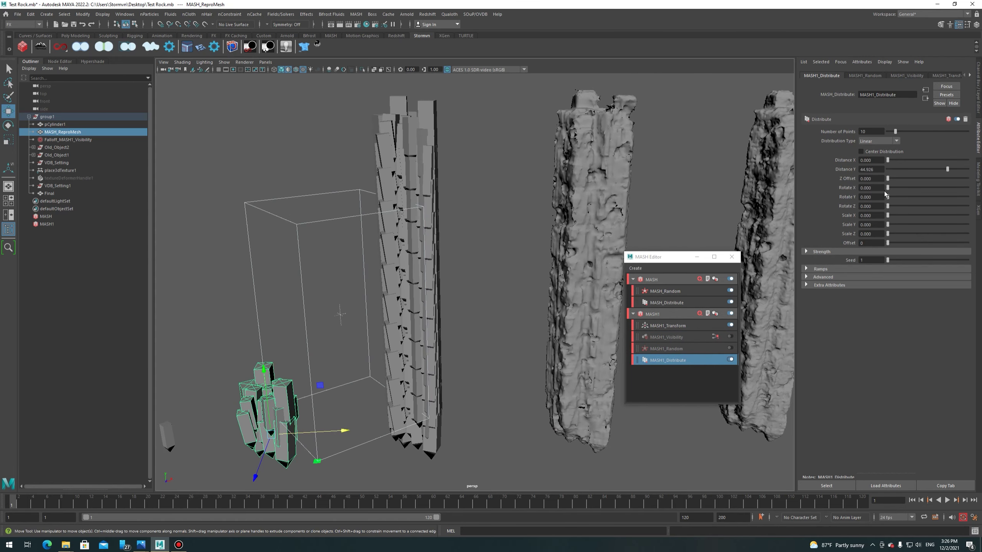
pyautogui.click(879, 160)
pyautogui.click(882, 170)
pyautogui.click(919, 170)
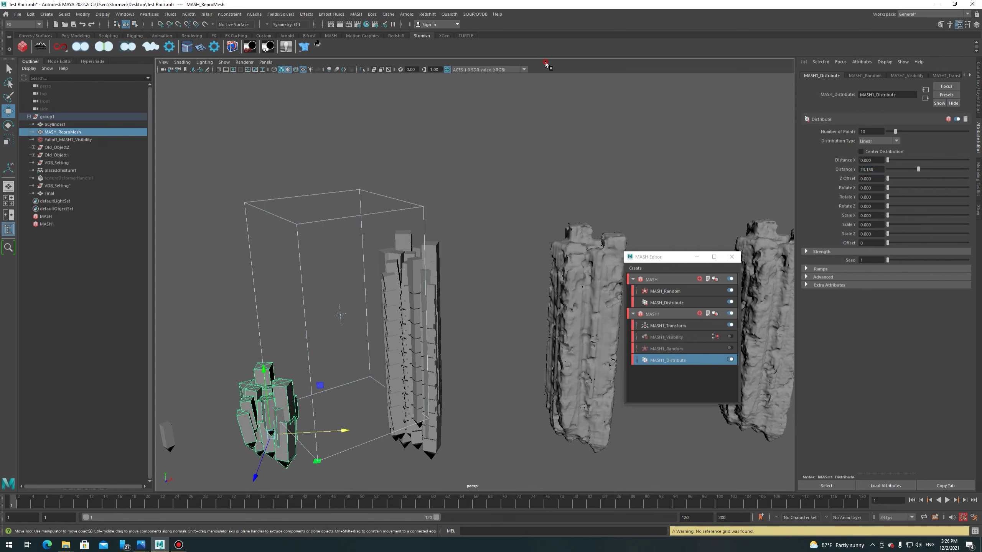
pyautogui.hotkey('ctrl', 'z')
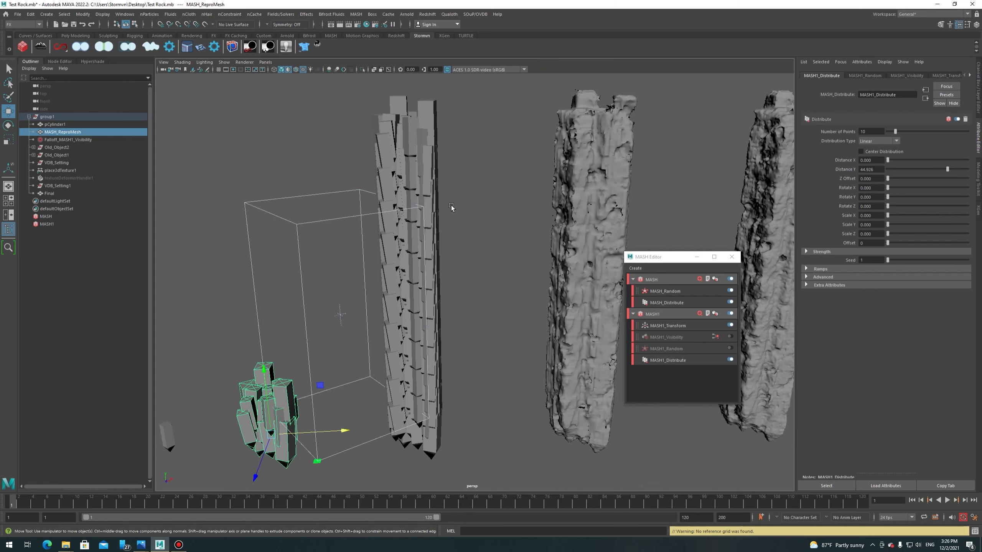
pyautogui.keyDown('alt'); pyautogui.moveTo(452, 206); pyautogui.dragTo(477, 215); pyautogui.keyUp('alt')
# Review MASH1_Random's Position Z and Rotation Y amounts and re-enable the Random node.
pyautogui.click(451, 162)
pyautogui.moveTo(452, 163)
pyautogui.keyDown('alt'); pyautogui.mouseDown()
pyautogui.moveTo(511, 209)
pyautogui.moveTo(502, 204)
pyautogui.mouseUp(); pyautogui.keyUp('alt')
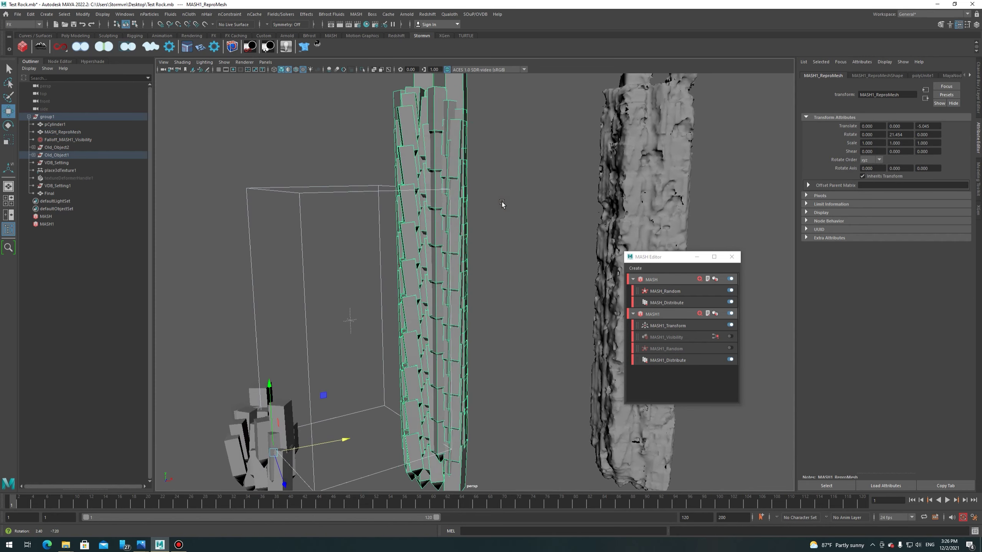
pyautogui.click(685, 348)
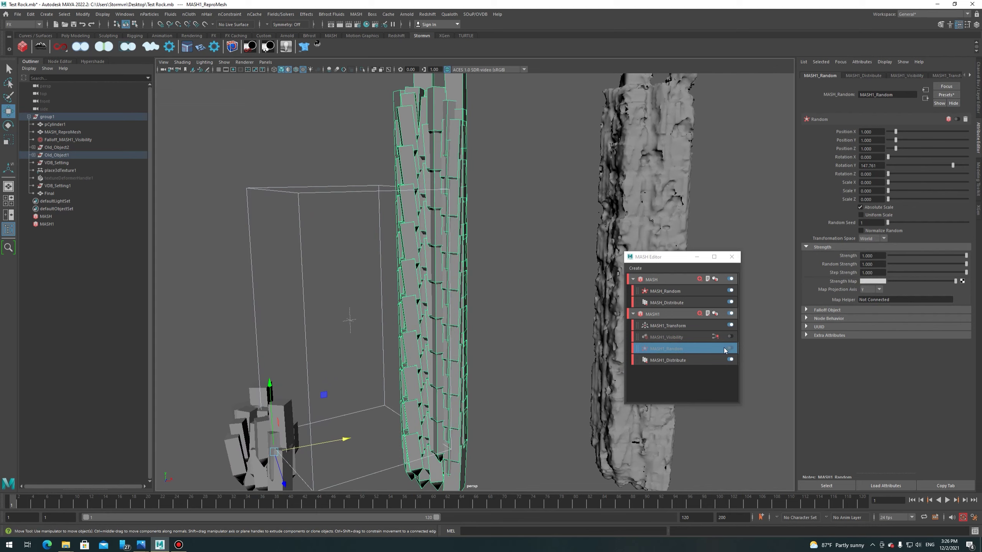
pyautogui.click(878, 134)
pyautogui.click(881, 166)
pyautogui.click(731, 349)
# Re-enable MASH1_Visibility and show its Falloff_MASH1_VisibilityShape falloff object.
pyautogui.moveTo(515, 232)
pyautogui.keyDown('alt'); pyautogui.mouseDown()
pyautogui.moveTo(493, 210)
pyautogui.moveTo(461, 223)
pyautogui.mouseUp(); pyautogui.keyUp('alt')
pyautogui.click(684, 337)
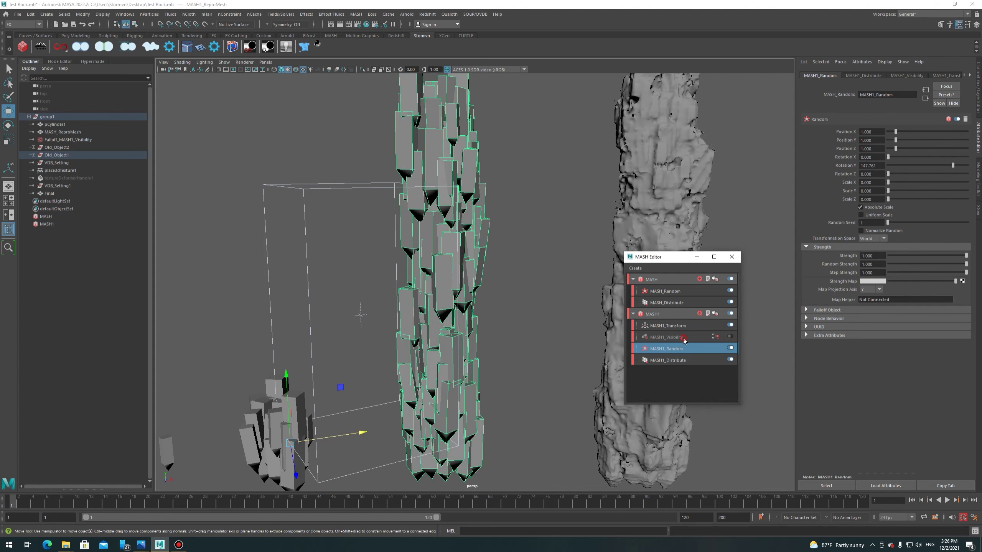
pyautogui.click(733, 337)
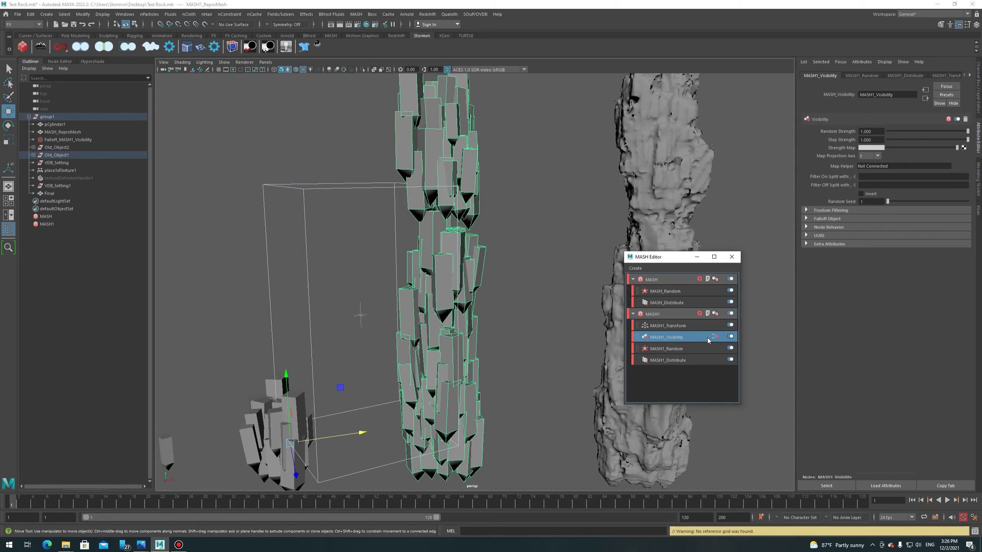
pyautogui.moveTo(437, 234)
pyautogui.keyDown('alt'); pyautogui.mouseDown()
pyautogui.moveTo(526, 232)
pyautogui.moveTo(581, 199)
pyautogui.mouseUp(); pyautogui.keyUp('alt')
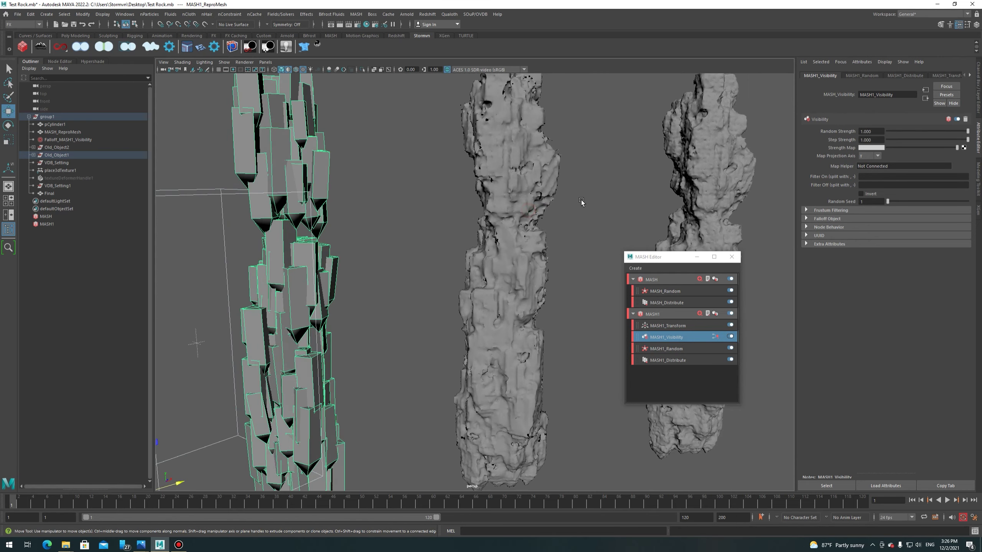
pyautogui.moveTo(580, 244)
pyautogui.keyDown('alt'); pyautogui.mouseDown()
pyautogui.moveTo(536, 209)
pyautogui.moveTo(403, 213)
pyautogui.mouseUp(); pyautogui.keyUp('alt')
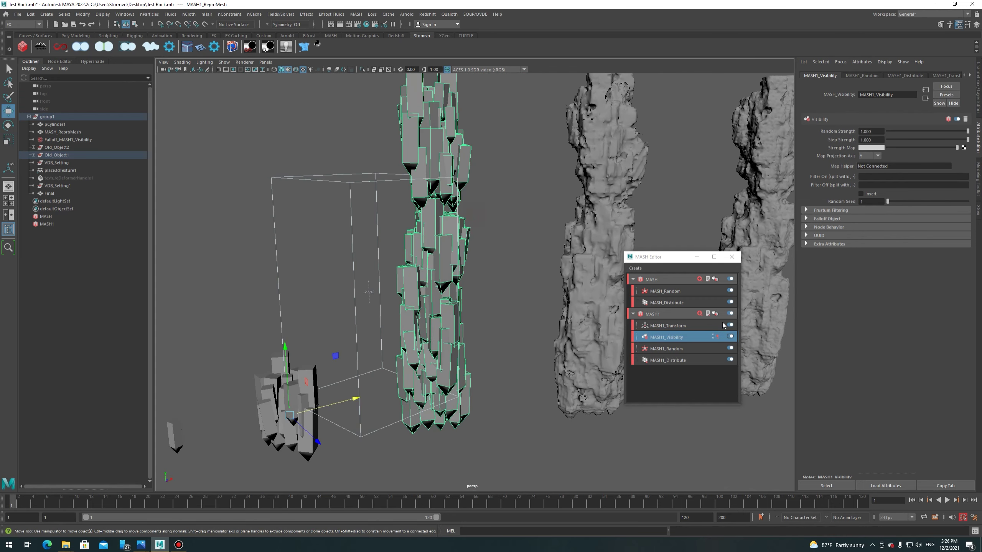
pyautogui.click(836, 222)
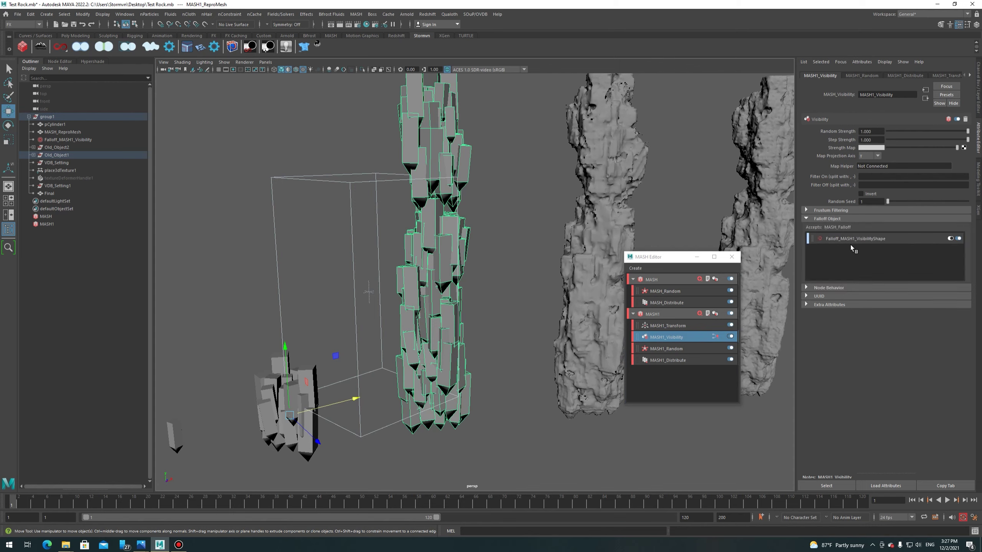
pyautogui.rightClick(856, 256)
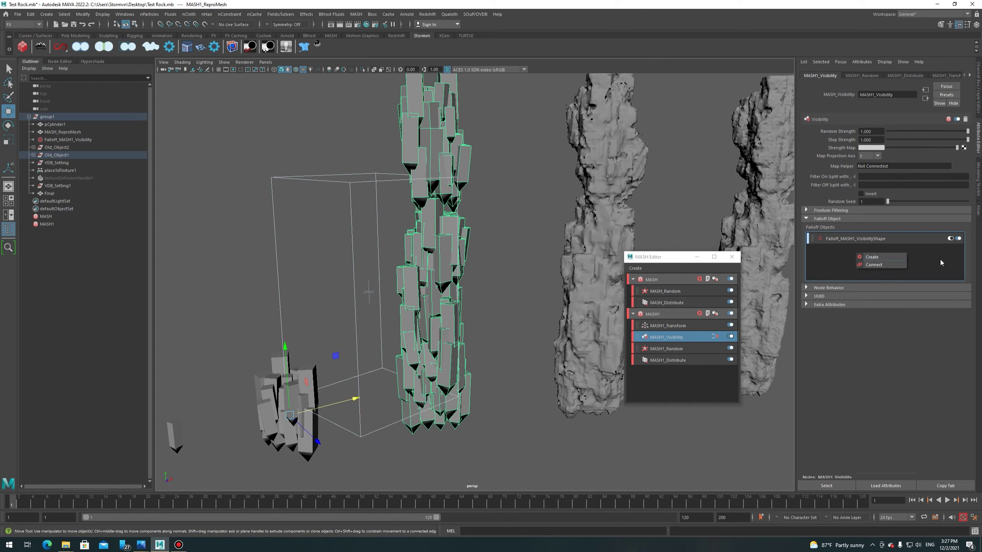
pyautogui.doubleClick(873, 242)
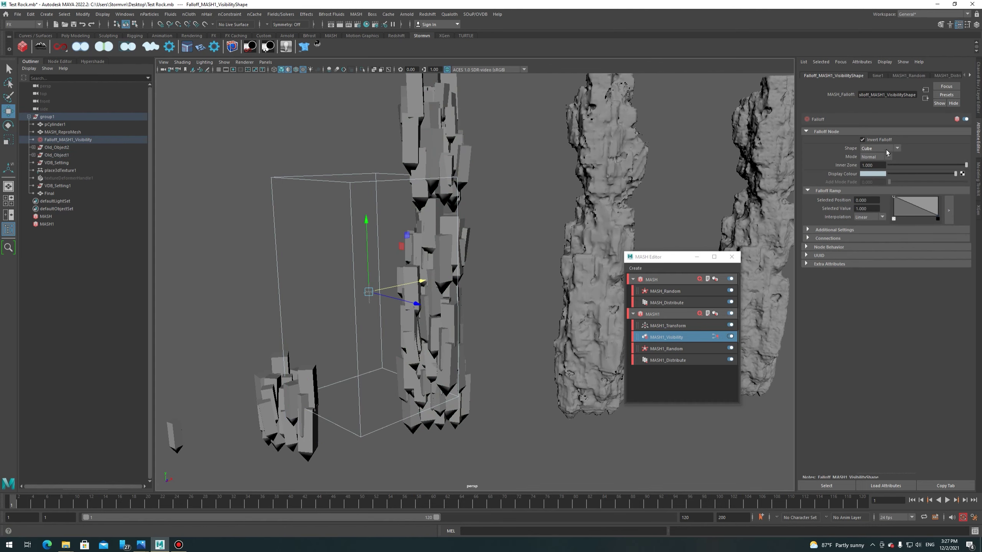
pyautogui.click(886, 150)
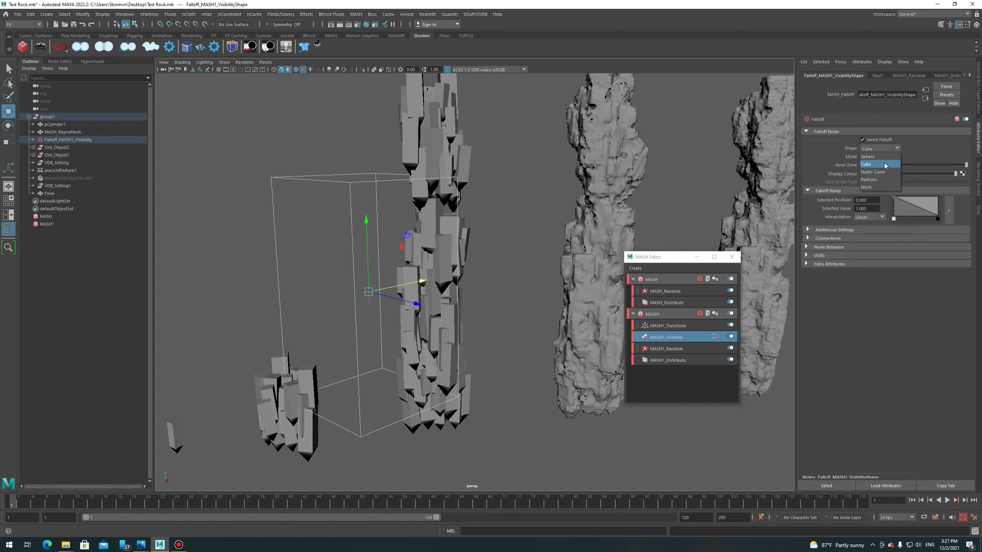
pyautogui.click(885, 164)
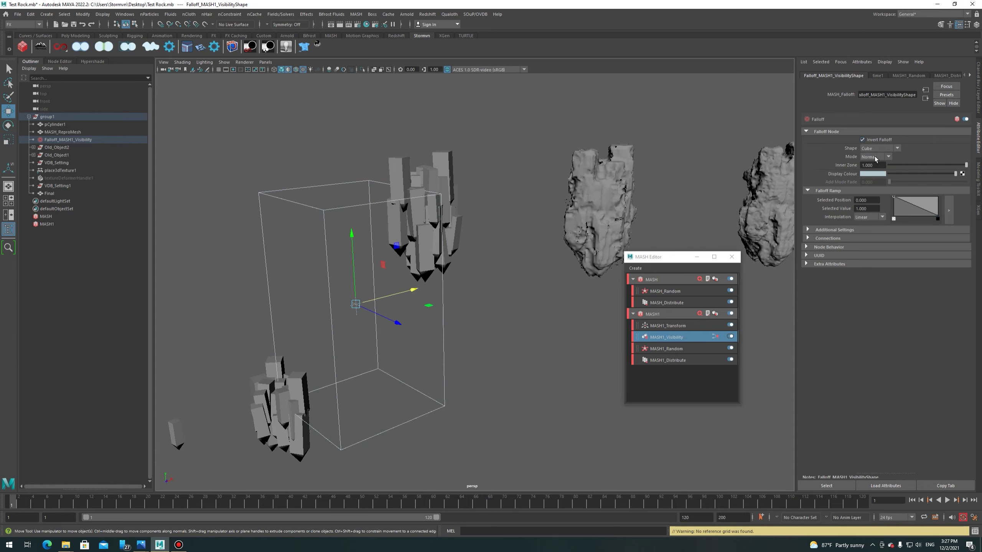
pyautogui.scroll(3, 623, 186)
pyautogui.keyDown('alt'); pyautogui.moveTo(623, 185); pyautogui.dragTo(524, 237, button='middle'); pyautogui.keyUp('alt')
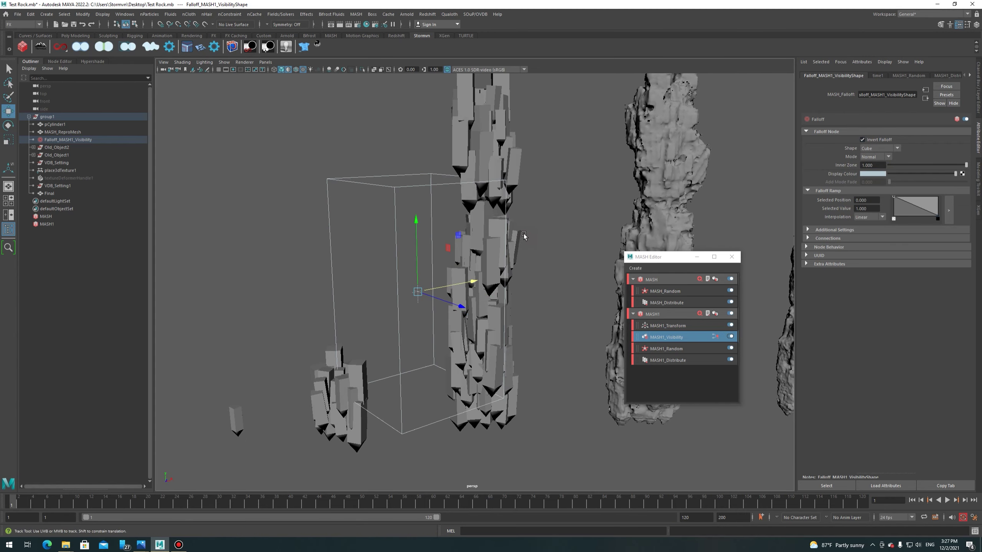
pyautogui.keyDown('alt'); pyautogui.moveTo(541, 215); pyautogui.dragTo(483, 151); pyautogui.keyUp('alt')
pyautogui.click(482, 149)
pyautogui.keyDown('alt'); pyautogui.moveTo(524, 195); pyautogui.dragTo(498, 200); pyautogui.keyUp('alt')
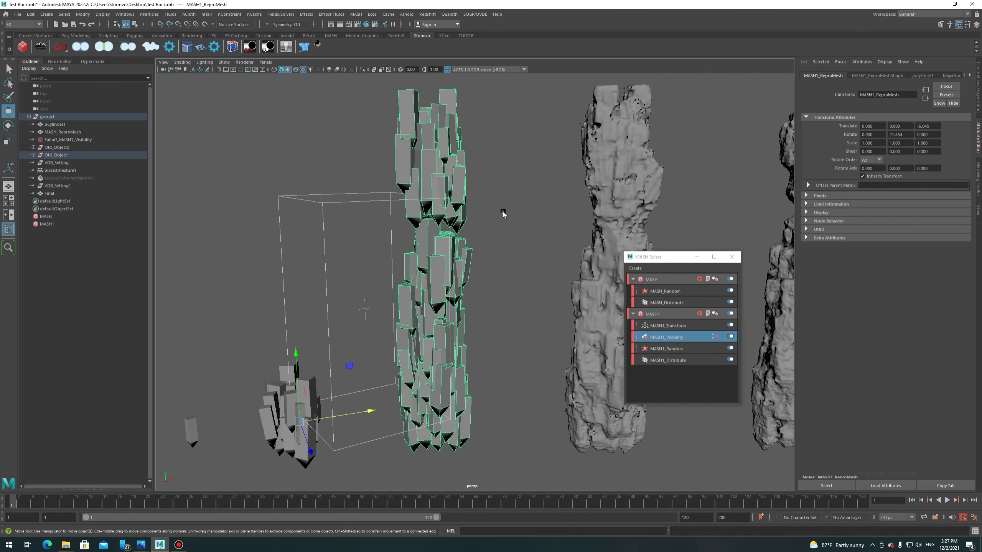
# Review the Create MASH Network settings again and close them without creating a network.
pyautogui.moveTo(537, 237)
pyautogui.keyDown('alt'); pyautogui.mouseDown()
pyautogui.moveTo(467, 237)
pyautogui.moveTo(464, 209)
pyautogui.mouseUp(); pyautogui.keyUp('alt')
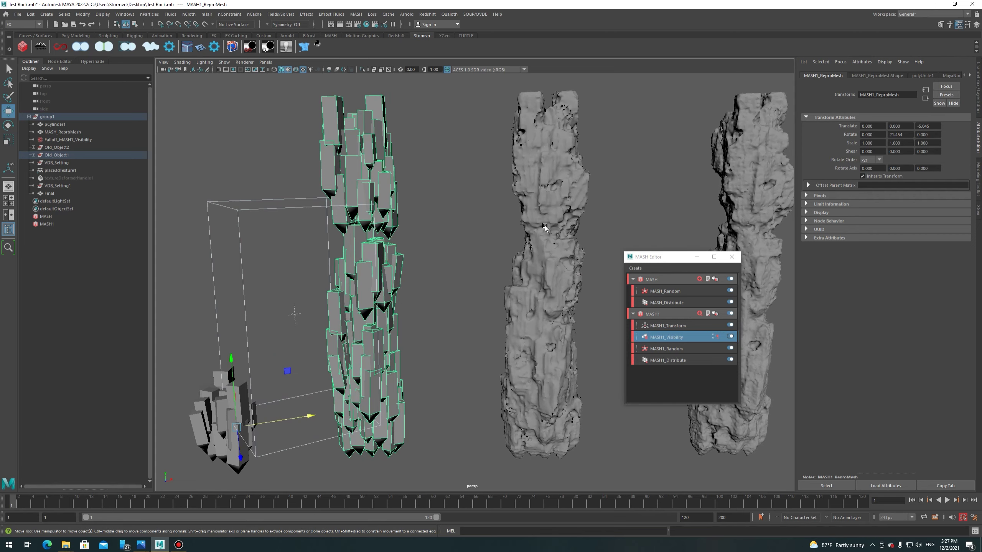
pyautogui.scroll(2, 545, 227)
pyautogui.click(356, 14)
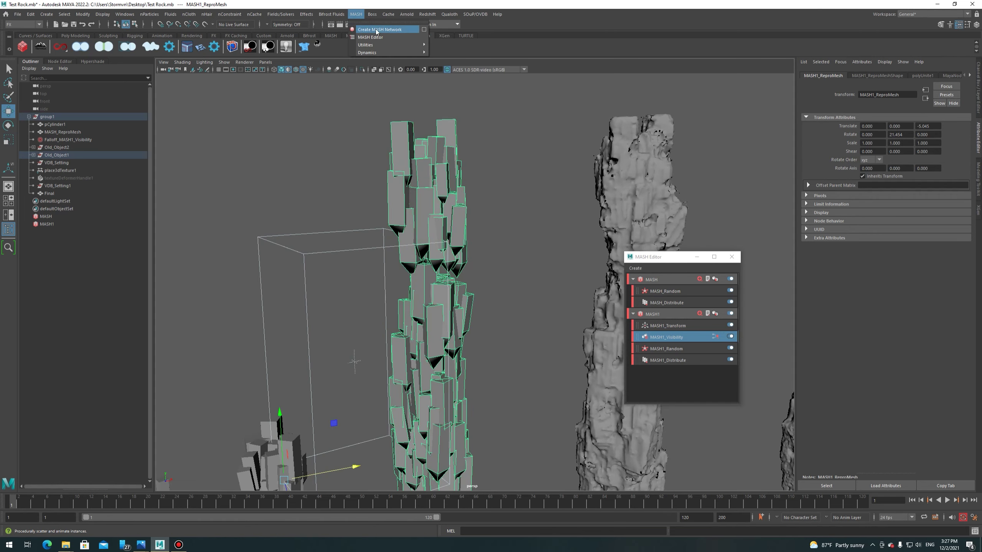
pyautogui.click(424, 29)
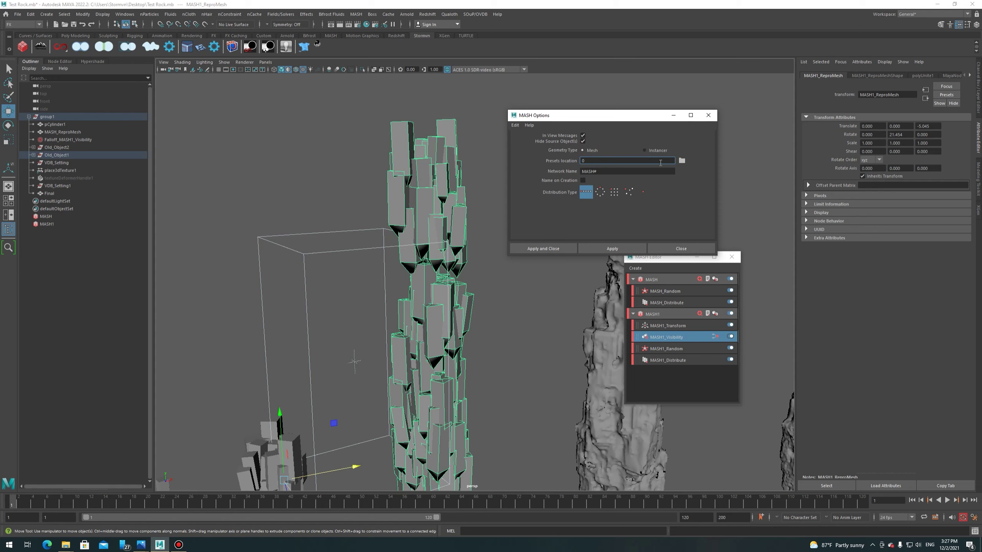
pyautogui.click(689, 248)
# Move the MASH Editor aside, collapse the first network, and select the MASH1_ReproMesh rock column.
pyautogui.moveTo(662, 258); pyautogui.dragTo(550, 198)
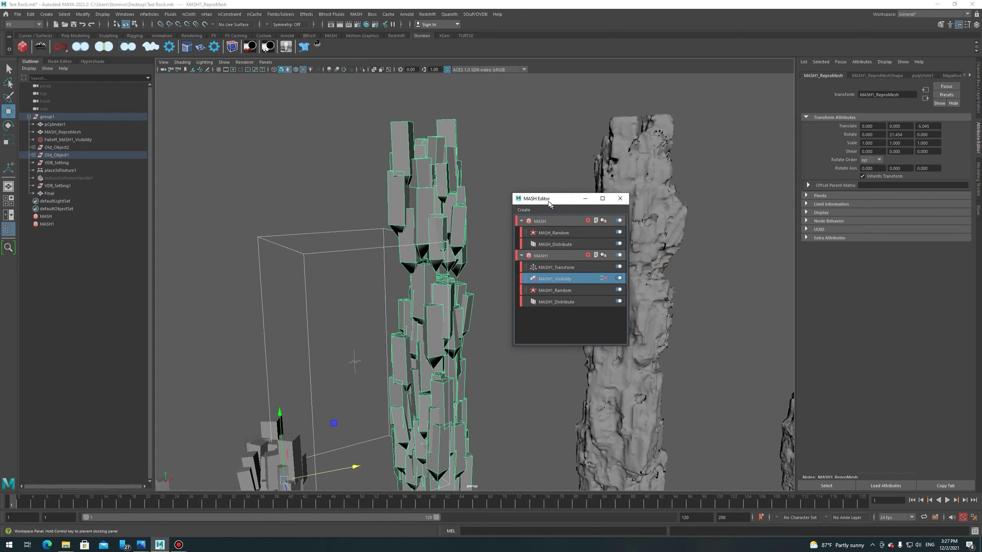
pyautogui.click(596, 256)
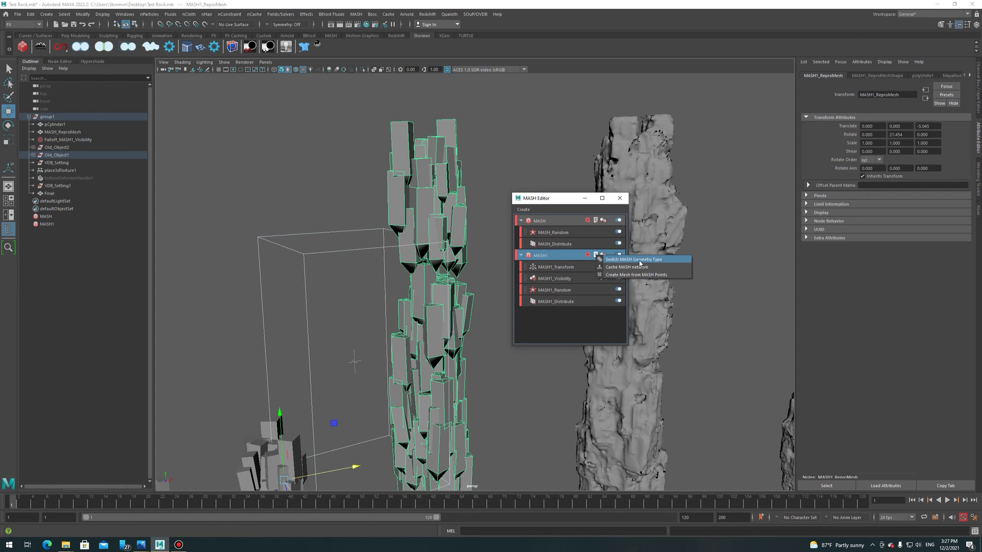
pyautogui.click(555, 325)
pyautogui.click(522, 221)
pyautogui.moveTo(548, 202); pyautogui.dragTo(790, 189)
pyautogui.click(541, 283)
pyautogui.keyDown('alt'); pyautogui.moveTo(530, 287); pyautogui.dragTo(425, 196, button='right'); pyautogui.keyUp('alt')
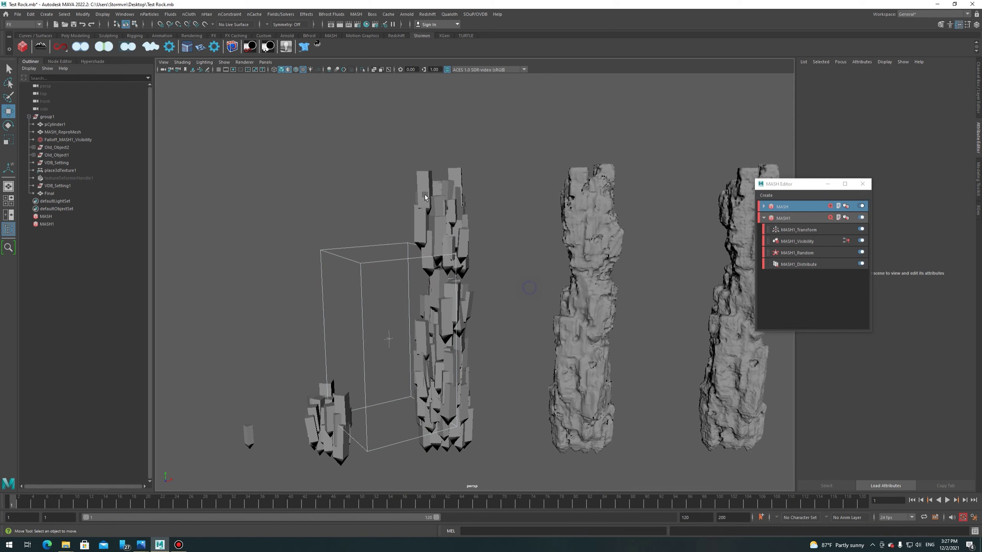
pyautogui.click(452, 194)
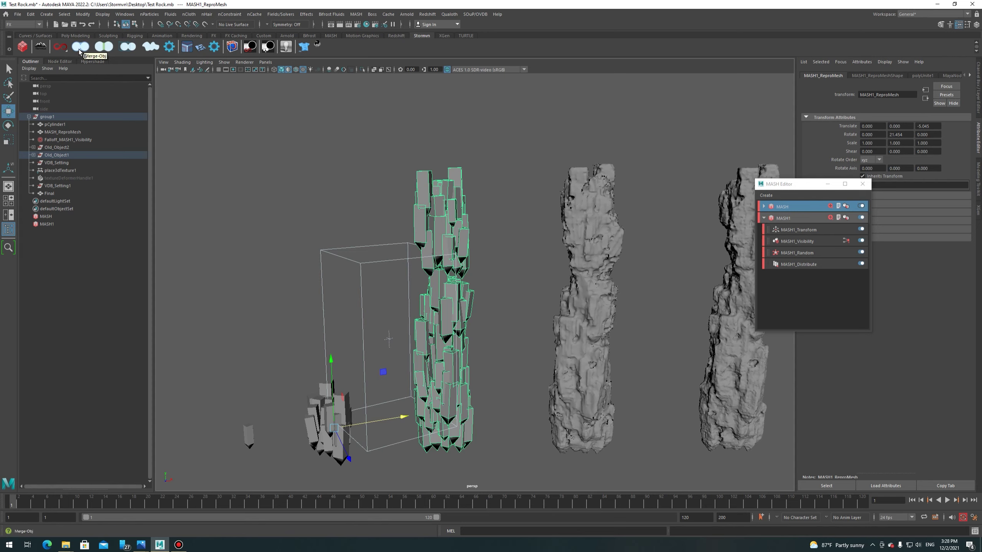
# Open Fast_VDBMeshTool from the shelf and show BE_VDBNoise, BE_VDBFilter and BE_VDBConvertVDB1 in the Node Editor.
pyautogui.click(60, 49)
pyautogui.moveTo(696, 296); pyautogui.dragTo(533, 160)
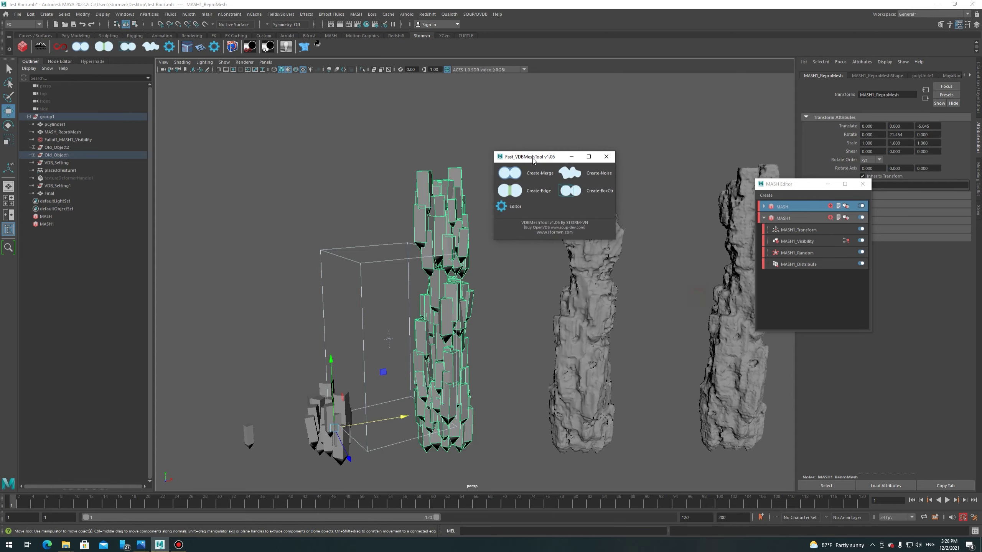
pyautogui.scroll(2, 541, 271)
pyautogui.scroll(2, 541, 270)
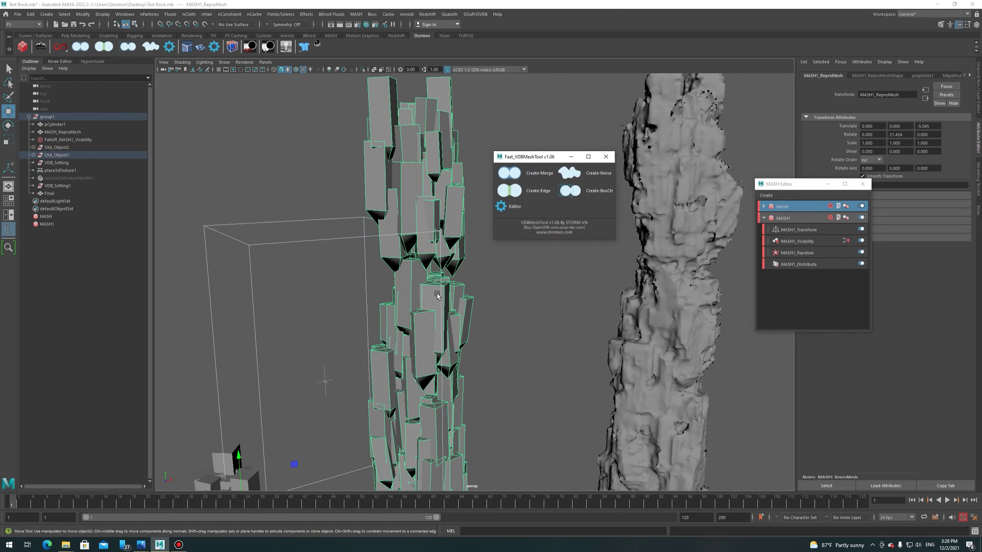
pyautogui.scroll(-3, 424, 263)
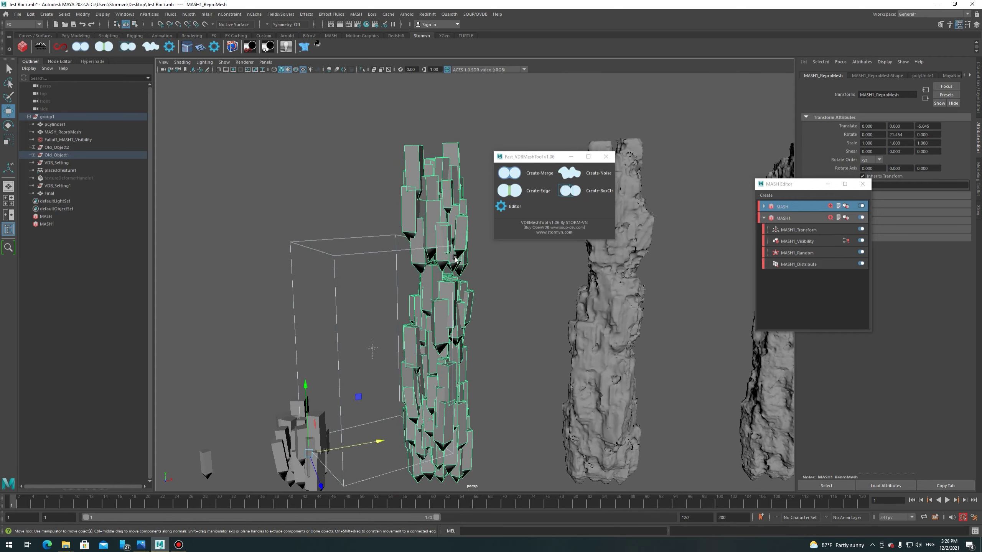
pyautogui.scroll(5, 445, 220)
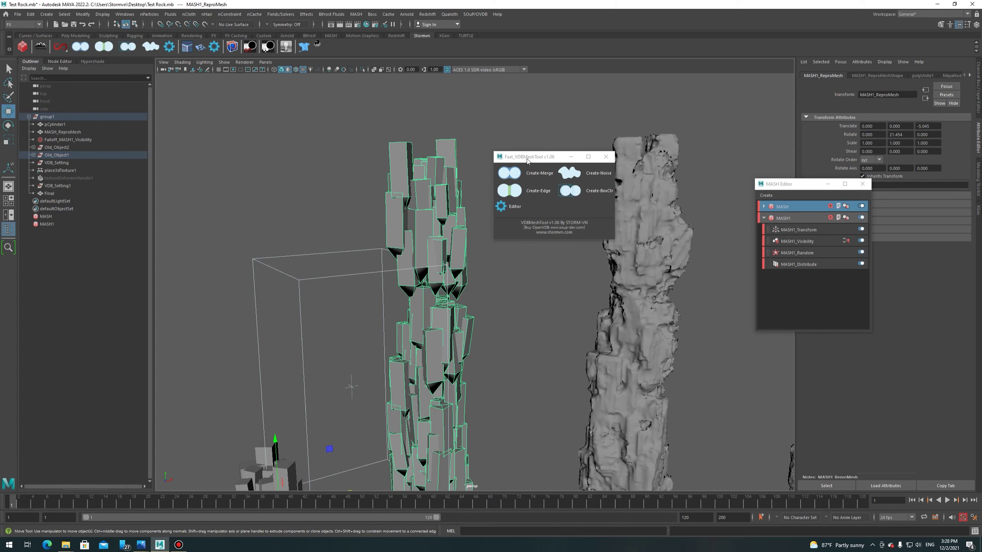
pyautogui.moveTo(532, 156); pyautogui.dragTo(598, 159)
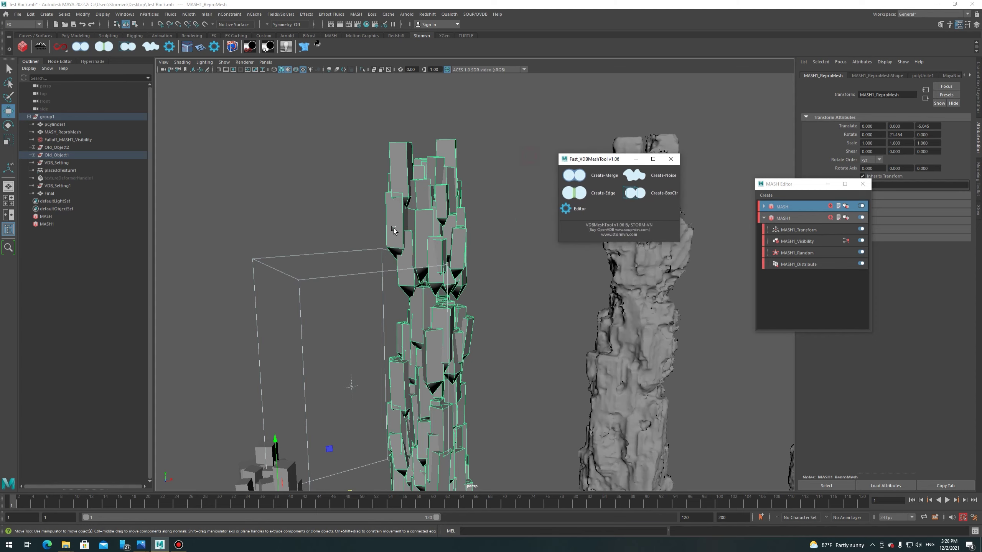
pyautogui.click(58, 62)
pyautogui.moveTo(210, 238)
pyautogui.keyDown('alt'); pyautogui.mouseDown(button='middle')
pyautogui.moveTo(506, 322)
pyautogui.moveTo(265, 298)
pyautogui.moveTo(484, 318)
pyautogui.mouseUp(button='middle'); pyautogui.keyUp('alt')
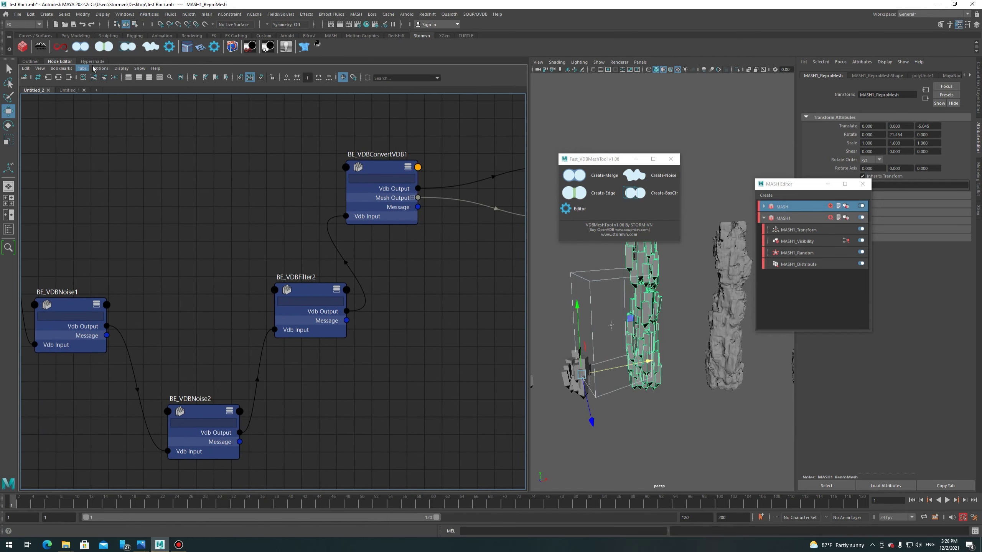
# Connect BE_VDBResample1's Vdb Output directly to BE_VDBConvertVDB1's Vdb Input in the Node Editor.
pyautogui.click(129, 14)
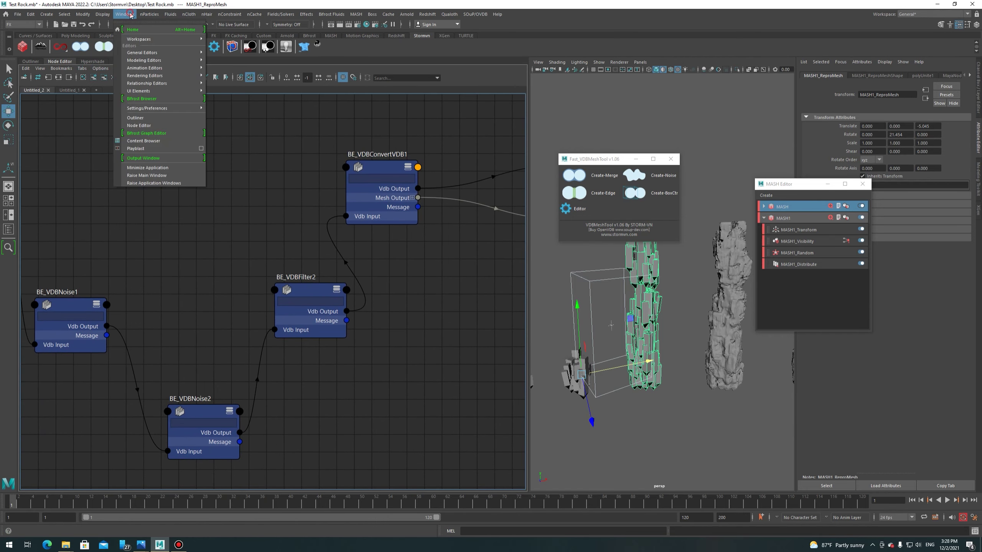
pyautogui.click(154, 128)
pyautogui.moveTo(265, 251)
pyautogui.keyDown('alt'); pyautogui.mouseDown(button='middle')
pyautogui.moveTo(409, 251)
pyautogui.moveTo(397, 262)
pyautogui.mouseUp(button='middle'); pyautogui.keyUp('alt')
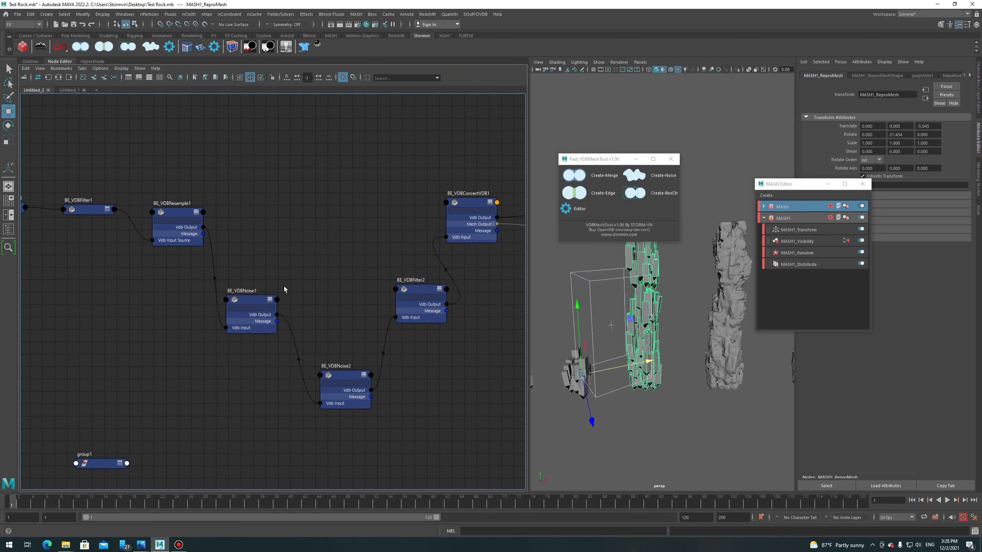
pyautogui.moveTo(203, 228); pyautogui.dragTo(447, 236)
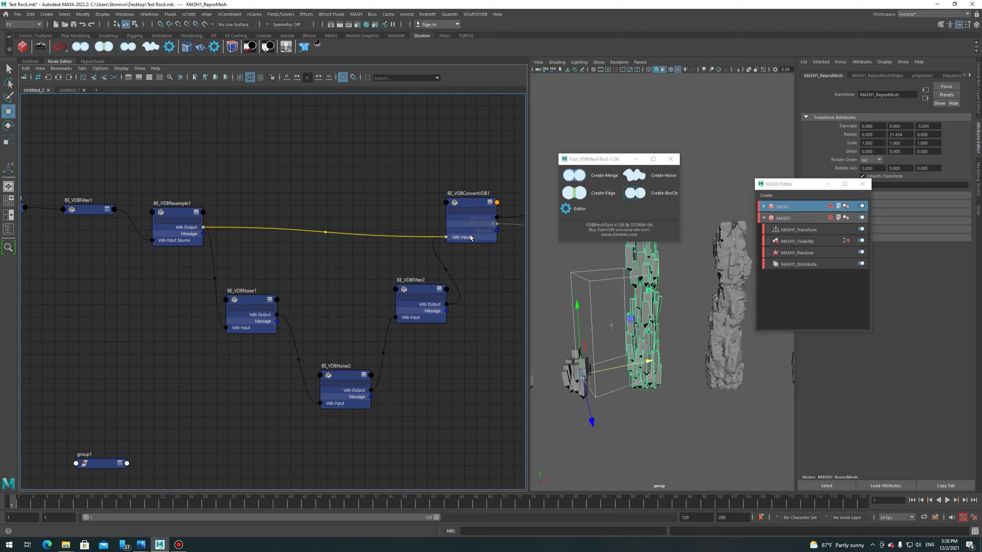
# Inspect the smoother rock, rearrange the tool windows, and select BE_VDBFromPolygons1 with Voxel Size 0.3.
pyautogui.scroll(5, 696, 327)
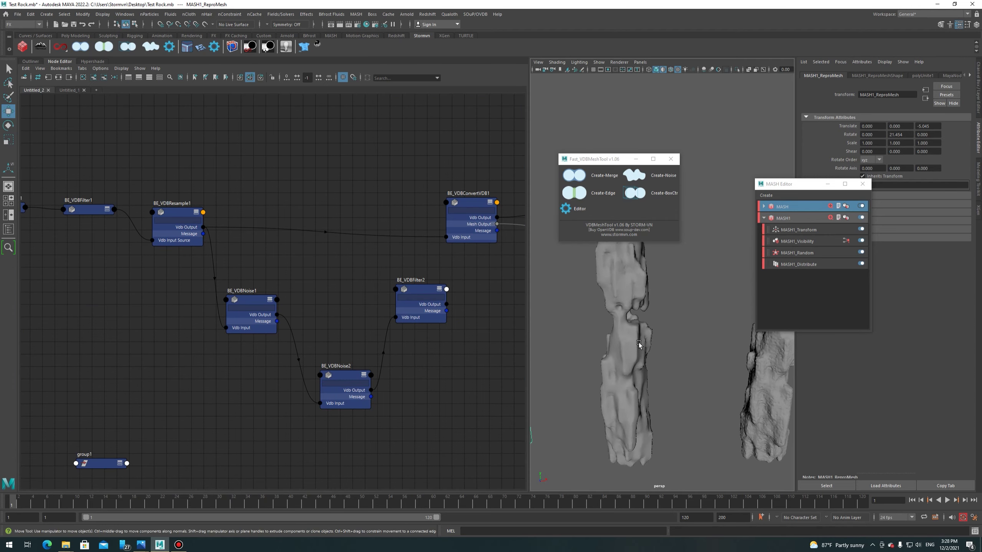
pyautogui.moveTo(574, 342)
pyautogui.keyDown('alt'); pyautogui.mouseDown()
pyautogui.moveTo(677, 357)
pyautogui.moveTo(635, 254)
pyautogui.mouseUp(); pyautogui.keyUp('alt')
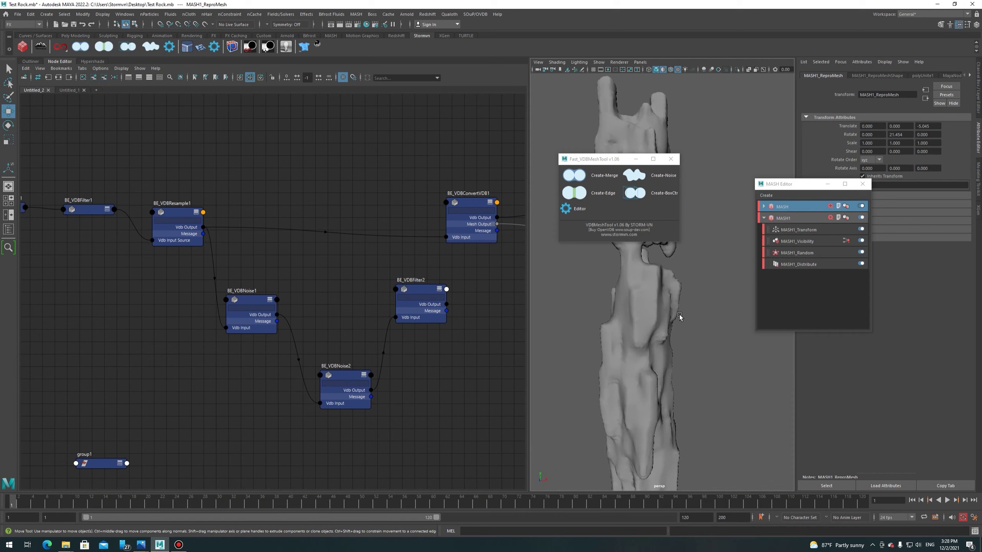
pyautogui.moveTo(589, 159); pyautogui.dragTo(819, 103)
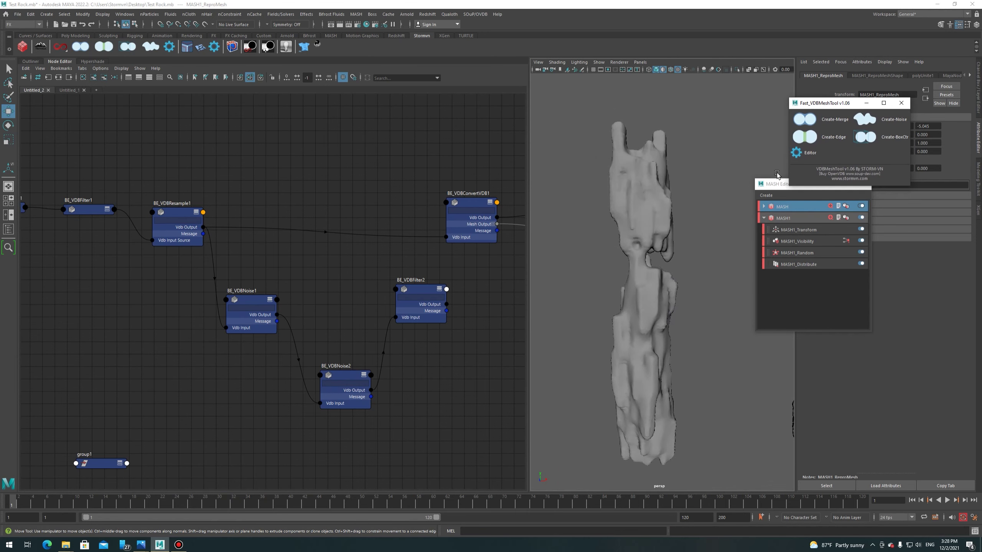
pyautogui.moveTo(778, 184); pyautogui.dragTo(814, 312)
pyautogui.click(830, 124)
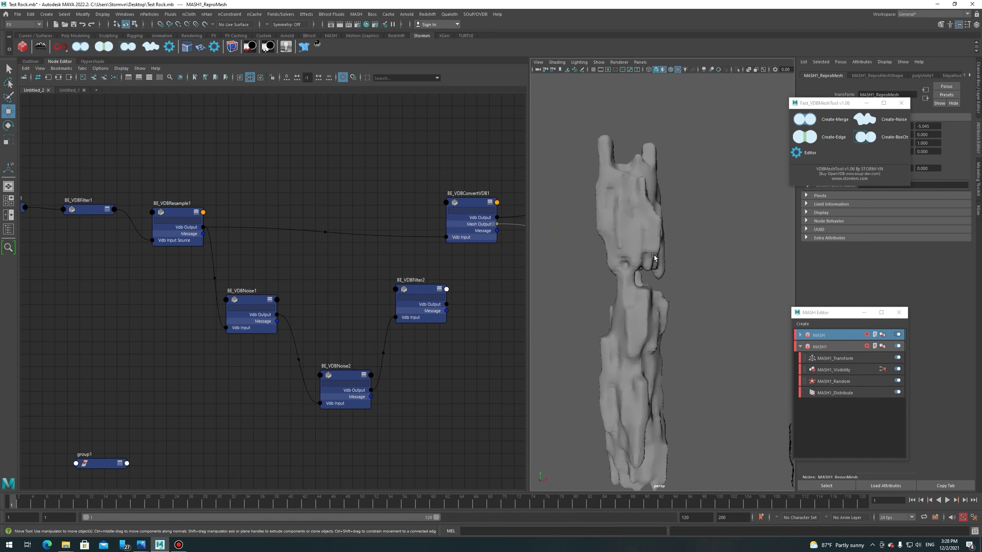
pyautogui.keyDown('alt'); pyautogui.moveTo(680, 232); pyautogui.dragTo(691, 209, button='middle'); pyautogui.keyUp('alt')
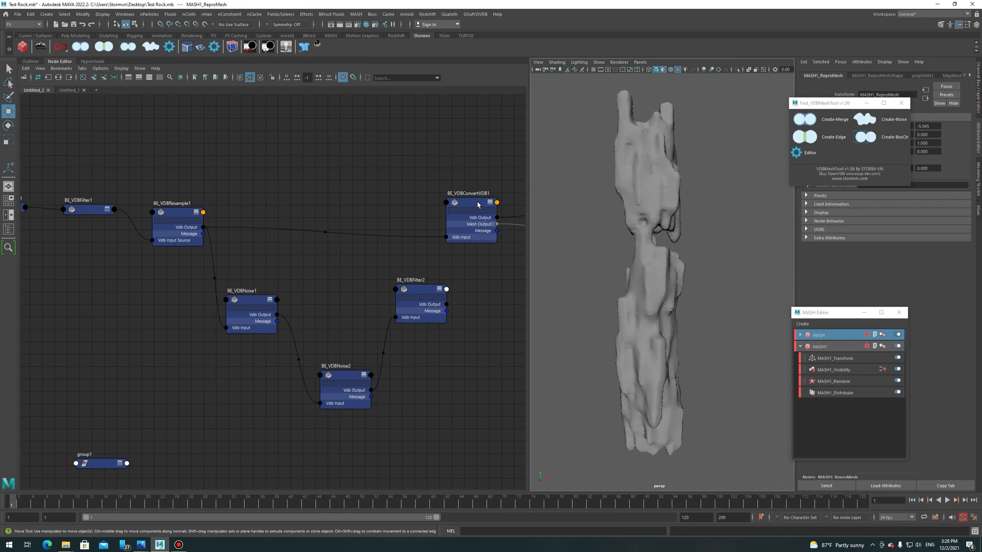
pyautogui.moveTo(836, 105); pyautogui.dragTo(720, 156)
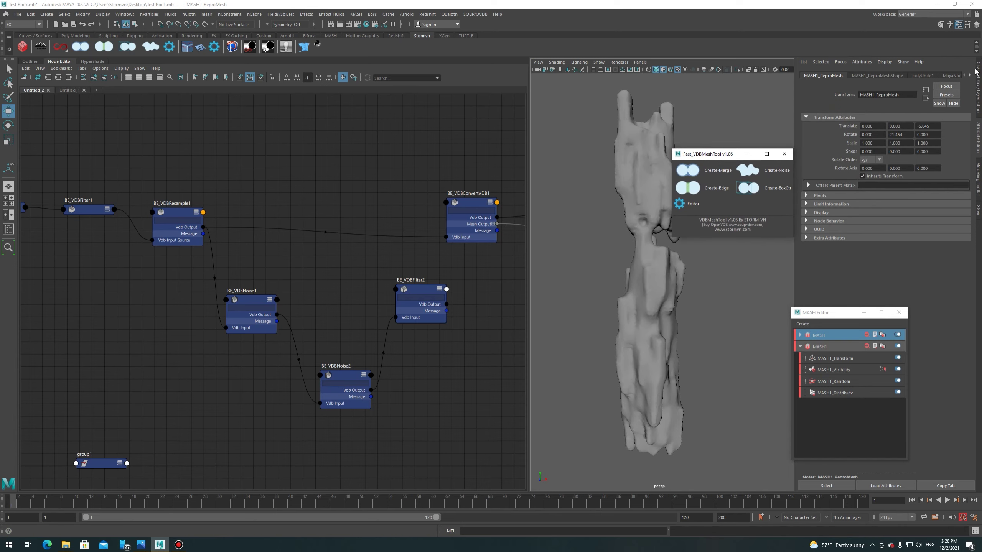
pyautogui.click(38, 217)
pyautogui.scroll(2, 112, 217)
pyautogui.scroll(2, 117, 227)
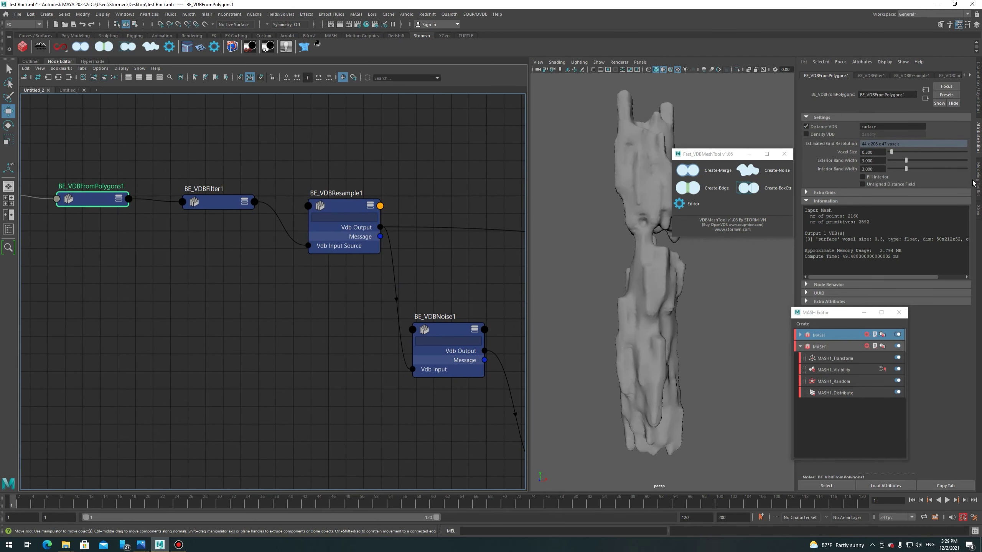
# Try Voxel Size 1, turn on Wireframe on Shaded, then restore Voxel Size 0.3.
pyautogui.click(879, 155)
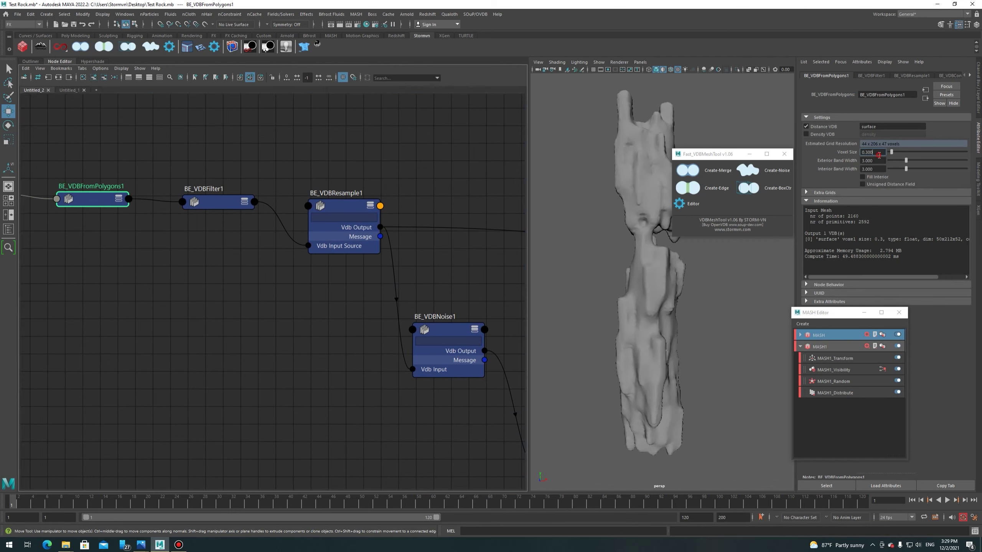
pyautogui.write('1')
pyautogui.press('Return')
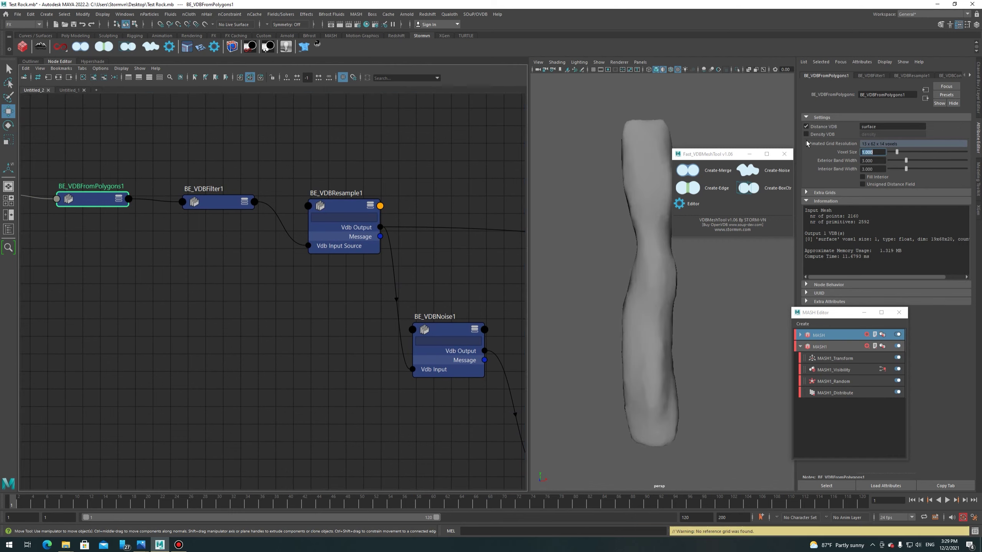
pyautogui.moveTo(720, 156); pyautogui.dragTo(753, 299)
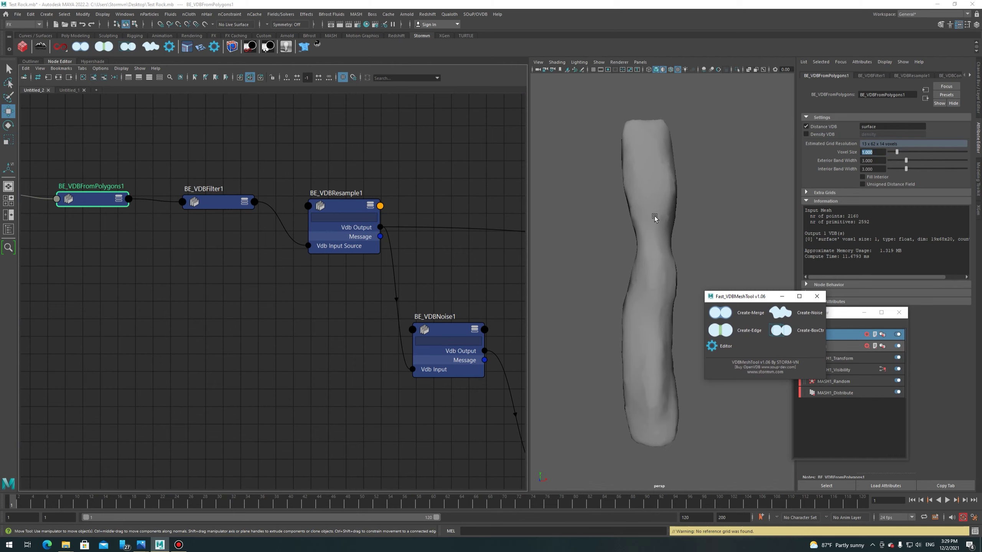
pyautogui.click(669, 71)
pyautogui.doubleClick(883, 153)
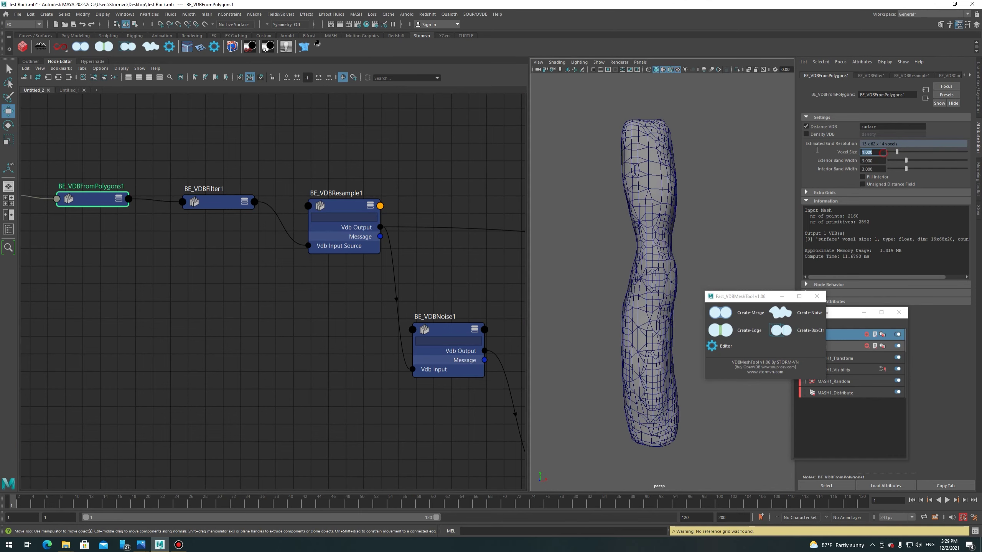
pyautogui.press('Return')
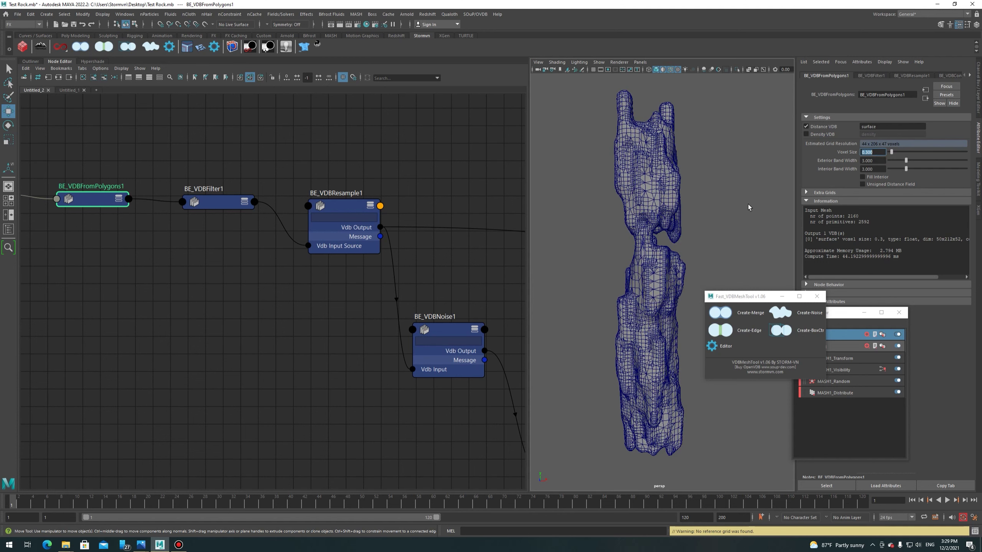
# In BE_VDBFilter1, try the Gauss filter, then set it back to Mean.
pyautogui.click(234, 203)
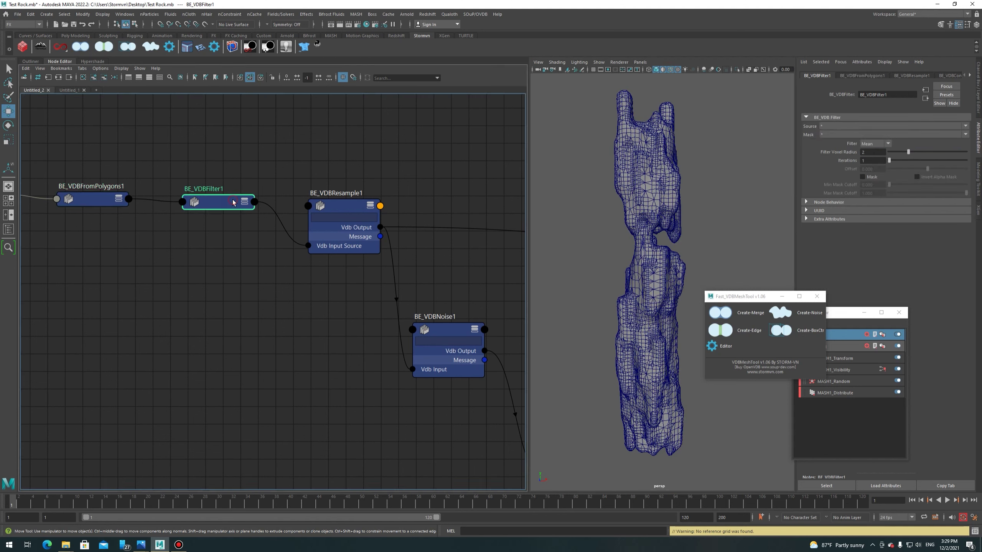
pyautogui.click(875, 144)
pyautogui.click(868, 160)
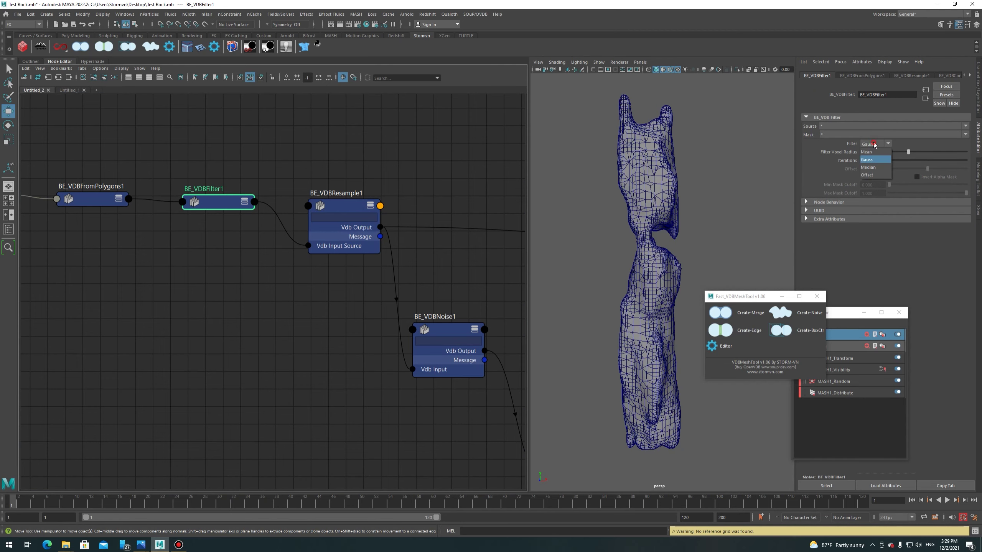
pyautogui.click(868, 152)
pyautogui.click(873, 153)
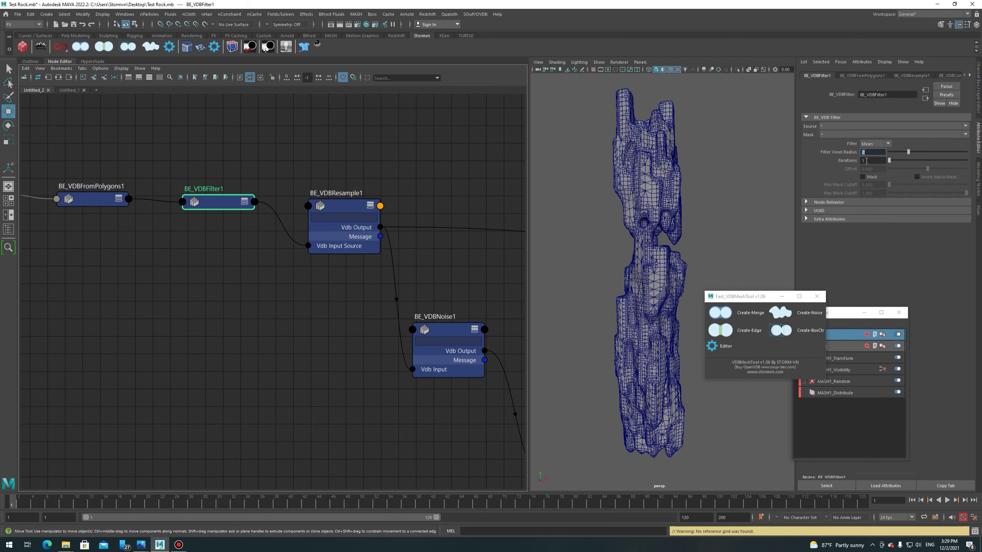
# Set BE_VDBConvertVDB1's Adaptivity to 0, then 0.05, and orbit to inspect the coarser mesh.
pyautogui.moveTo(503, 270); pyautogui.dragTo(206, 271, button='middle')
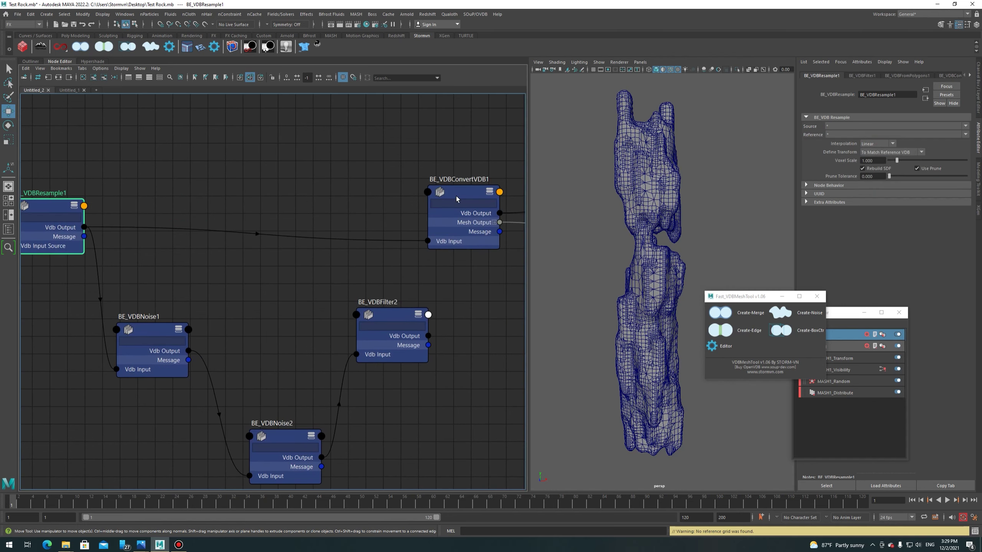
pyautogui.click(491, 199)
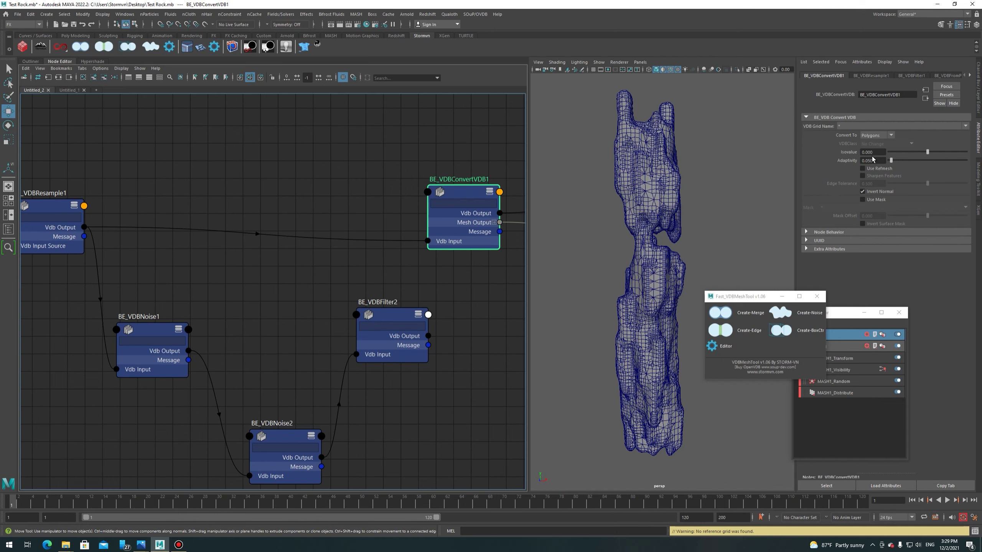
pyautogui.click(877, 161)
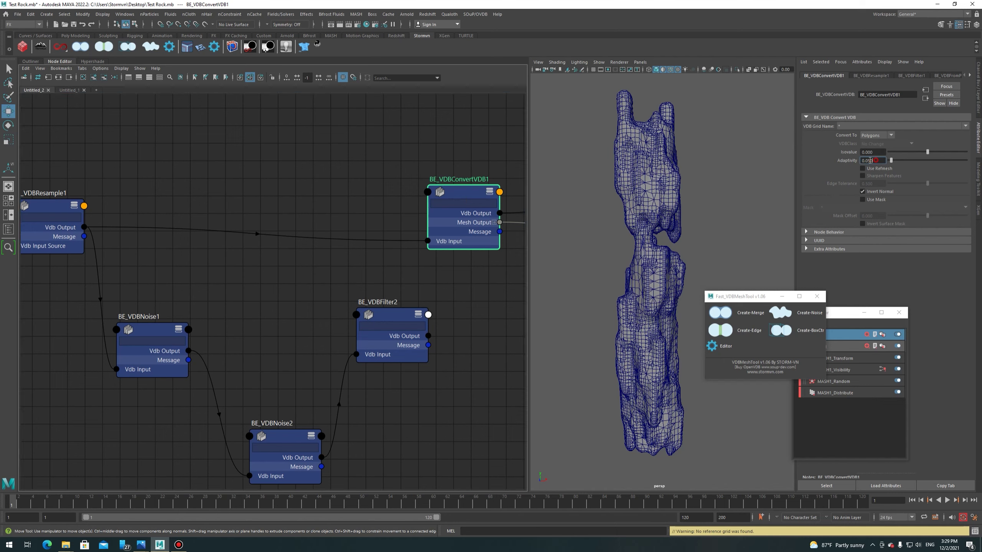
pyautogui.write('0')
pyautogui.press('Return')
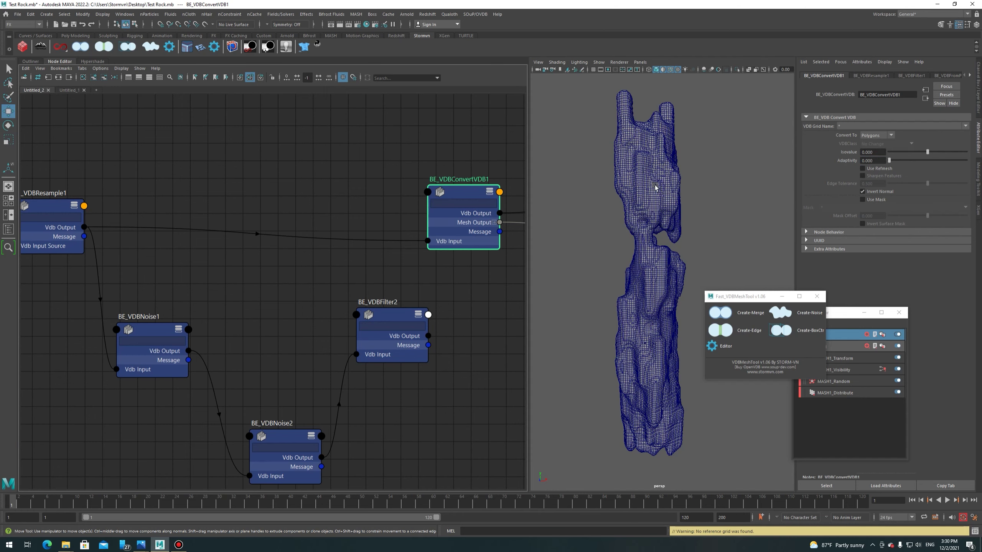
pyautogui.click(872, 161)
pyautogui.write('0.05')
pyautogui.press('Return')
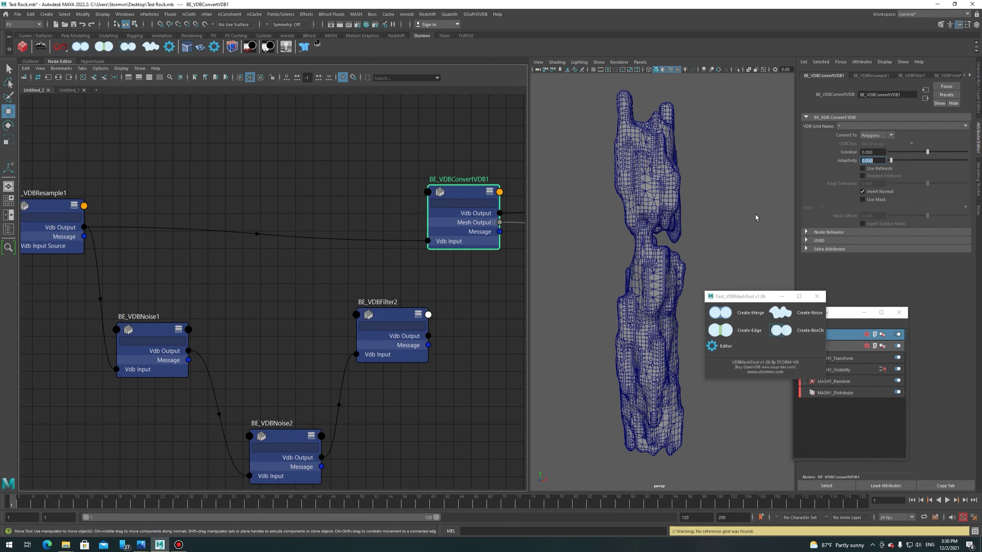
pyautogui.moveTo(683, 190)
pyautogui.keyDown('alt'); pyautogui.mouseDown()
pyautogui.moveTo(682, 204)
pyautogui.moveTo(683, 189)
pyautogui.moveTo(695, 198)
pyautogui.moveTo(630, 213)
pyautogui.moveTo(665, 209)
pyautogui.moveTo(666, 181)
pyautogui.mouseUp(); pyautogui.keyUp('alt')
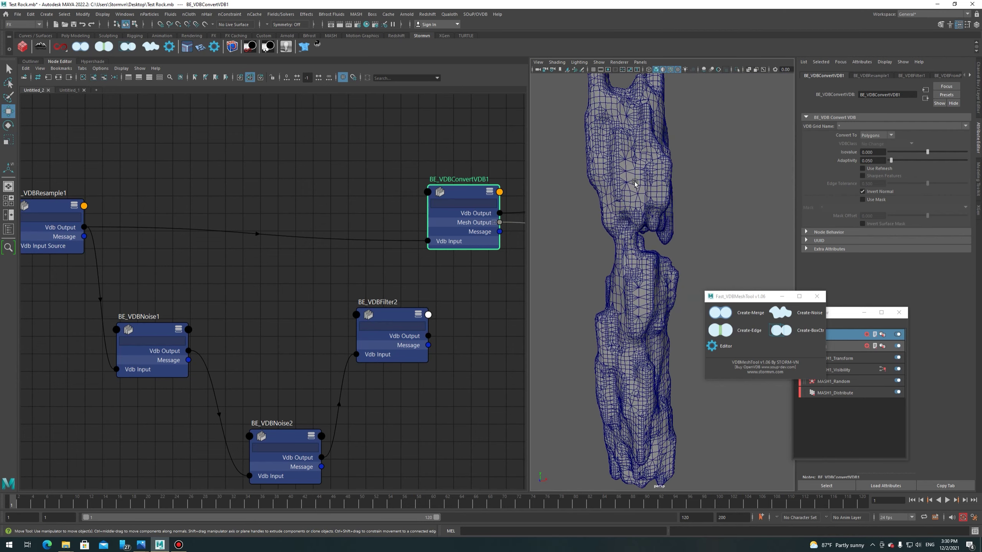
# Turn off Wireframe on Shaded and frame the camera on the rock.
pyautogui.click(671, 72)
pyautogui.moveTo(636, 276)
pyautogui.keyDown('alt'); pyautogui.mouseDown()
pyautogui.moveTo(701, 244)
pyautogui.moveTo(690, 231)
pyautogui.moveTo(713, 233)
pyautogui.moveTo(662, 285)
pyautogui.moveTo(636, 277)
pyautogui.mouseUp(); pyautogui.keyUp('alt')
pyautogui.moveTo(638, 324)
pyautogui.keyDown('alt'); pyautogui.mouseDown(button='right')
pyautogui.moveTo(676, 213)
pyautogui.moveTo(657, 240)
pyautogui.mouseUp(button='right'); pyautogui.keyUp('alt')
pyautogui.moveTo(657, 240)
pyautogui.keyDown('alt'); pyautogui.mouseDown()
pyautogui.moveTo(676, 197)
pyautogui.moveTo(668, 192)
pyautogui.mouseUp(); pyautogui.keyUp('alt')
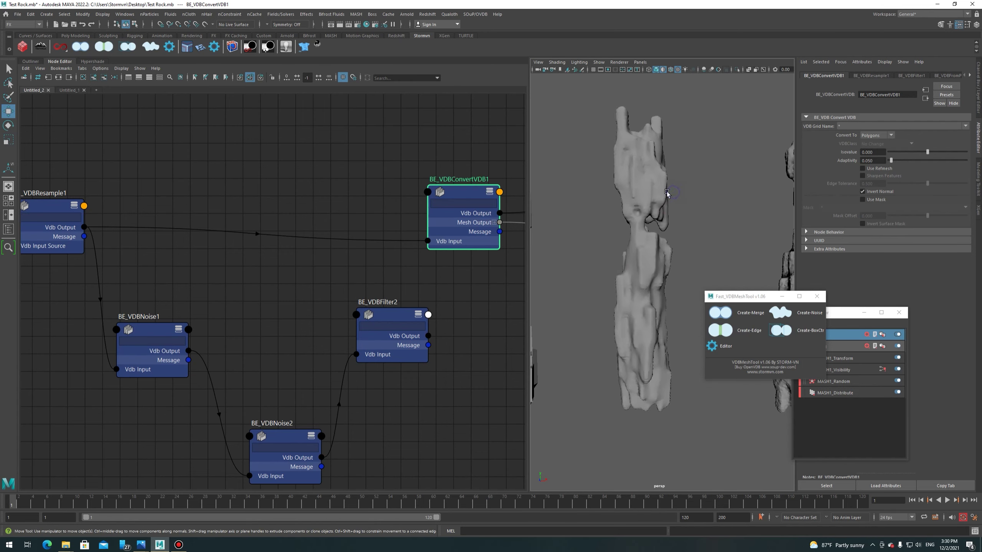
# Select the rock and wire BE_VDBNoise1's Vdb Output into BE_VDBFilter2's Vdb Input.
pyautogui.moveTo(740, 296); pyautogui.dragTo(761, 245)
pyautogui.click(649, 140)
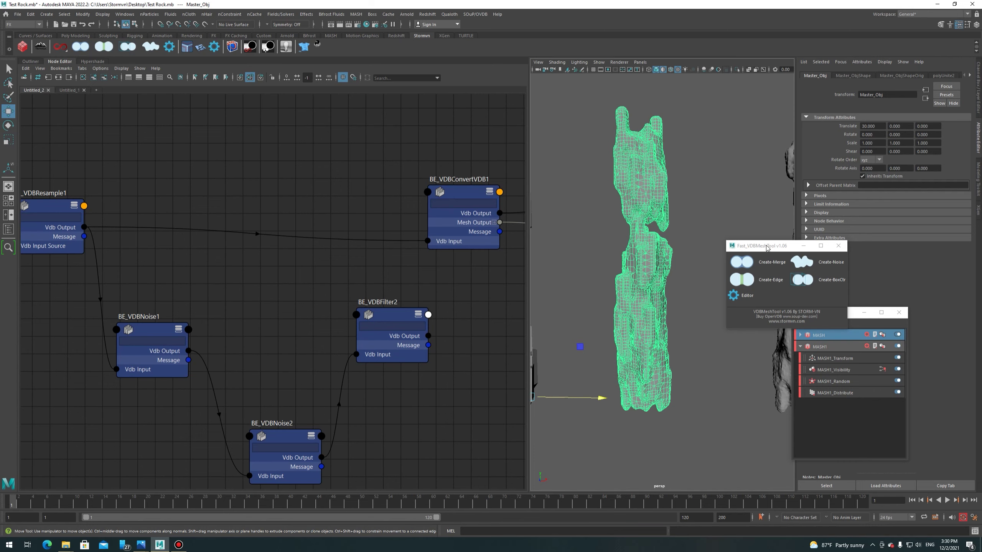
pyautogui.moveTo(189, 351)
pyautogui.mouseDown()
pyautogui.moveTo(396, 356)
pyautogui.moveTo(428, 241)
pyautogui.mouseUp()
# Feed BE_VDBFilter2's output into BE_VDBConvertVDB1, bypassing BE_VDBNoise2, and reposition BE_VDBNoise1.
pyautogui.moveTo(392, 316); pyautogui.dragTo(352, 294)
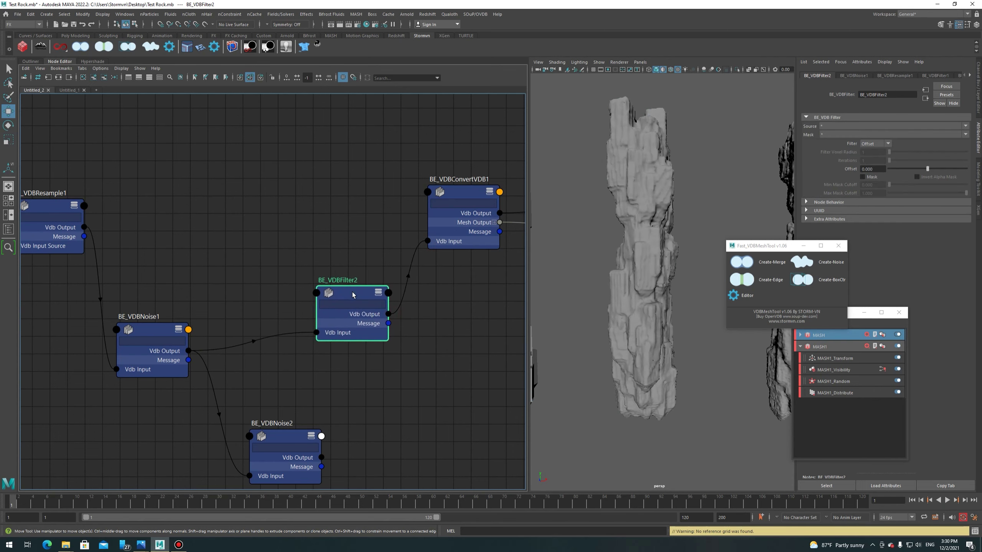
pyautogui.moveTo(166, 343); pyautogui.dragTo(188, 313)
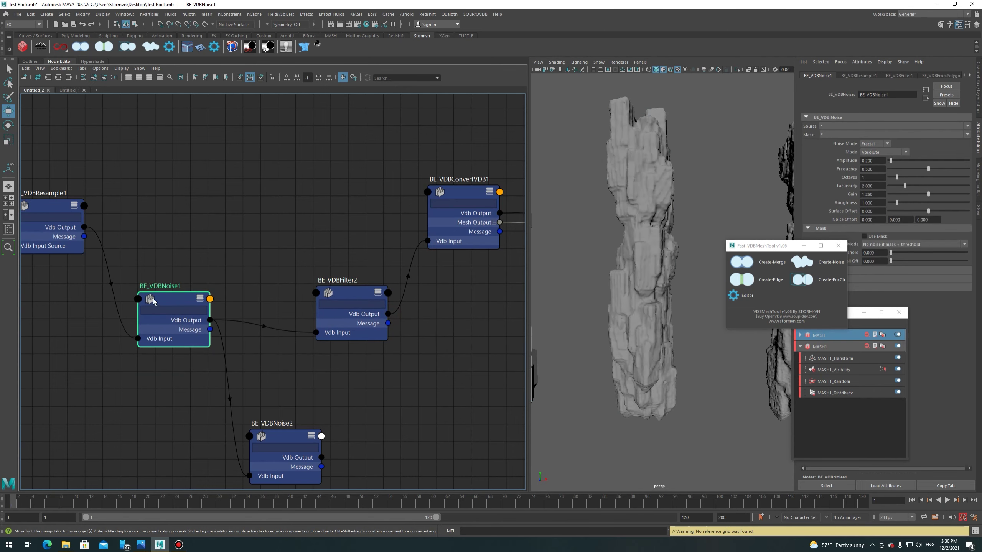
pyautogui.keyDown('shift'); pyautogui.moveTo(344, 247); pyautogui.dragTo(349, 286); pyautogui.keyUp('shift')
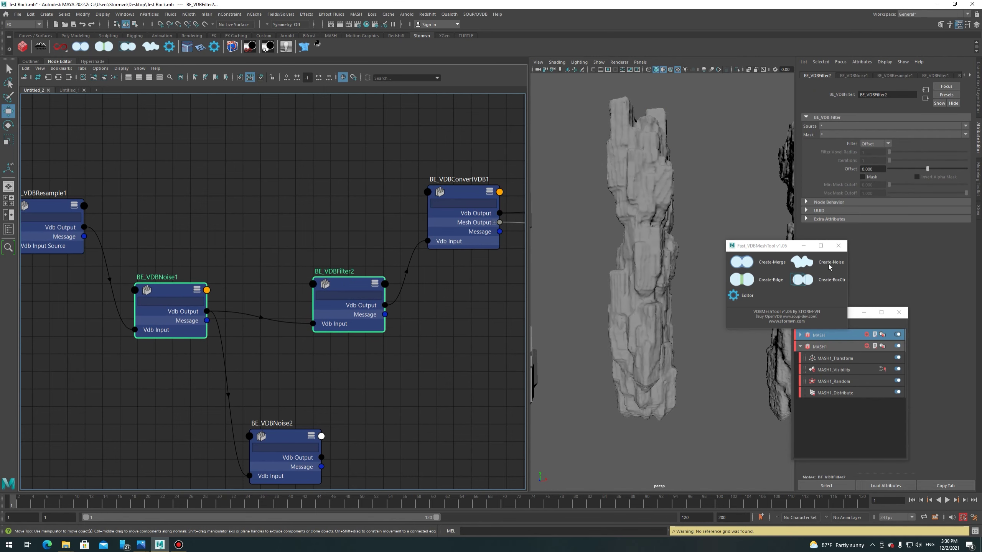
pyautogui.click(273, 367)
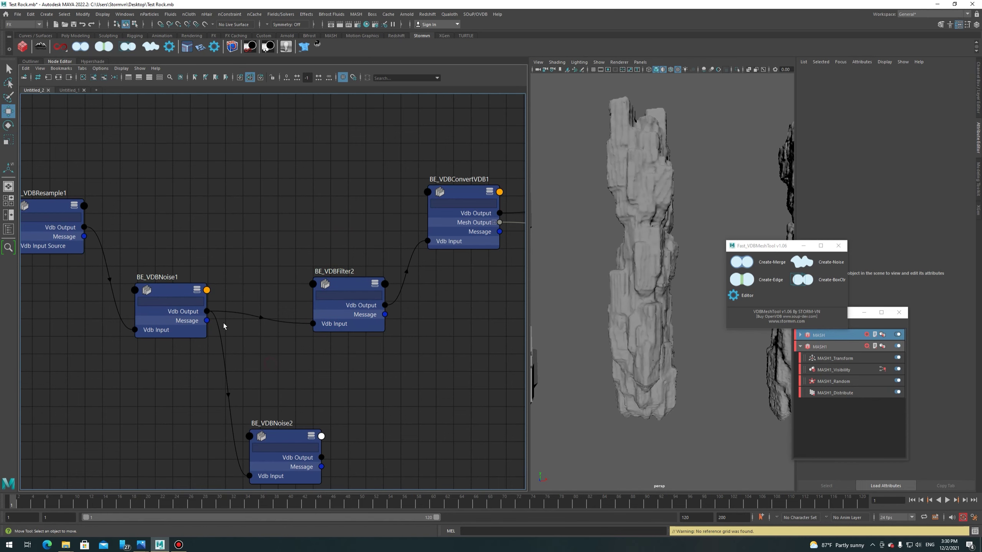
pyautogui.moveTo(174, 294); pyautogui.dragTo(178, 294)
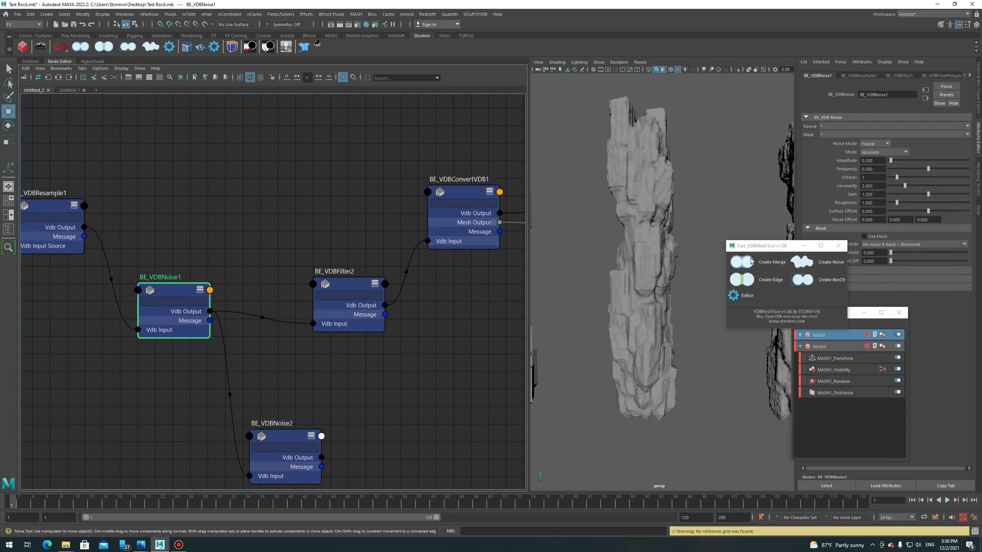
# Check the noise mode choices, clear the node selection, and start a node search.
pyautogui.moveTo(769, 246); pyautogui.dragTo(690, 265)
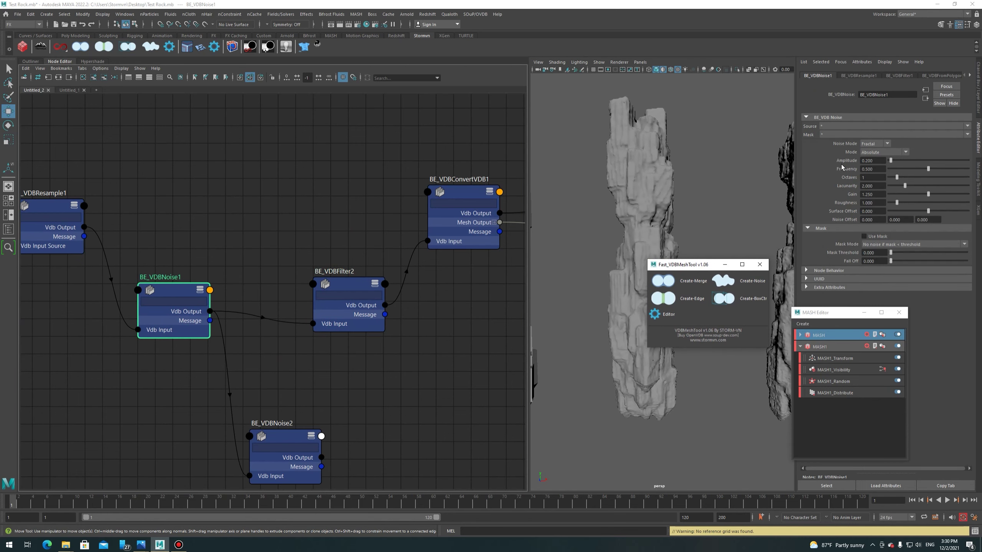
pyautogui.click(871, 143)
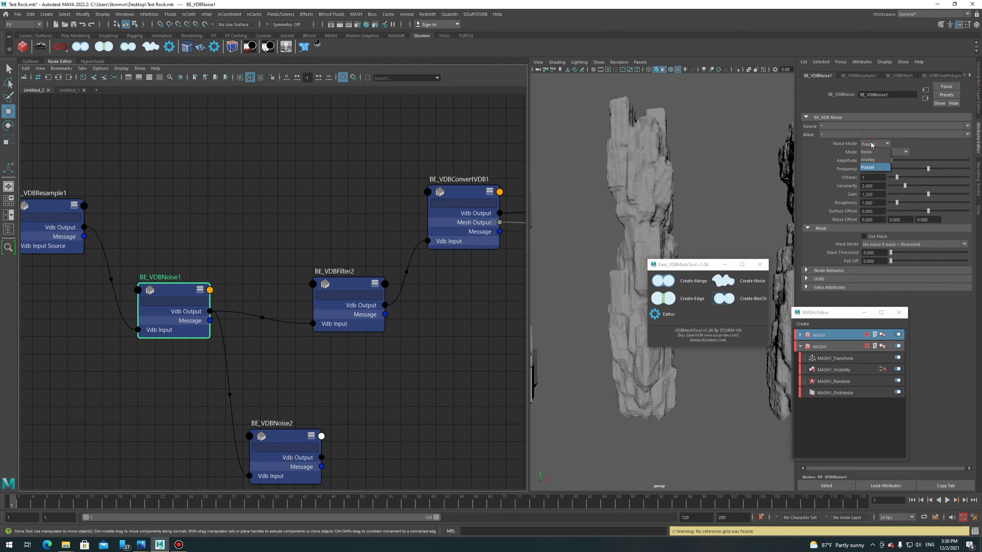
pyautogui.click(318, 154)
pyautogui.press('Tab')
# Create BE_VDBNoise4 and wire BE_VDBResample1 through it into BE_VDBFilter2.
pyautogui.write('nois')
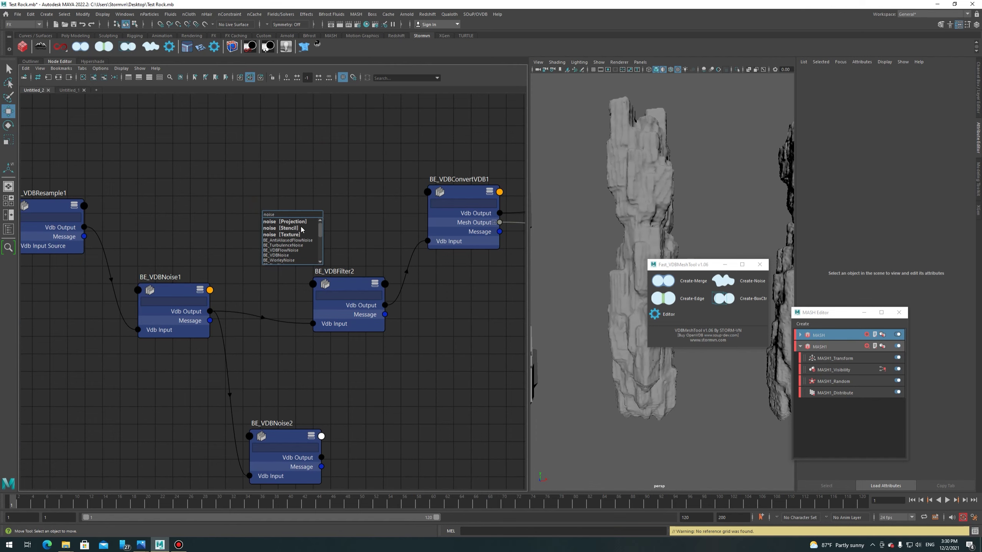
pyautogui.click(291, 255)
pyautogui.moveTo(286, 222); pyautogui.dragTo(199, 223)
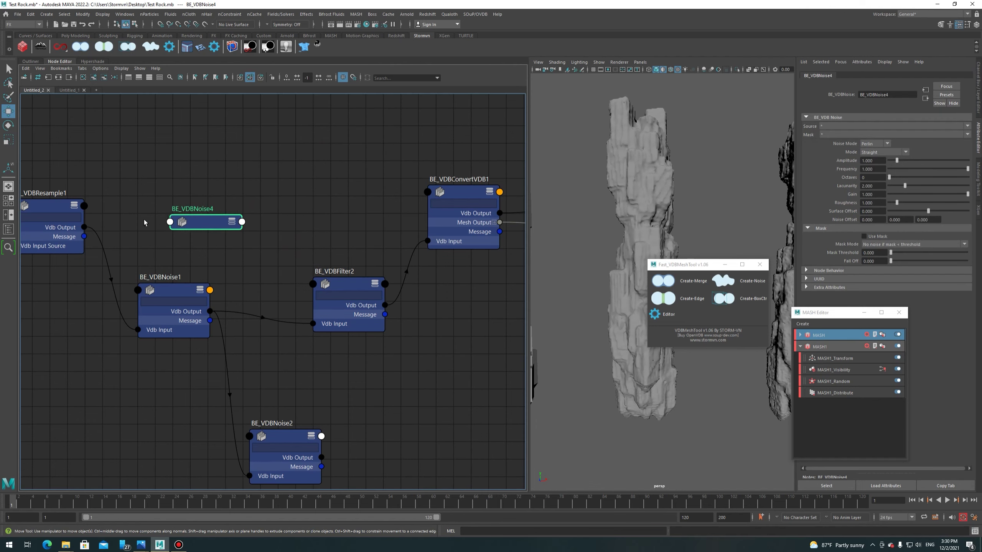
pyautogui.moveTo(85, 229); pyautogui.dragTo(205, 224)
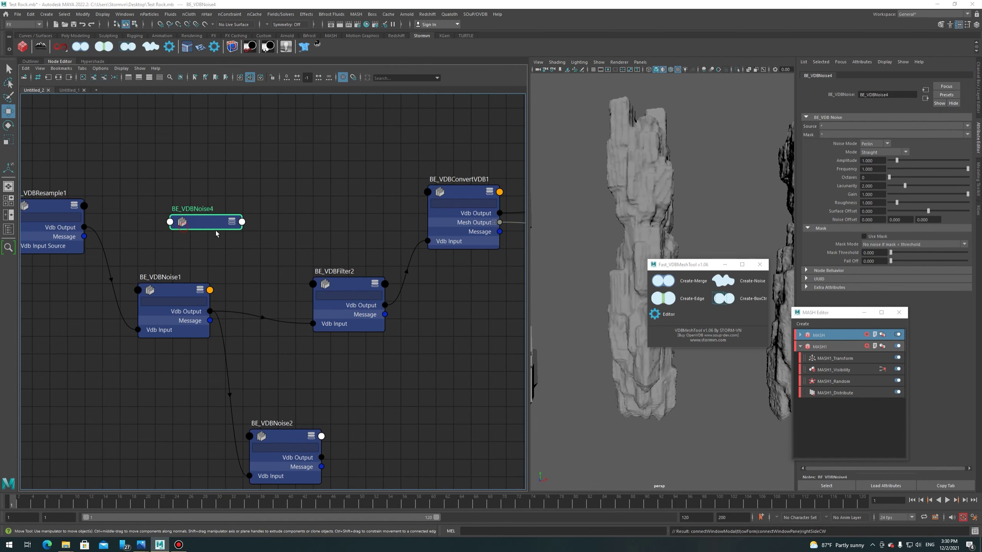
pyautogui.click(370, 318)
pyautogui.moveTo(242, 222); pyautogui.dragTo(313, 325)
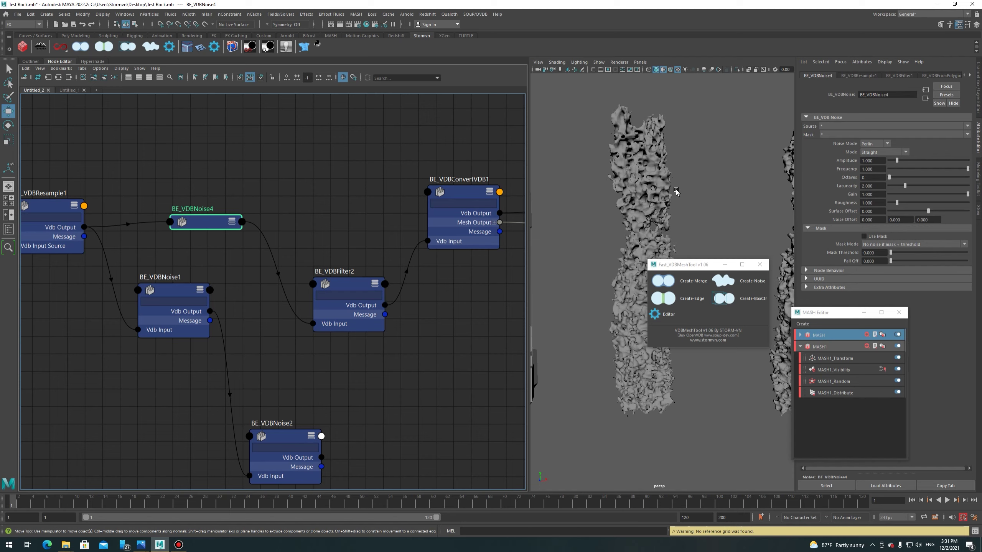
# Review BE_VDBNoise1's settings: Fractal noise, Absolute mode, Amplitude and Lacunarity.
pyautogui.scroll(2, 678, 192)
pyautogui.scroll(2, 691, 172)
pyautogui.scroll(-2, 692, 174)
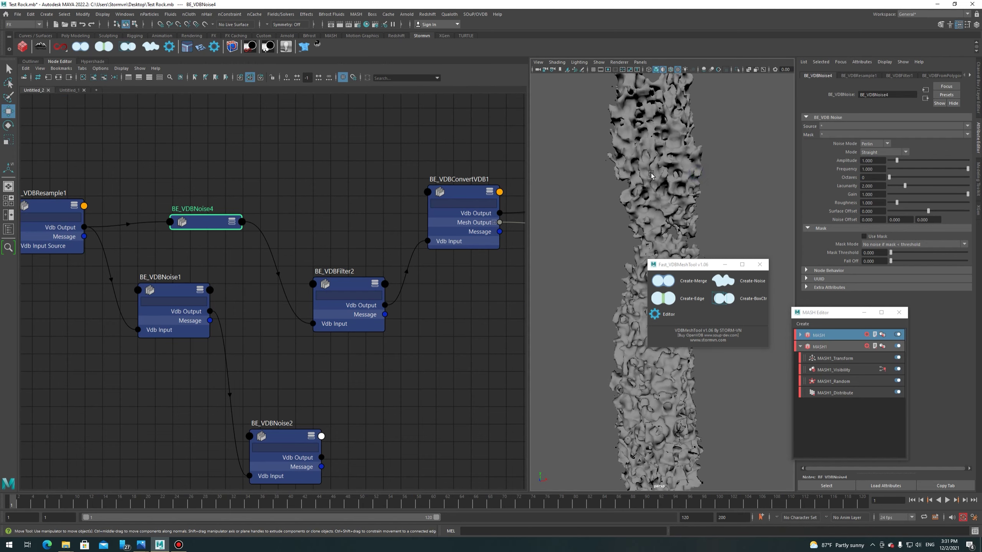
pyautogui.scroll(-1, 696, 157)
pyautogui.scroll(-2, 657, 156)
pyautogui.scroll(2, 657, 155)
pyautogui.scroll(2, 665, 161)
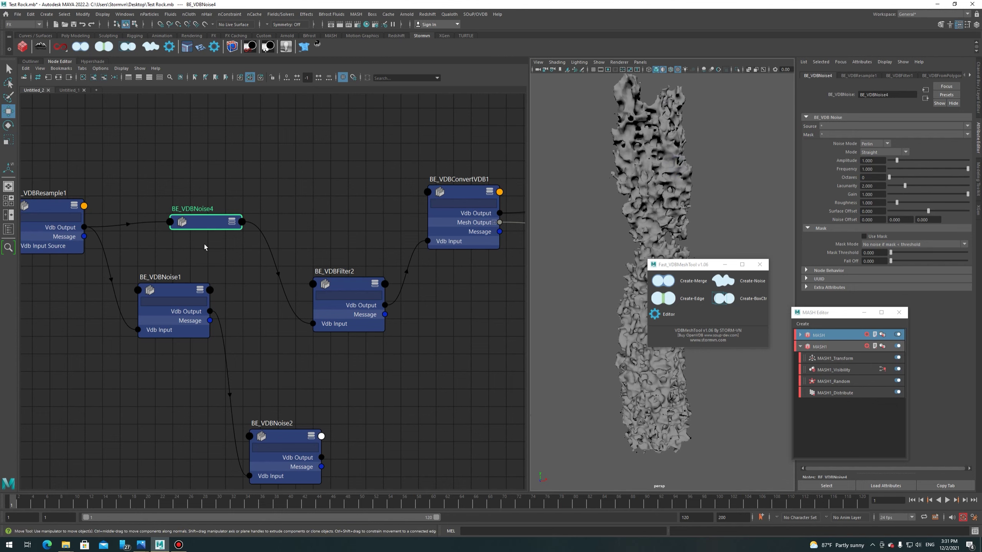
pyautogui.click(174, 291)
pyautogui.click(875, 144)
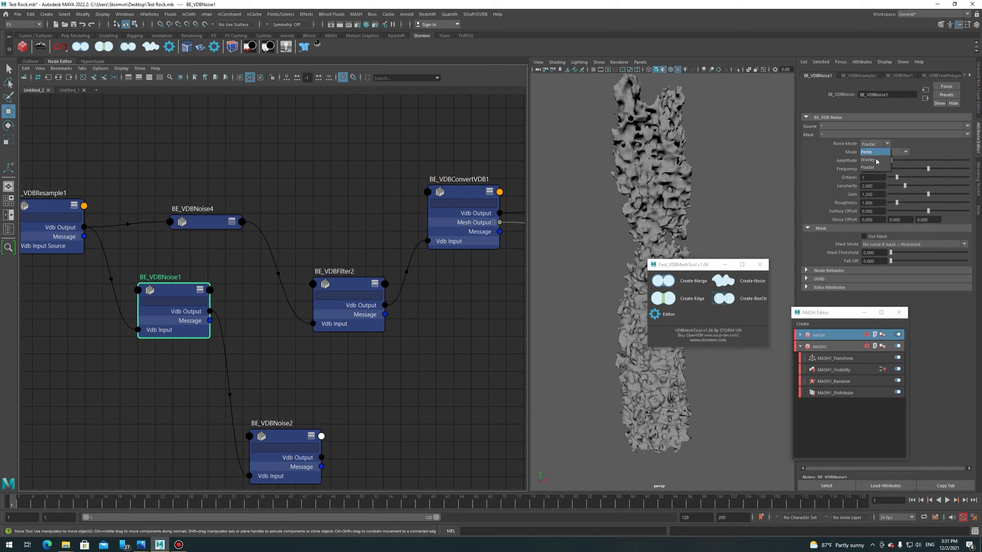
pyautogui.click(876, 167)
pyautogui.click(877, 154)
pyautogui.click(883, 154)
pyautogui.click(878, 163)
pyautogui.click(874, 187)
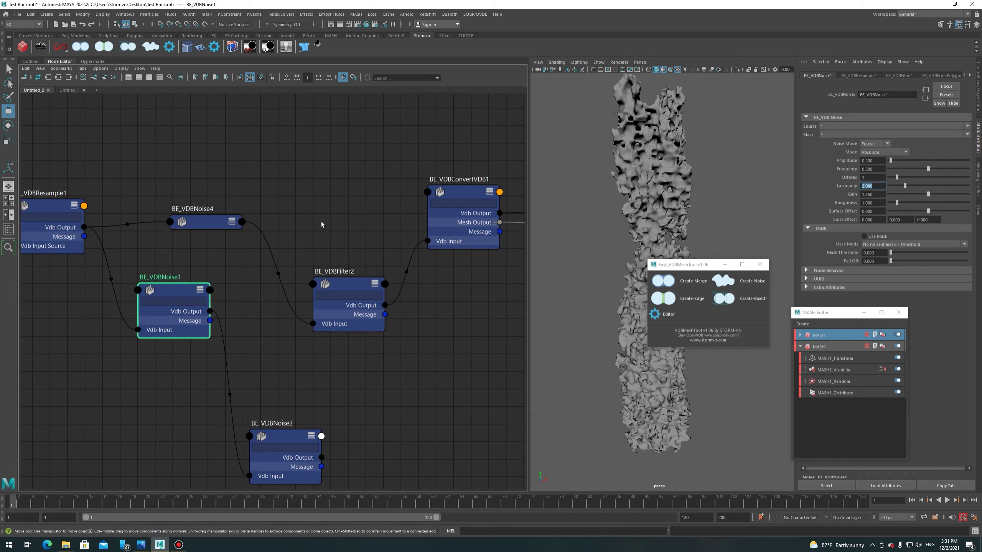
# Undo BE_VDBNoise4 so BE_VDBNoise1 feeds BE_VDBFilter2 again, and orbit the rock.
pyautogui.hotkey('ctrl', 'z')
pyautogui.moveTo(685, 265); pyautogui.dragTo(847, 240)
pyautogui.moveTo(624, 267)
pyautogui.keyDown('alt'); pyautogui.mouseDown()
pyautogui.moveTo(637, 266)
pyautogui.moveTo(644, 374)
pyautogui.moveTo(650, 300)
pyautogui.mouseUp(); pyautogui.keyUp('alt')
pyautogui.moveTo(651, 300)
pyautogui.keyDown('alt'); pyautogui.mouseDown(button='right')
pyautogui.moveTo(629, 243)
pyautogui.moveTo(656, 272)
pyautogui.moveTo(655, 217)
pyautogui.mouseUp(button='right'); pyautogui.keyUp('alt')
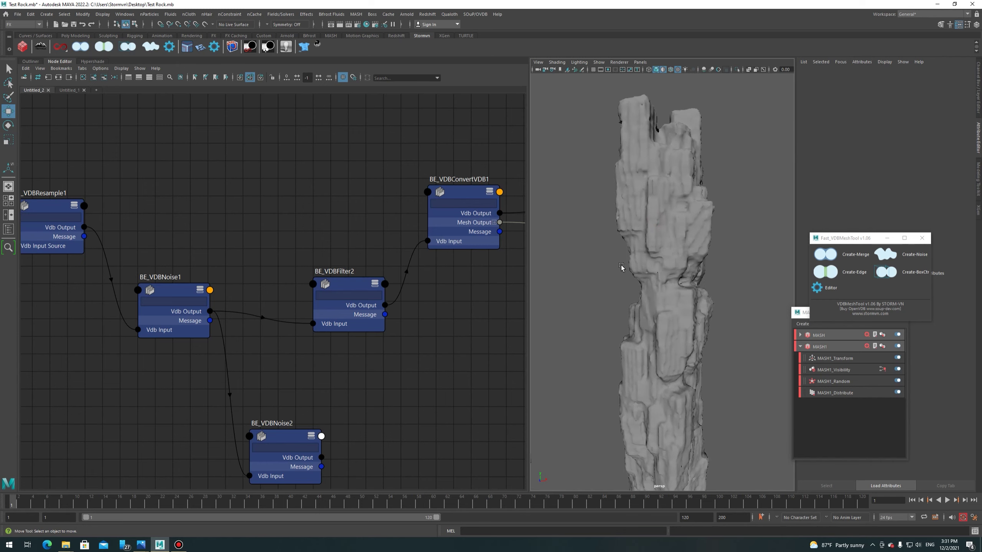
# Rearrange BE_VDBFilter2 and BE_VDBNoise2 in the node graph, placing Noise2 below the filter.
pyautogui.click(357, 295)
pyautogui.moveTo(358, 295); pyautogui.dragTo(401, 294)
pyautogui.moveTo(175, 302); pyautogui.dragTo(156, 303)
pyautogui.click(360, 282)
pyautogui.moveTo(361, 283); pyautogui.dragTo(330, 282)
pyautogui.keyDown('alt'); pyautogui.moveTo(310, 363); pyautogui.dragTo(318, 356, button='middle'); pyautogui.keyUp('alt')
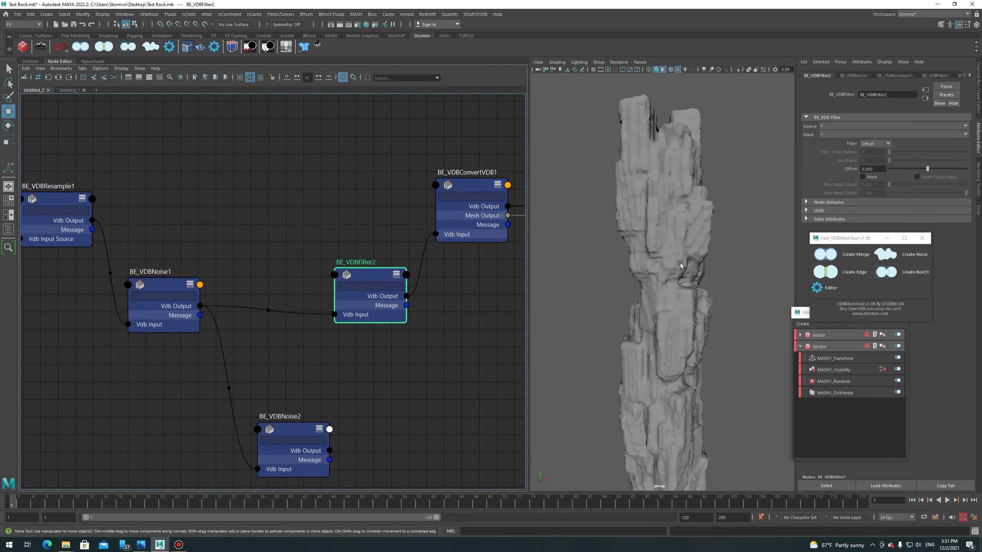
pyautogui.keyDown('alt'); pyautogui.moveTo(675, 276); pyautogui.dragTo(674, 261, button='right'); pyautogui.keyUp('alt')
pyautogui.moveTo(370, 294); pyautogui.dragTo(381, 284)
pyautogui.moveTo(277, 416); pyautogui.dragTo(259, 379)
# Feed BE_VDBNoise2's output into BE_VDBFilter2 and orbit the rock to inspect the pitting.
pyautogui.moveTo(313, 415); pyautogui.dragTo(345, 305)
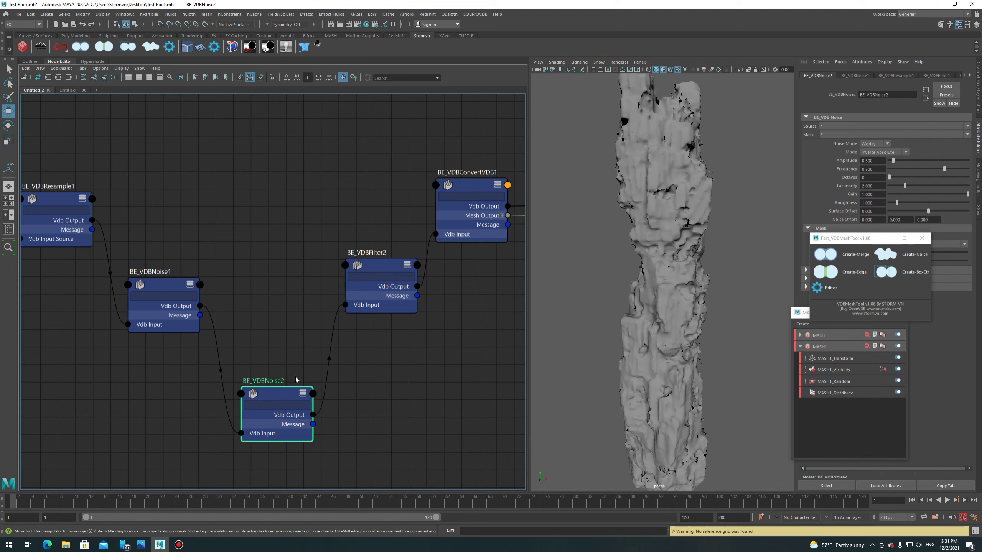
pyautogui.keyDown('alt'); pyautogui.moveTo(626, 286); pyautogui.dragTo(649, 289); pyautogui.keyUp('alt')
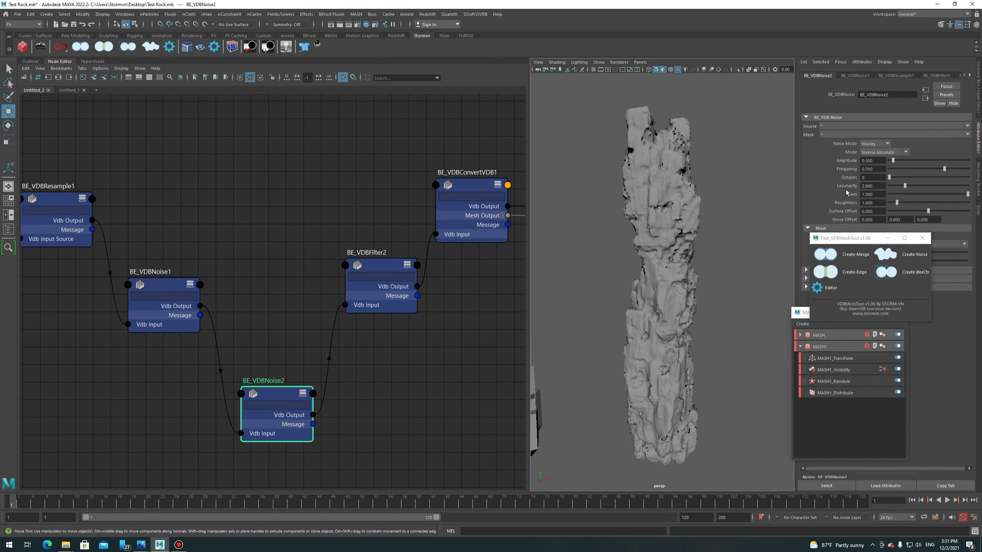
pyautogui.moveTo(861, 239); pyautogui.dragTo(753, 304)
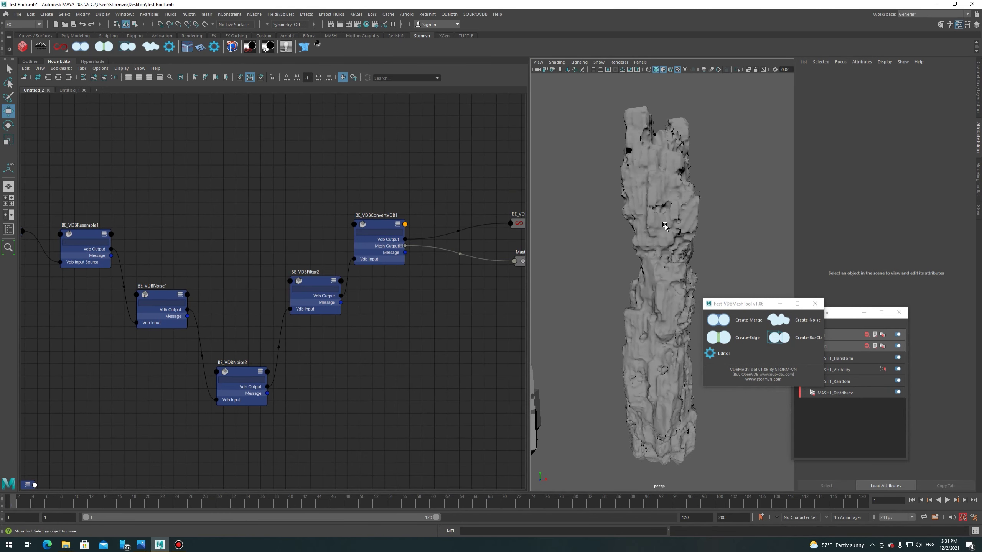
pyautogui.click(677, 219)
pyautogui.click(724, 188)
pyautogui.keyDown('alt'); pyautogui.moveTo(719, 199); pyautogui.dragTo(587, 213); pyautogui.keyUp('alt')
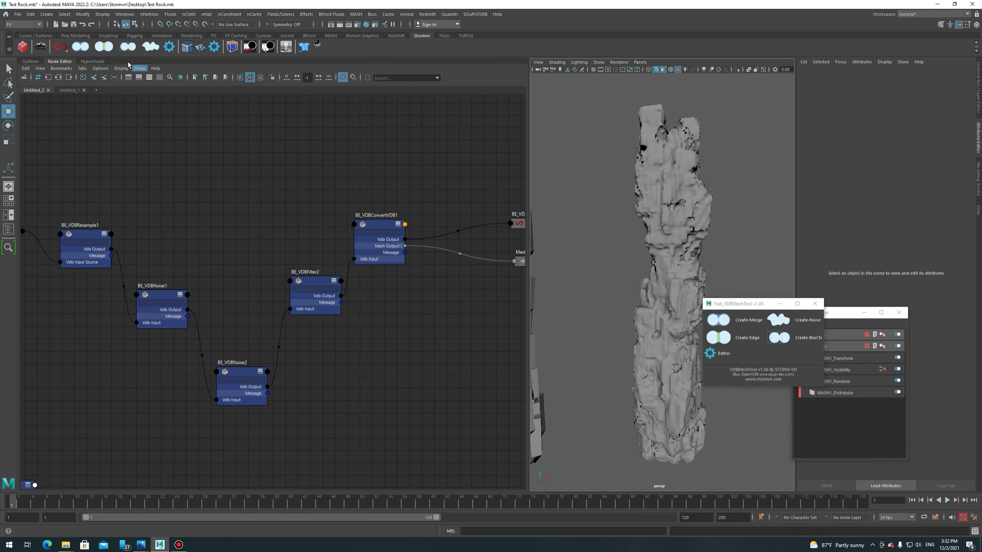
# Show the Outliner, hide the Final rock, and frame the remaining rocks.
pyautogui.click(30, 61)
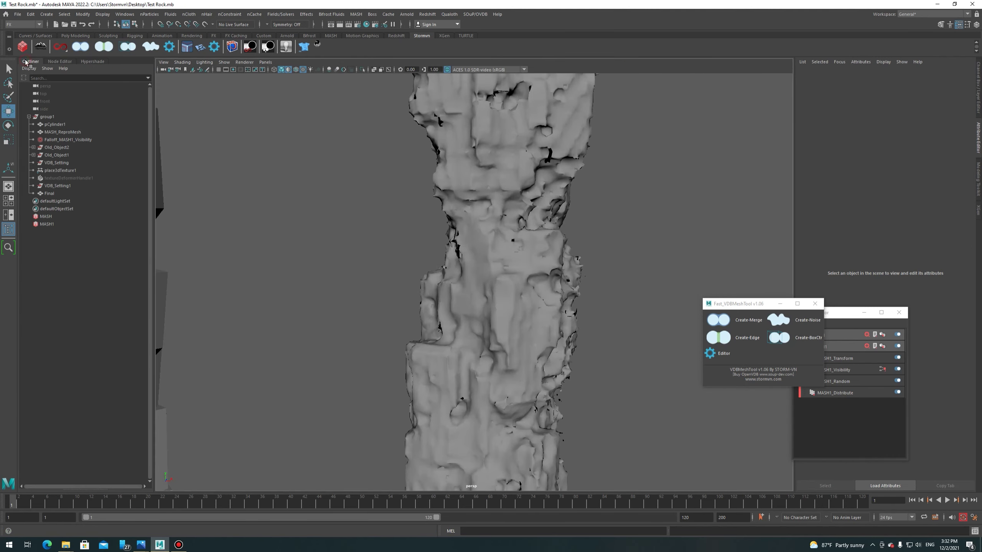
pyautogui.keyDown('alt'); pyautogui.moveTo(611, 250); pyautogui.dragTo(426, 253, button='right'); pyautogui.keyUp('alt')
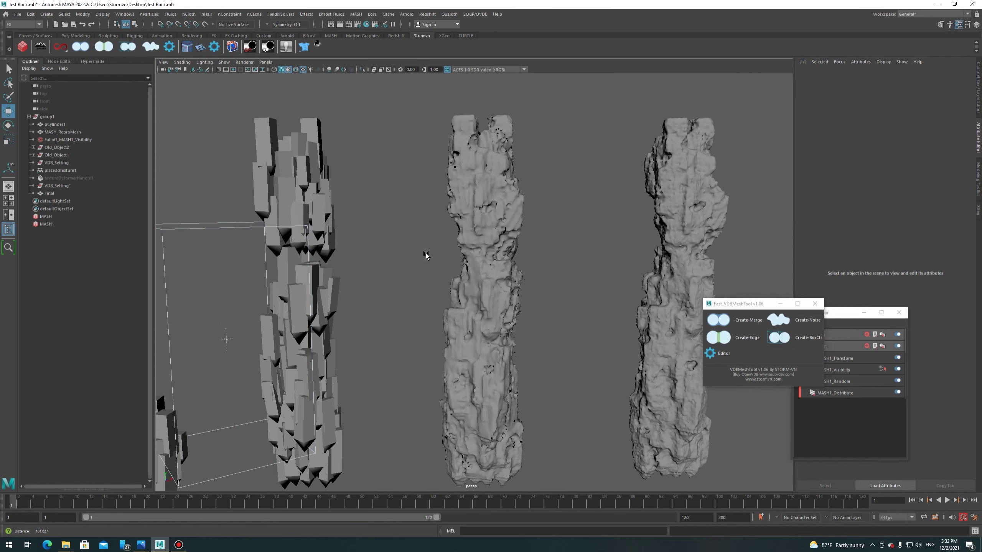
pyautogui.click(692, 250)
pyautogui.hotkey('ctrl', 'h')
pyautogui.click(323, 190)
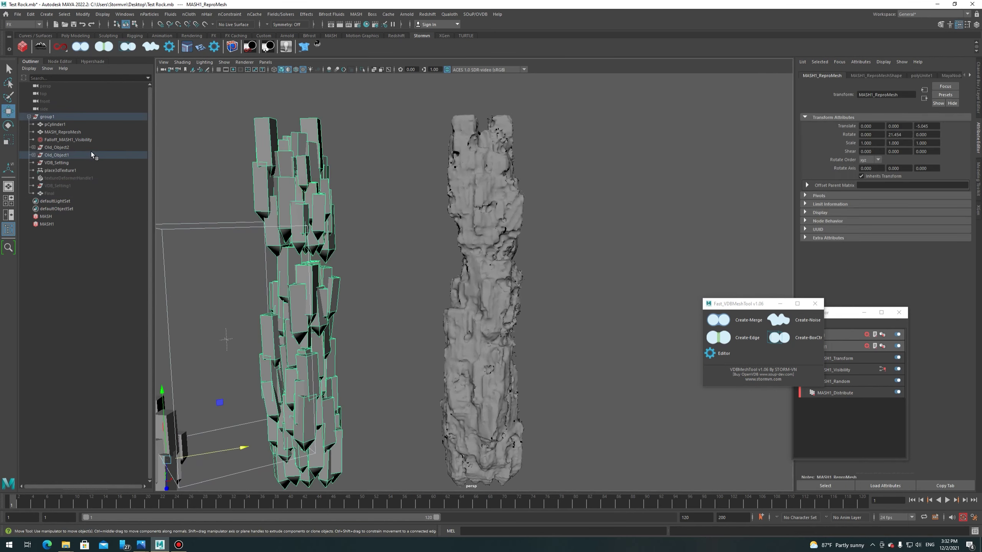
pyautogui.click(373, 232)
pyautogui.keyDown('alt'); pyautogui.moveTo(373, 233); pyautogui.dragTo(469, 197, button='right'); pyautogui.keyUp('alt')
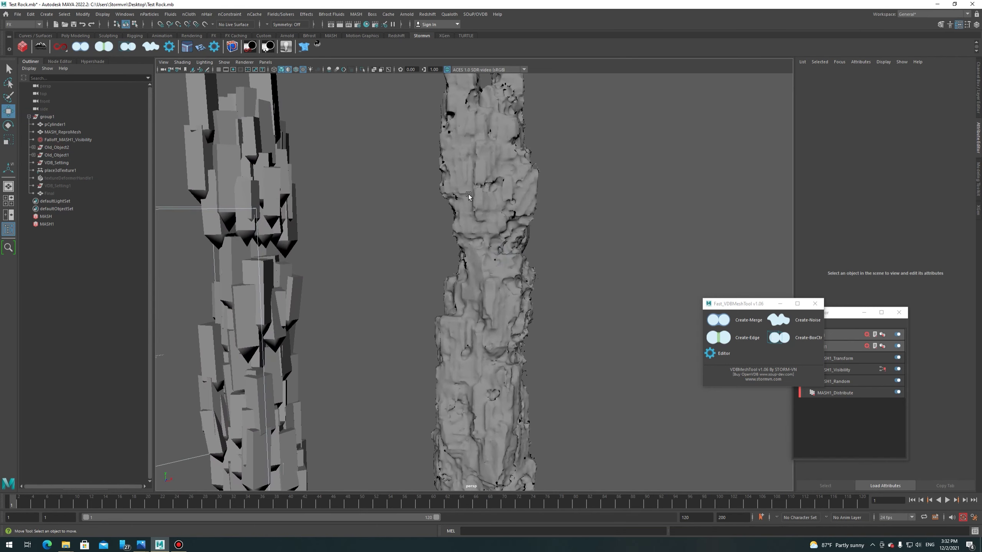
# Toggle textureDeformer1's Envelope to 0, 1, then 0, and reselect the rock mesh.
pyautogui.click(75, 178)
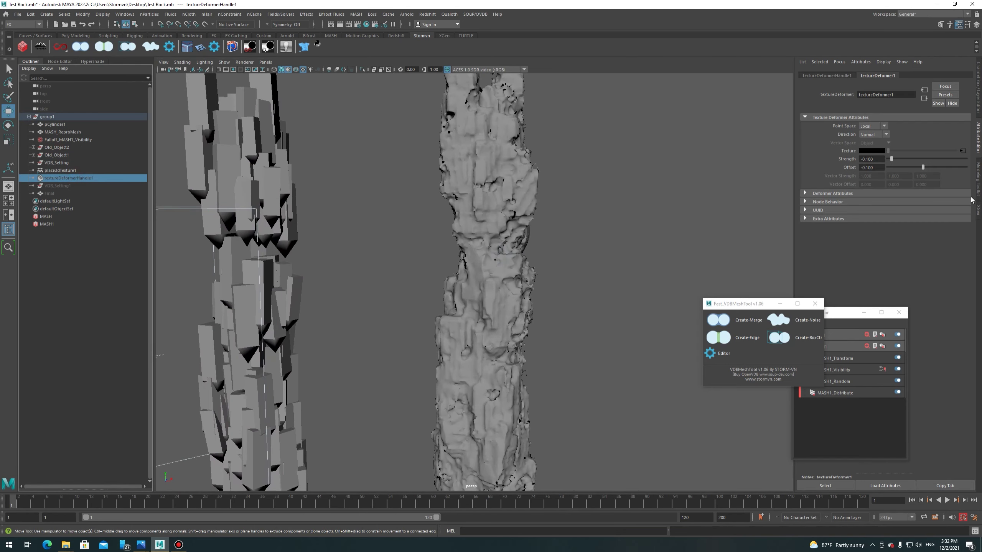
pyautogui.click(851, 194)
pyautogui.doubleClick(871, 201)
pyautogui.write('0')
pyautogui.press('Return')
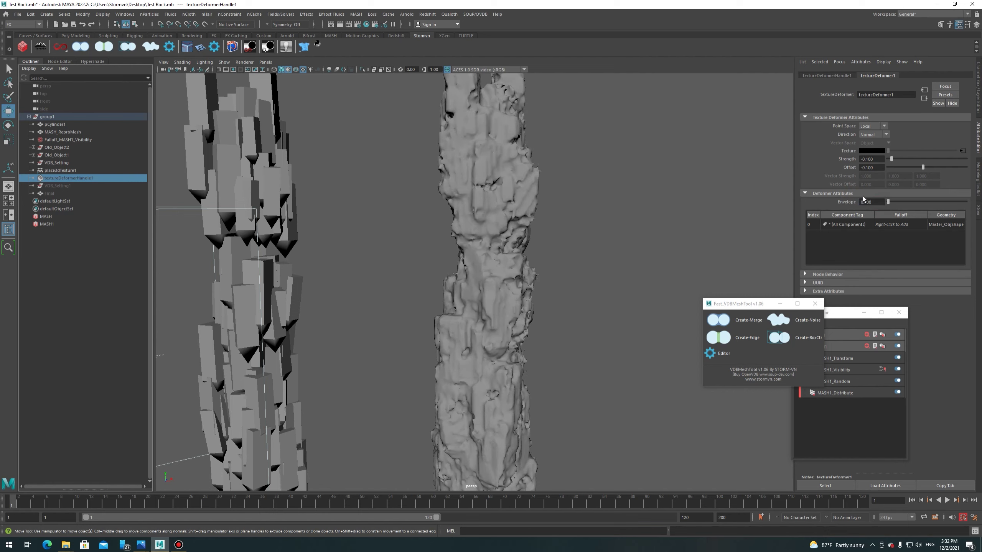
pyautogui.doubleClick(874, 202)
pyautogui.write('1')
pyautogui.press('Return')
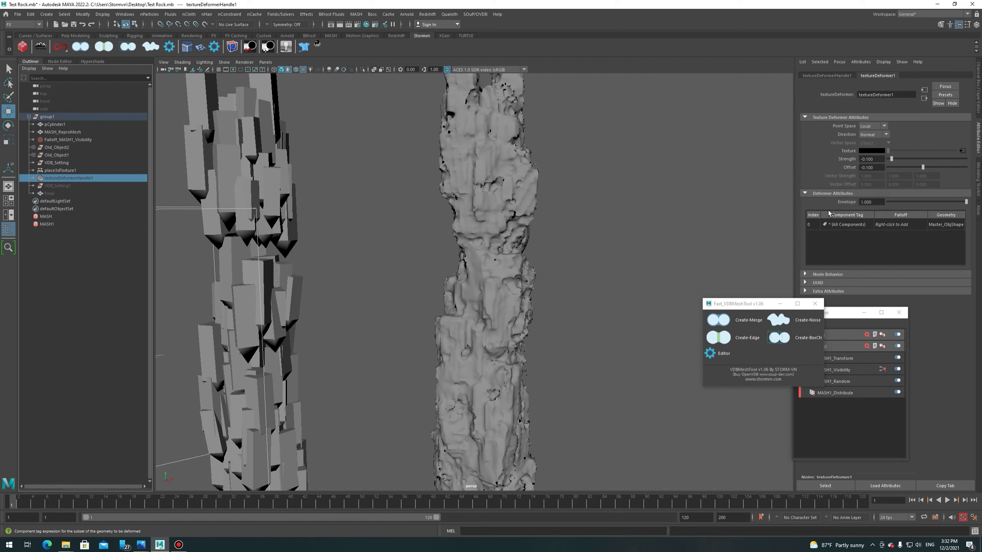
pyautogui.write('0')
pyautogui.press('Return')
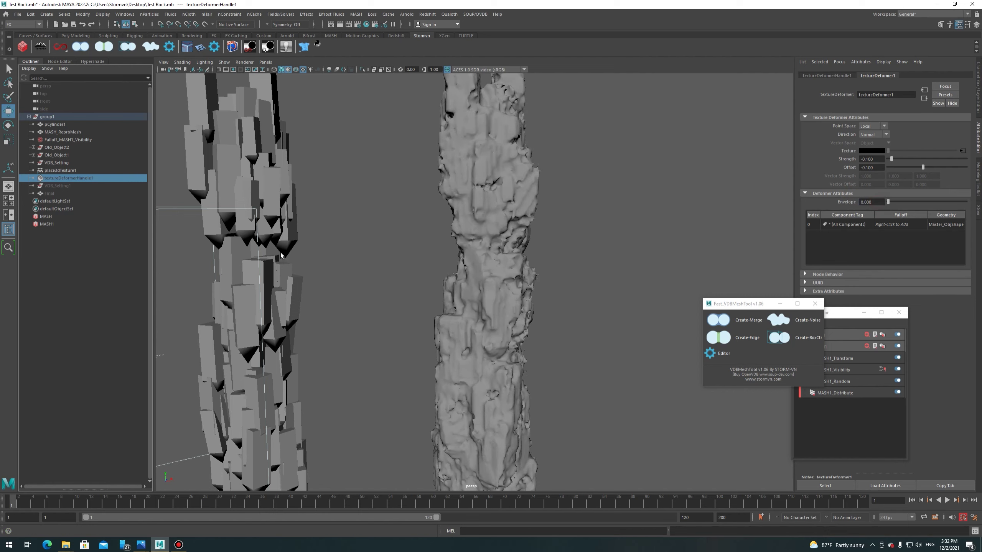
pyautogui.doubleClick(866, 202)
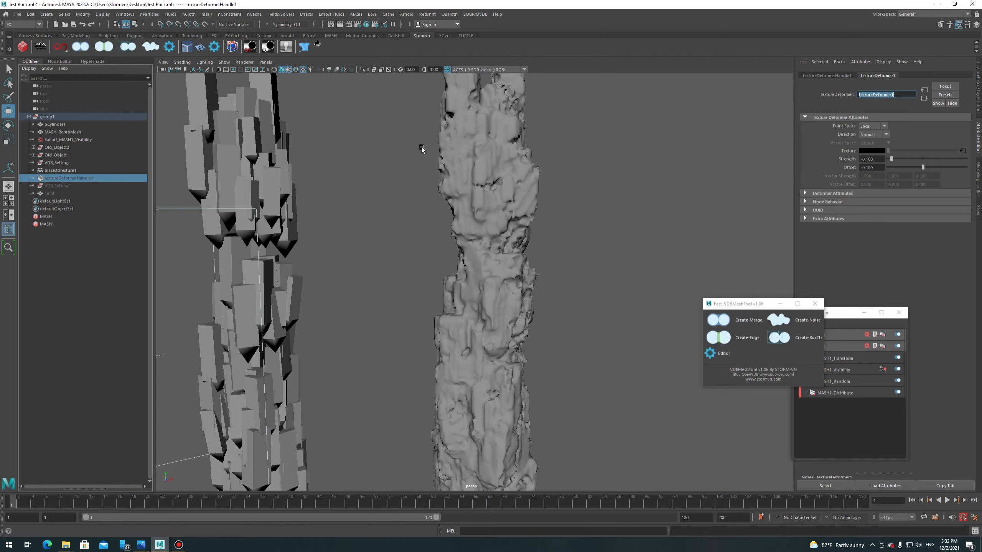
pyautogui.click(535, 229)
pyautogui.click(25, 25)
# Switch to the Animation menu set and confirm textureDeformer1 uses Local point space and Normal direction.
pyautogui.click(16, 48)
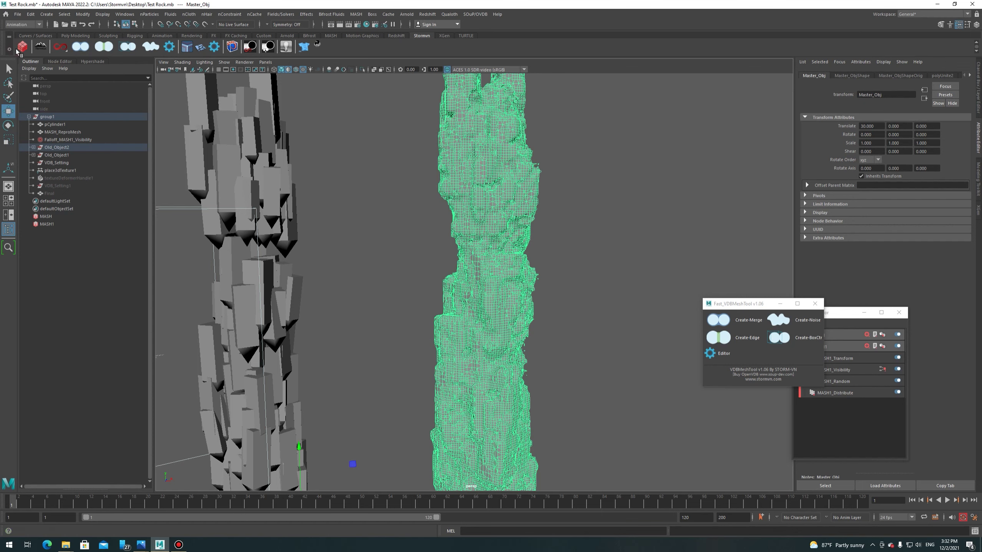
pyautogui.click(223, 14)
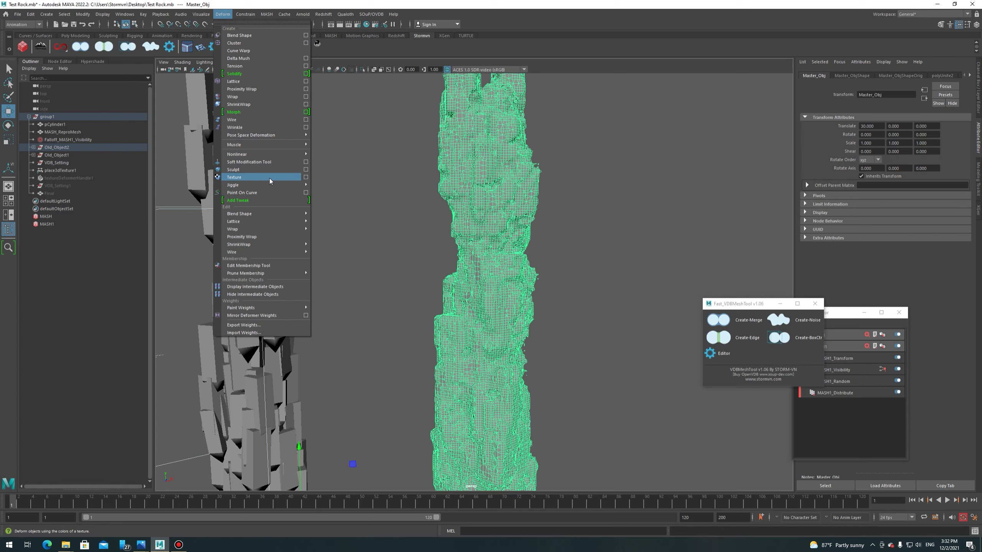
pyautogui.click(97, 177)
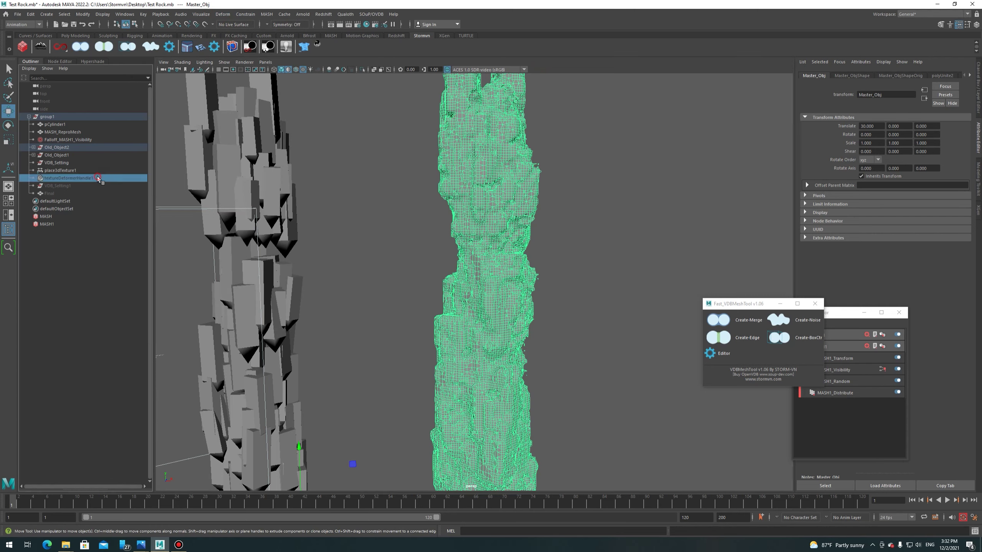
pyautogui.click(873, 128)
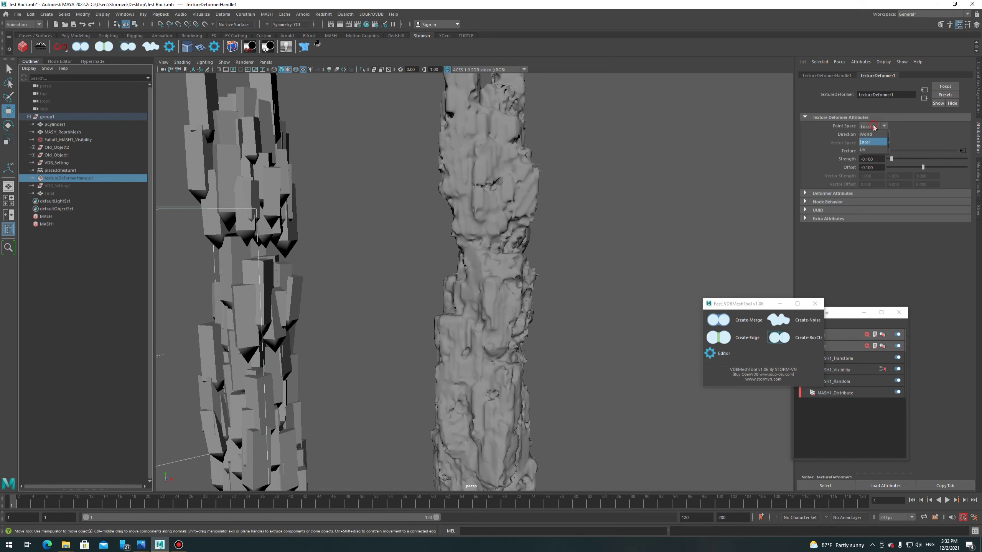
pyautogui.click(874, 128)
pyautogui.click(873, 142)
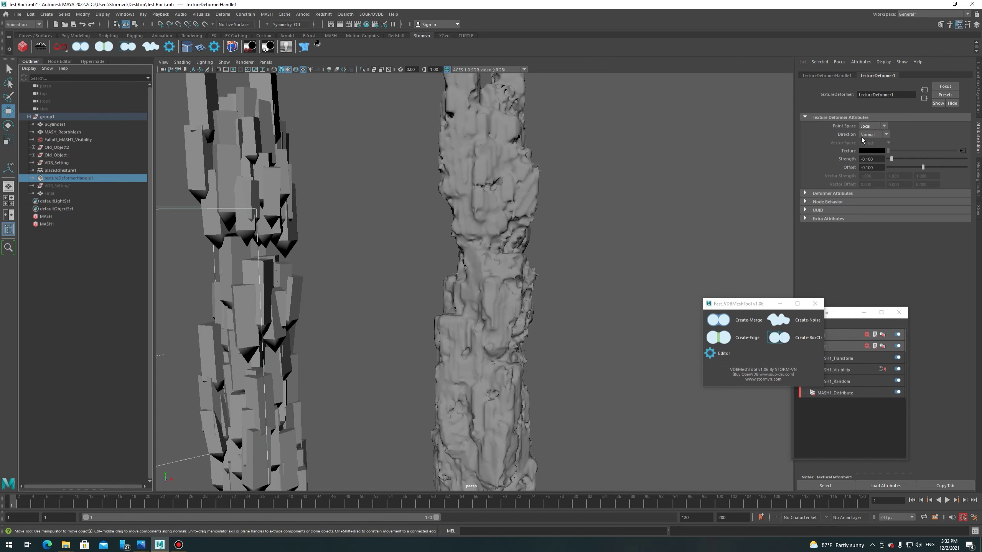
pyautogui.click(845, 136)
pyautogui.click(877, 135)
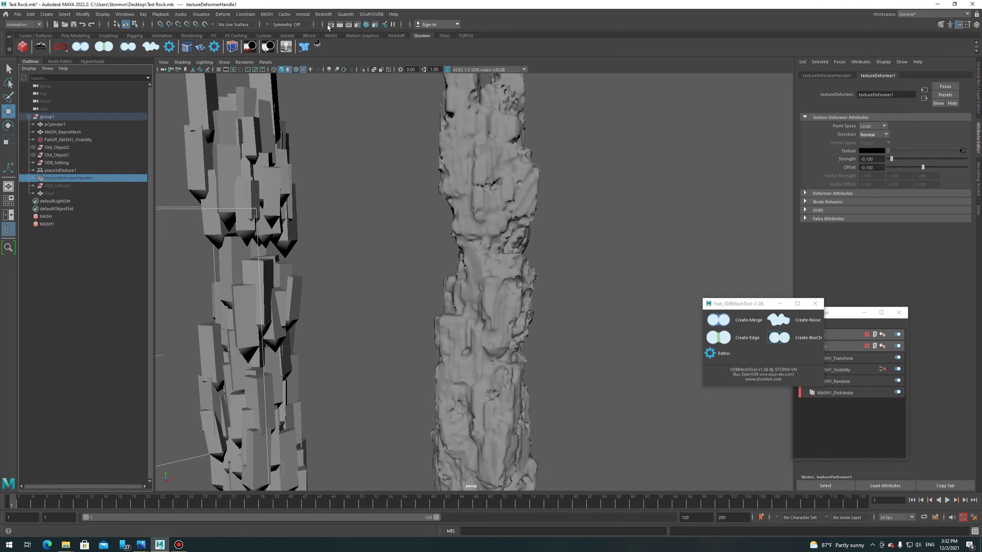
# In the Hypershade, connect ramp1.outColor to projection1.image and move layeredTexture1 aside.
pyautogui.click(92, 61)
pyautogui.keyDown('alt'); pyautogui.moveTo(217, 245); pyautogui.dragTo(359, 242, button='middle'); pyautogui.keyUp('alt')
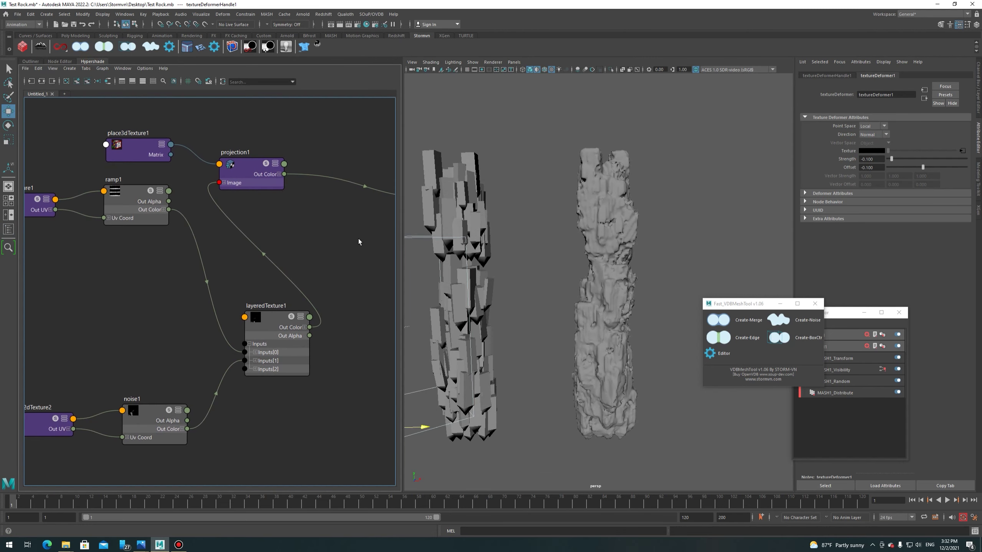
pyautogui.scroll(-2, 285, 276)
pyautogui.scroll(-2, 296, 248)
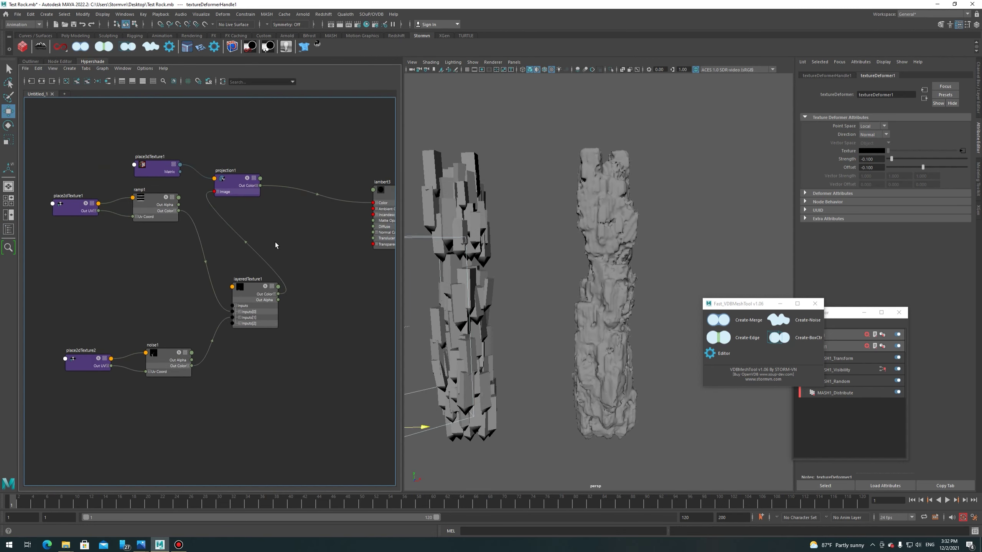
pyautogui.moveTo(265, 318); pyautogui.dragTo(253, 314)
pyautogui.moveTo(144, 264); pyautogui.dragTo(89, 209)
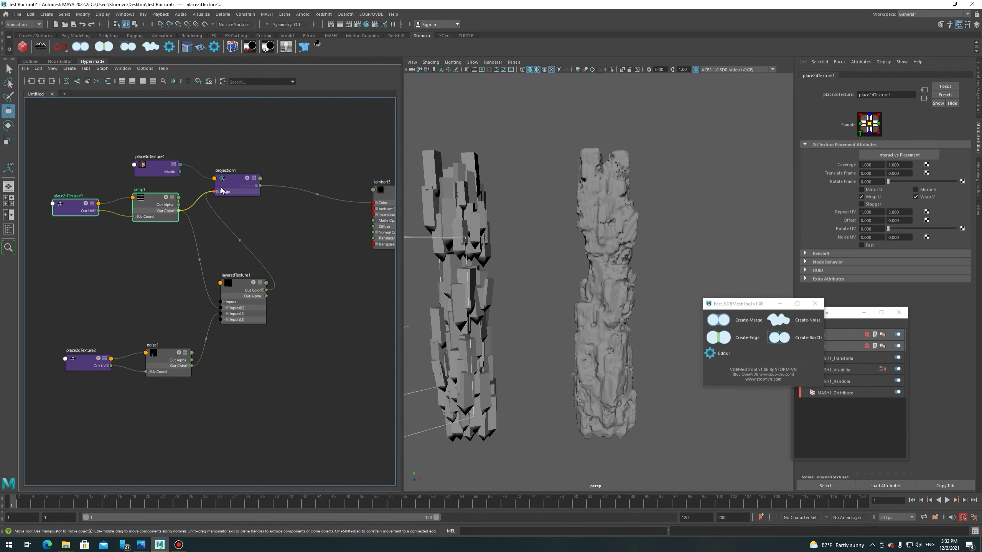
pyautogui.moveTo(178, 211); pyautogui.dragTo(215, 192)
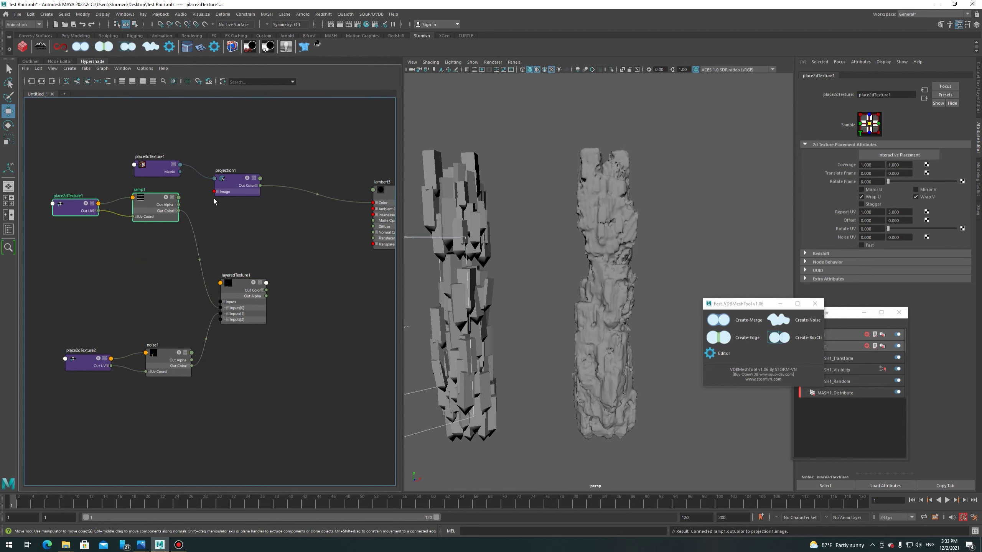
pyautogui.moveTo(242, 286); pyautogui.dragTo(245, 334)
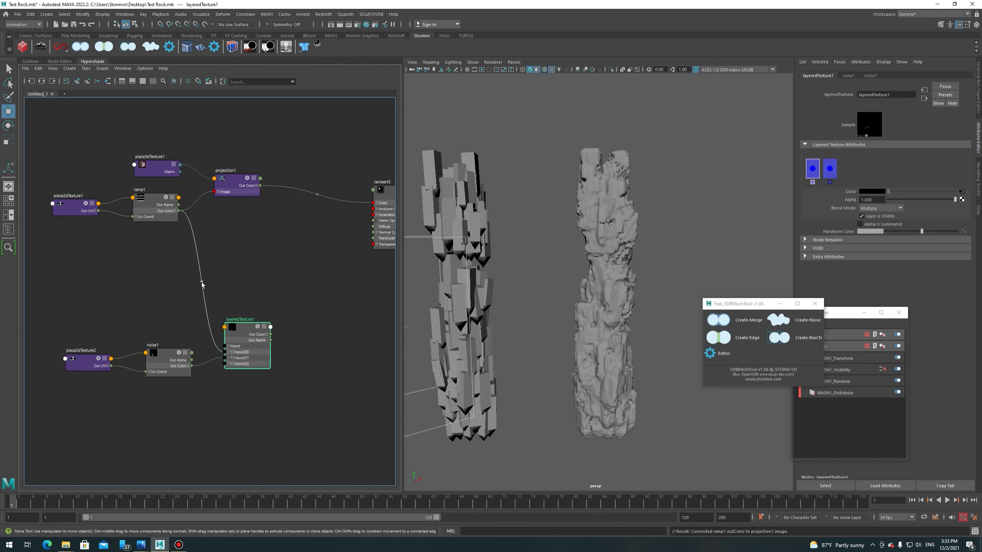
# Search for a ramp node and tidy the ramp, projection and placement nodes.
pyautogui.scroll(3, 256, 280)
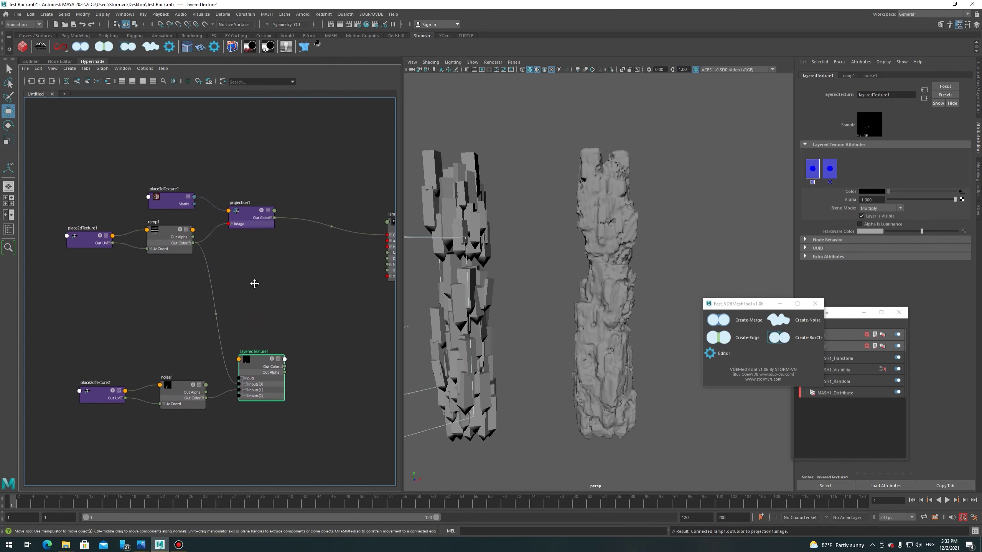
pyautogui.scroll(-2, 255, 161)
pyautogui.click(252, 156)
pyautogui.scroll(2, 234, 183)
pyautogui.press('Tab')
pyautogui.write('ramp')
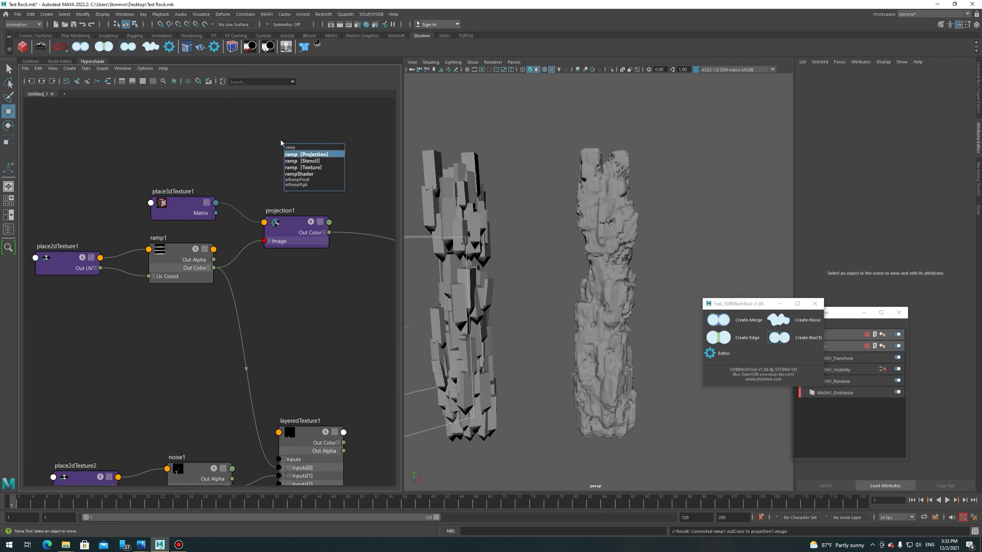
pyautogui.moveTo(79, 159); pyautogui.dragTo(335, 277)
pyautogui.click(268, 242)
pyautogui.moveTo(268, 244); pyautogui.dragTo(265, 245)
pyautogui.click(287, 196)
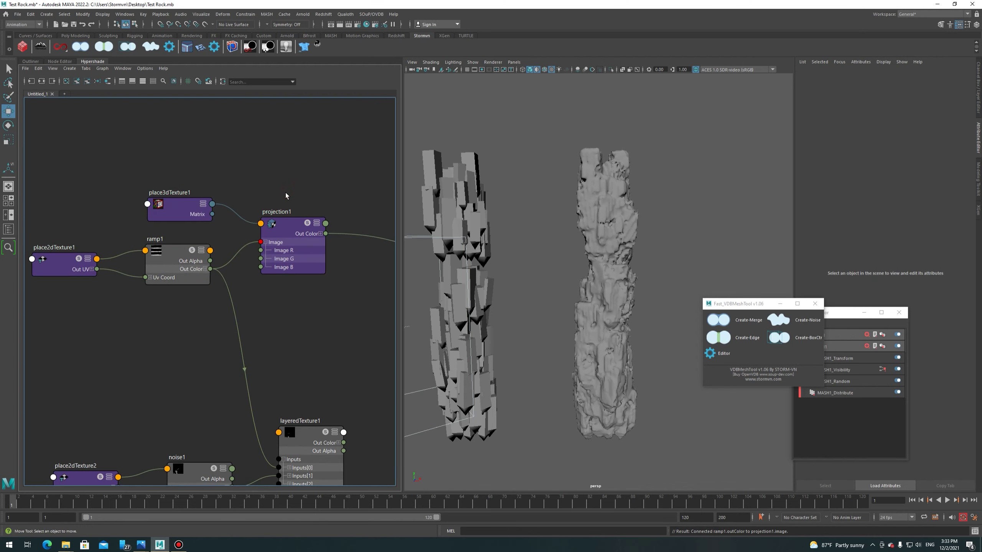
# Close the Fast_VDBMeshTool window and check ramp1 stays a V Ramp with None interpolation.
pyautogui.click(182, 265)
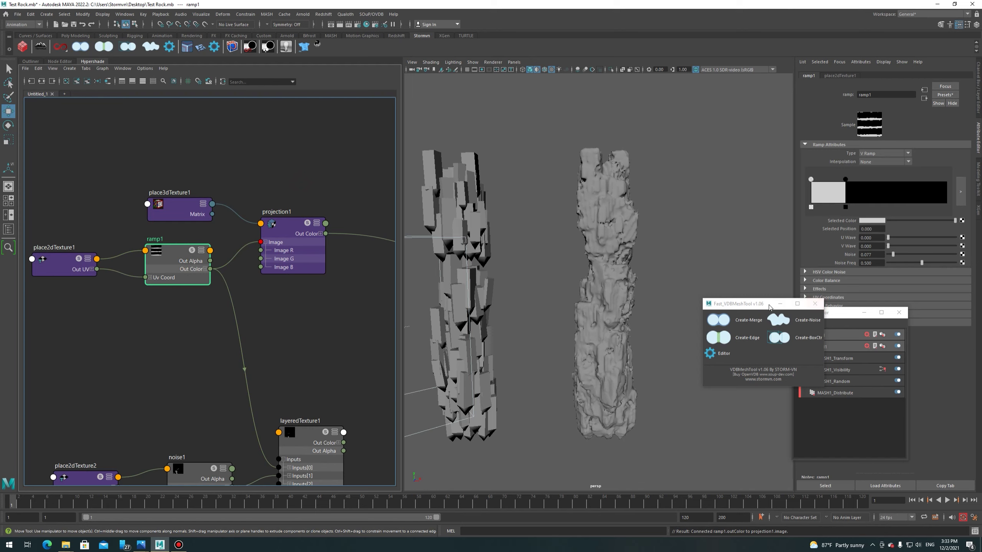
pyautogui.click(815, 304)
pyautogui.click(879, 155)
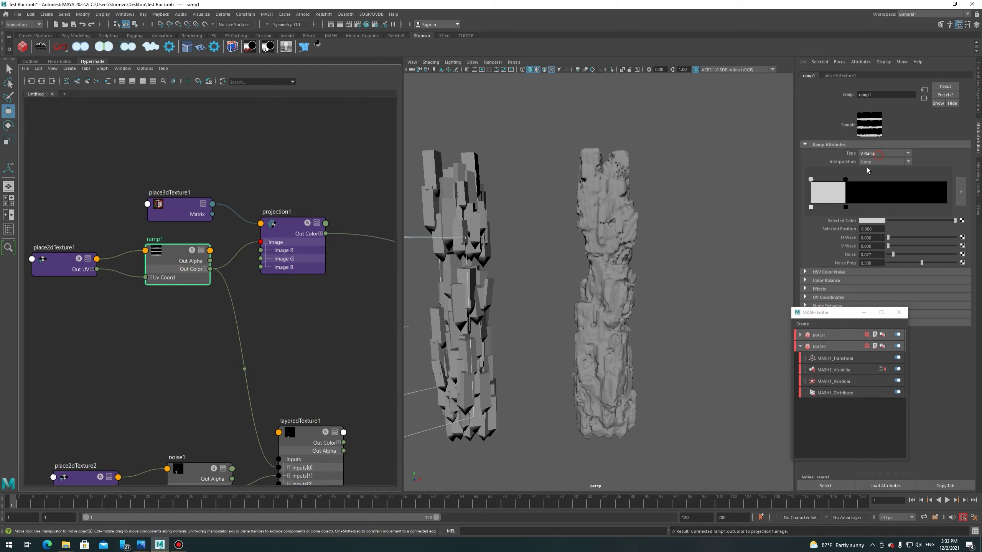
pyautogui.click(868, 163)
pyautogui.click(863, 162)
pyautogui.click(832, 170)
pyautogui.click(867, 163)
pyautogui.click(875, 163)
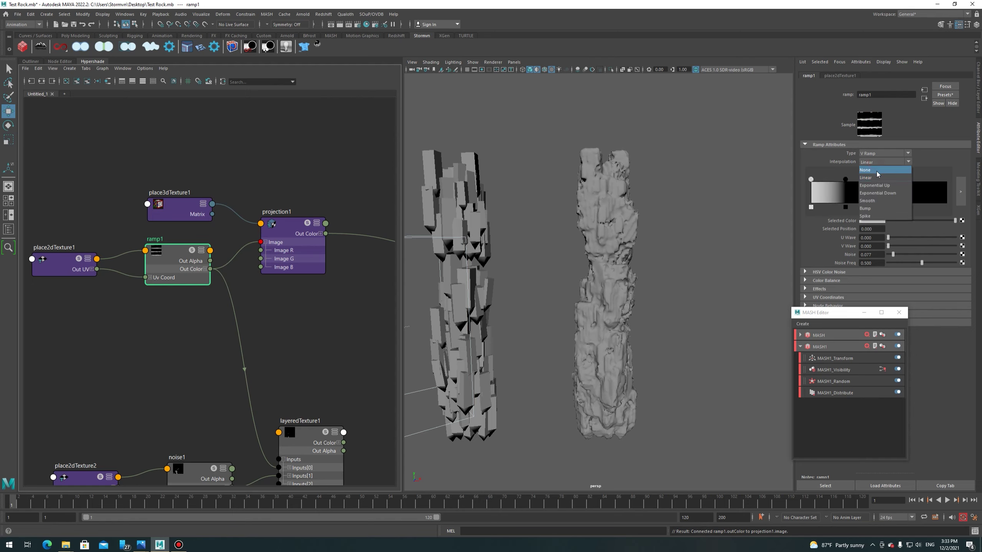
pyautogui.doubleClick(875, 256)
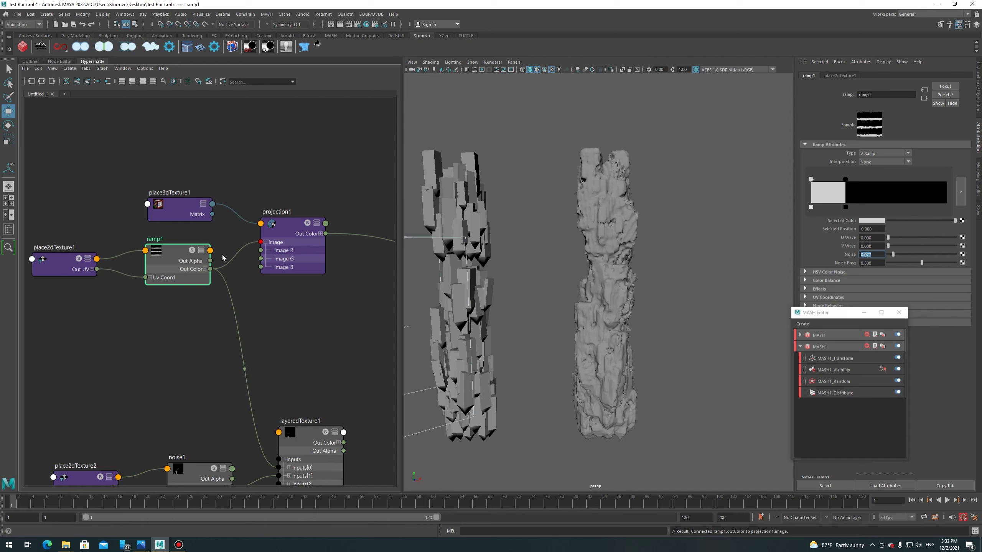
pyautogui.keyDown('alt'); pyautogui.moveTo(316, 310); pyautogui.dragTo(241, 311, button='middle'); pyautogui.keyUp('alt')
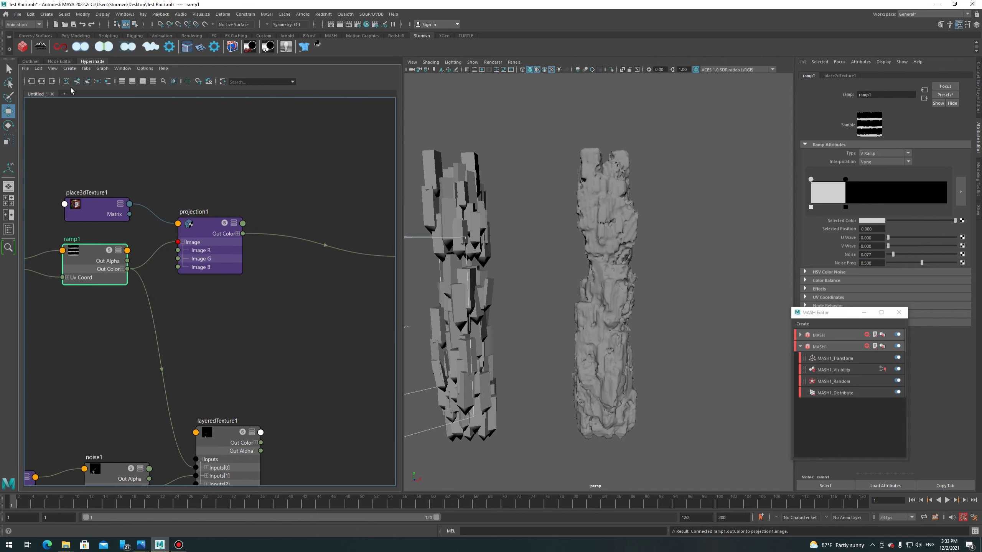
pyautogui.click(31, 61)
# Plug projection1 into textureDeformer1's Texture input and set its Offset to 0.
pyautogui.click(69, 178)
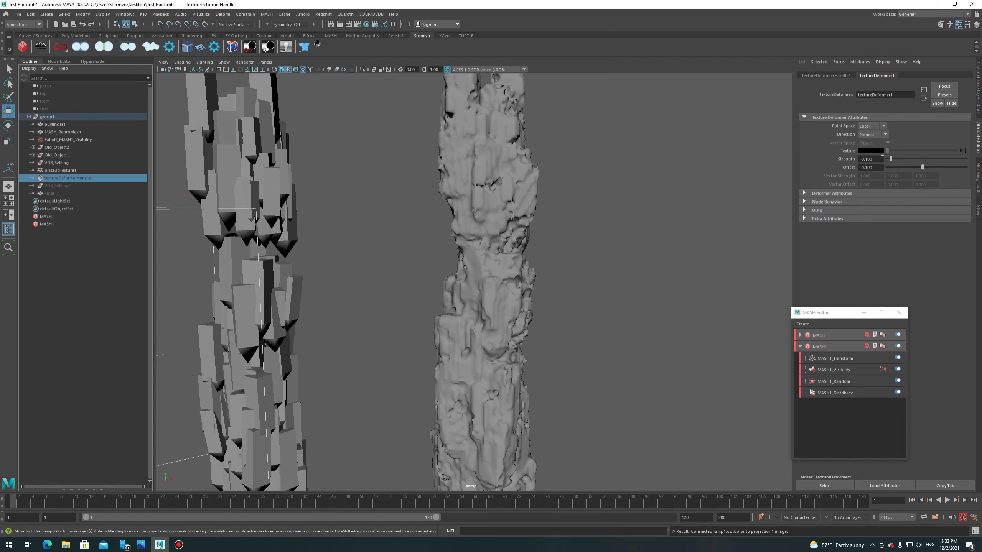
pyautogui.click(366, 24)
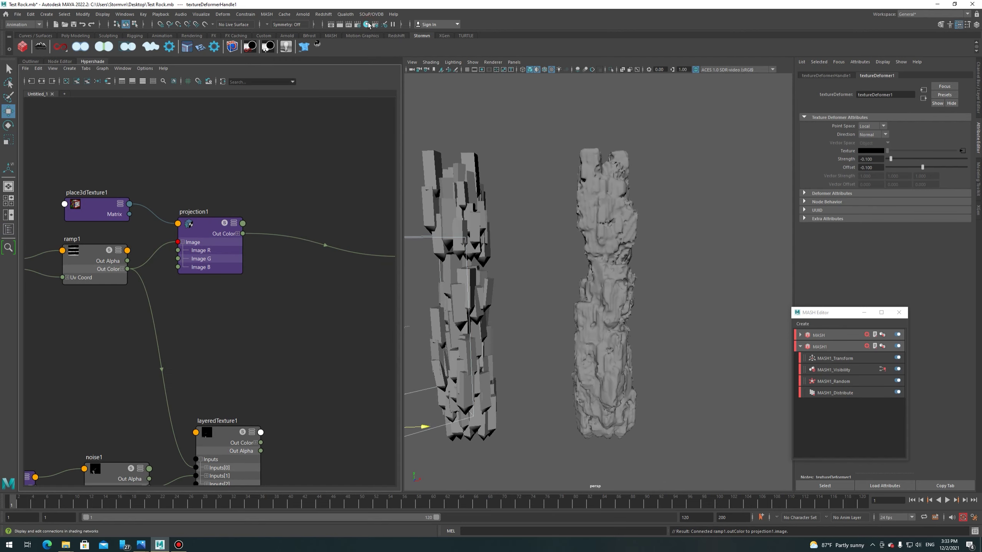
pyautogui.moveTo(205, 227); pyautogui.dragTo(853, 151, button='middle')
pyautogui.click(881, 158)
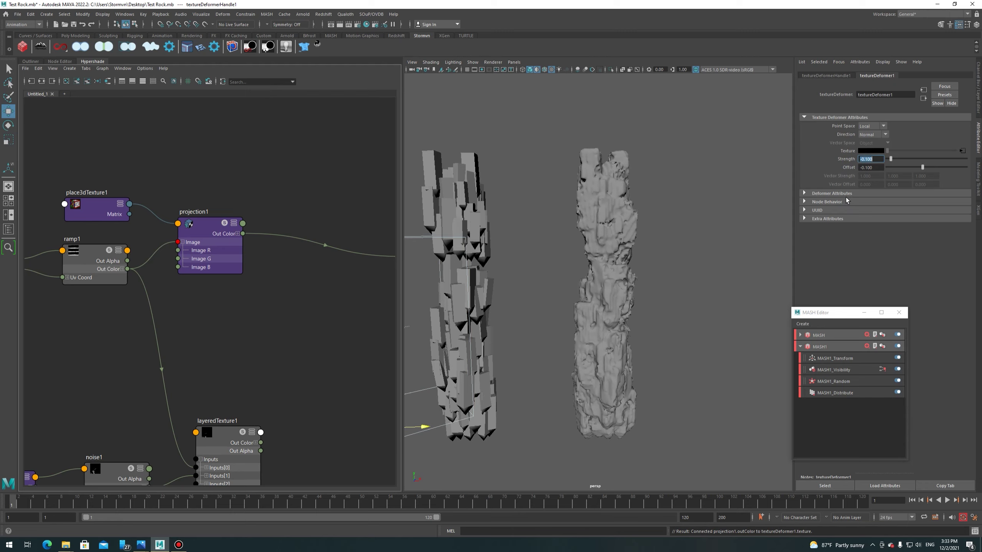
pyautogui.click(880, 168)
pyautogui.write('0')
pyautogui.press('Return')
# Set the deformer Offset to -0.1 and view the rock from a new angle.
pyautogui.scroll(2, 701, 230)
pyautogui.scroll(2, 701, 231)
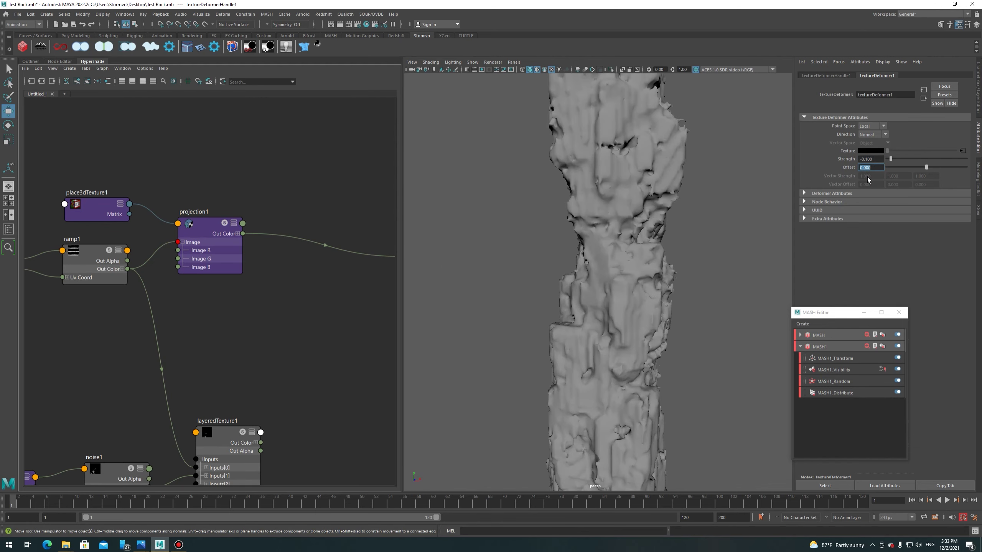
pyautogui.write('0.1')
pyautogui.press('Return')
pyautogui.scroll(-3, 653, 228)
pyautogui.scroll(-2, 654, 230)
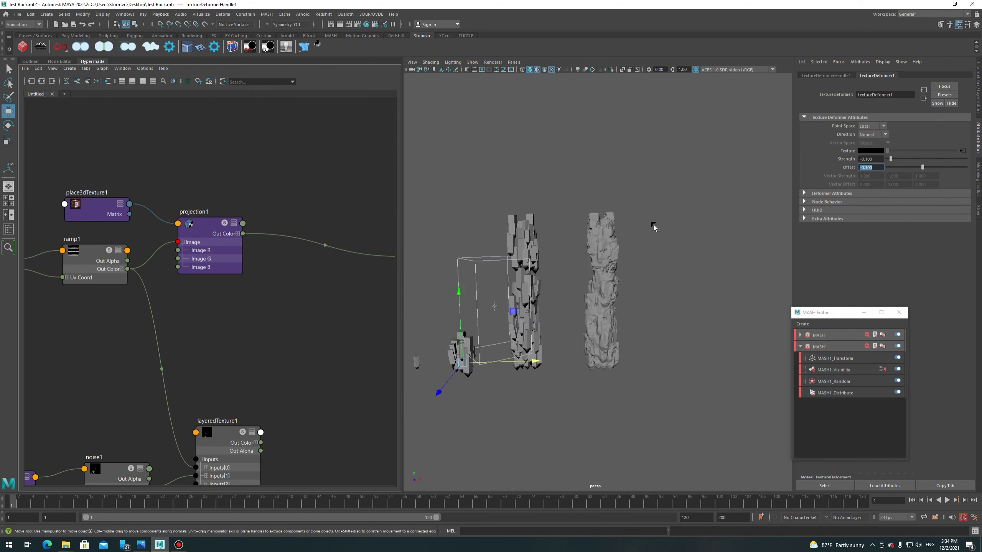
pyautogui.scroll(5, 654, 230)
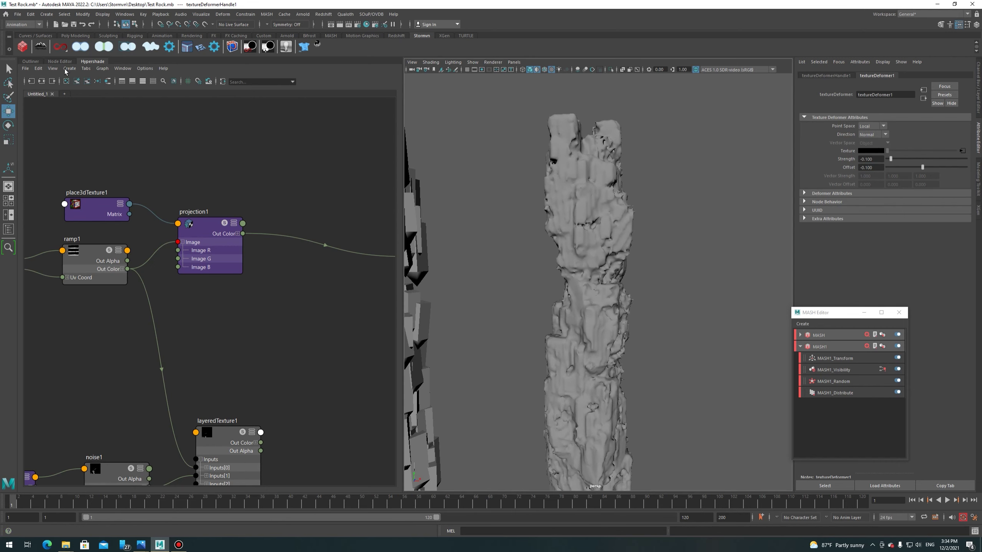
pyautogui.keyDown('alt'); pyautogui.moveTo(638, 363); pyautogui.dragTo(611, 294); pyautogui.keyUp('alt')
pyautogui.click(834, 194)
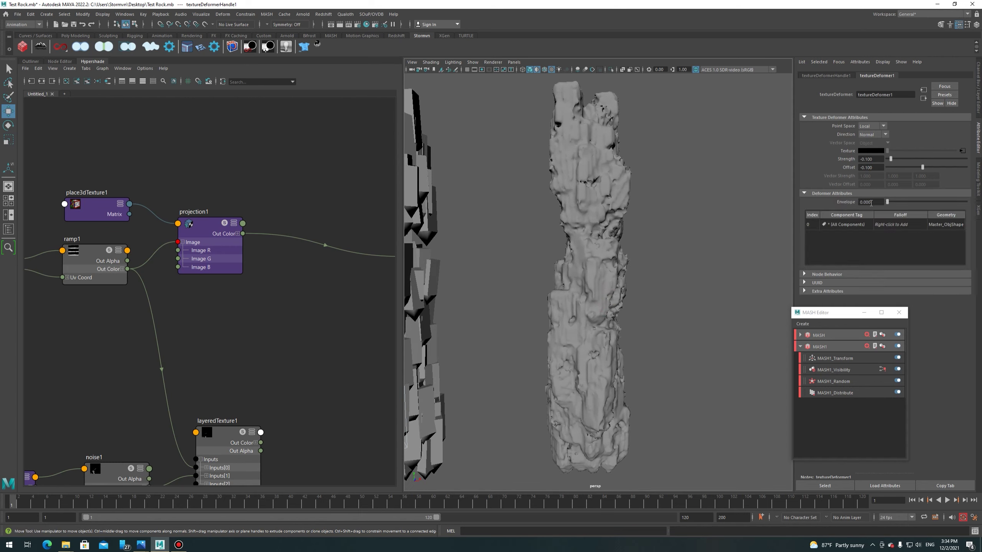
pyautogui.click(831, 193)
pyautogui.scroll(3, 573, 234)
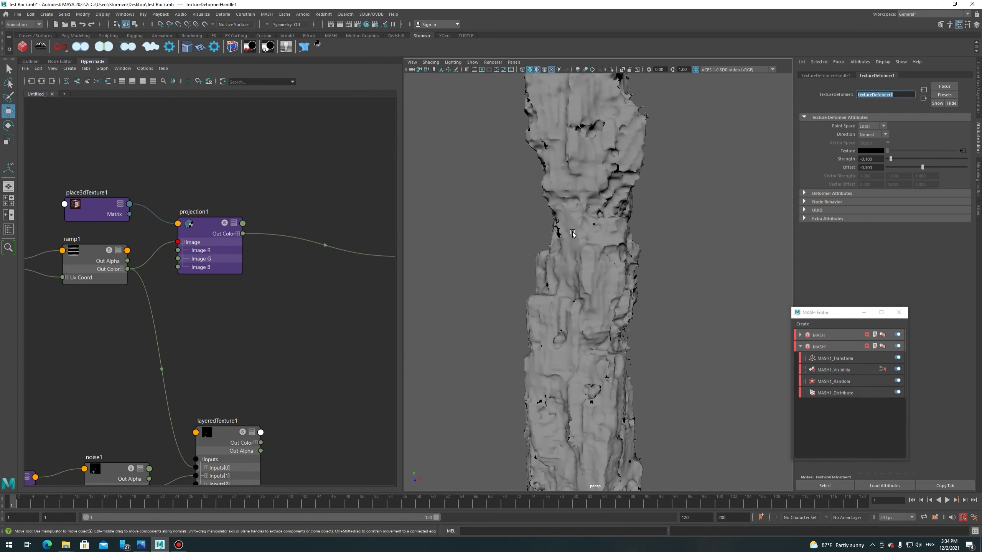
# Try an Offset of -0.2, then return it to -0.1 and orbit the spire.
pyautogui.click(878, 168)
pyautogui.write('-0.2')
pyautogui.press('Return')
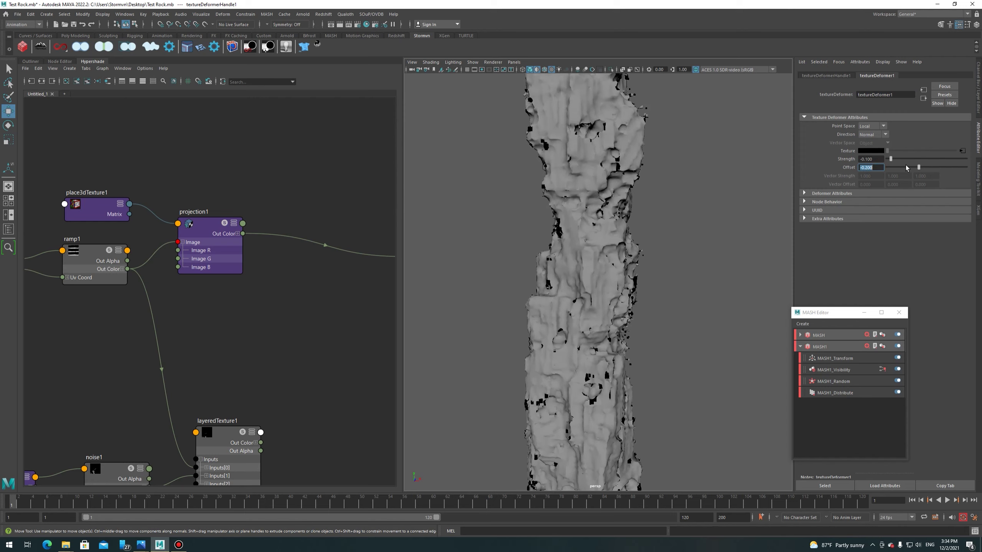
pyautogui.scroll(1, 644, 271)
pyautogui.scroll(2, 629, 251)
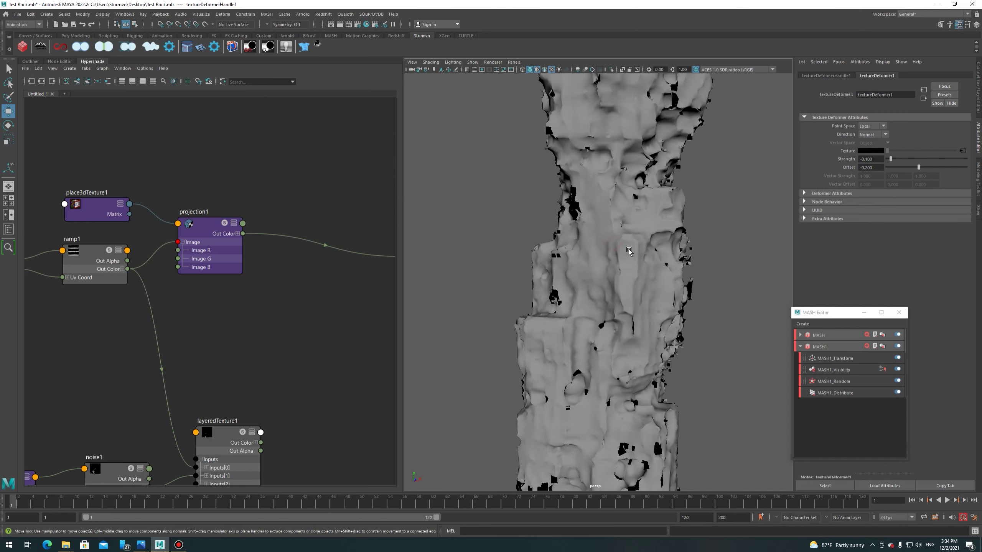
pyautogui.click(872, 167)
pyautogui.write('0.1')
pyautogui.press('Return')
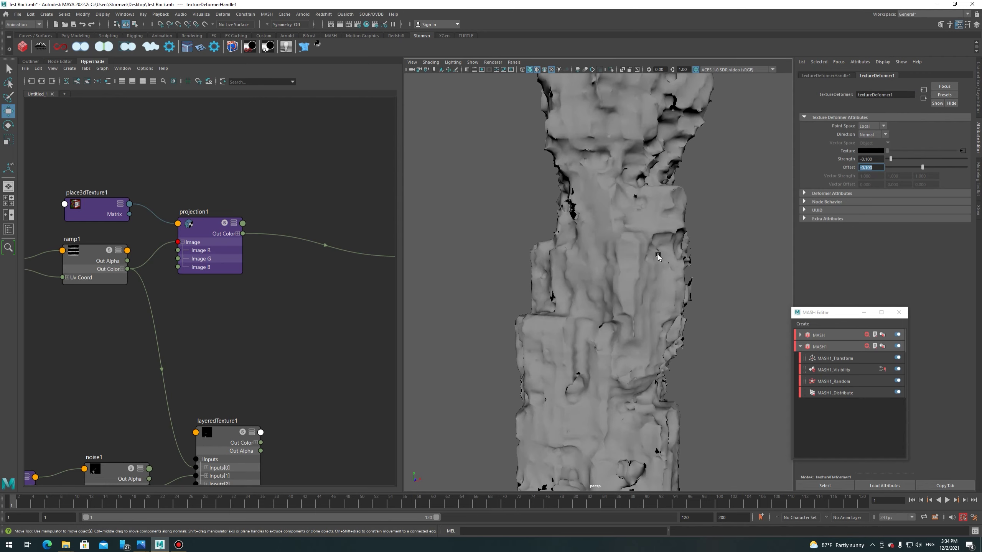
pyautogui.keyDown('alt'); pyautogui.moveTo(659, 263); pyautogui.dragTo(622, 291); pyautogui.keyUp('alt')
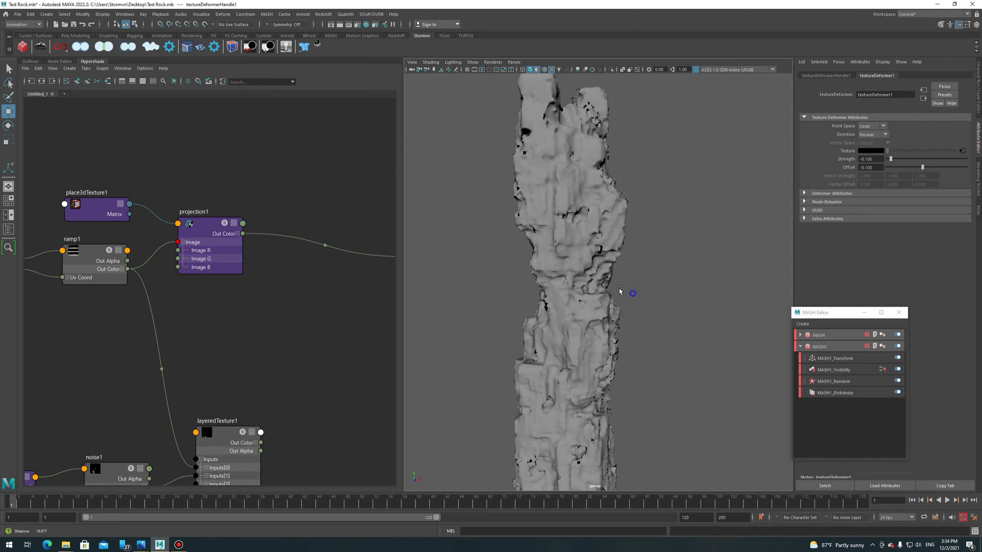
pyautogui.scroll(2, 177, 269)
pyautogui.scroll(2, 227, 226)
pyautogui.scroll(2, 227, 226)
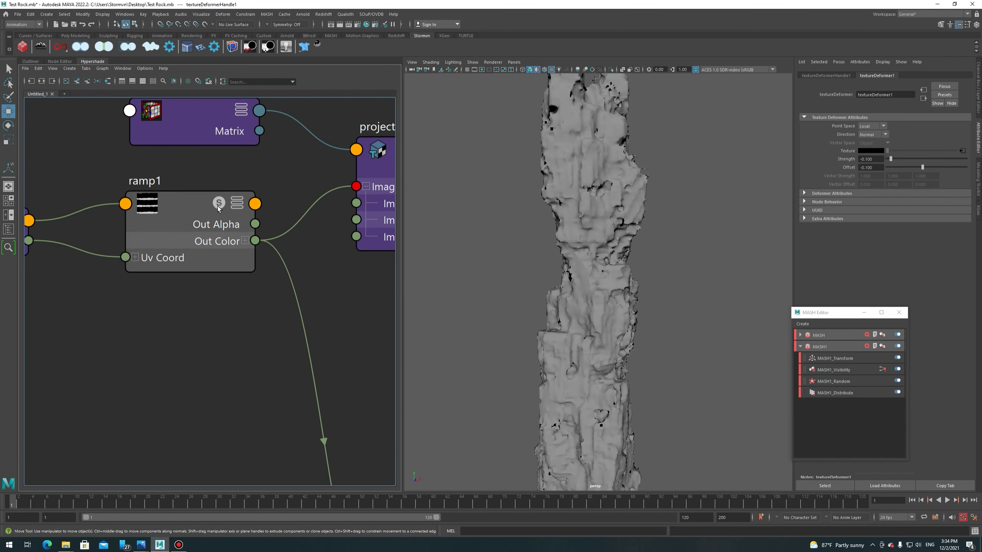
# Inspect the ramp1 texture node and orbit the camera closer to the rock.
pyautogui.click(188, 206)
pyautogui.keyDown('alt'); pyautogui.moveTo(558, 261); pyautogui.dragTo(594, 314); pyautogui.keyUp('alt')
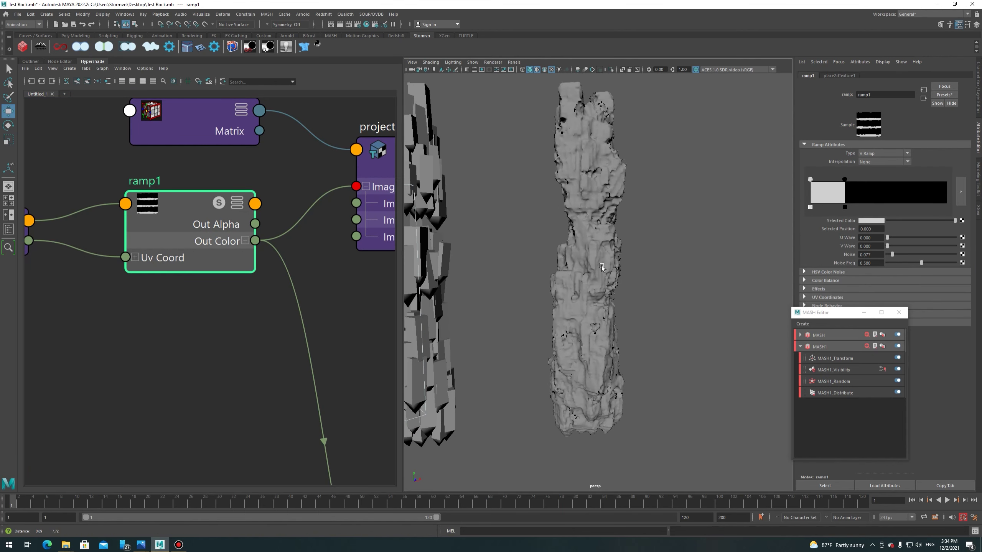
pyautogui.scroll(-3, 300, 279)
pyautogui.scroll(-2, 259, 287)
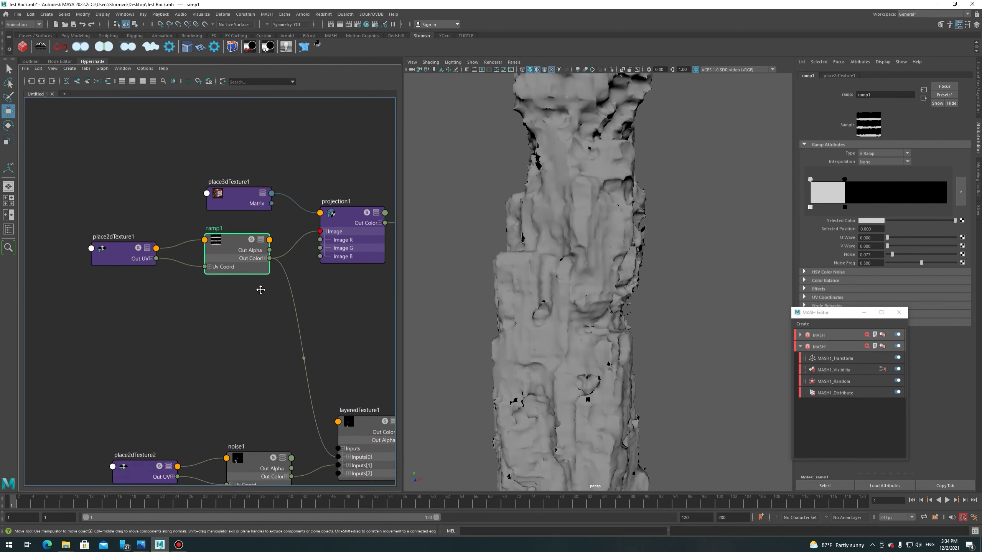
pyautogui.scroll(-1, 272, 279)
pyautogui.scroll(2, 212, 277)
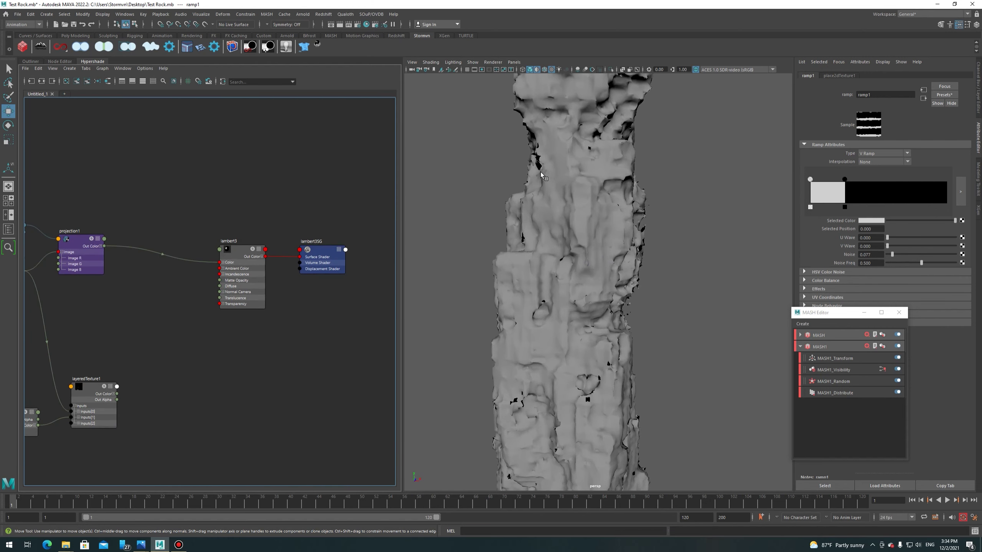
# Assign lambert3 to the rock spire and display it textured with black-and-white stripes.
pyautogui.click(553, 164)
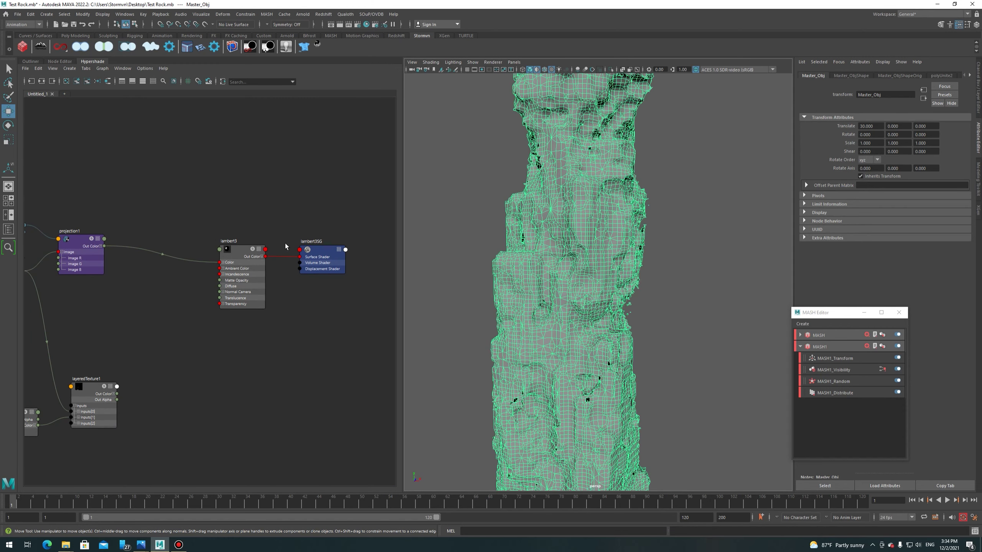
pyautogui.moveTo(241, 252); pyautogui.dragTo(236, 171, button='right')
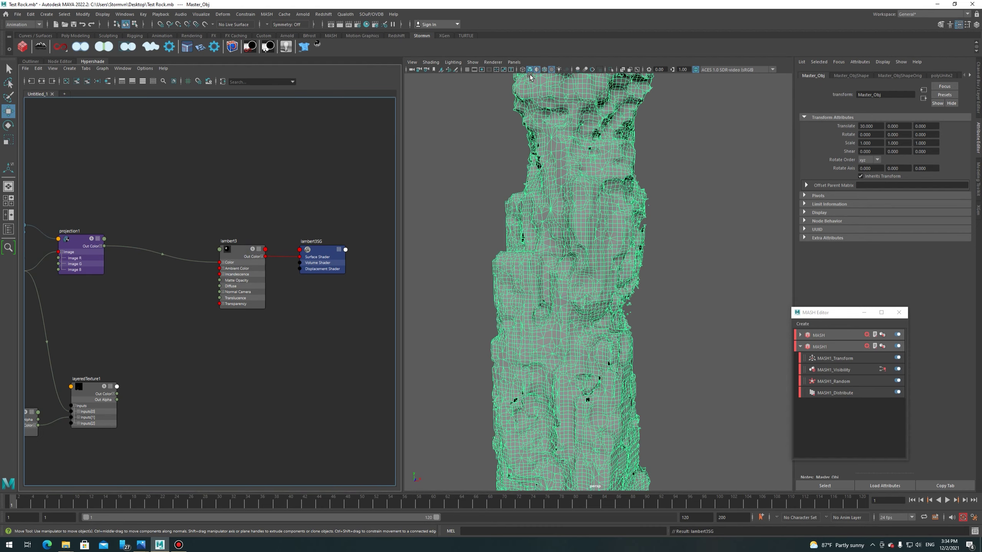
pyautogui.click(539, 73)
pyautogui.click(708, 217)
pyautogui.scroll(-2, 596, 278)
pyautogui.scroll(-3, 596, 278)
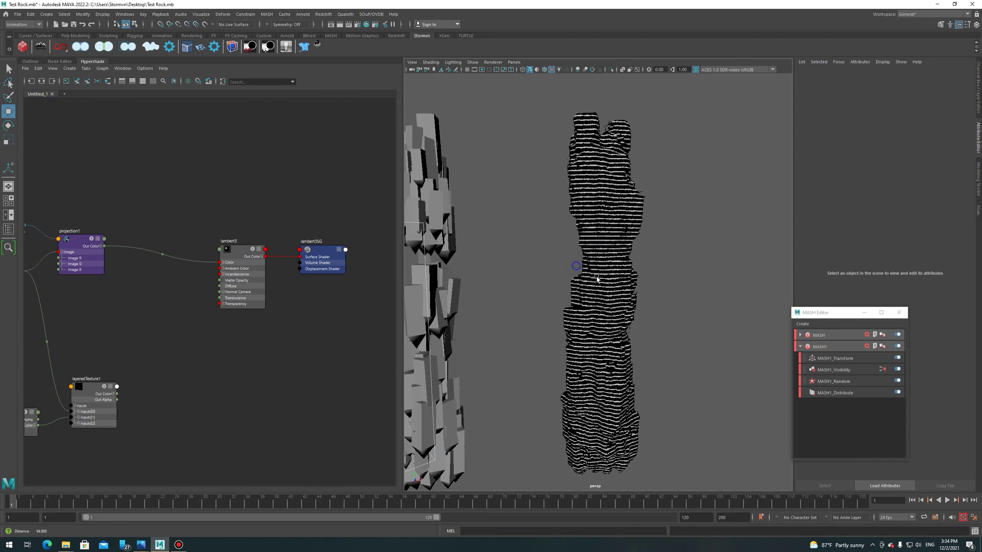
pyautogui.scroll(2, 596, 278)
pyautogui.scroll(2, 596, 277)
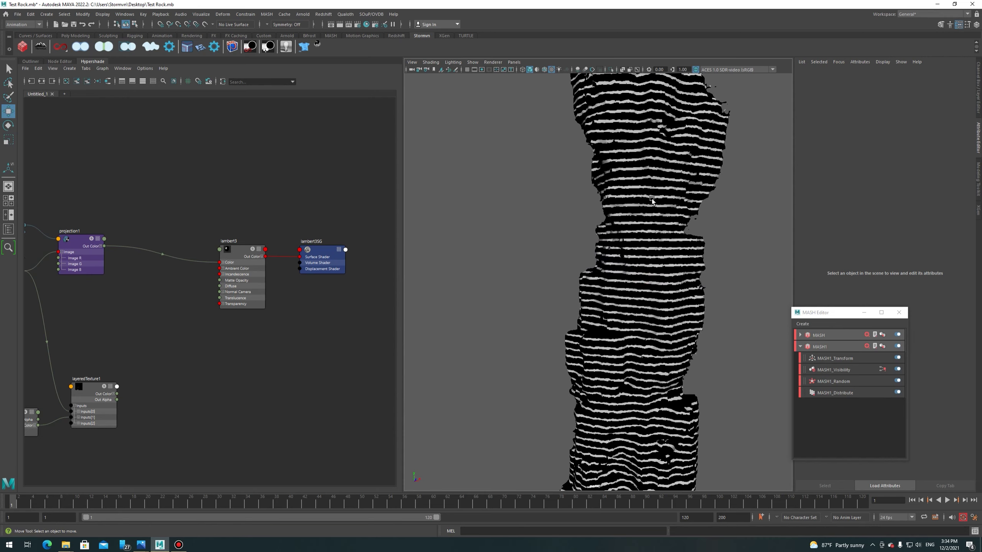
pyautogui.keyDown('alt'); pyautogui.moveTo(140, 327); pyautogui.dragTo(180, 285, button='middle'); pyautogui.keyUp('alt')
pyautogui.scroll(3, 180, 286)
# Rearrange the Hypershade graph, moving place2dTexture1 and ramp1 to the left.
pyautogui.moveTo(652, 228)
pyautogui.keyDown('alt'); pyautogui.mouseDown(button='middle')
pyautogui.moveTo(555, 241)
pyautogui.moveTo(545, 224)
pyautogui.moveTo(615, 238)
pyautogui.mouseUp(button='middle'); pyautogui.keyUp('alt')
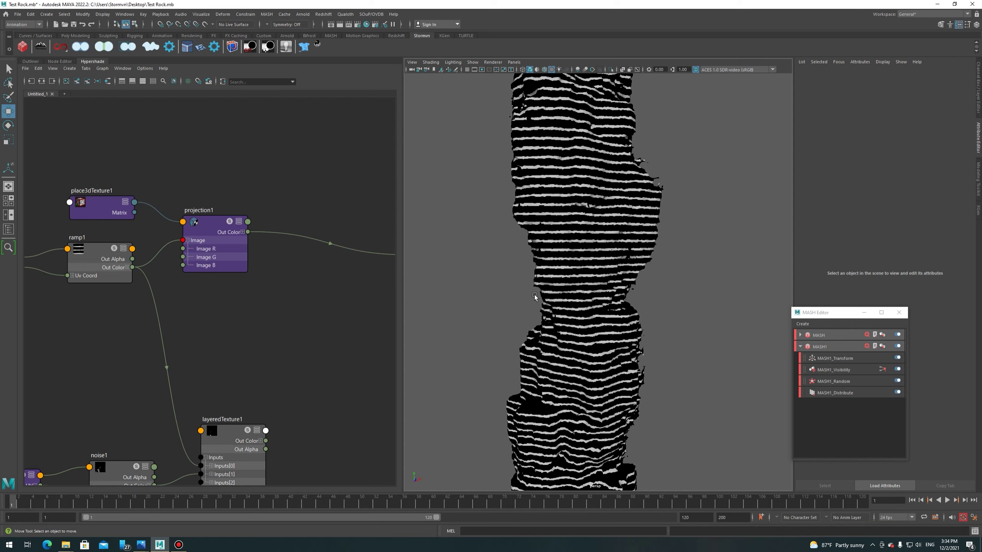
pyautogui.keyDown('alt'); pyautogui.moveTo(281, 351); pyautogui.dragTo(334, 292, button='middle'); pyautogui.keyUp('alt')
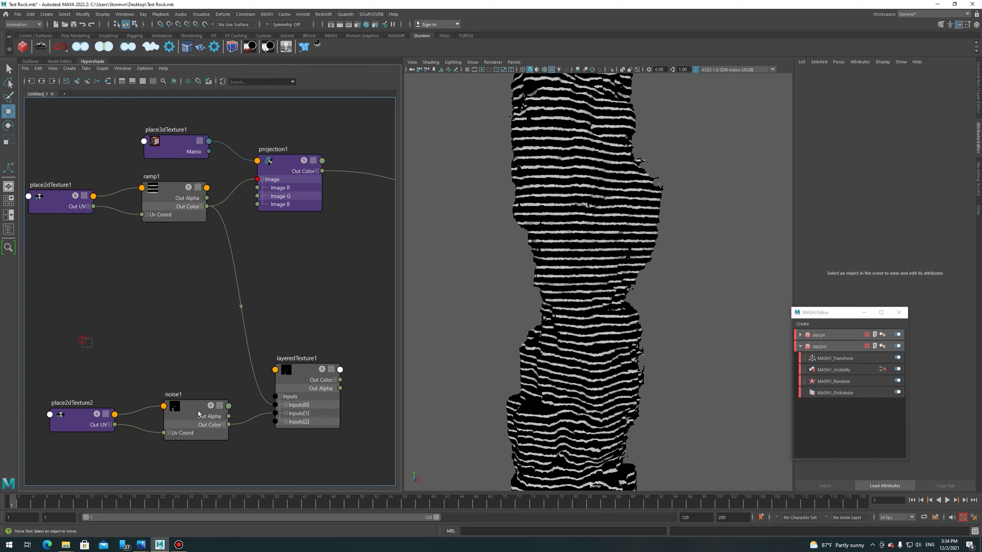
pyautogui.moveTo(84, 347); pyautogui.dragTo(283, 410)
pyautogui.keyDown('alt'); pyautogui.moveTo(234, 260); pyautogui.dragTo(279, 300, button='middle'); pyautogui.keyUp('alt')
pyautogui.moveTo(266, 296); pyautogui.dragTo(65, 213)
pyautogui.moveTo(216, 243); pyautogui.dragTo(188, 246)
pyautogui.click(267, 270)
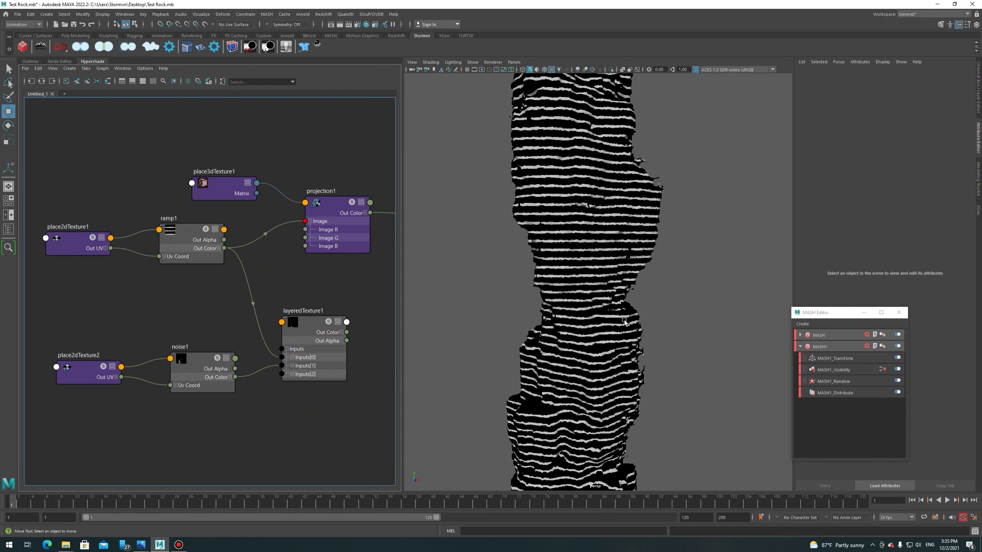
pyautogui.scroll(-3, 624, 321)
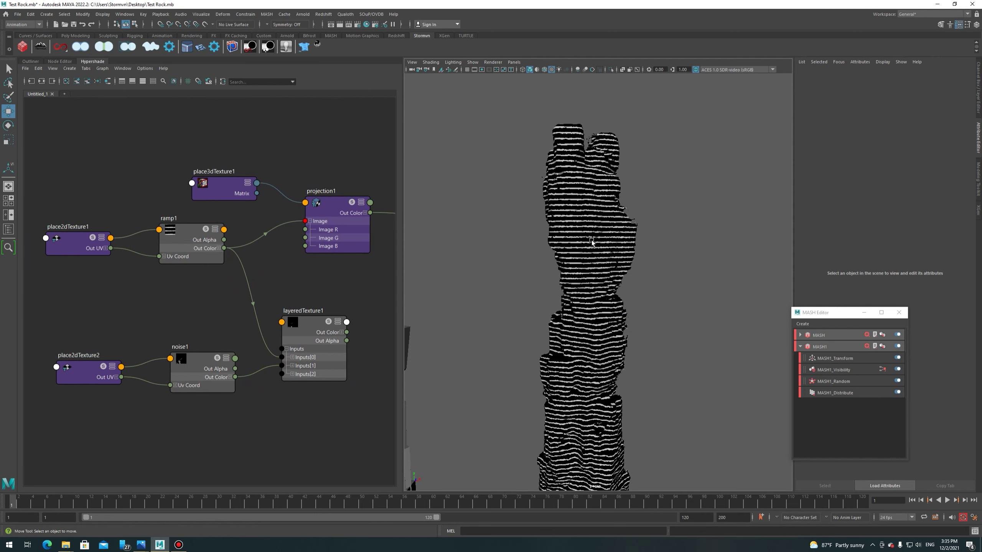
pyautogui.scroll(5, 623, 205)
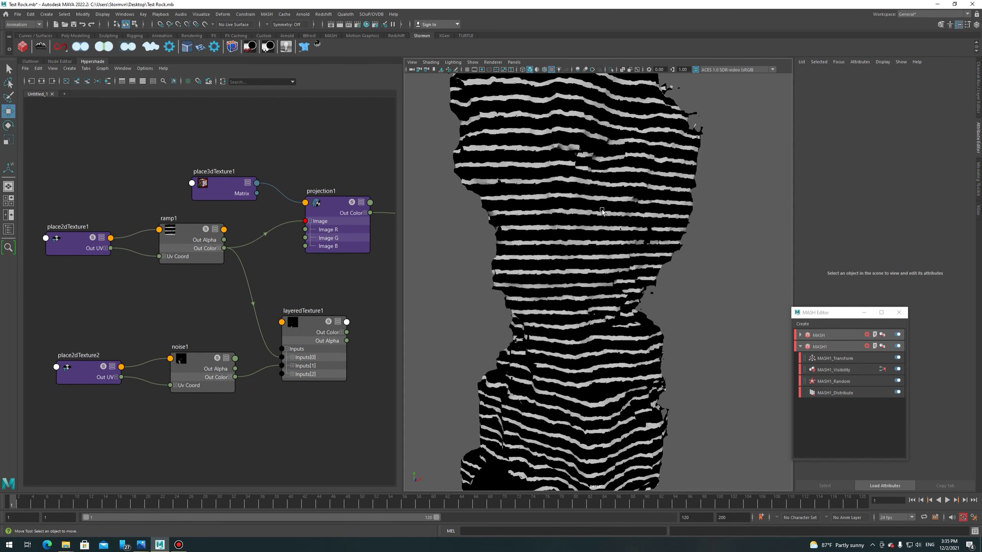
# Connect layeredTexture1's Out Color to projection1's Image and move layeredTexture1 up-left.
pyautogui.moveTo(346, 332); pyautogui.dragTo(305, 221)
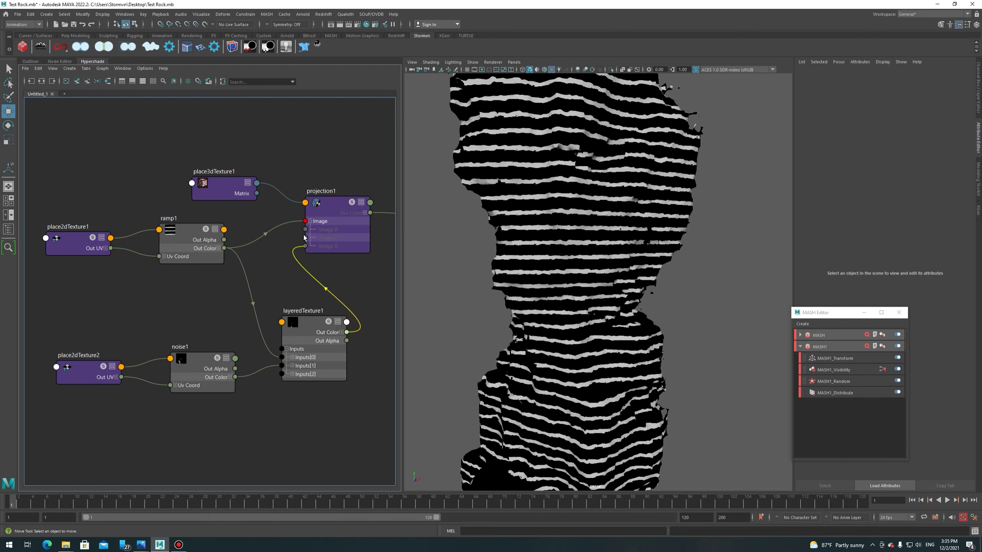
pyautogui.scroll(-3, 600, 254)
pyautogui.scroll(-2, 600, 254)
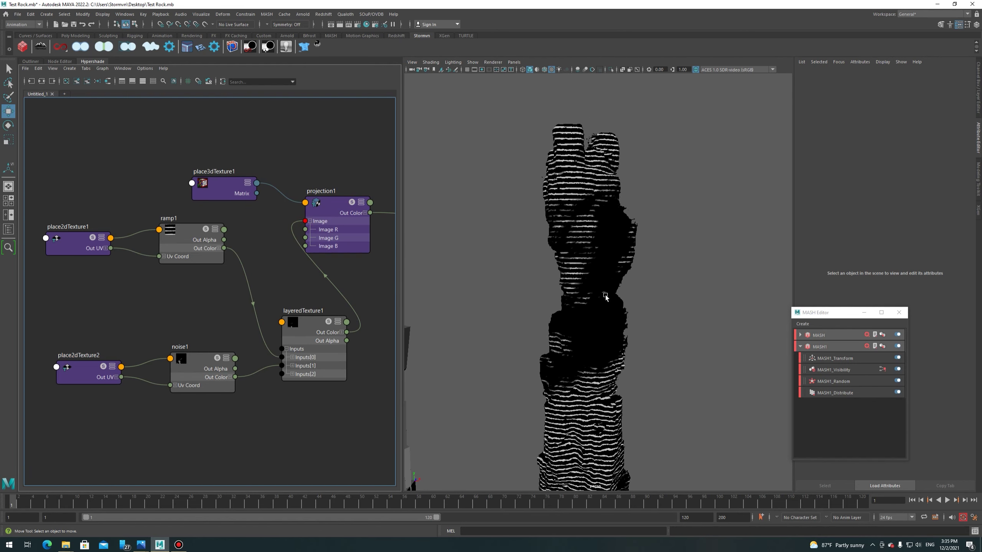
pyautogui.moveTo(309, 324); pyautogui.dragTo(303, 298)
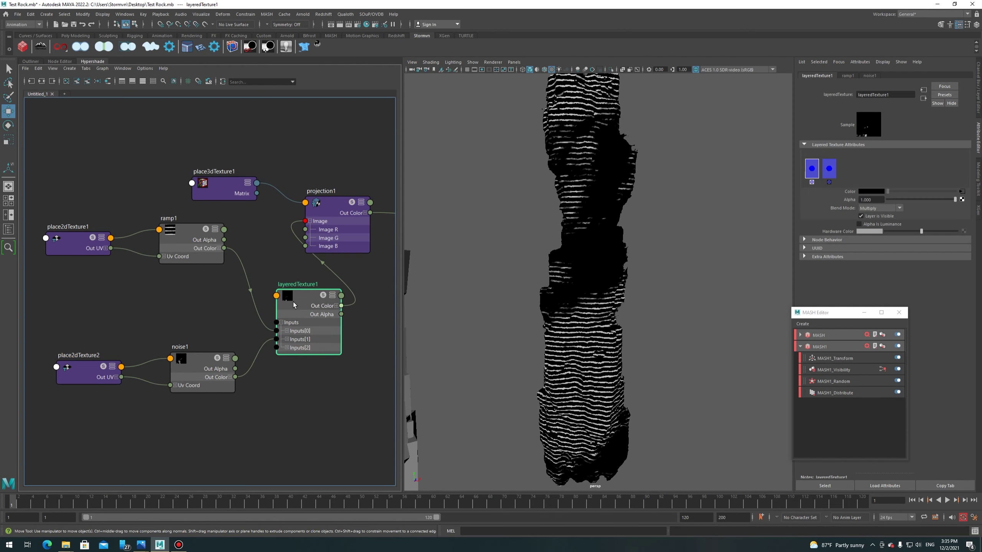
# Create a trial layeredTexture2 node and inspect its second layer.
pyautogui.click(305, 386)
pyautogui.press('Tab')
pyautogui.write('lay')
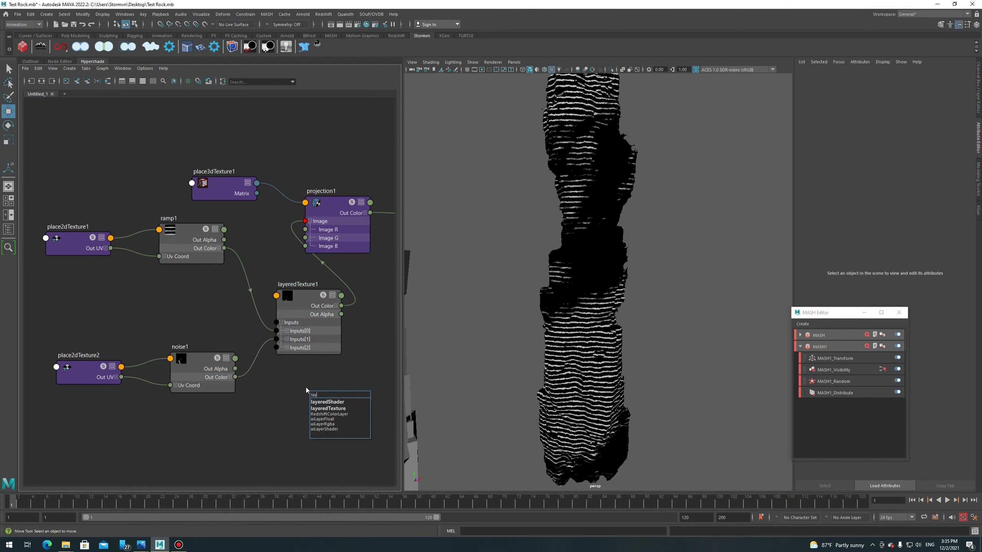
pyautogui.write('er')
pyautogui.click(828, 170)
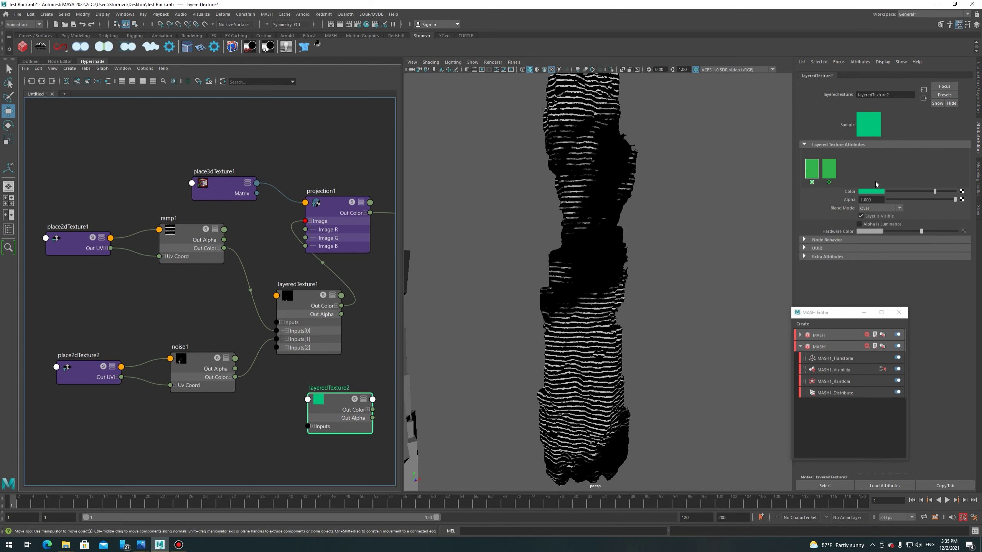
pyautogui.click(832, 170)
# Keep layeredTexture1's Blend Mode on Multiply and shift noise1 and place2dTexture2 left.
pyautogui.click(323, 325)
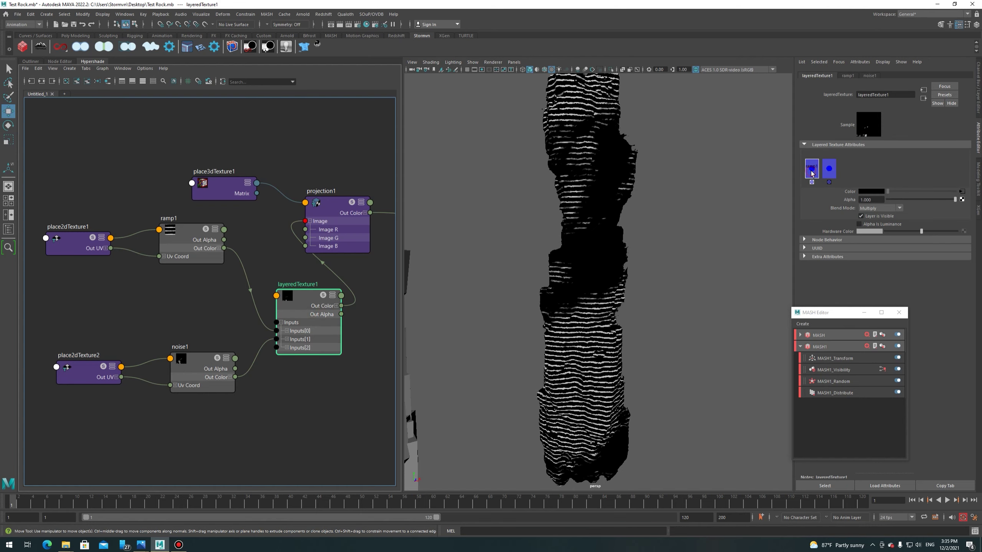
pyautogui.click(878, 209)
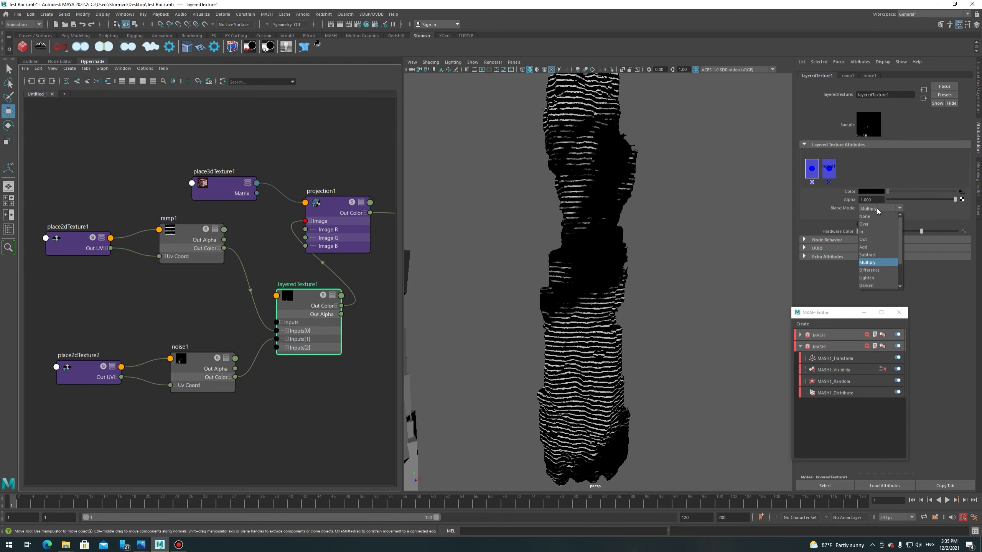
pyautogui.click(878, 211)
pyautogui.moveTo(211, 434); pyautogui.dragTo(47, 349)
pyautogui.moveTo(201, 375); pyautogui.dragTo(179, 376)
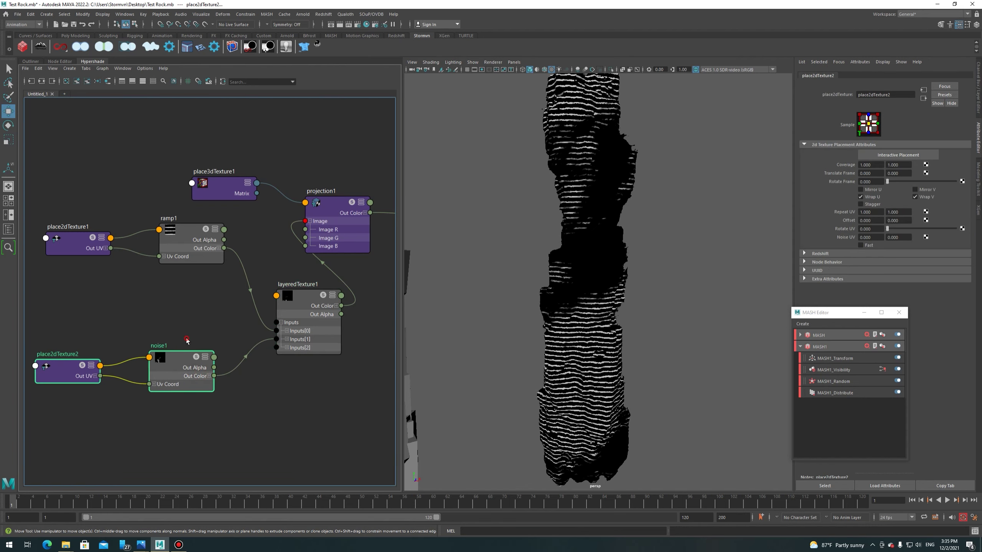
# Try a noise1 Amplitude of 1, then undo back to 5.
pyautogui.click(176, 384)
pyautogui.click(876, 162)
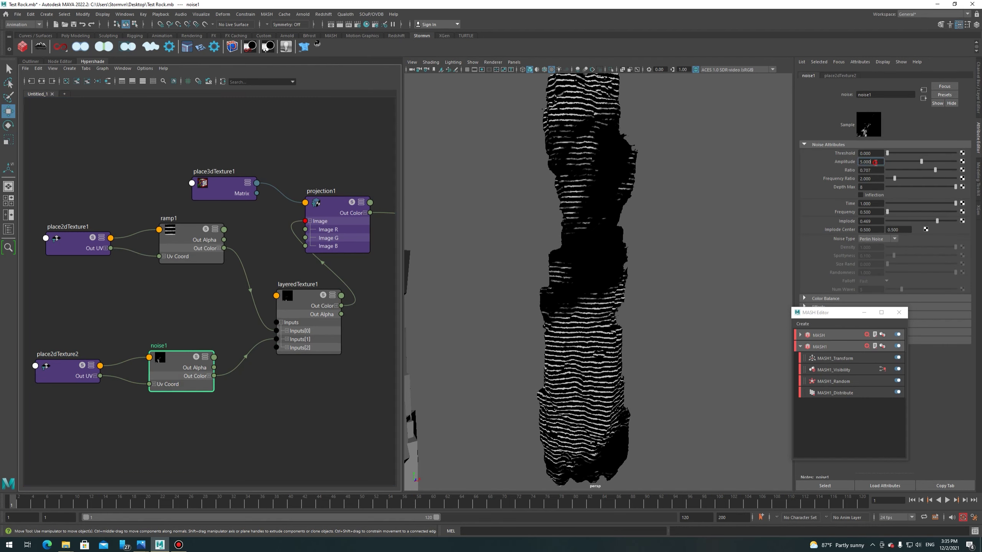
pyautogui.write('1')
pyautogui.press('Return')
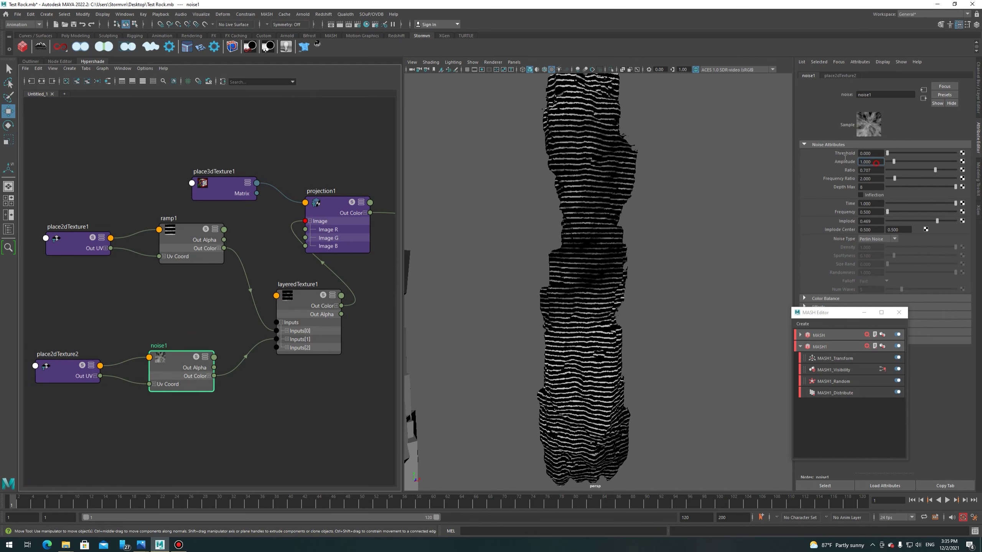
pyautogui.hotkey('ctrl', 'z')
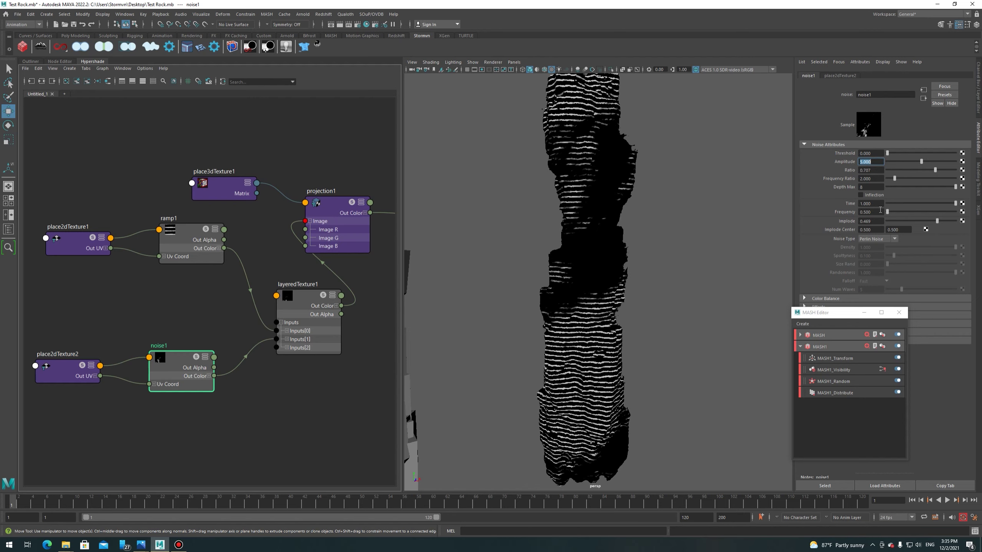
# Try a noise1 Frequency of 5, then set it back to 0.5.
pyautogui.click(881, 211)
pyautogui.write('5')
pyautogui.press('Return')
pyautogui.scroll(-3, 638, 237)
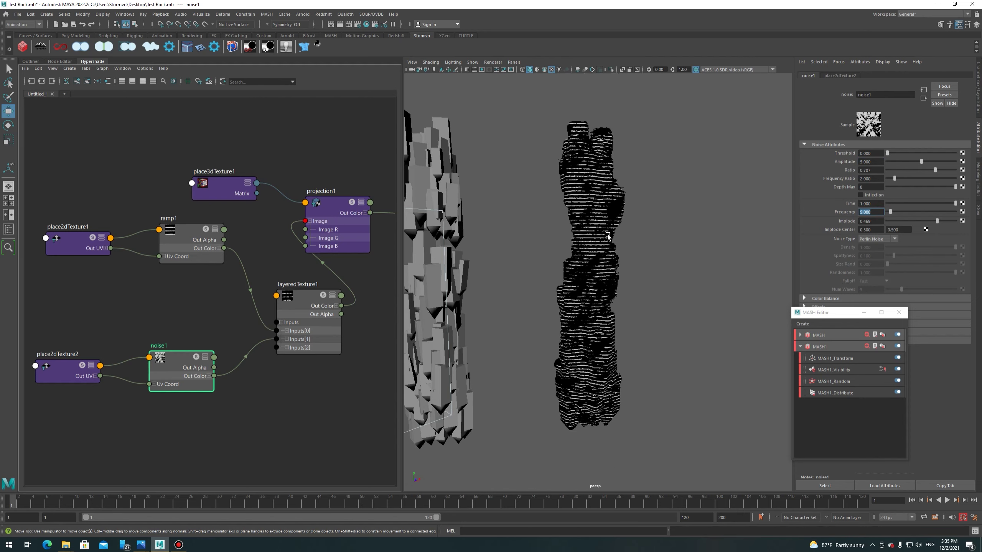
pyautogui.scroll(3, 610, 269)
pyautogui.scroll(2, 599, 243)
pyautogui.scroll(-4, 599, 244)
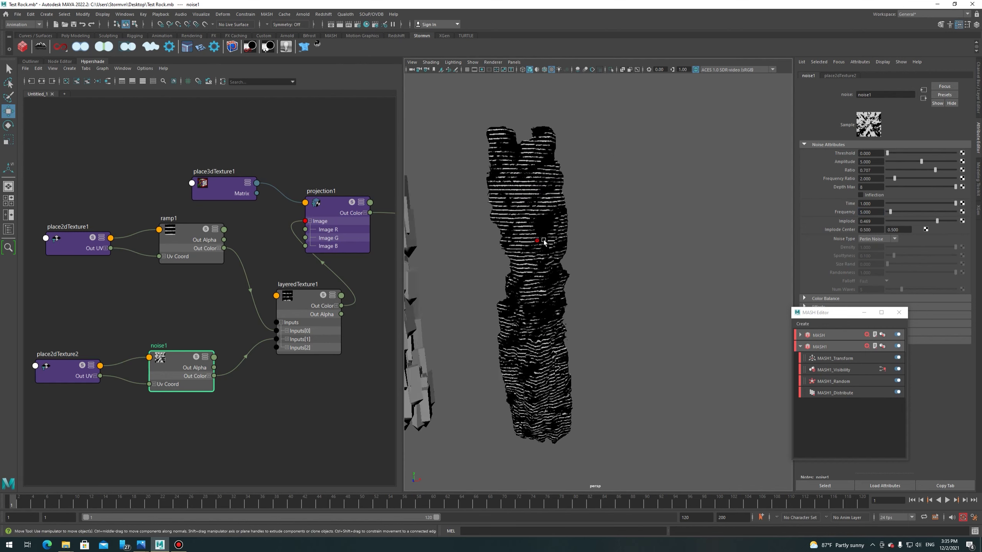
pyautogui.scroll(2, 606, 235)
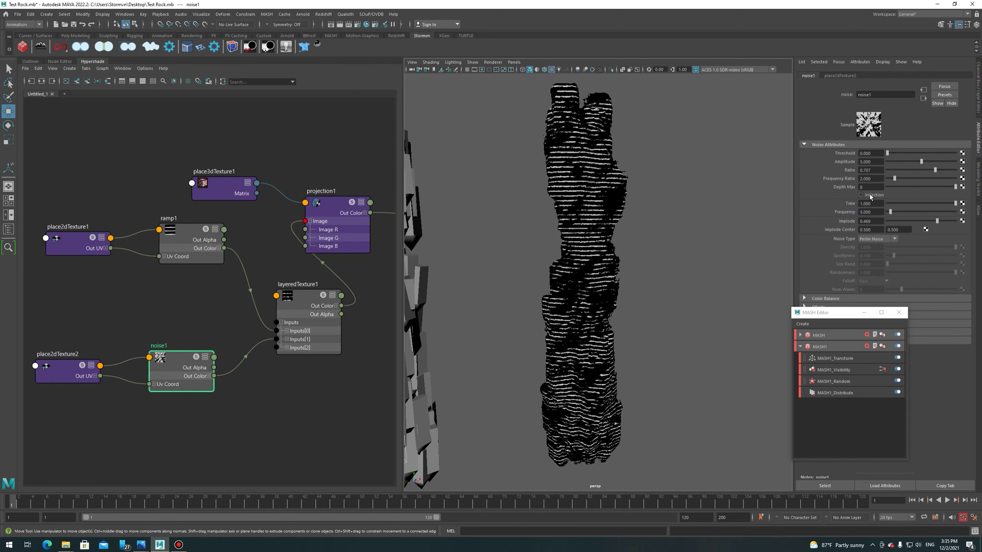
pyautogui.doubleClick(870, 212)
pyautogui.write('0.5')
pyautogui.press('Return')
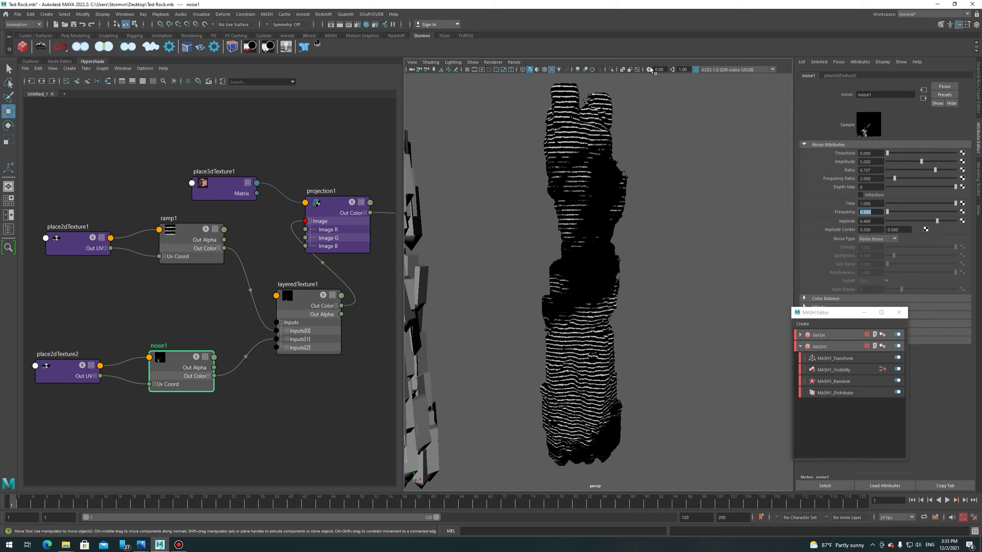
pyautogui.scroll(1, 643, 231)
# Turn off viewport textures and frame the plain grey rock.
pyautogui.moveTo(627, 355)
pyautogui.keyDown('alt'); pyautogui.mouseDown()
pyautogui.moveTo(471, 311)
pyautogui.moveTo(619, 329)
pyautogui.moveTo(572, 325)
pyautogui.moveTo(580, 315)
pyautogui.mouseUp(); pyautogui.keyUp('alt')
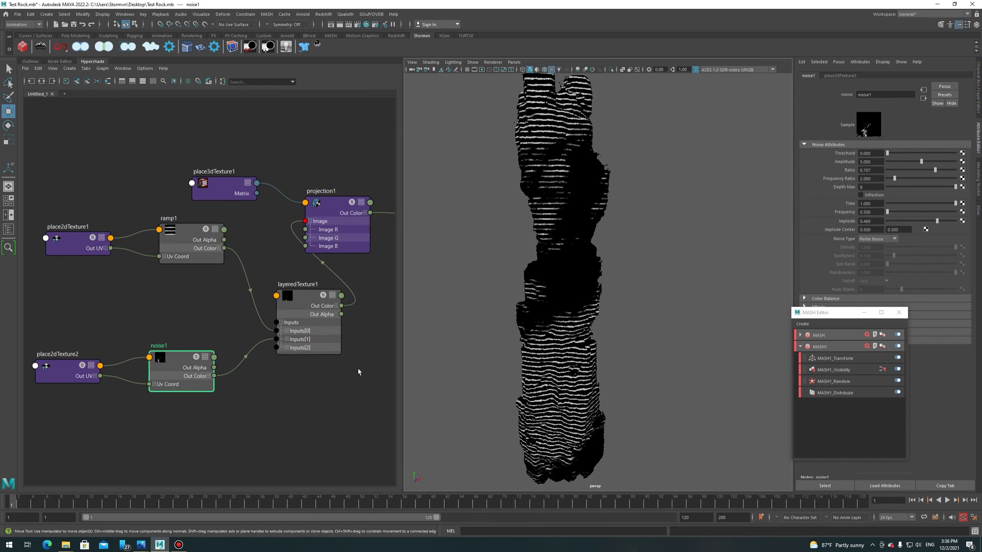
pyautogui.keyDown('alt'); pyautogui.moveTo(358, 372); pyautogui.dragTo(290, 379, button='middle'); pyautogui.keyUp('alt')
pyautogui.click(538, 70)
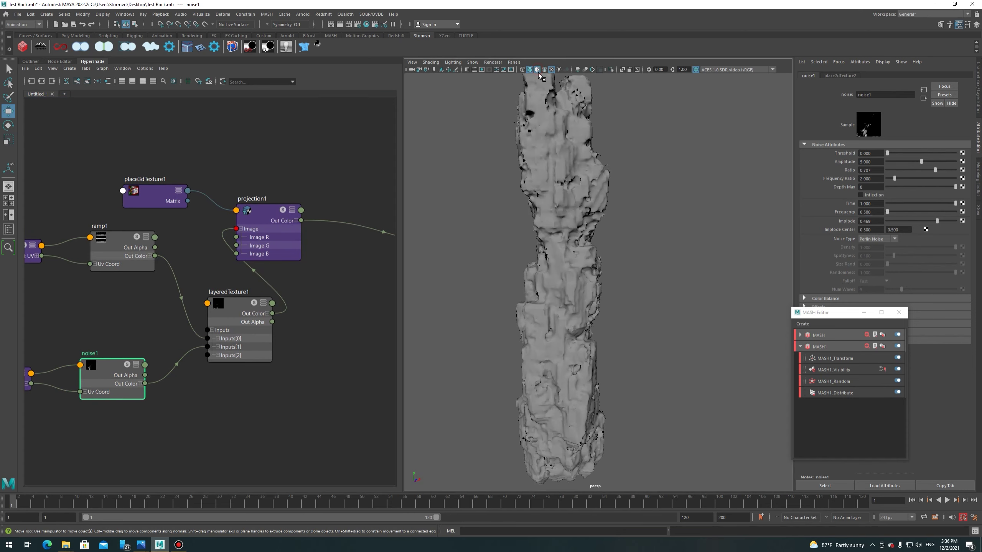
pyautogui.moveTo(595, 215)
pyautogui.keyDown('alt'); pyautogui.mouseDown()
pyautogui.moveTo(634, 230)
pyautogui.moveTo(647, 255)
pyautogui.mouseUp(); pyautogui.keyUp('alt')
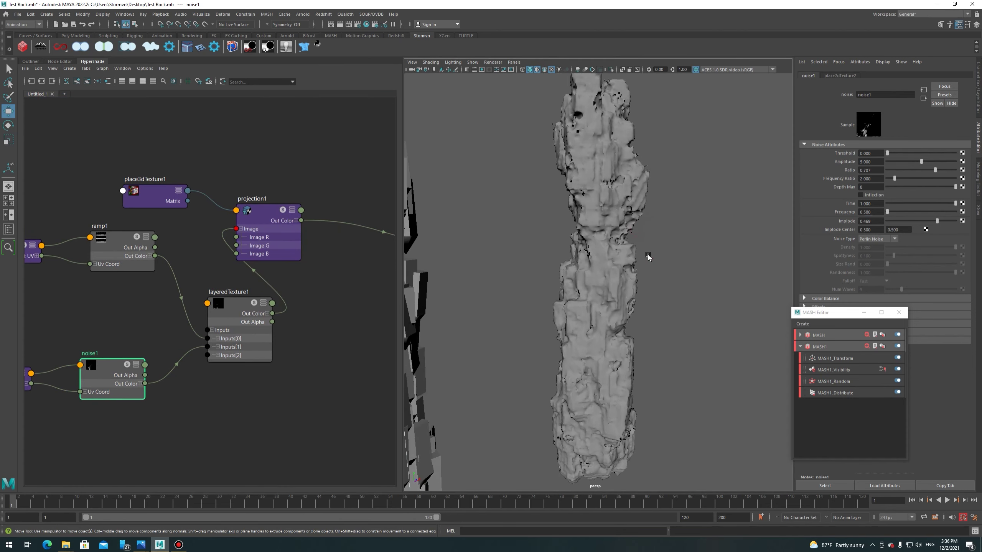
pyautogui.click(588, 275)
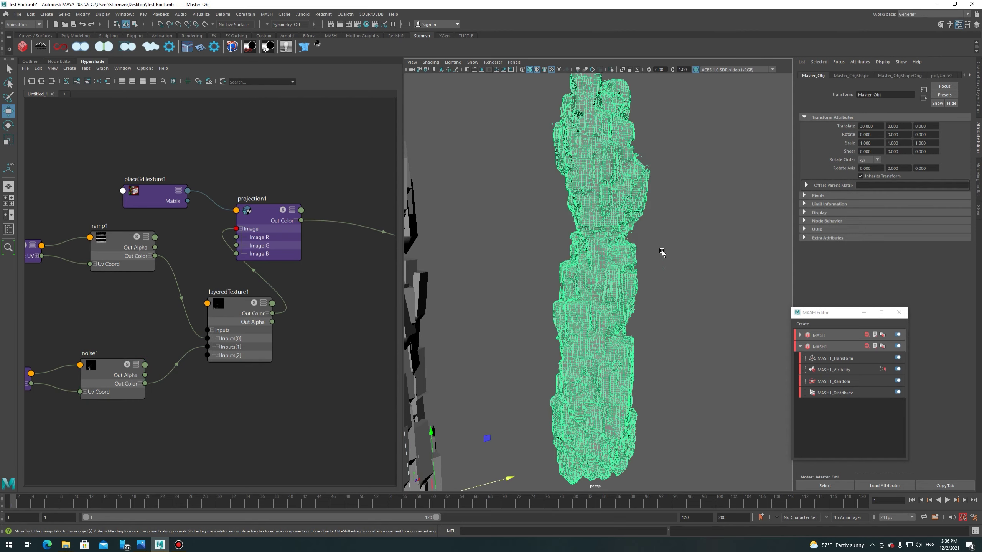
pyautogui.press('f')
pyautogui.click(674, 267)
# Orbit and zoom around Master_Obj to inspect its deeply pitted grey surface.
pyautogui.scroll(5, 669, 255)
pyautogui.keyDown('alt'); pyautogui.moveTo(663, 239); pyautogui.dragTo(658, 274); pyautogui.keyUp('alt')
pyautogui.moveTo(659, 274)
pyautogui.keyDown('alt'); pyautogui.mouseDown(button='right')
pyautogui.moveTo(665, 284)
pyautogui.moveTo(669, 156)
pyautogui.mouseUp(button='right'); pyautogui.keyUp('alt')
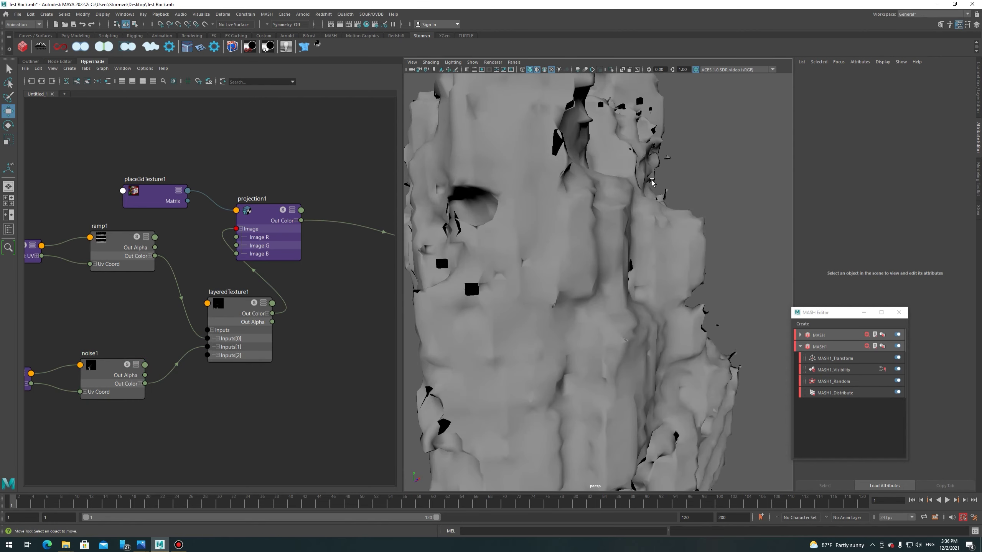
pyautogui.moveTo(578, 271)
pyautogui.keyDown('alt'); pyautogui.mouseDown(button='right')
pyautogui.moveTo(613, 229)
pyautogui.moveTo(617, 198)
pyautogui.moveTo(621, 312)
pyautogui.moveTo(627, 281)
pyautogui.mouseUp(button='right'); pyautogui.keyUp('alt')
pyautogui.scroll(3, 626, 279)
pyautogui.scroll(3, 629, 276)
pyautogui.scroll(2, 635, 287)
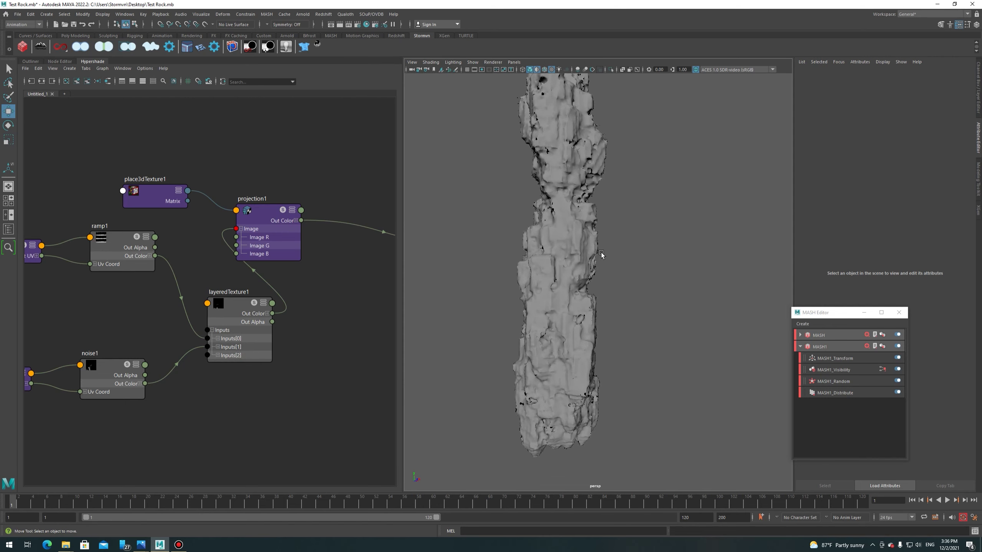
pyautogui.click(539, 303)
pyautogui.moveTo(618, 287)
pyautogui.keyDown('alt'); pyautogui.mouseDown()
pyautogui.moveTo(610, 269)
pyautogui.moveTo(610, 282)
pyautogui.mouseUp(); pyautogui.keyUp('alt')
pyautogui.keyDown('alt'); pyautogui.moveTo(611, 282); pyautogui.dragTo(609, 256, button='right'); pyautogui.keyUp('alt')
pyautogui.click(621, 259)
pyautogui.keyDown('alt'); pyautogui.moveTo(621, 259); pyautogui.dragTo(616, 287); pyautogui.keyUp('alt')
# Select Master_Obj in the Outliner and open then close Fast_VDBMeshTool.
pyautogui.click(24, 61)
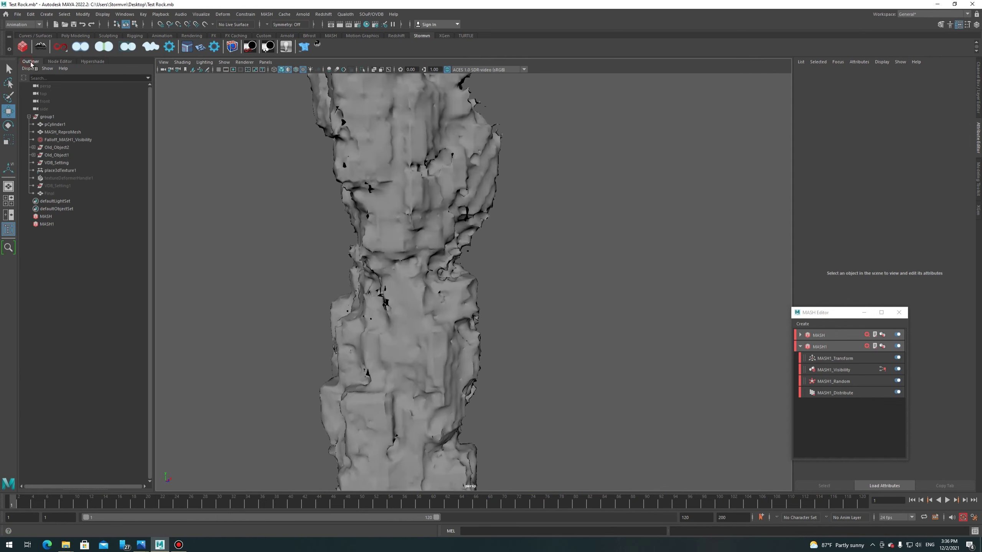
pyautogui.click(445, 206)
pyautogui.keyDown('alt'); pyautogui.moveTo(566, 268); pyautogui.dragTo(439, 257); pyautogui.keyUp('alt')
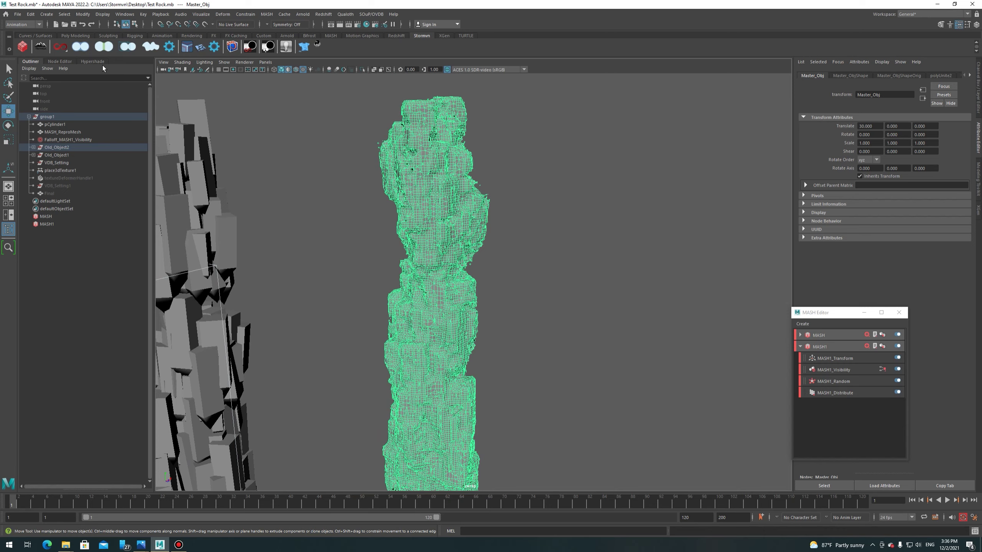
pyautogui.click(82, 49)
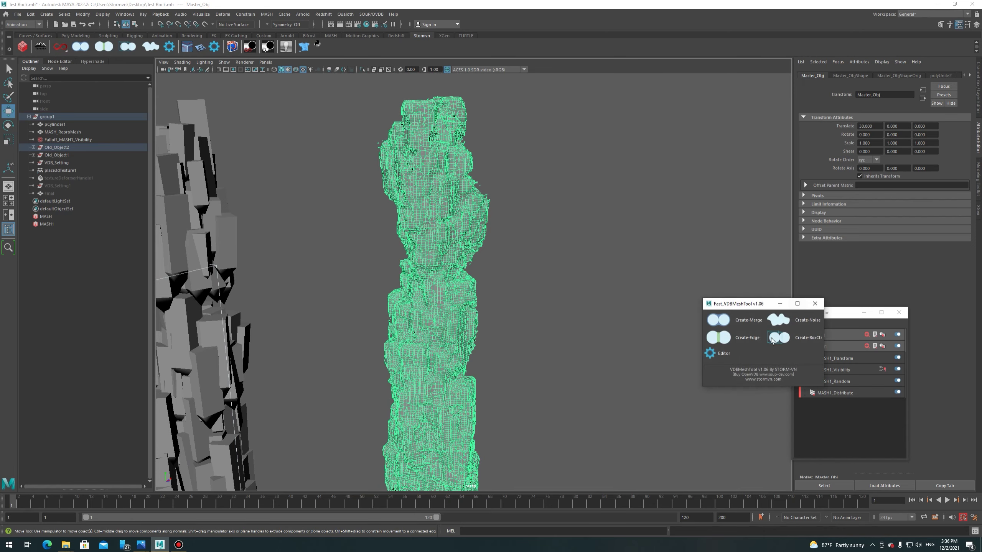
pyautogui.click(817, 304)
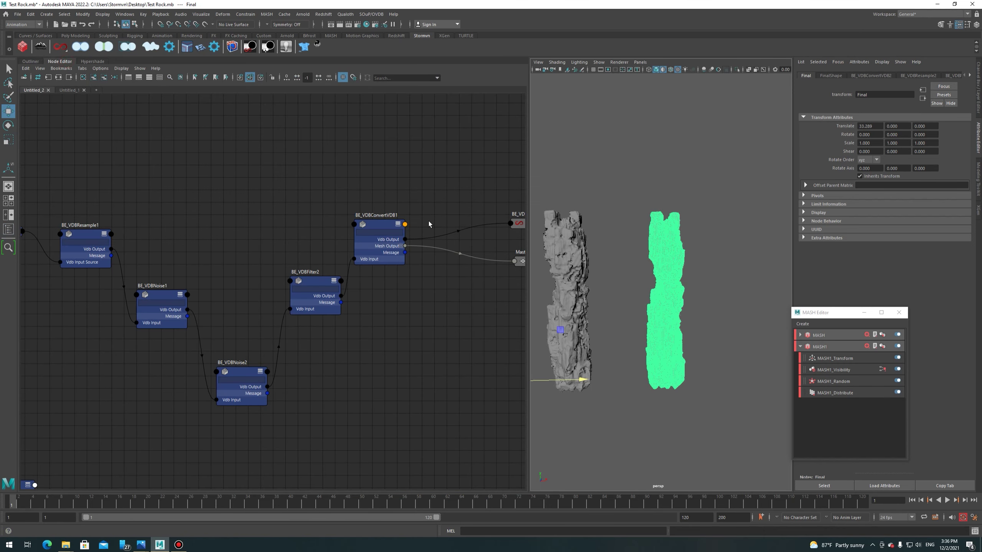
# Pull BE_VDBNoise3 out so BE_VDBFilter3 feeds BE_VDBResample2 directly.
pyautogui.moveTo(462, 305)
pyautogui.mouseDown(button='middle')
pyautogui.moveTo(478, 288)
pyautogui.moveTo(42, 281)
pyautogui.moveTo(227, 298)
pyautogui.moveTo(50, 275)
pyautogui.mouseUp(button='middle')
pyautogui.moveTo(426, 375); pyautogui.dragTo(271, 327, button='middle')
pyautogui.moveTo(437, 330); pyautogui.dragTo(416, 329, button='middle')
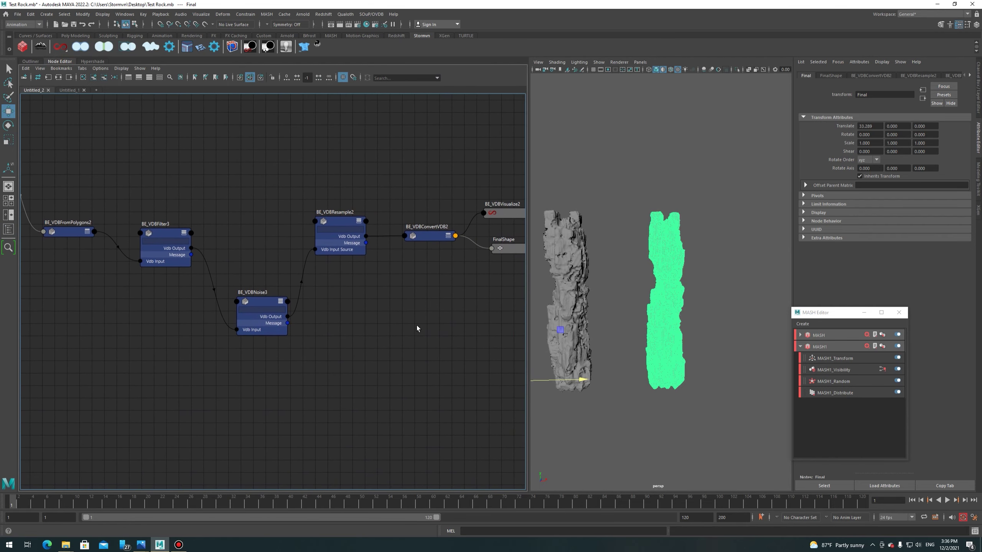
pyautogui.moveTo(277, 309); pyautogui.dragTo(277, 335)
pyautogui.moveTo(191, 248); pyautogui.dragTo(312, 250)
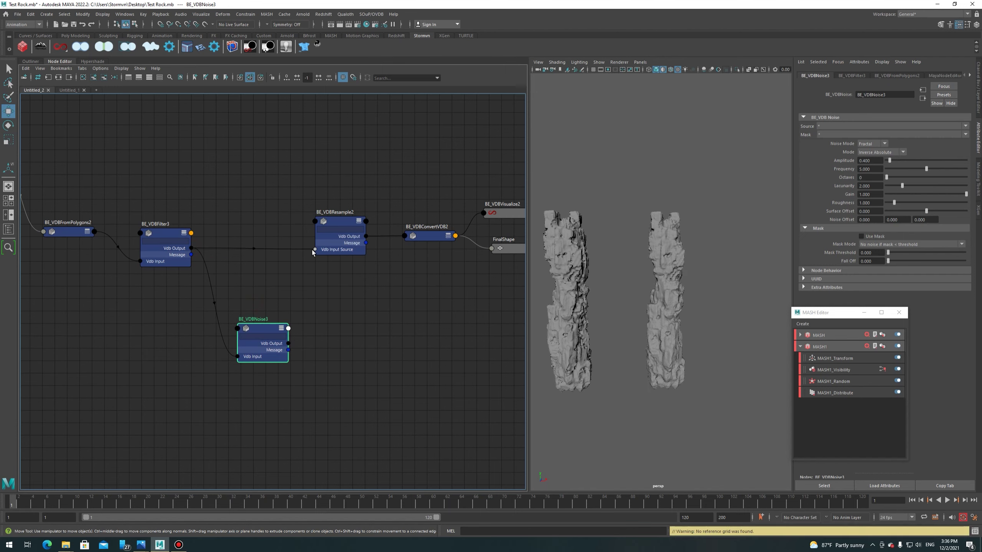
# Delete the Filter3-to-Noise3 connection and move BE_VDBNoise3 lower in the graph.
pyautogui.click(212, 290)
pyautogui.press('Delete')
pyautogui.click(260, 328)
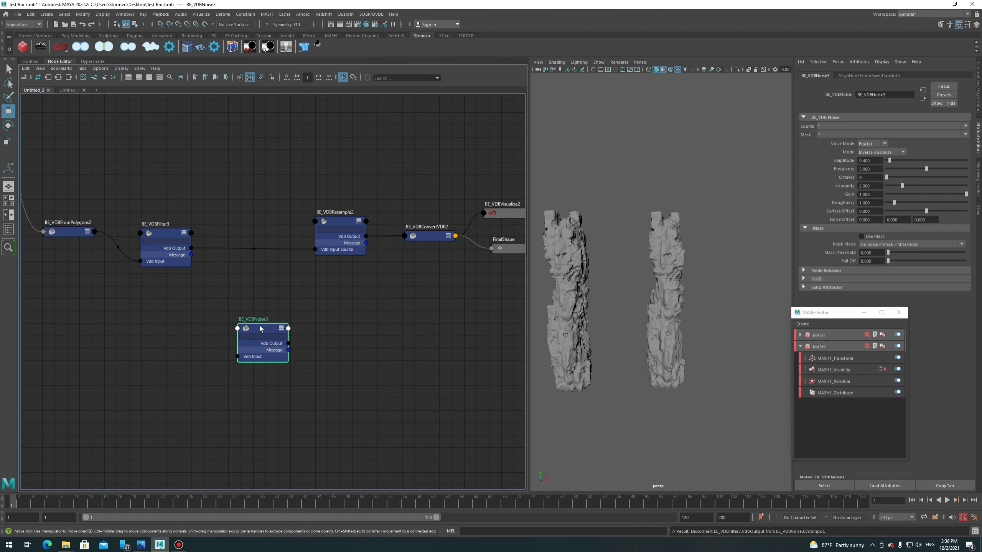
pyautogui.moveTo(260, 328); pyautogui.dragTo(259, 344)
pyautogui.scroll(3, 671, 330)
pyautogui.scroll(-1, 720, 318)
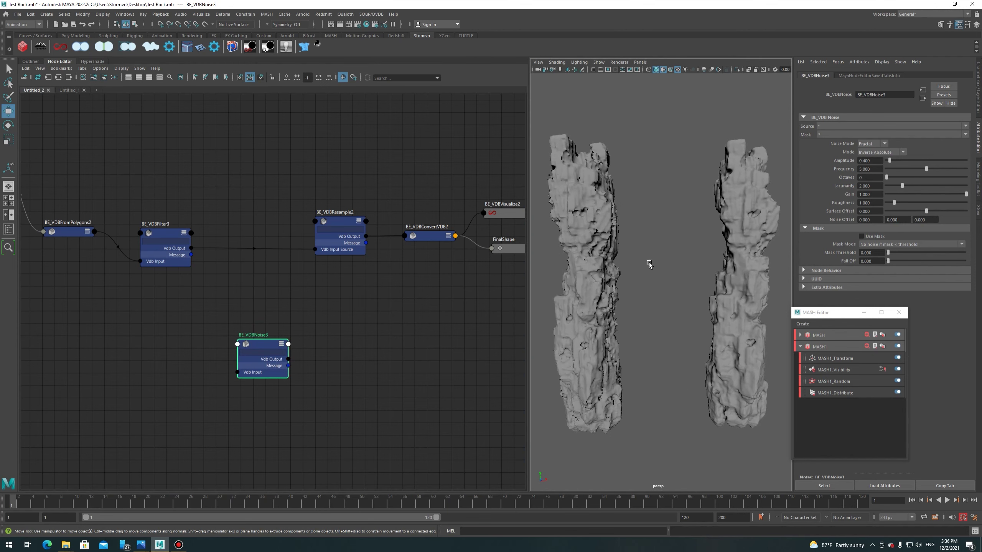
# Orbit to compare both rocks, then begin a connection from BE_VDBFilter3's output.
pyautogui.keyDown('alt'); pyautogui.moveTo(743, 240); pyautogui.dragTo(737, 233); pyautogui.keyUp('alt')
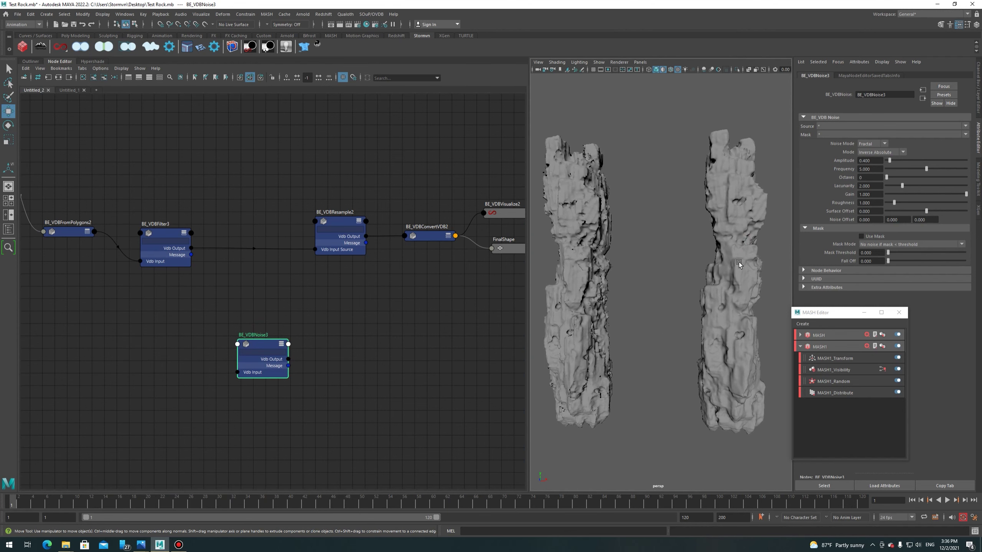
pyautogui.keyDown('alt'); pyautogui.moveTo(624, 248); pyautogui.dragTo(619, 207); pyautogui.keyUp('alt')
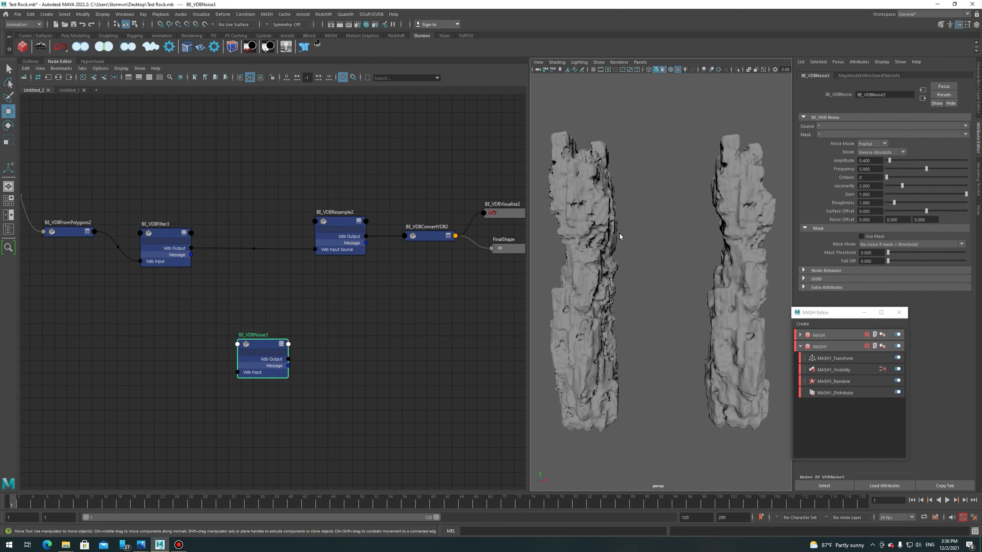
pyautogui.keyDown('alt'); pyautogui.moveTo(702, 290); pyautogui.dragTo(707, 288); pyautogui.keyUp('alt')
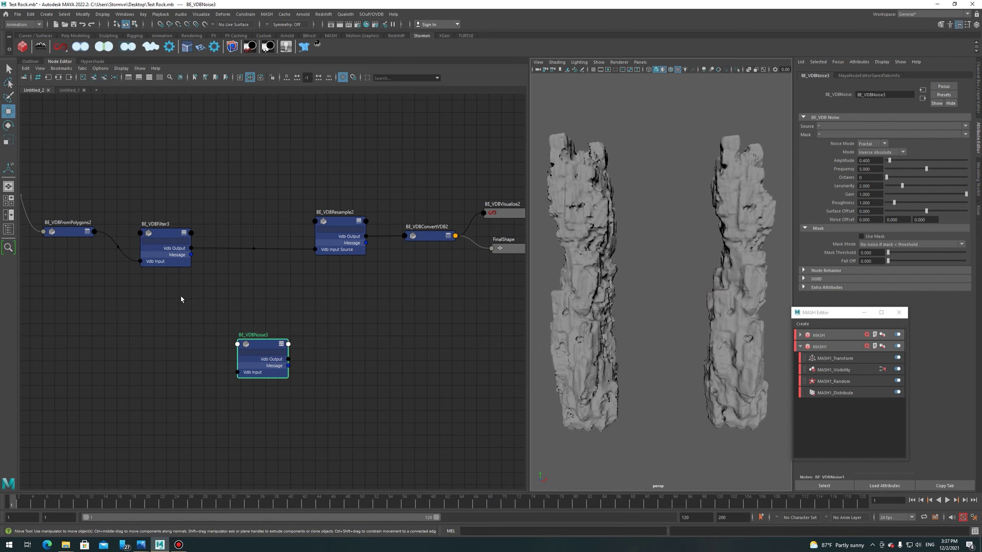
pyautogui.keyDown('alt'); pyautogui.moveTo(633, 263); pyautogui.dragTo(587, 257, button='middle'); pyautogui.keyUp('alt')
pyautogui.moveTo(587, 257)
pyautogui.keyDown('alt'); pyautogui.mouseDown(button='right')
pyautogui.moveTo(613, 259)
pyautogui.moveTo(570, 263)
pyautogui.mouseUp(button='right'); pyautogui.keyUp('alt')
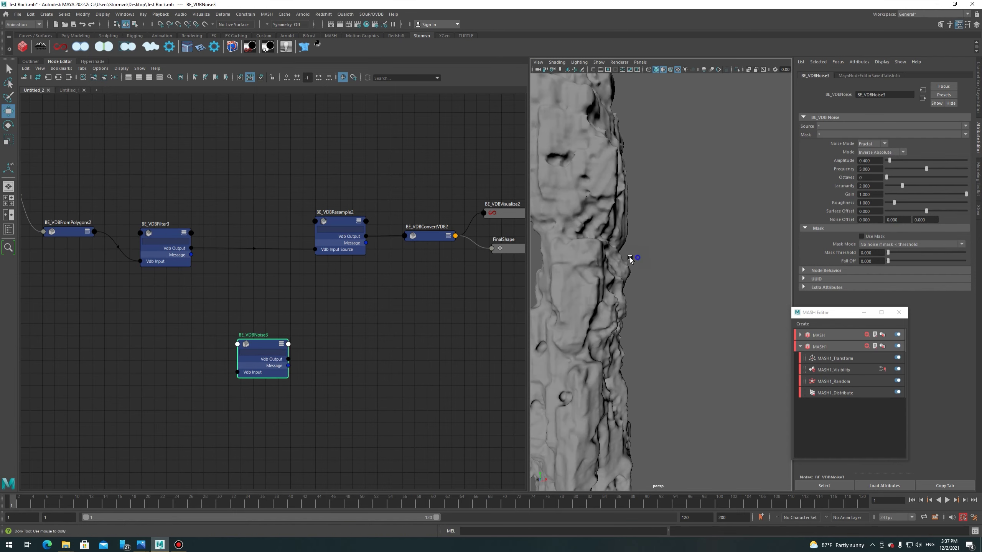
pyautogui.moveTo(570, 263)
pyautogui.keyDown('alt'); pyautogui.mouseDown()
pyautogui.moveTo(680, 250)
pyautogui.moveTo(672, 247)
pyautogui.mouseUp(); pyautogui.keyUp('alt')
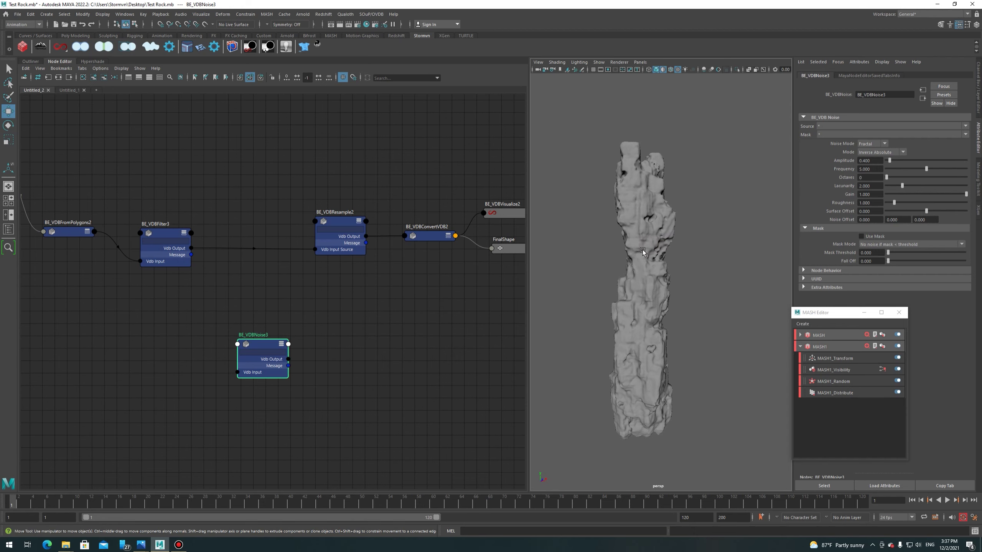
pyautogui.scroll(3, 638, 232)
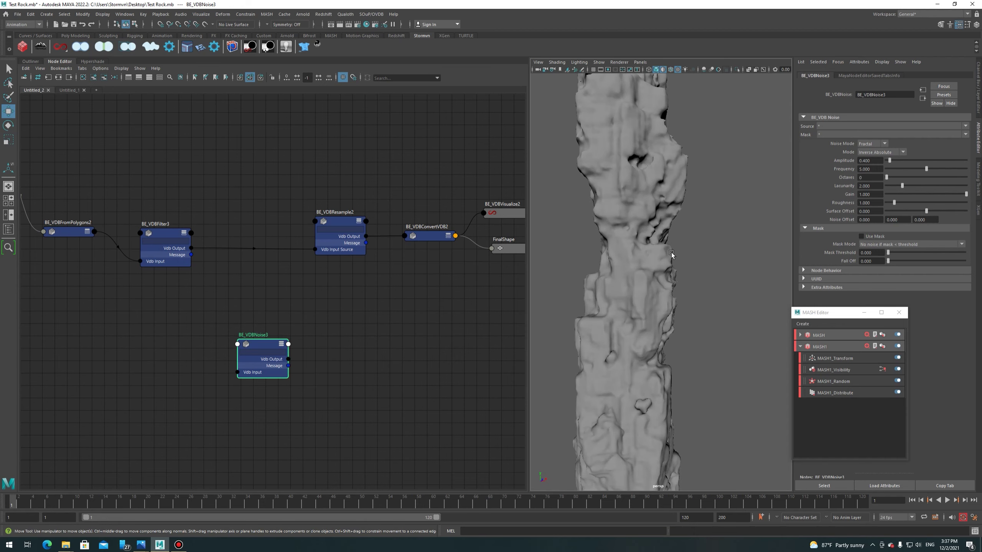
pyautogui.scroll(-3, 672, 250)
pyautogui.scroll(2, 230, 267)
pyautogui.moveTo(175, 241); pyautogui.dragTo(318, 214)
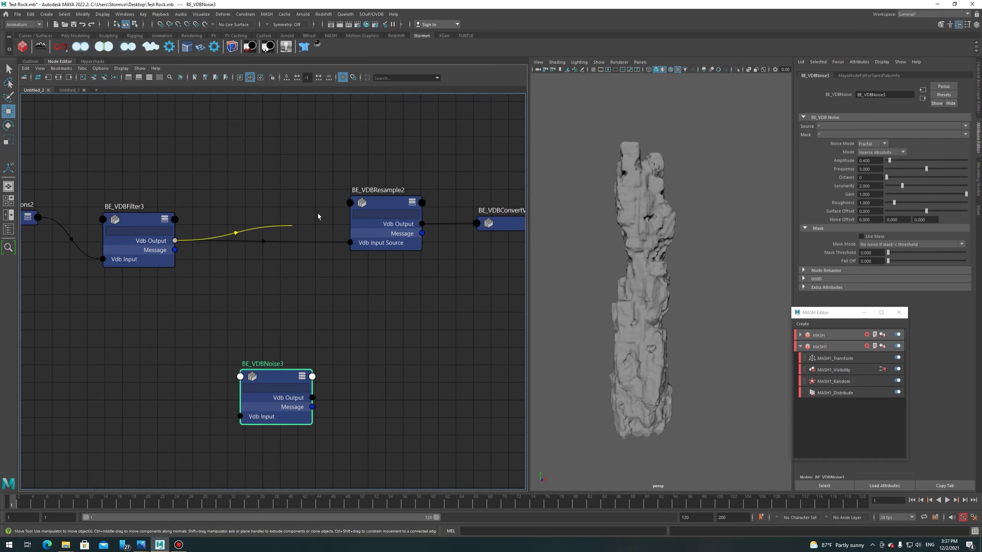
# Wire BE_VDBNoise3 back between BE_VDBFilter3 and BE_VDBResample2.
pyautogui.moveTo(317, 213); pyautogui.dragTo(258, 415)
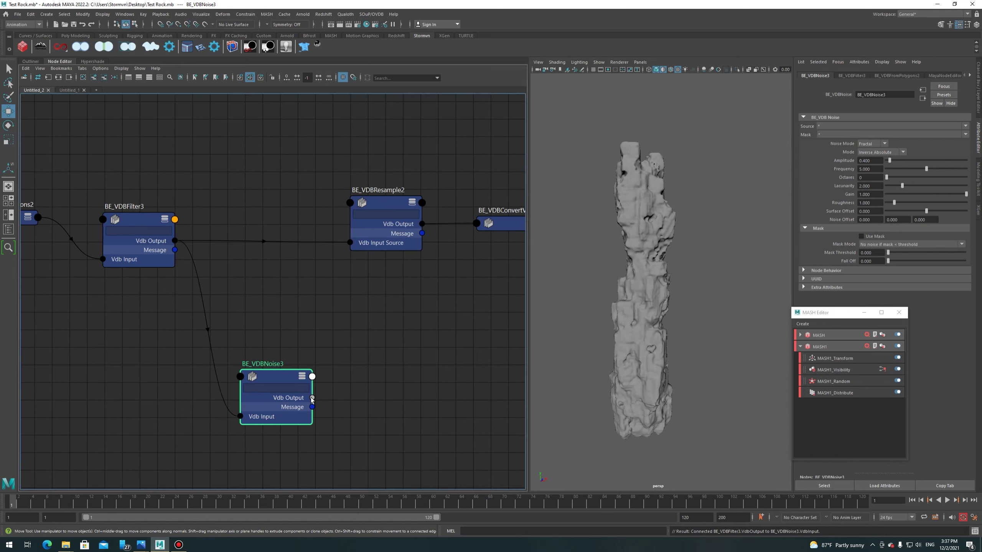
pyautogui.moveTo(313, 399); pyautogui.dragTo(350, 242)
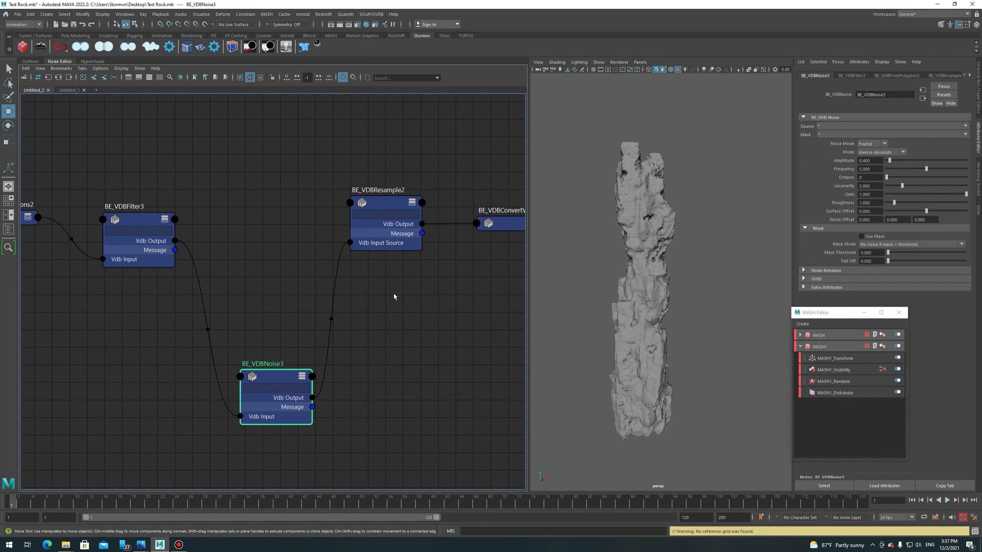
pyautogui.scroll(-3, 394, 294)
pyautogui.scroll(-2, 432, 304)
pyautogui.scroll(-2, 409, 292)
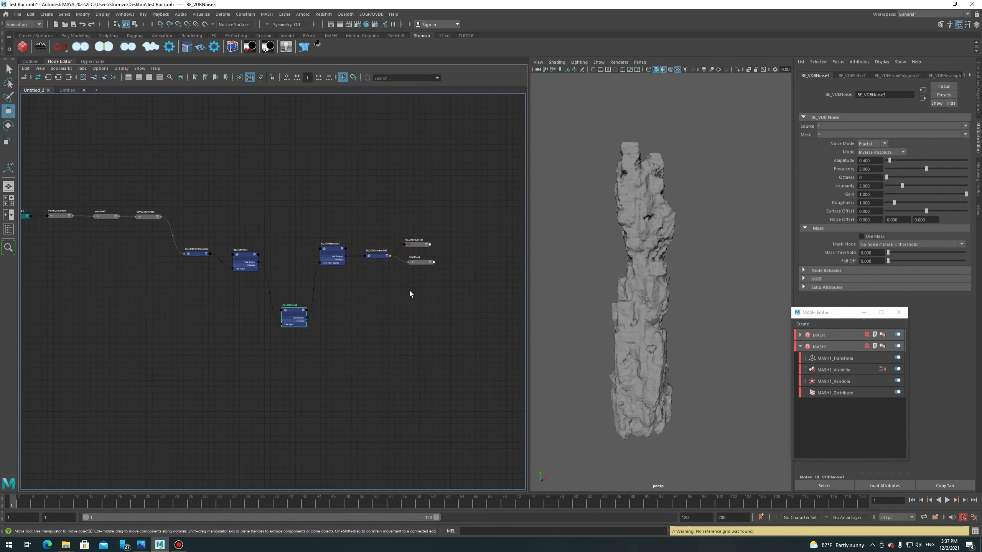
# Select the five chain nodes and the Final rock, then inspect the filter and resample settings.
pyautogui.click(631, 243)
pyautogui.click(701, 260)
pyautogui.moveTo(127, 188); pyautogui.dragTo(355, 399)
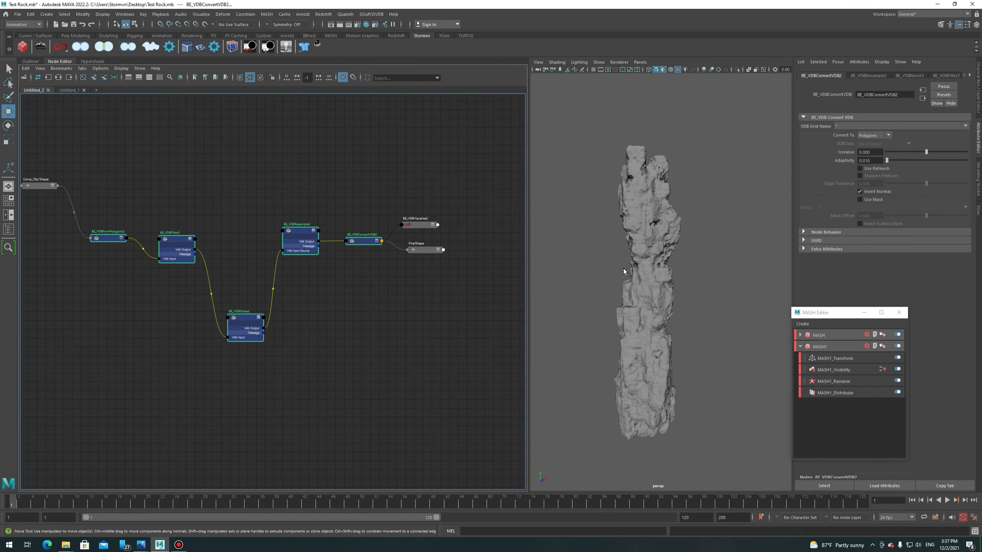
pyautogui.click(664, 286)
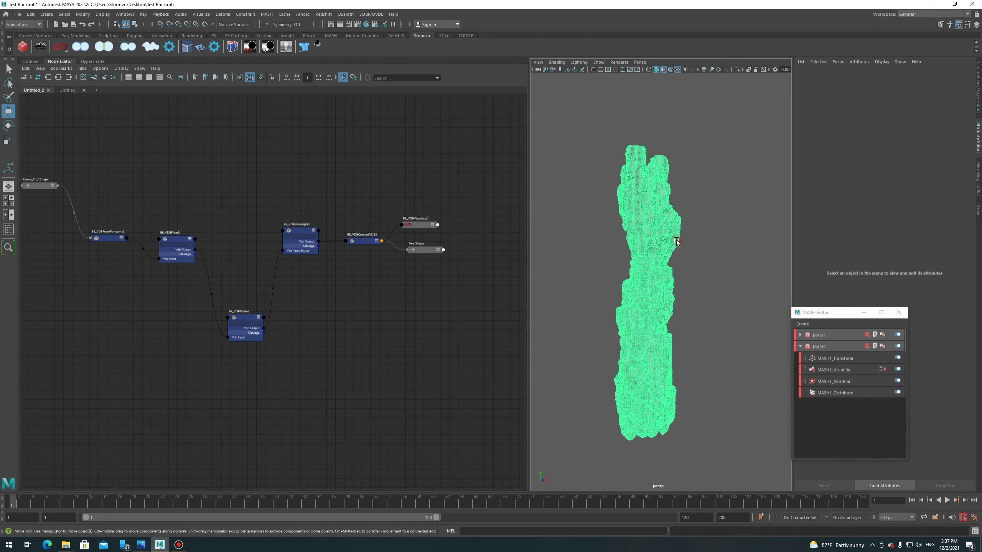
pyautogui.scroll(2, 216, 251)
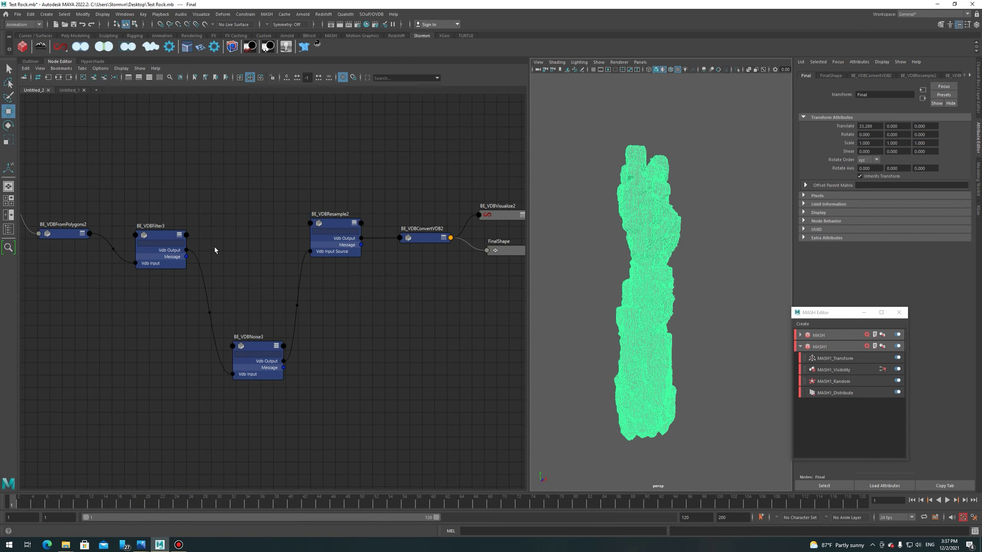
pyautogui.click(174, 232)
pyautogui.click(336, 248)
# Pan the graph to center the Master_Obj VDB chain and orbit to the second rock.
pyautogui.scroll(-2, 401, 257)
pyautogui.scroll(-2, 219, 312)
pyautogui.moveTo(219, 311); pyautogui.dragTo(379, 286, button='middle')
pyautogui.moveTo(265, 291); pyautogui.dragTo(243, 213, button='middle')
pyautogui.scroll(2, 243, 213)
pyautogui.scroll(2, 287, 257)
pyautogui.keyDown('alt'); pyautogui.moveTo(634, 282); pyautogui.dragTo(596, 259); pyautogui.keyUp('alt')
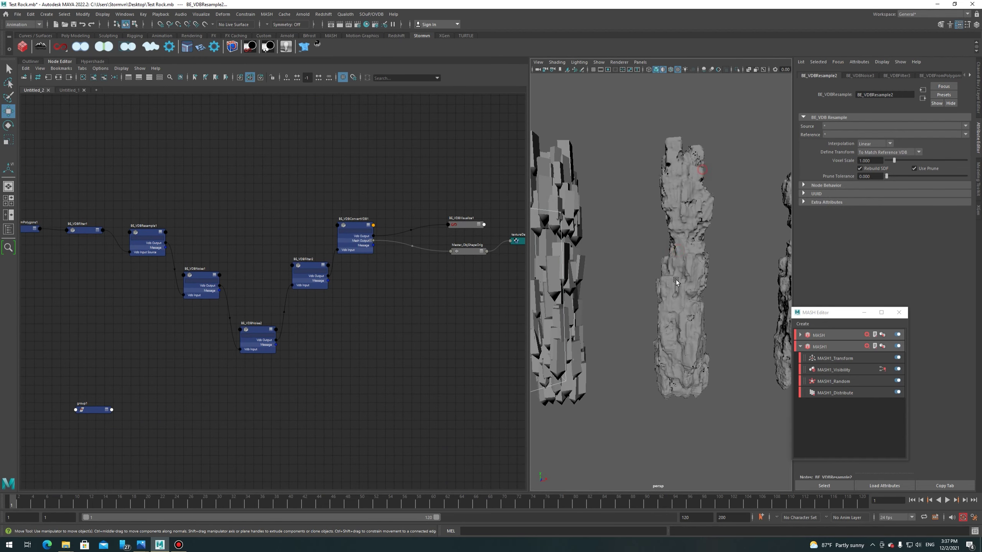
# Select Master_Obj and its five VDB nodes, then frame the view on them with F.
pyautogui.click(698, 169)
pyautogui.moveTo(100, 169); pyautogui.dragTo(377, 449)
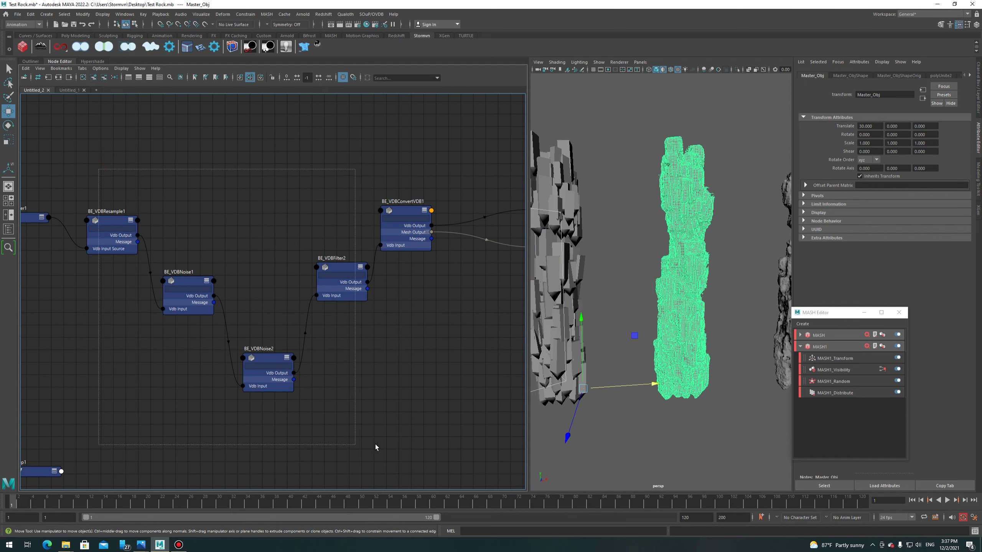
pyautogui.scroll(-1, 331, 387)
pyautogui.scroll(-2, 219, 296)
pyautogui.scroll(2, 381, 322)
pyautogui.scroll(3, 386, 332)
pyautogui.press('f')
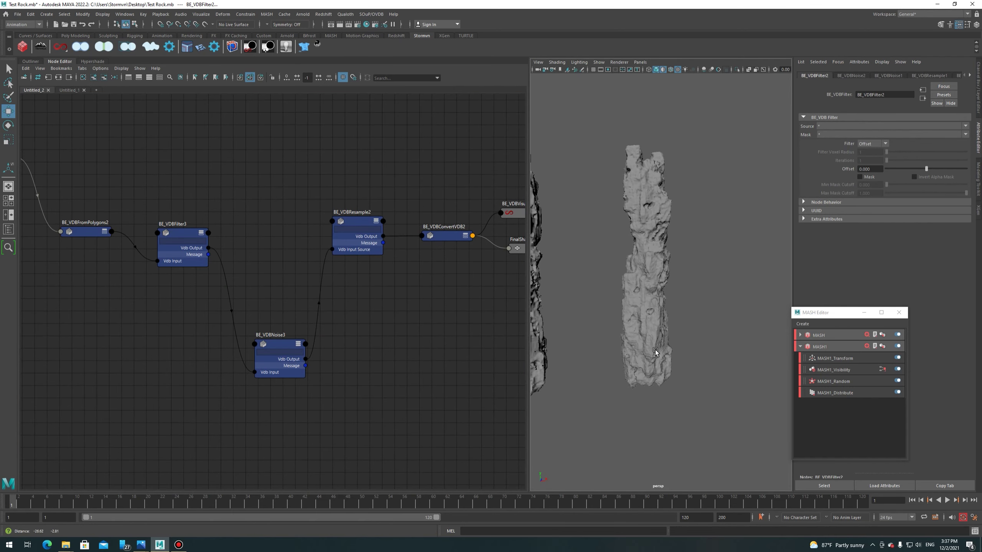
# Select and deselect Master_Obj and the Final rock, orbiting around them.
pyautogui.click(658, 302)
pyautogui.click(731, 304)
pyautogui.click(677, 309)
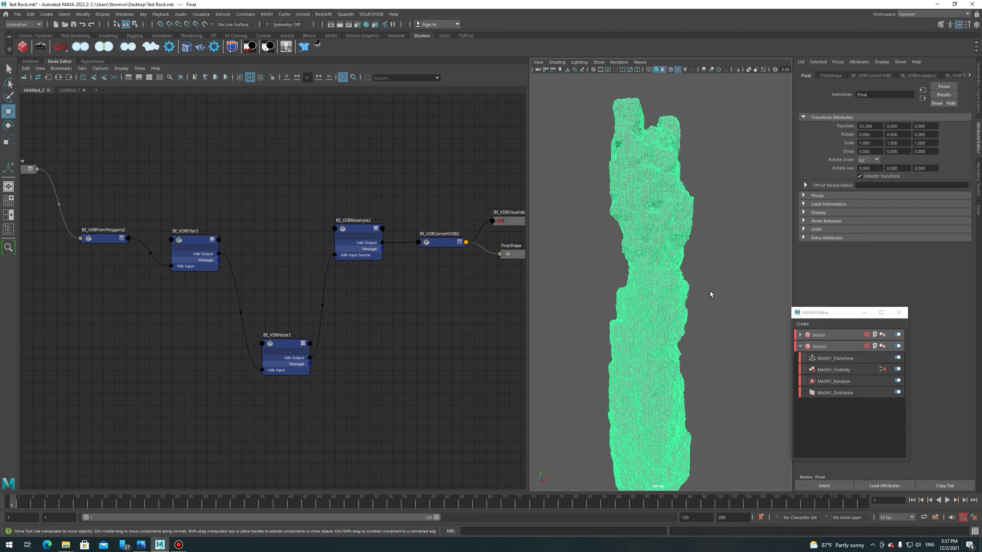
pyautogui.click(721, 282)
pyautogui.keyDown('alt'); pyautogui.moveTo(699, 297); pyautogui.dragTo(707, 306); pyautogui.keyUp('alt')
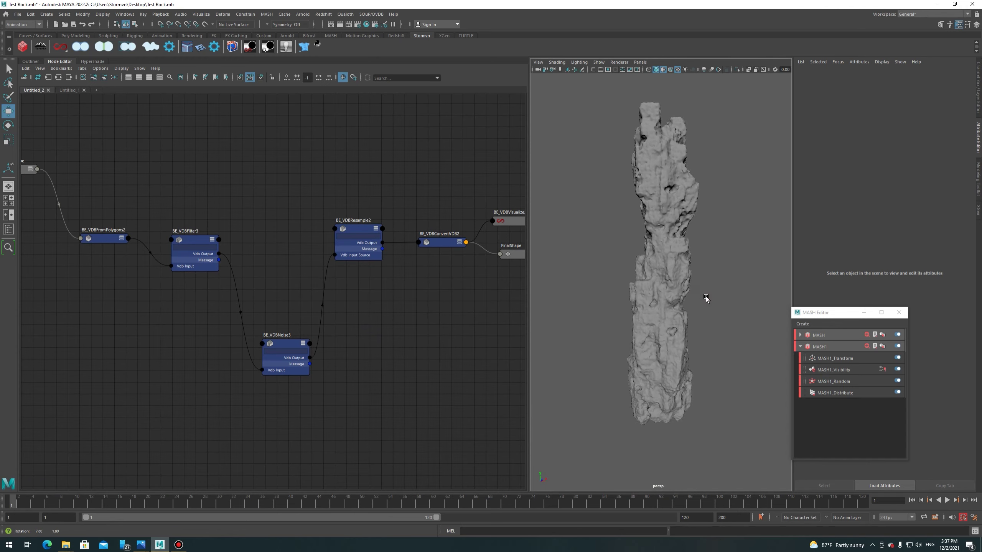
# Close the Node Editor and zoom out to see the blocks and both rocks.
pyautogui.click(64, 61)
pyautogui.scroll(-3, 619, 267)
pyautogui.scroll(-3, 605, 266)
pyautogui.scroll(-2, 577, 263)
pyautogui.moveTo(541, 263)
pyautogui.keyDown('alt'); pyautogui.mouseDown()
pyautogui.moveTo(522, 287)
pyautogui.moveTo(635, 287)
pyautogui.moveTo(277, 290)
pyautogui.mouseUp(); pyautogui.keyUp('alt')
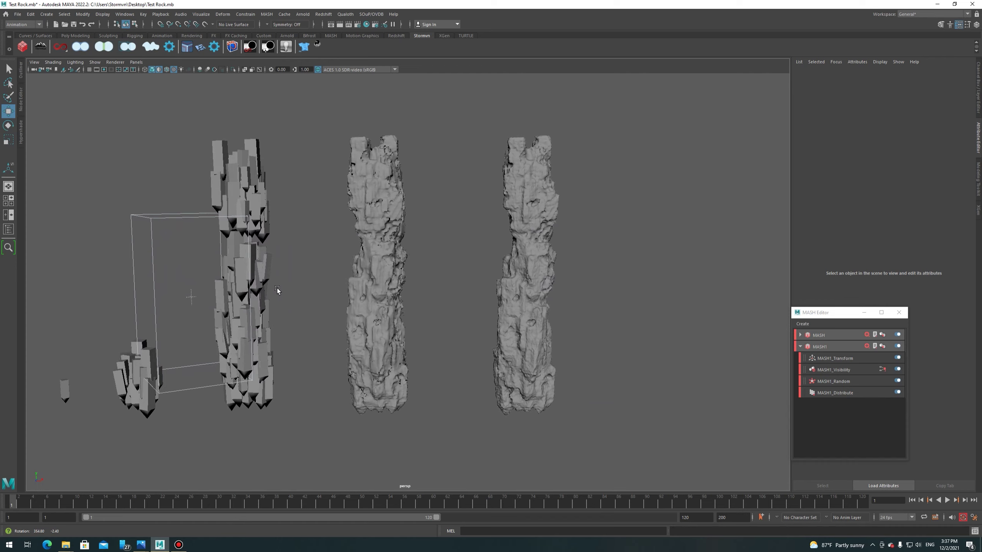
pyautogui.moveTo(603, 328)
pyautogui.keyDown('alt'); pyautogui.mouseDown()
pyautogui.moveTo(346, 276)
pyautogui.moveTo(373, 270)
pyautogui.mouseUp(); pyautogui.keyUp('alt')
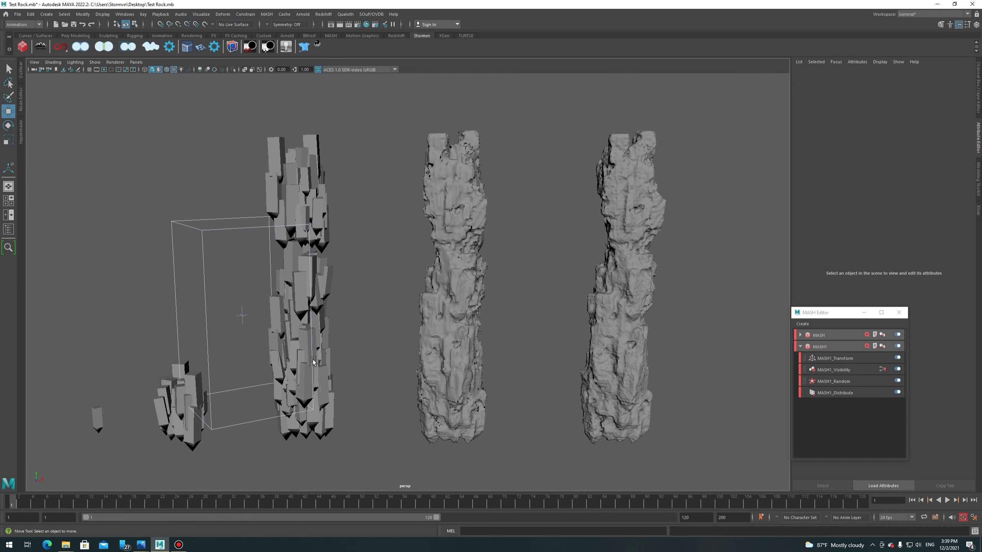
pyautogui.keyDown('alt'); pyautogui.moveTo(196, 395); pyautogui.dragTo(279, 361, button='middle'); pyautogui.keyUp('alt')
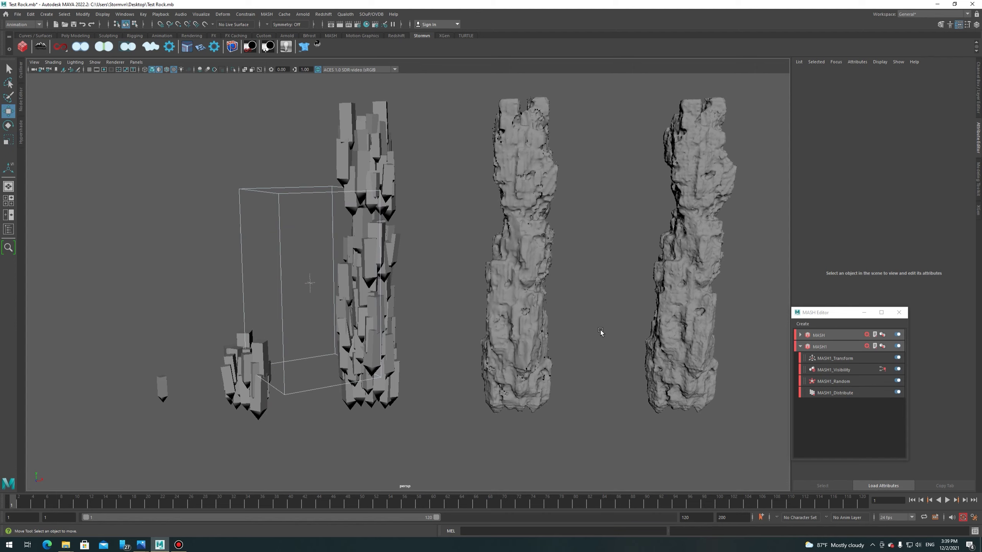
pyautogui.keyDown('alt'); pyautogui.moveTo(689, 252); pyautogui.dragTo(692, 249); pyautogui.keyUp('alt')
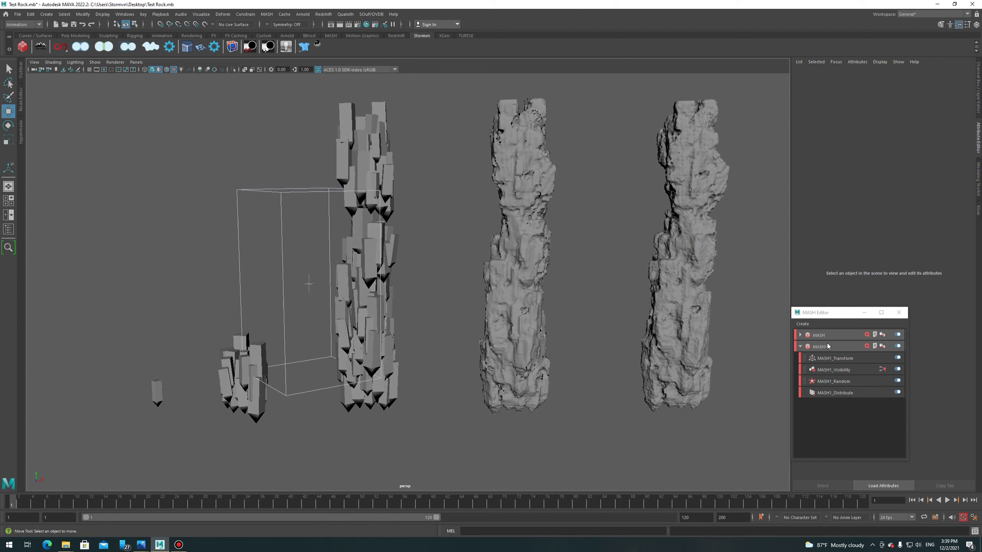
pyautogui.moveTo(827, 307)
pyautogui.mouseDown()
pyautogui.moveTo(723, 289)
pyautogui.moveTo(835, 288)
pyautogui.mouseUp()
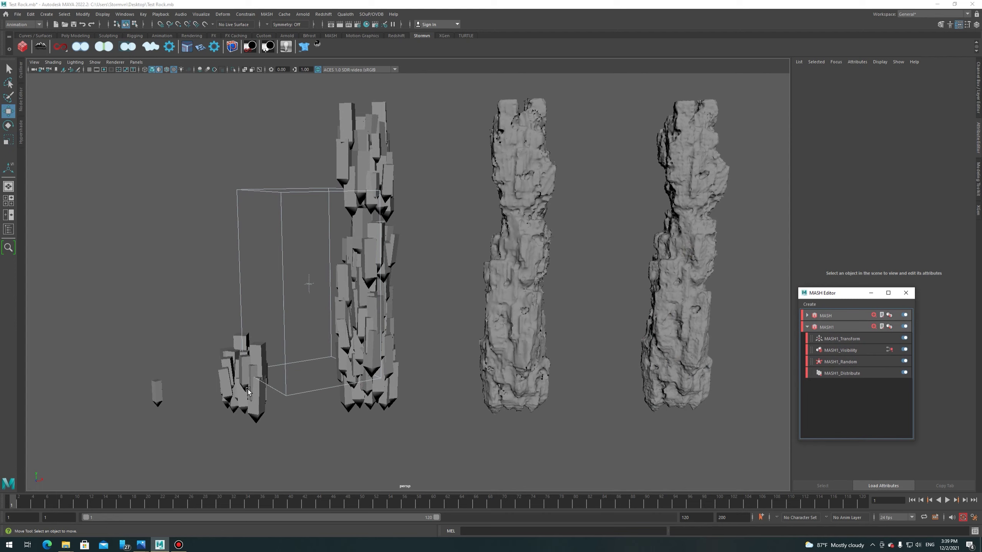
pyautogui.click(237, 388)
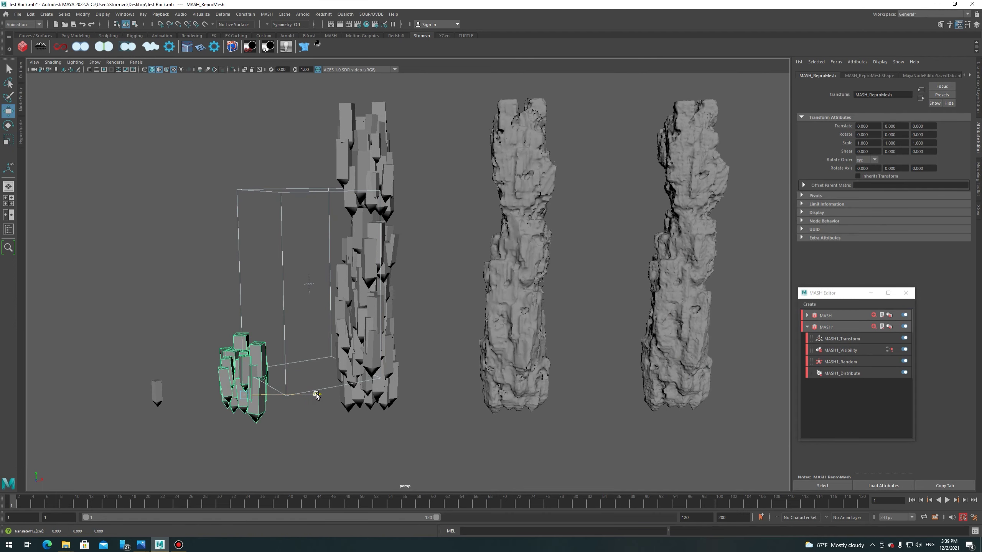
pyautogui.moveTo(316, 395); pyautogui.dragTo(672, 237)
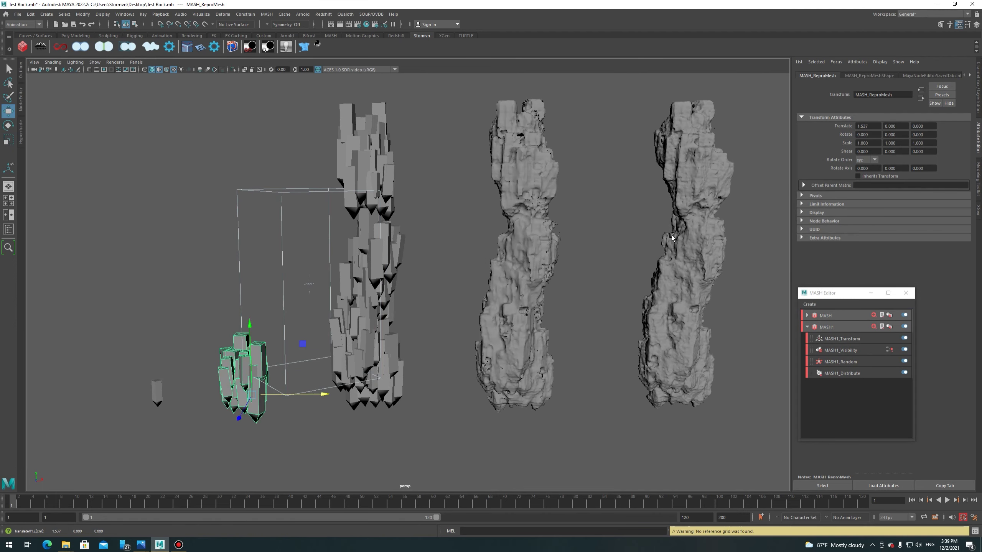
pyautogui.moveTo(697, 274)
pyautogui.keyDown('alt'); pyautogui.mouseDown()
pyautogui.moveTo(508, 285)
pyautogui.moveTo(570, 285)
pyautogui.mouseUp(); pyautogui.keyUp('alt')
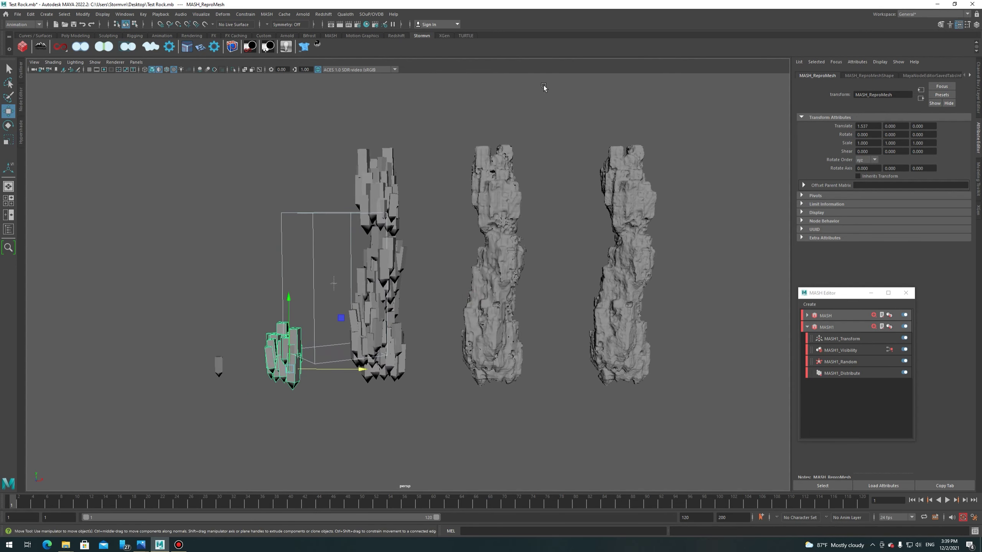
pyautogui.hotkey('ctrl', 'z')
pyautogui.scroll(3, 294, 360)
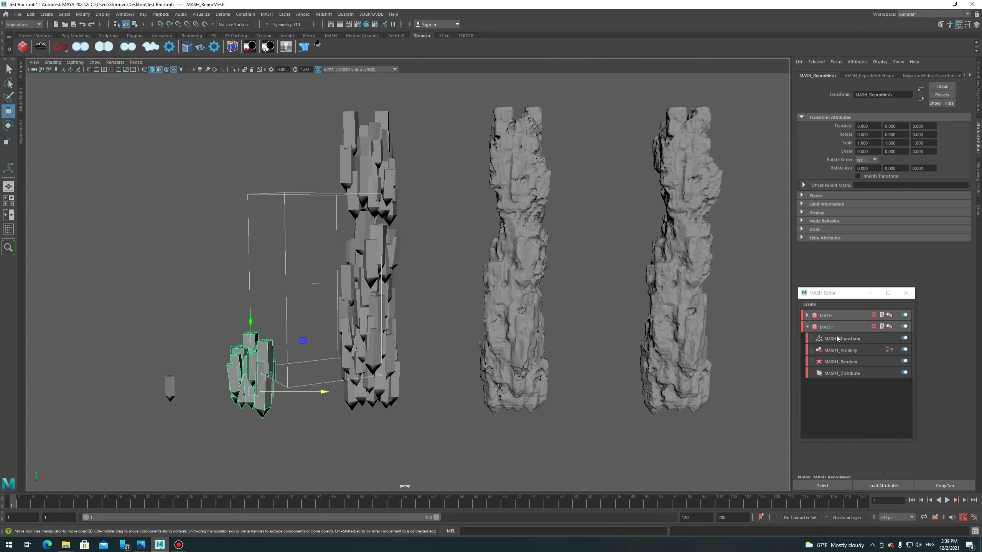
# Open MASH_Distribute's settings and set the grid Distance Y and Z spacing to 5.
pyautogui.click(807, 327)
pyautogui.click(807, 315)
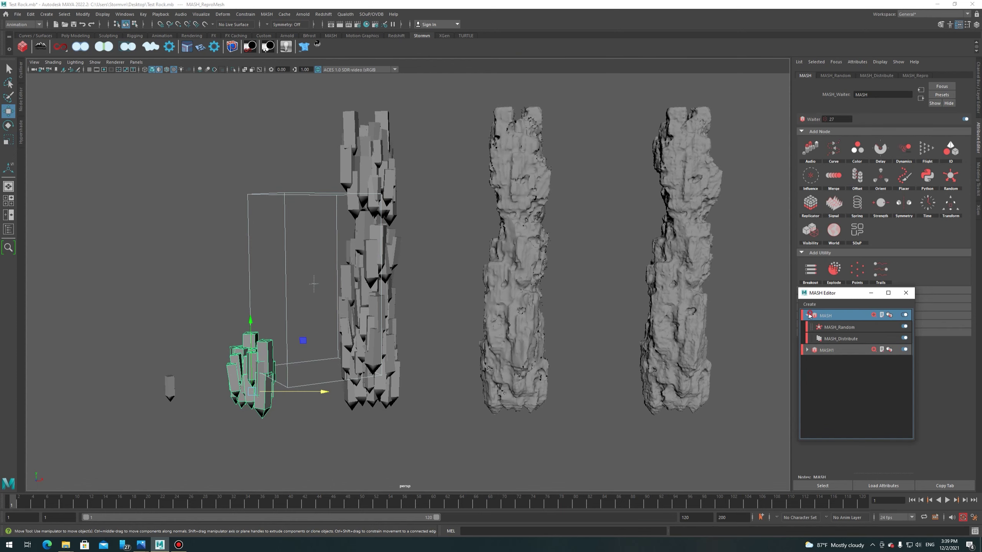
pyautogui.click(841, 338)
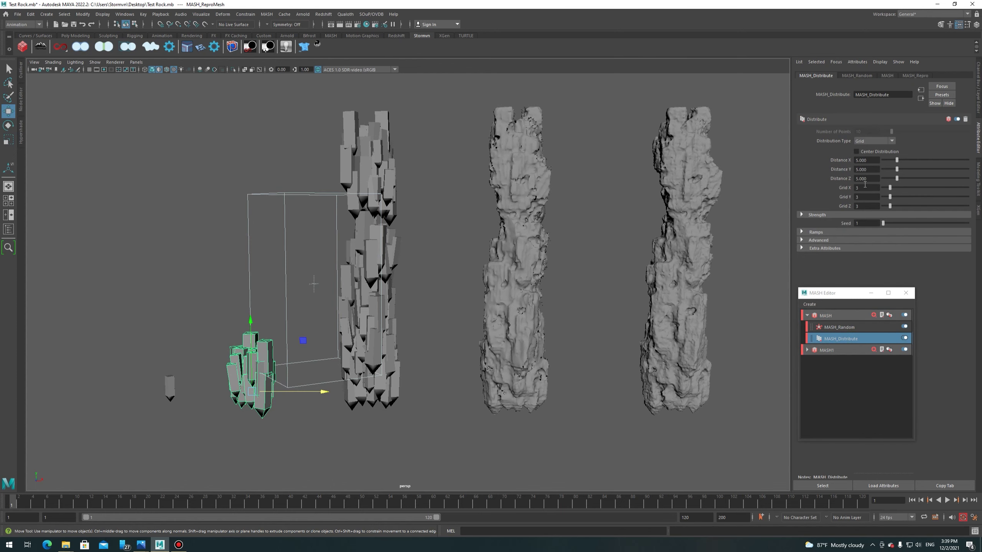
pyautogui.click(878, 170)
pyautogui.click(872, 178)
pyautogui.press('Return')
# Cut Grid Z to 1, compare the flattened rocks, then restore Grid Z to 3.
pyautogui.click(869, 205)
pyautogui.write('1')
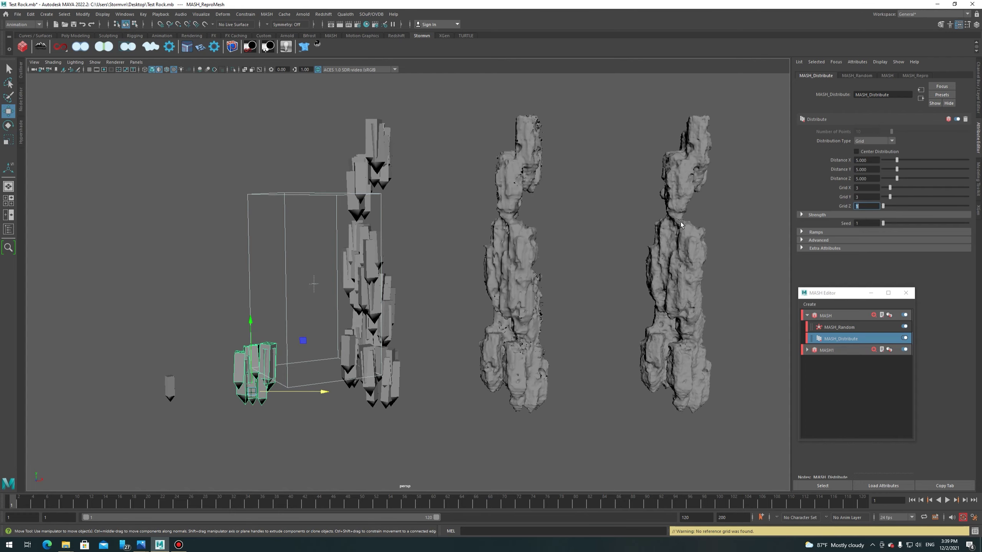
pyautogui.moveTo(696, 236)
pyautogui.keyDown('alt'); pyautogui.mouseDown()
pyautogui.moveTo(351, 243)
pyautogui.moveTo(226, 371)
pyautogui.mouseUp(); pyautogui.keyUp('alt')
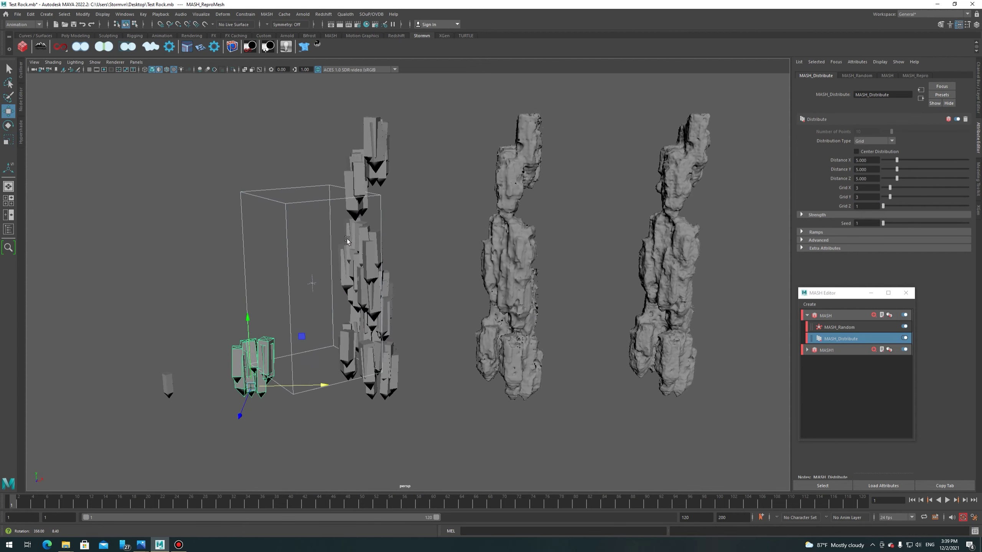
pyautogui.click(868, 206)
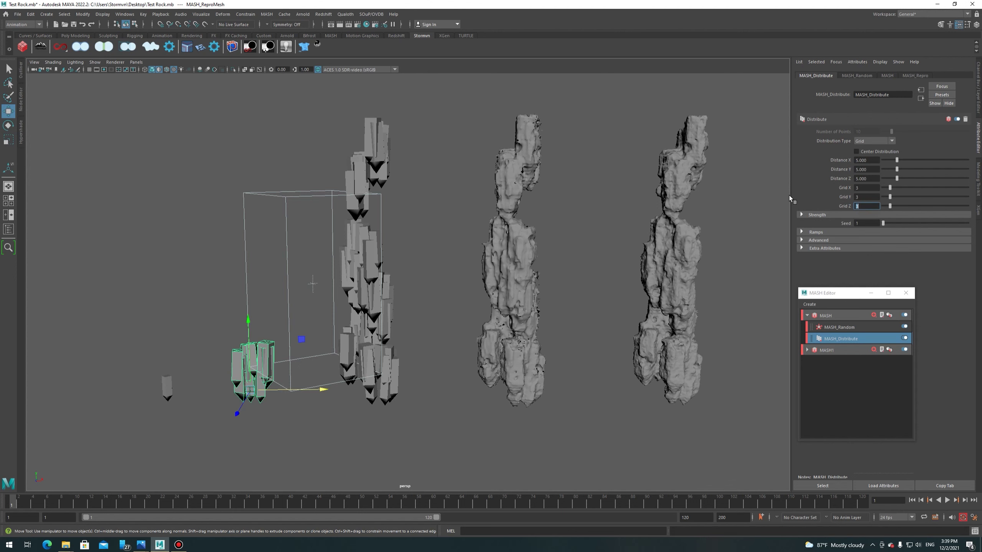
pyautogui.press('Tab')
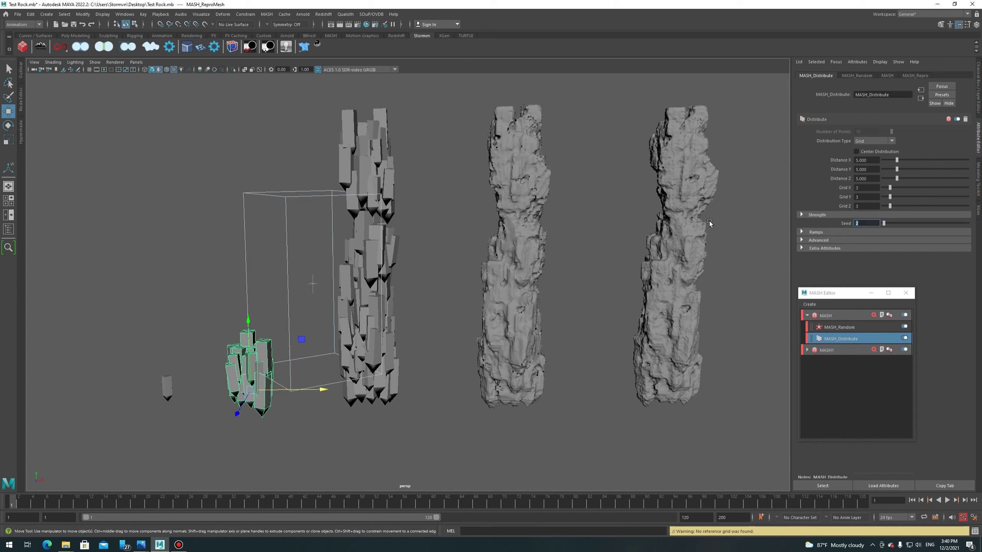
# Select MASH_Random and set its Random Seed to 1.
pyautogui.moveTo(843, 292); pyautogui.dragTo(753, 312)
pyautogui.click(749, 347)
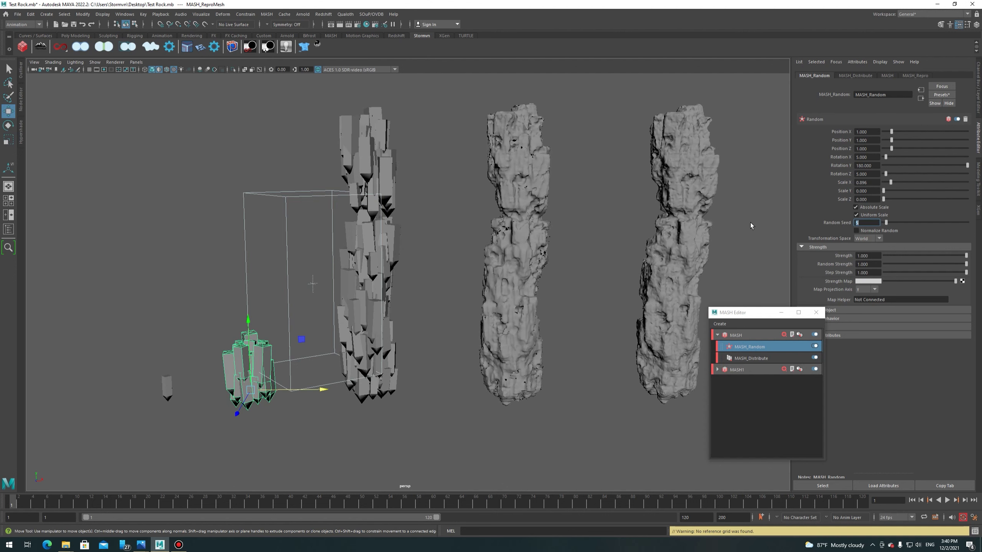
pyautogui.press('Return')
pyautogui.press('Return')
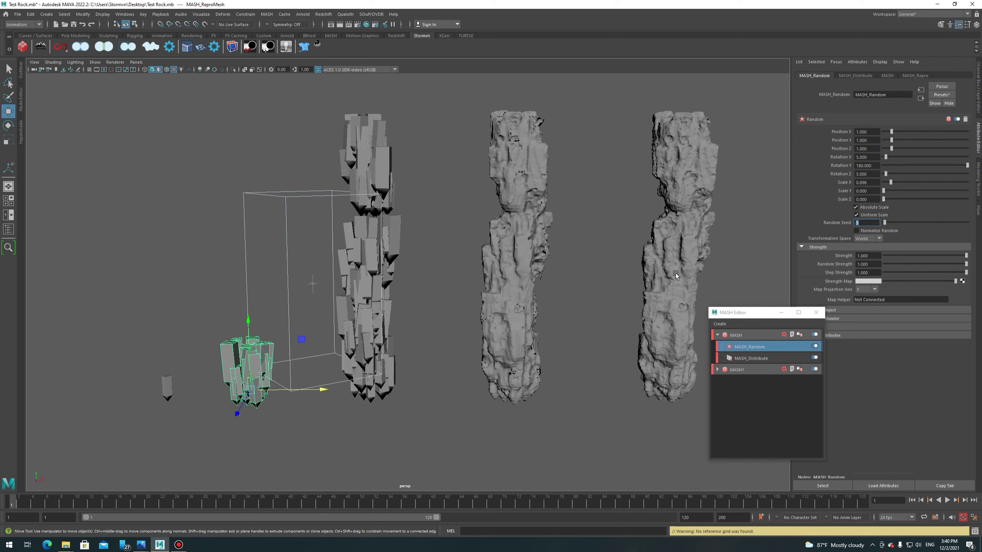
pyautogui.keyDown('alt'); pyautogui.moveTo(294, 371); pyautogui.dragTo(212, 376); pyautogui.keyUp('alt')
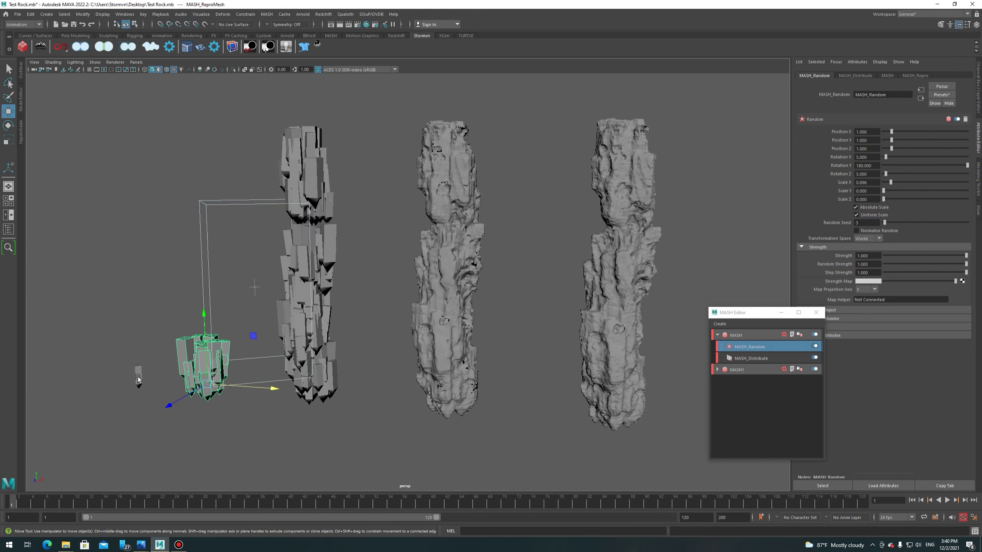
pyautogui.doubleClick(868, 222)
pyautogui.write('1')
pyautogui.press('Return')
# Select the source rock's top vertices and scale them inward to narrow the pillars.
pyautogui.keyDown('alt'); pyautogui.moveTo(406, 347); pyautogui.dragTo(223, 374); pyautogui.keyUp('alt')
pyautogui.click(232, 373)
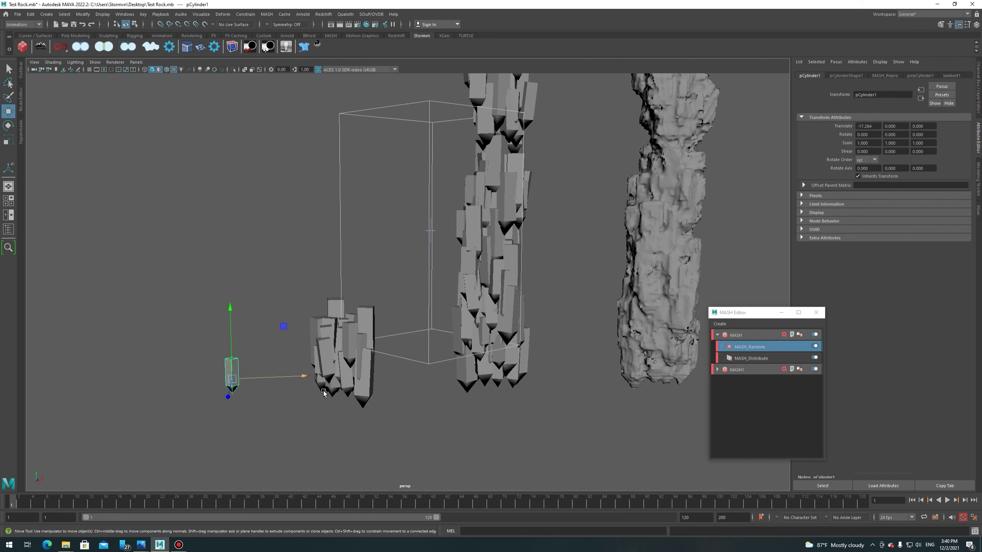
pyautogui.press('F9')
pyautogui.moveTo(186, 342)
pyautogui.mouseDown()
pyautogui.moveTo(240, 362)
pyautogui.moveTo(281, 397)
pyautogui.moveTo(572, 305)
pyautogui.mouseUp()
pyautogui.press('r')
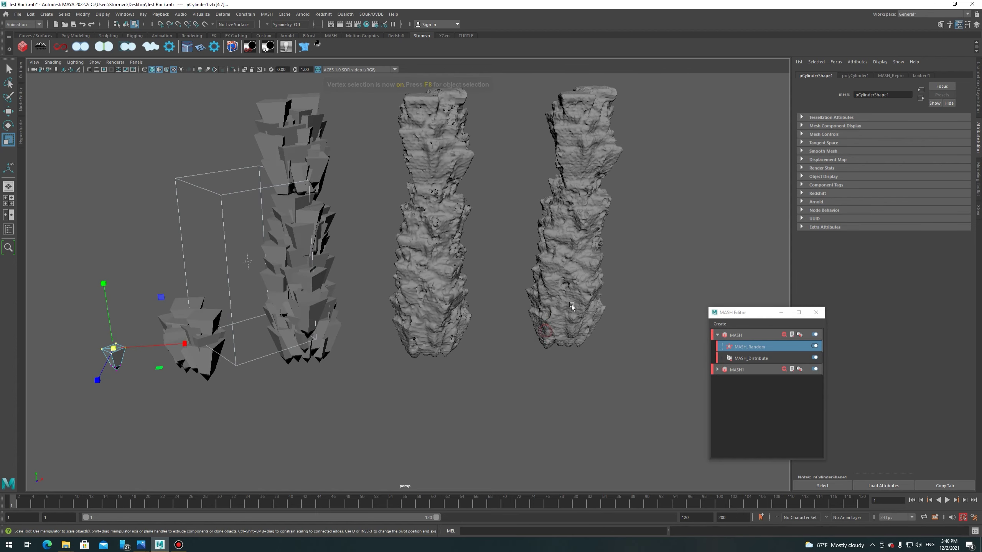
pyautogui.keyDown('alt'); pyautogui.moveTo(603, 215); pyautogui.dragTo(526, 247); pyautogui.keyUp('alt')
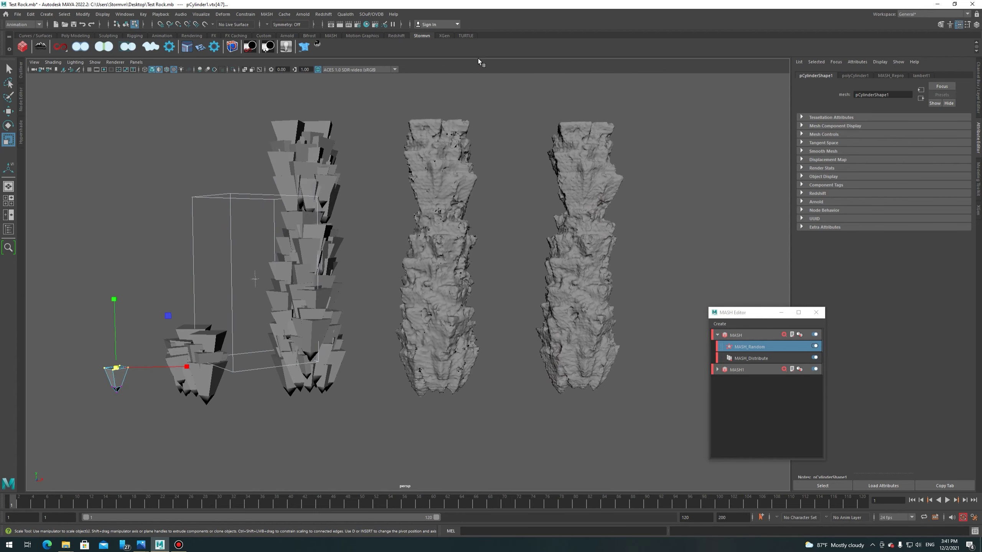
pyautogui.moveTo(130, 388); pyautogui.dragTo(137, 386, button='middle')
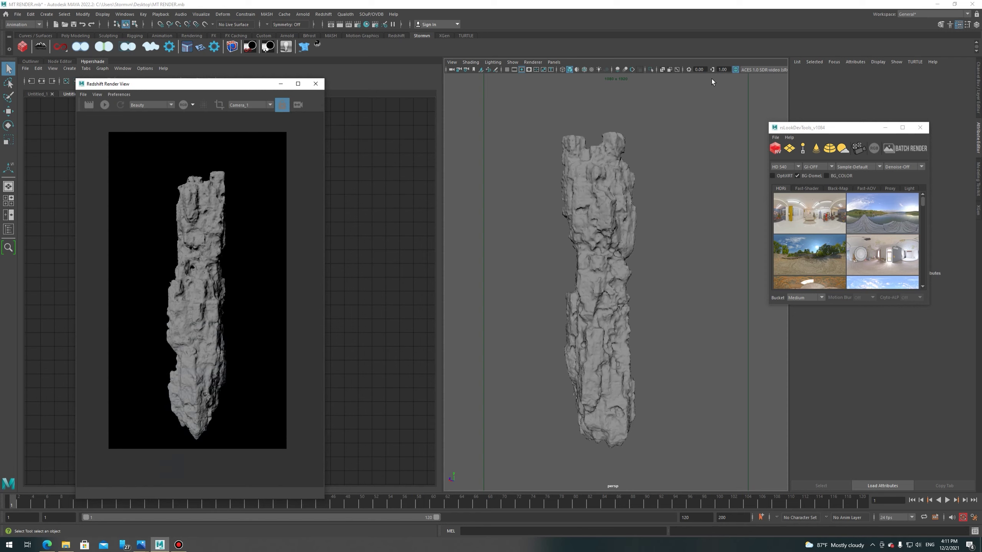
# Orbit to inspect the MT1 pillar's other side, then bring up the textures browser page.
pyautogui.click(566, 293)
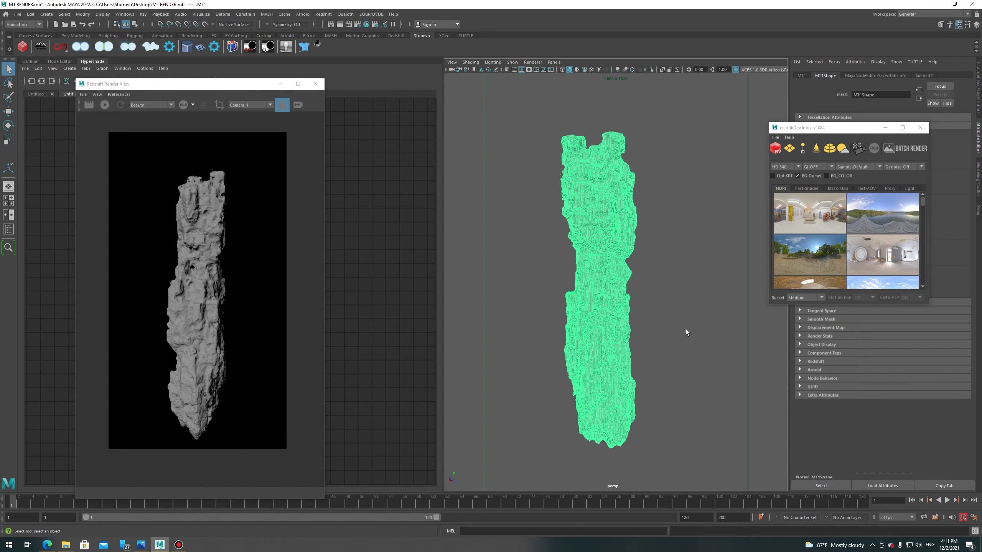
pyautogui.click(679, 303)
pyautogui.scroll(3, 667, 306)
pyautogui.scroll(-3, 667, 306)
pyautogui.moveTo(667, 306)
pyautogui.keyDown('alt'); pyautogui.mouseDown()
pyautogui.moveTo(649, 305)
pyautogui.moveTo(660, 310)
pyautogui.mouseUp(); pyautogui.keyUp('alt')
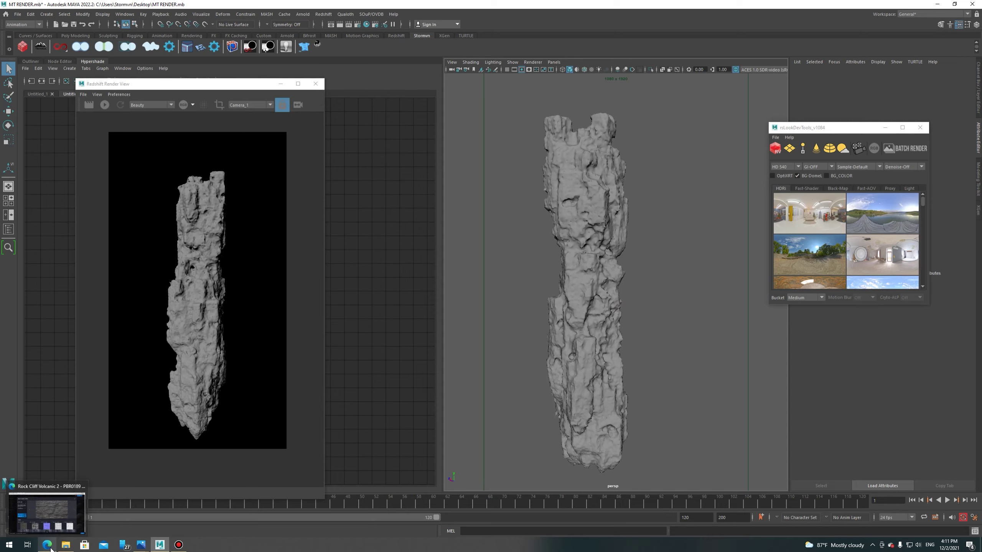
pyautogui.moveTo(47, 545)
pyautogui.click(46, 511)
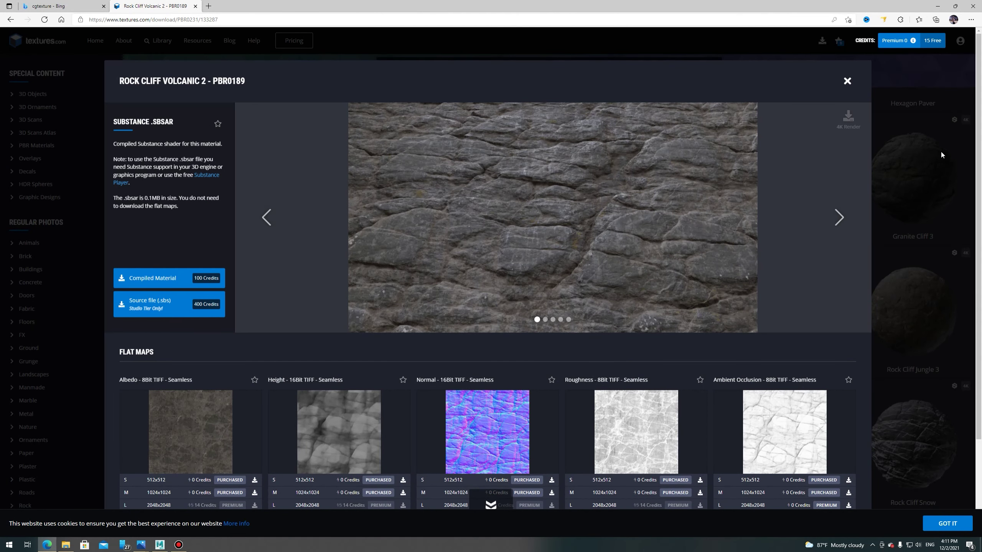
# Review the Rock Cliff Volcanic 2 (PBR0189) maps in the download modal, then close it.
pyautogui.scroll(-3, 393, 333)
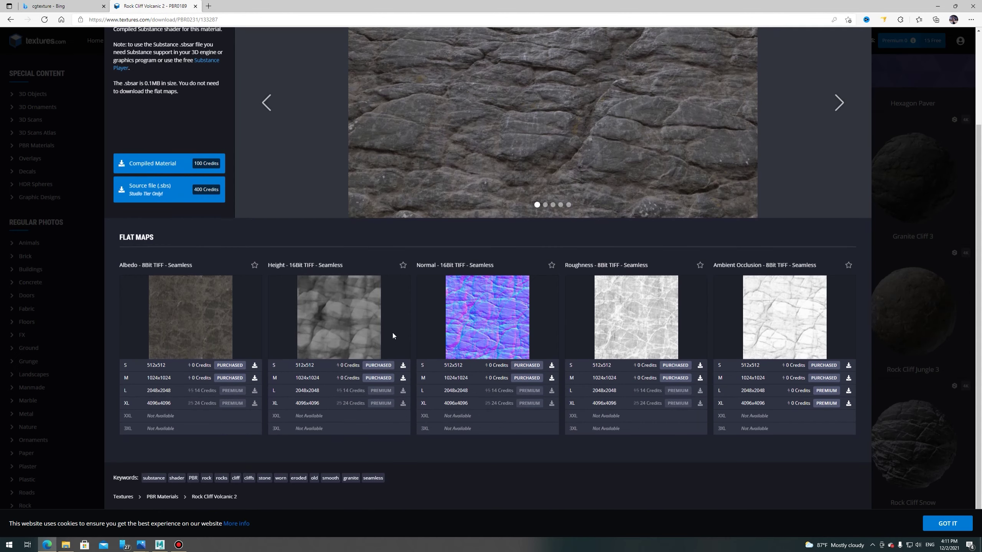
pyautogui.scroll(3, 394, 330)
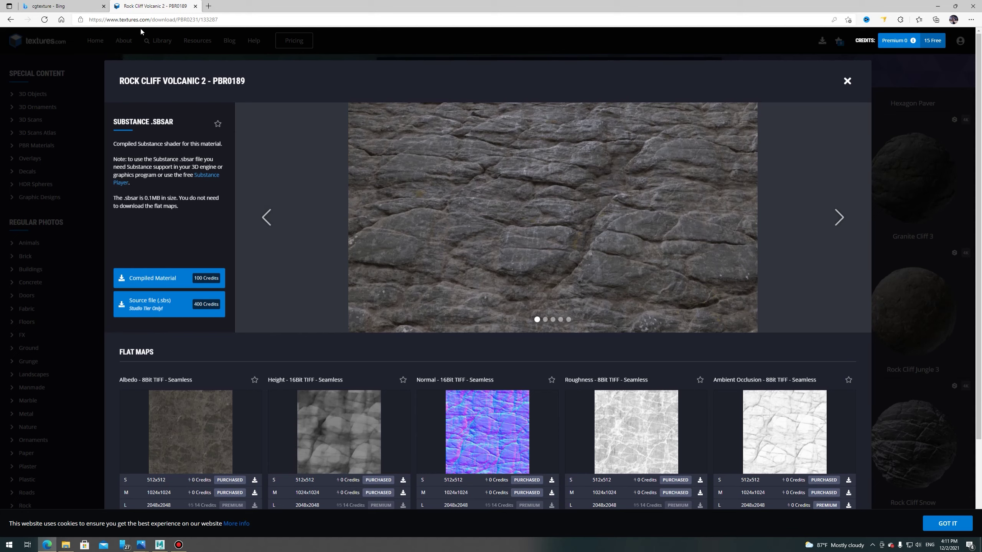
pyautogui.moveTo(120, 83); pyautogui.dragTo(249, 89)
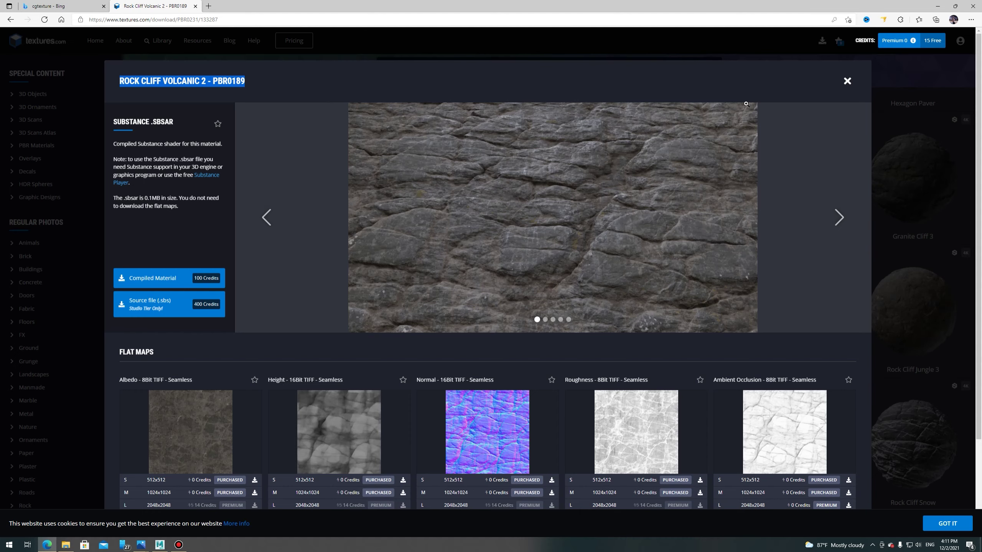
pyautogui.scroll(-3, 641, 142)
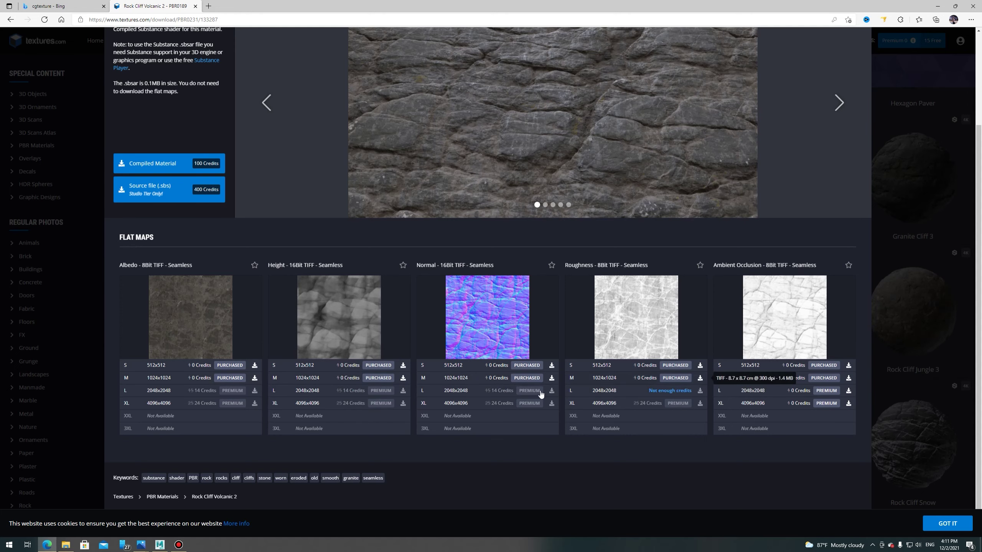
pyautogui.scroll(3, 954, 68)
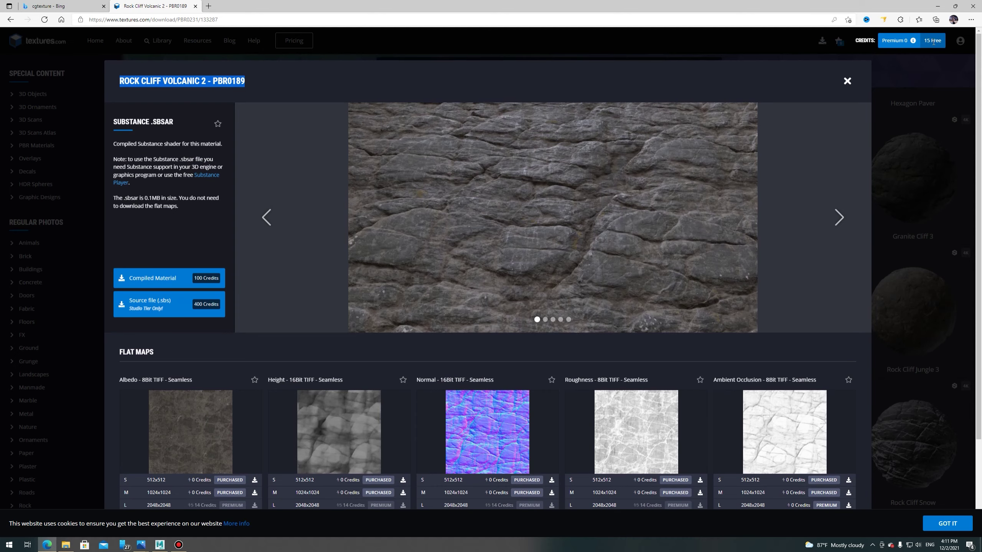
pyautogui.scroll(-3, 605, 291)
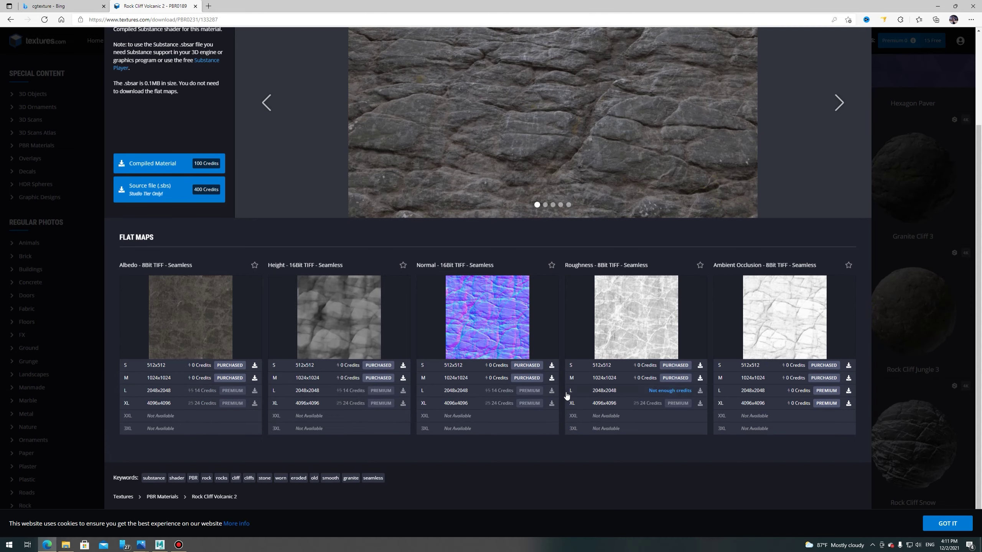
pyautogui.scroll(3, 553, 390)
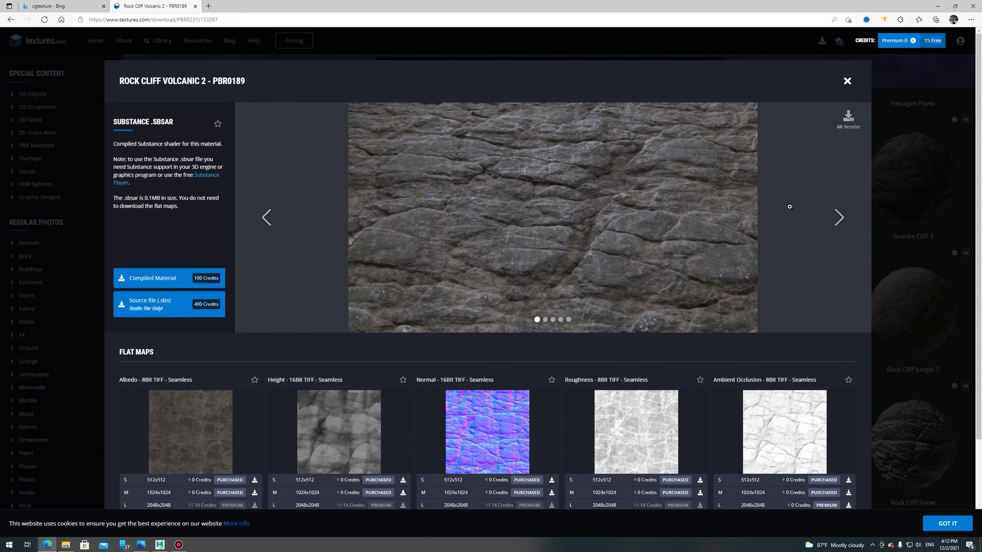
pyautogui.moveTo(529, 204)
pyautogui.click(909, 170)
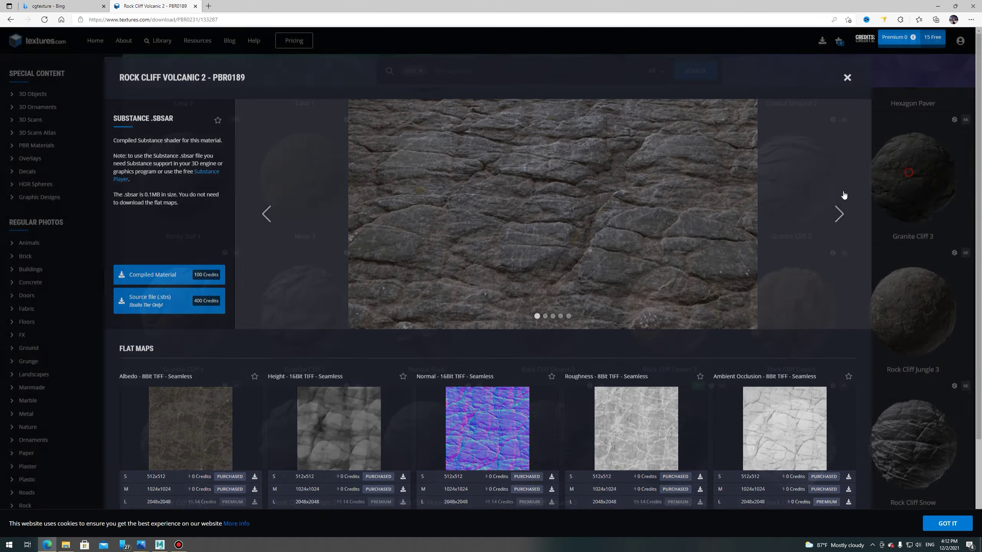
# Browse the rock search results, then return to Maya and close the Redshift Render View.
pyautogui.scroll(-2, 584, 281)
pyautogui.scroll(-6, 580, 282)
pyautogui.scroll(-4, 578, 285)
pyautogui.scroll(-4, 576, 294)
pyautogui.scroll(-5, 579, 318)
pyautogui.scroll(10, 587, 365)
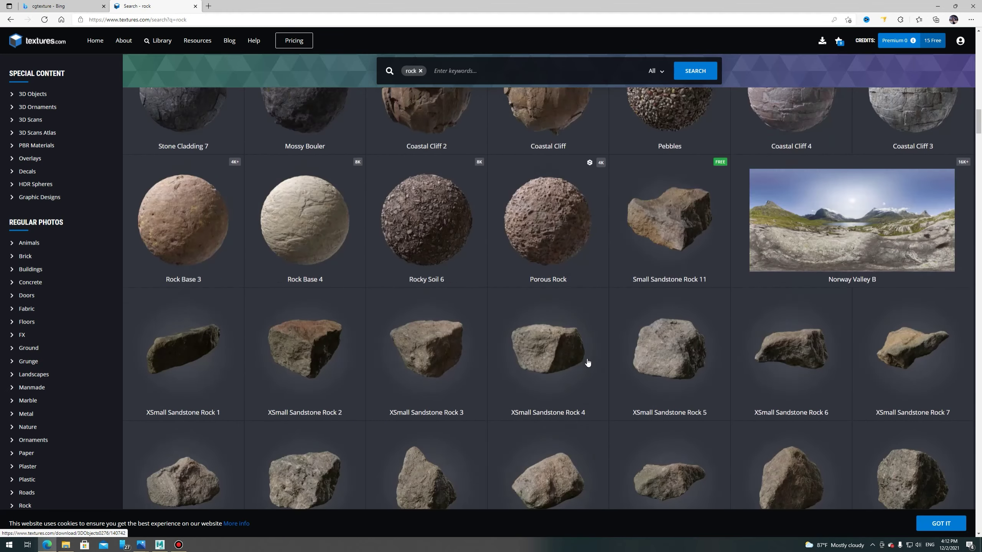
pyautogui.scroll(5, 587, 366)
pyautogui.scroll(5, 587, 364)
pyautogui.scroll(2, 588, 362)
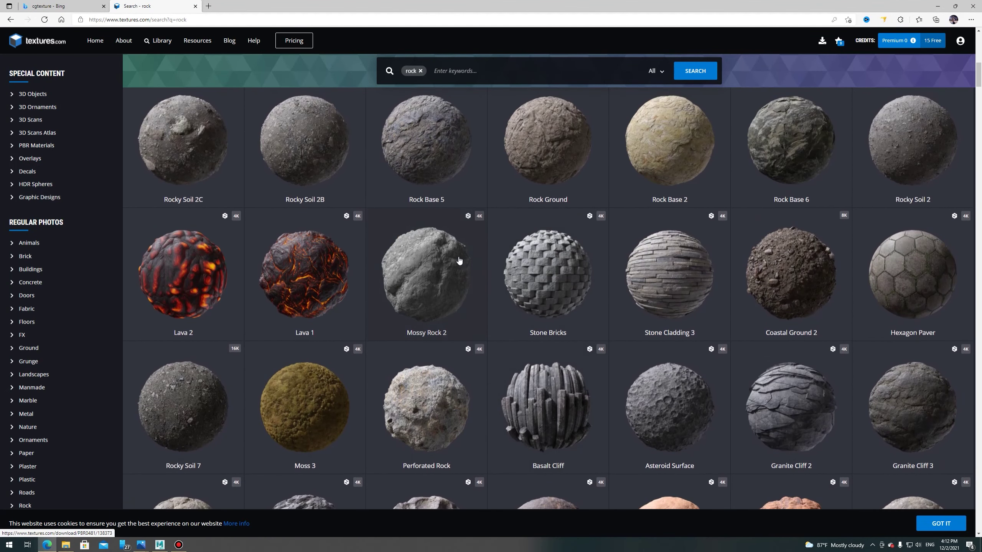
pyautogui.scroll(3, 452, 290)
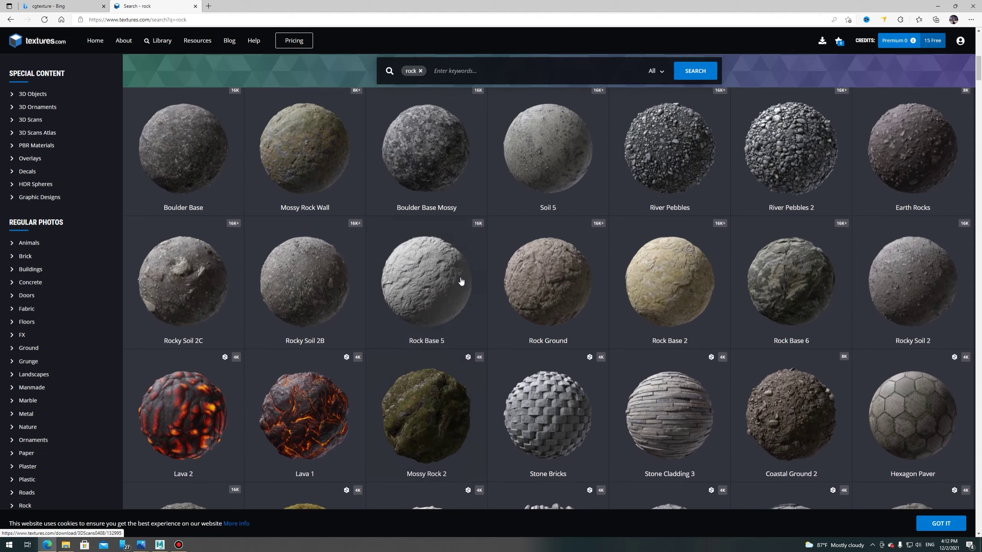
pyautogui.hotkey('alt', 'Tab')
pyautogui.click(369, 74)
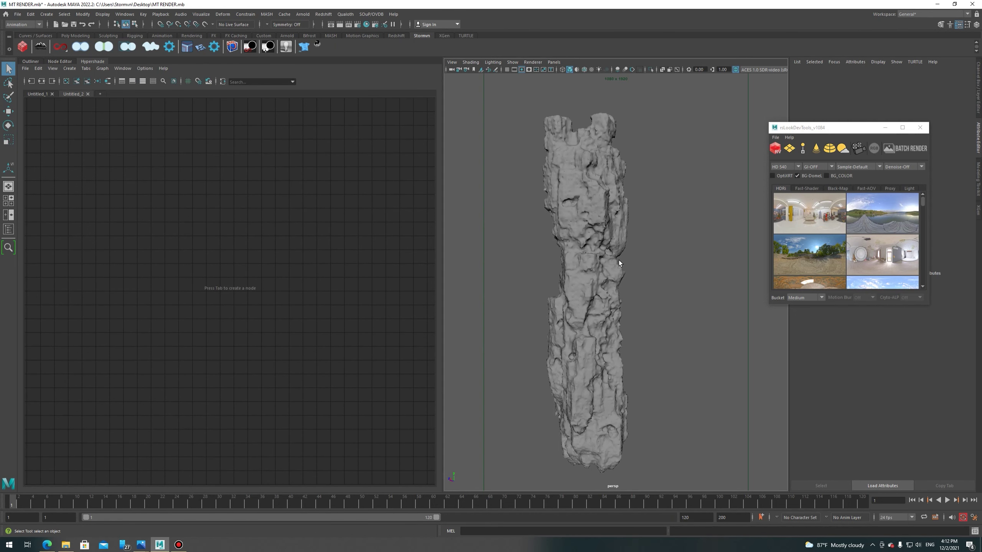
# Tumble around the rock pillar from several angles and select the MT1 mesh.
pyautogui.moveTo(607, 267)
pyautogui.keyDown('alt'); pyautogui.mouseDown()
pyautogui.moveTo(568, 312)
pyautogui.moveTo(592, 265)
pyautogui.moveTo(585, 148)
pyautogui.mouseUp(); pyautogui.keyUp('alt')
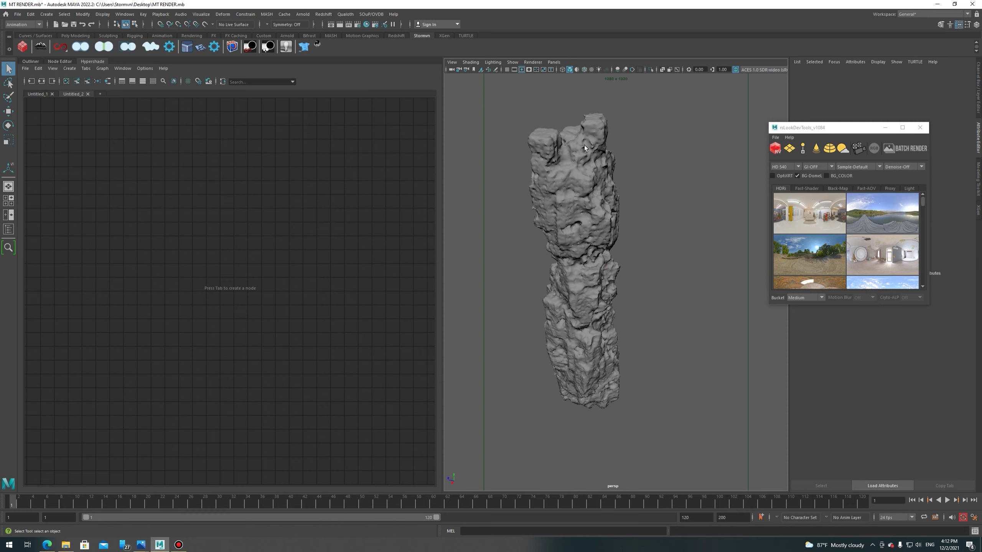
pyautogui.moveTo(648, 142)
pyautogui.keyDown('alt'); pyautogui.mouseDown()
pyautogui.moveTo(605, 314)
pyautogui.moveTo(623, 289)
pyautogui.mouseUp(); pyautogui.keyUp('alt')
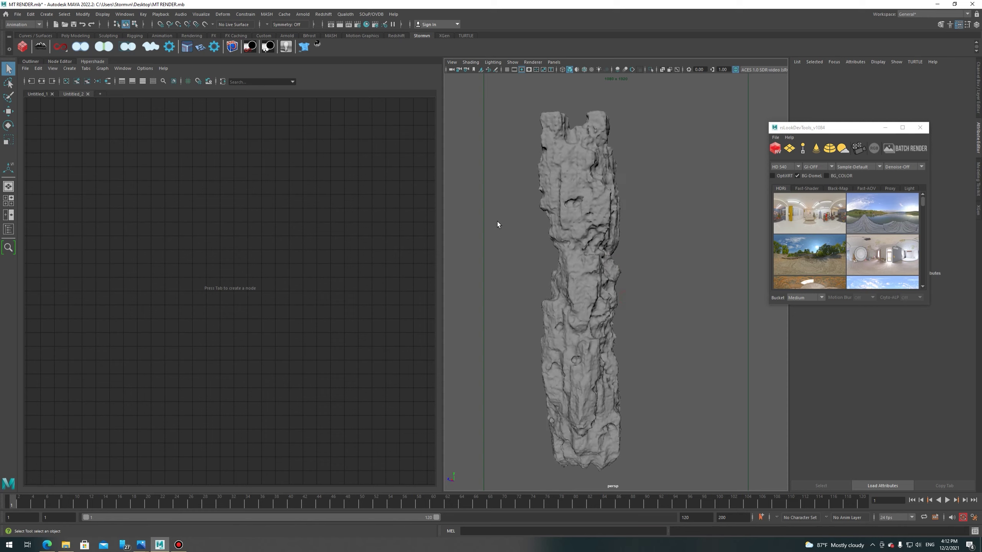
pyautogui.moveTo(500, 219); pyautogui.dragTo(673, 344)
pyautogui.click(681, 263)
pyautogui.moveTo(680, 264); pyautogui.dragTo(487, 312)
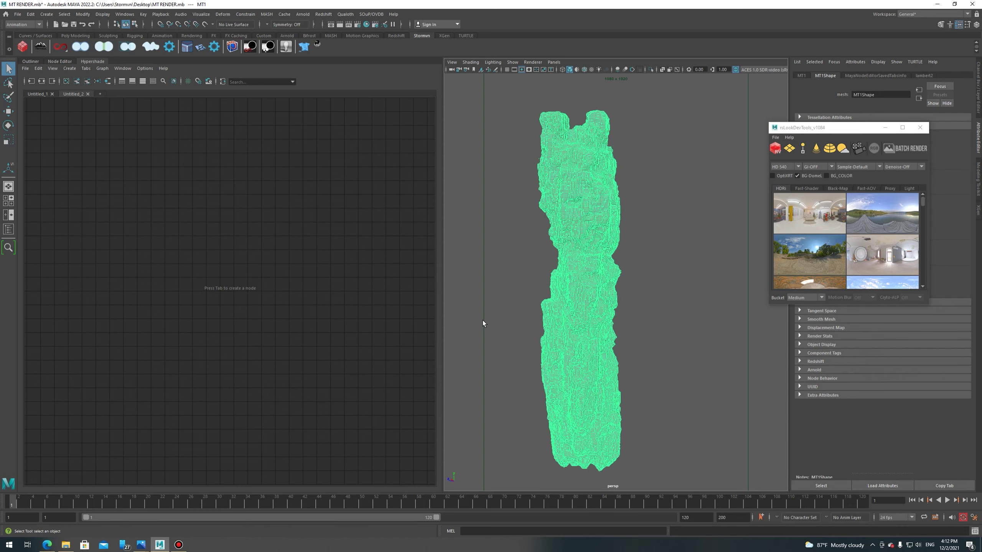
# Export a baked texture from FastMtTools' Bake Texture tab, creating the MT_Snow1/MT_Snow2/multiplyDivide1/lambert3 network.
pyautogui.click(41, 47)
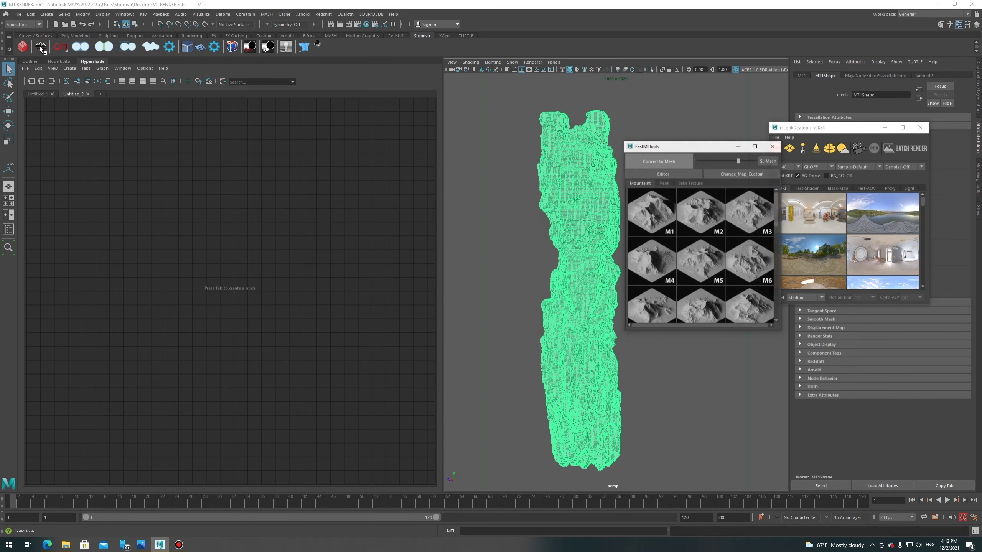
pyautogui.moveTo(680, 149)
pyautogui.mouseDown()
pyautogui.moveTo(599, 152)
pyautogui.moveTo(679, 153)
pyautogui.mouseUp()
pyautogui.click(675, 189)
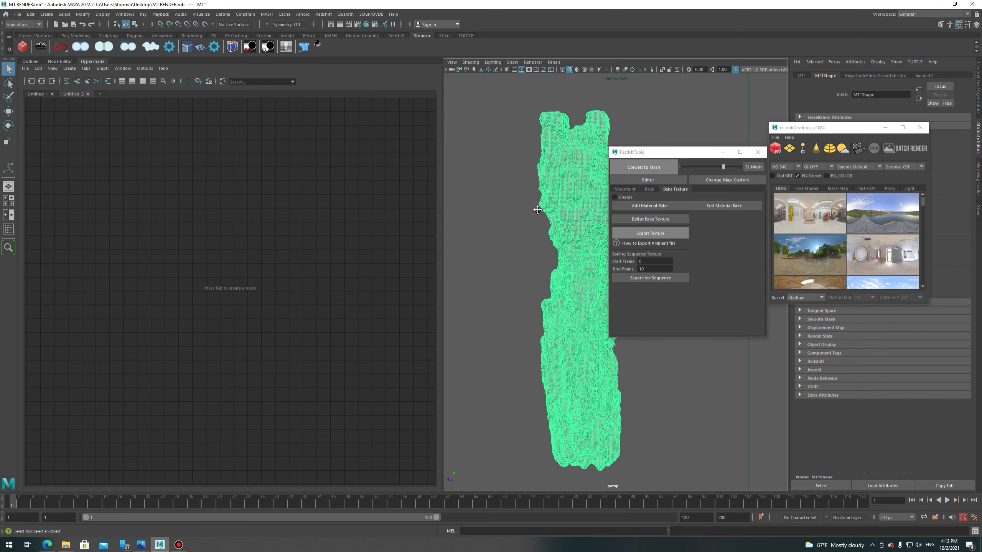
pyautogui.keyDown('alt'); pyautogui.moveTo(538, 210); pyautogui.dragTo(514, 207, button='middle'); pyautogui.keyUp('alt')
pyautogui.click(615, 197)
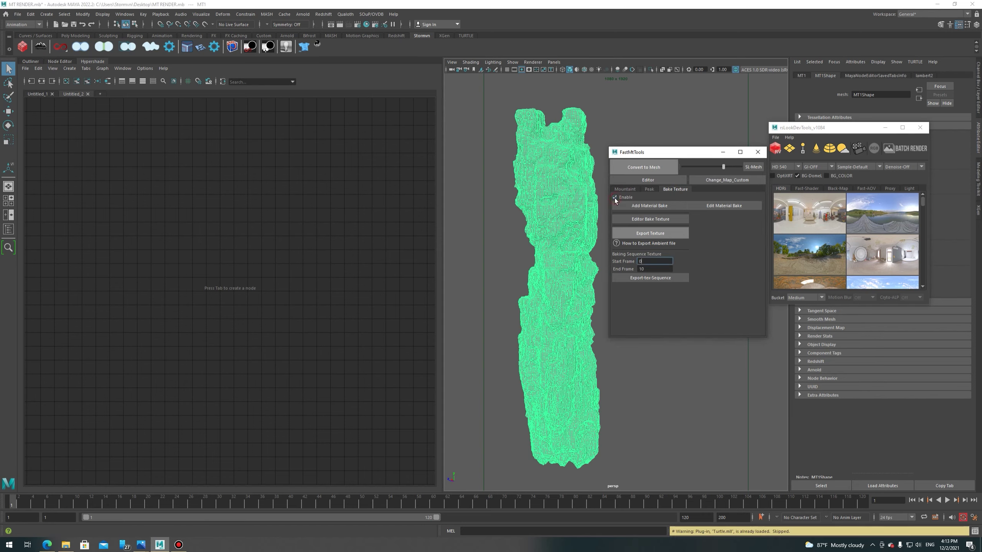
pyautogui.keyDown('alt'); pyautogui.moveTo(526, 228); pyautogui.dragTo(509, 220, button='middle'); pyautogui.keyUp('alt')
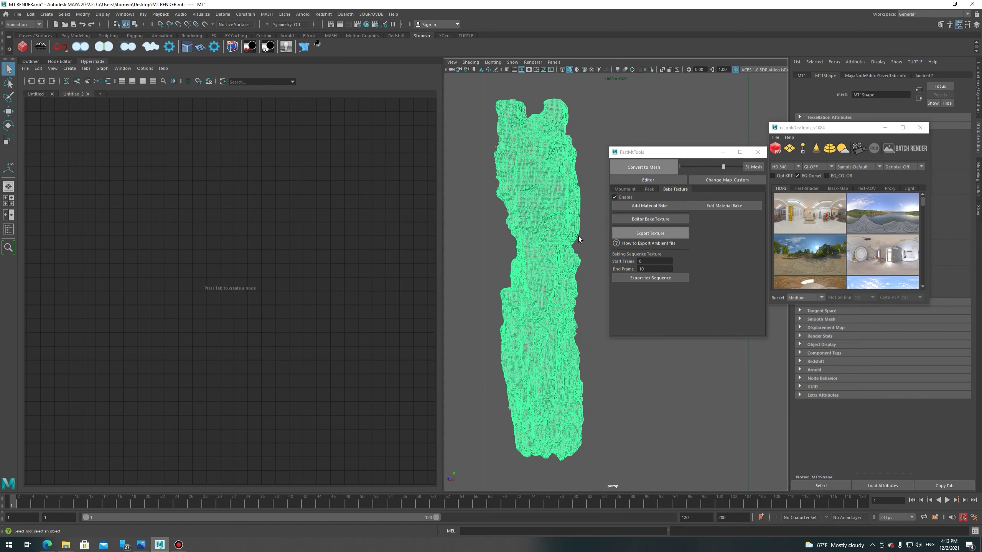
pyautogui.click(634, 230)
pyautogui.click(645, 208)
pyautogui.keyDown('alt'); pyautogui.moveTo(526, 206); pyautogui.dragTo(549, 193); pyautogui.keyUp('alt')
# Preview the material bake on the pillar and lower the snow Threshold to 0.5281.
pyautogui.press('6')
pyautogui.moveTo(644, 161); pyautogui.dragTo(770, 164)
pyautogui.keyDown('alt'); pyautogui.moveTo(533, 236); pyautogui.dragTo(552, 239); pyautogui.keyUp('alt')
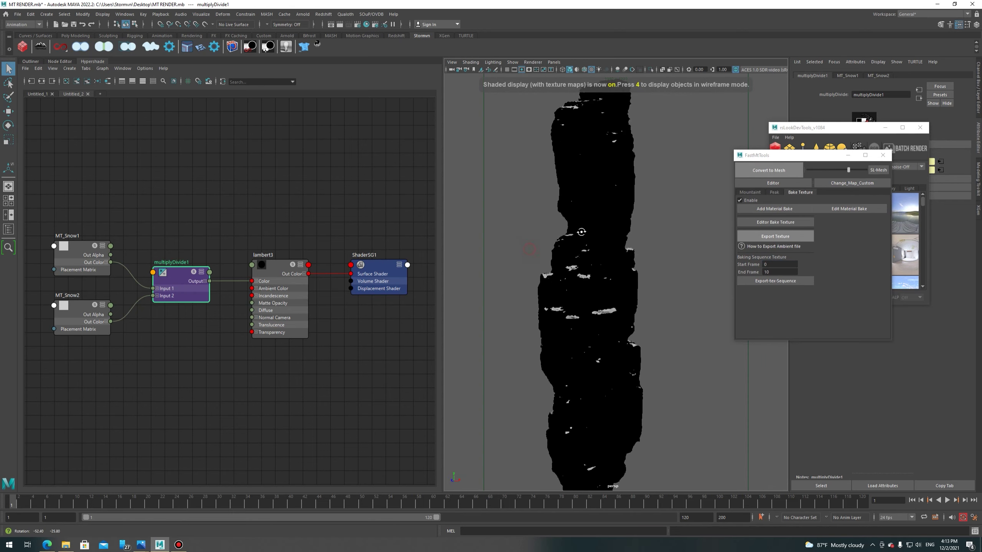
pyautogui.moveTo(552, 239)
pyautogui.keyDown('alt'); pyautogui.mouseDown(button='right')
pyautogui.moveTo(560, 256)
pyautogui.moveTo(549, 240)
pyautogui.mouseUp(button='right'); pyautogui.keyUp('alt')
pyautogui.keyDown('alt'); pyautogui.moveTo(549, 240); pyautogui.dragTo(579, 187); pyautogui.keyUp('alt')
pyautogui.click(579, 187)
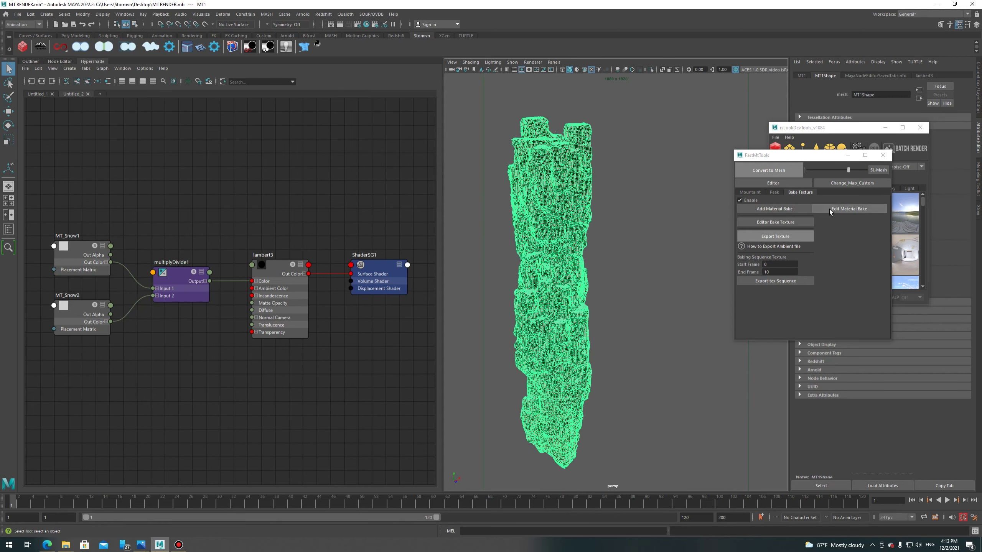
pyautogui.click(849, 208)
pyautogui.moveTo(275, 203)
pyautogui.mouseDown()
pyautogui.moveTo(441, 212)
pyautogui.moveTo(662, 198)
pyautogui.mouseUp()
pyautogui.moveTo(728, 204); pyautogui.dragTo(719, 206)
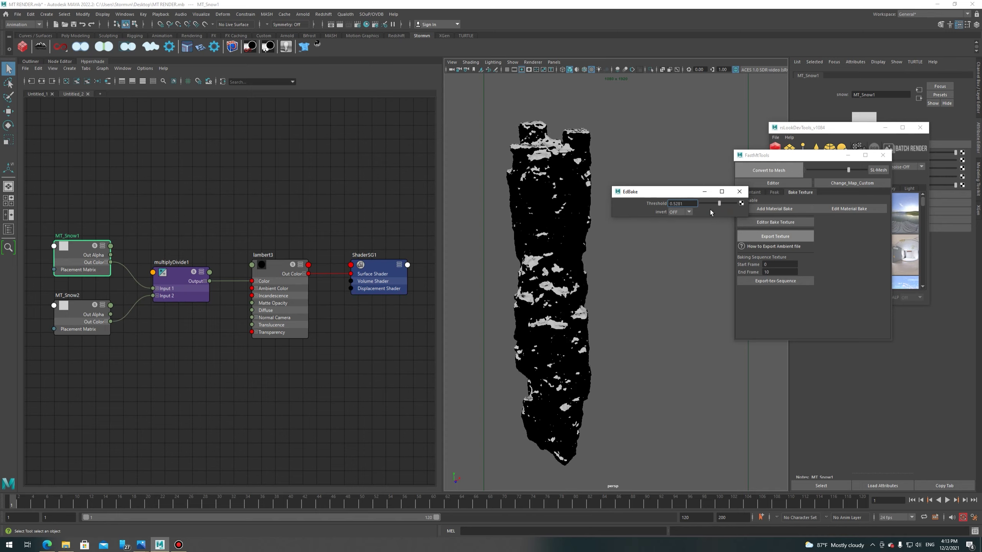
pyautogui.moveTo(618, 251)
pyautogui.keyDown('alt'); pyautogui.mouseDown()
pyautogui.moveTo(625, 273)
pyautogui.moveTo(599, 299)
pyautogui.moveTo(623, 270)
pyautogui.mouseUp(); pyautogui.keyUp('alt')
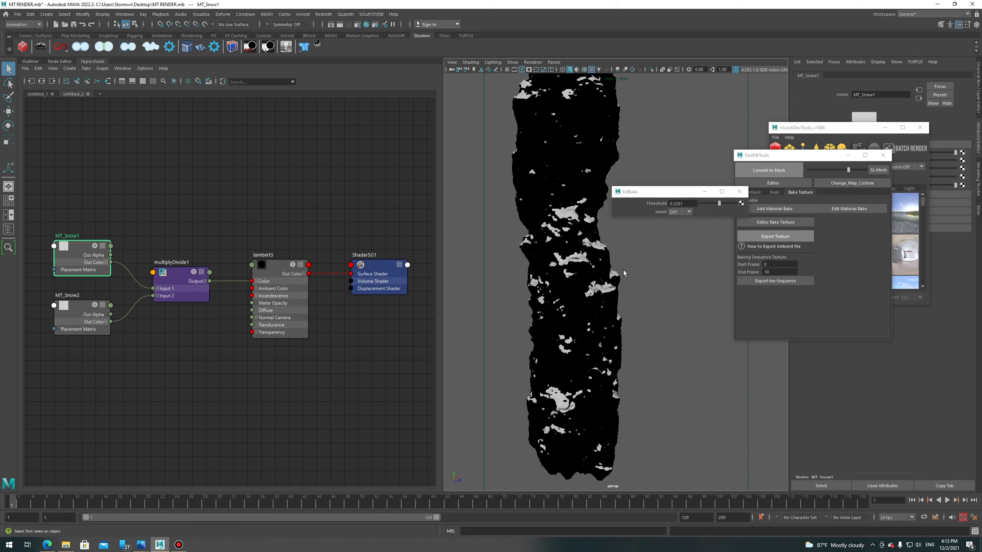
# Toggle the snow mask Invert on and back off, then close the EdBake window.
pyautogui.moveTo(657, 192); pyautogui.dragTo(694, 188)
pyautogui.click(714, 209)
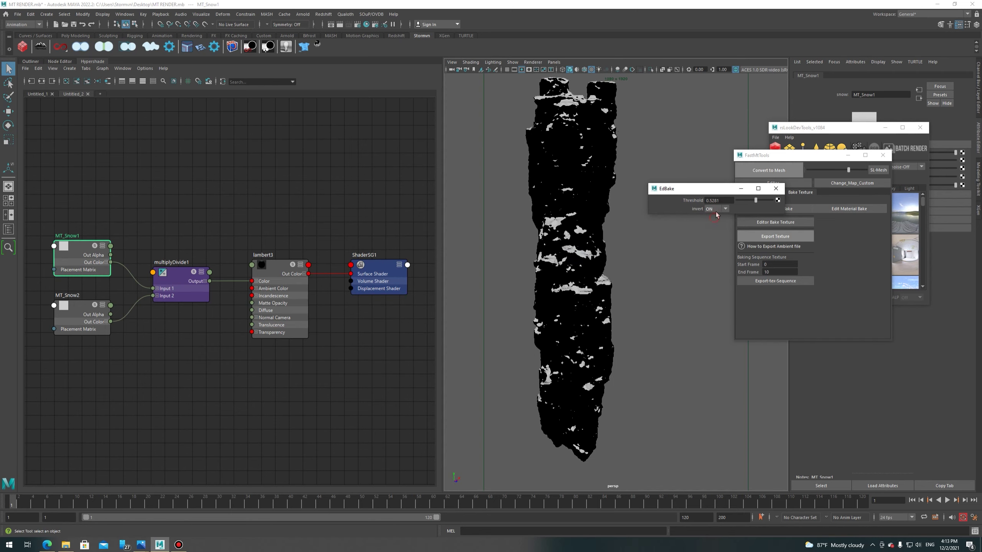
pyautogui.click(718, 216)
pyautogui.moveTo(607, 246)
pyautogui.keyDown('alt'); pyautogui.mouseDown()
pyautogui.moveTo(613, 258)
pyautogui.moveTo(681, 257)
pyautogui.mouseUp(); pyautogui.keyUp('alt')
pyautogui.click(713, 209)
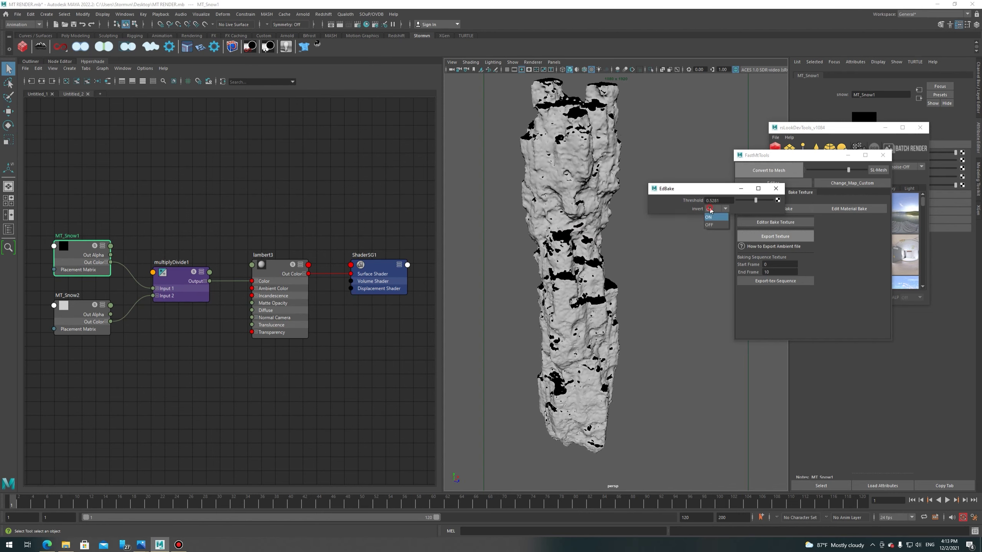
pyautogui.click(713, 226)
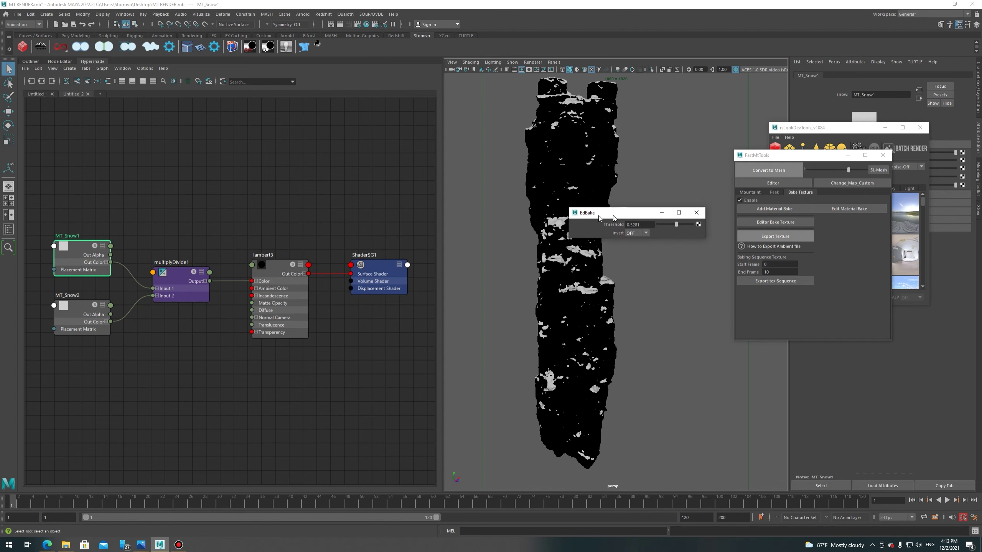
pyautogui.moveTo(672, 190); pyautogui.dragTo(663, 202)
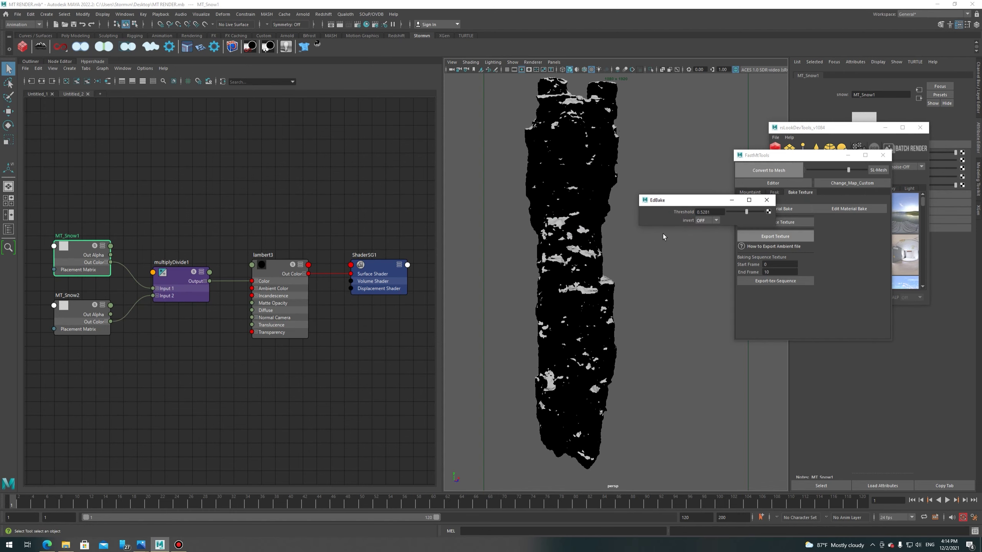
pyautogui.keyDown('alt'); pyautogui.moveTo(589, 240); pyautogui.dragTo(619, 241); pyautogui.keyUp('alt')
pyautogui.click(767, 200)
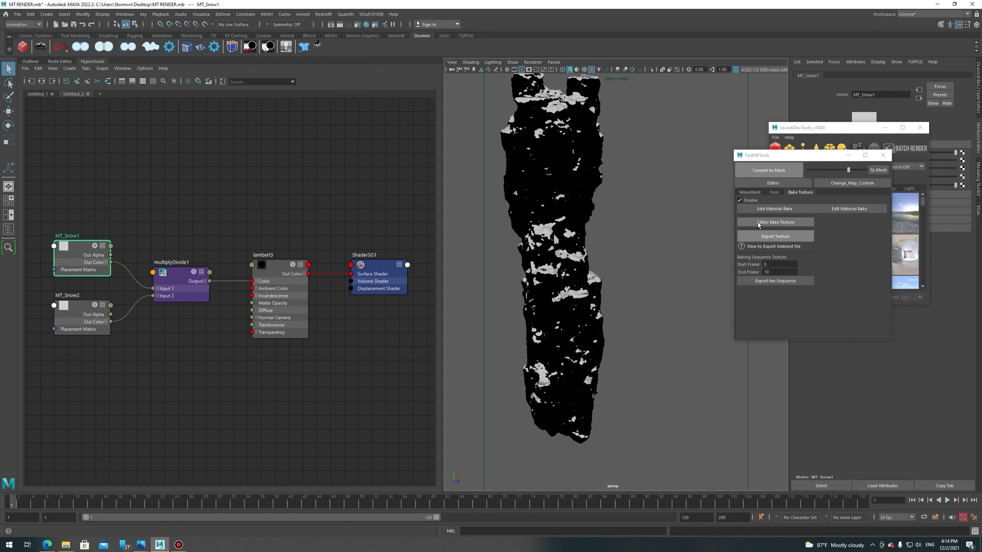
# Set the bake to Bake Texture mode at 1024 x 1024, Albedo on, Targa output.
pyautogui.click(776, 225)
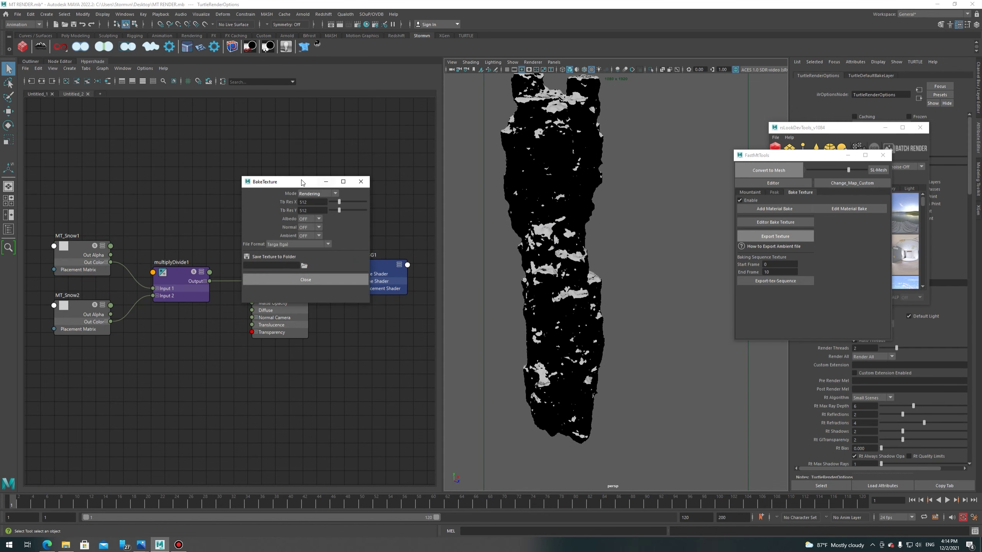
pyautogui.moveTo(291, 184); pyautogui.dragTo(532, 205)
pyautogui.click(559, 215)
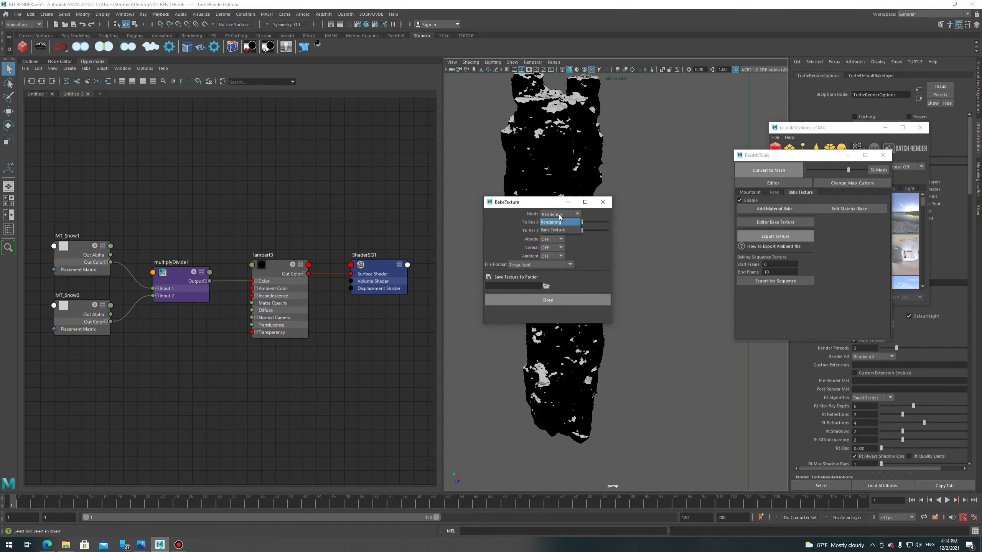
pyautogui.click(572, 231)
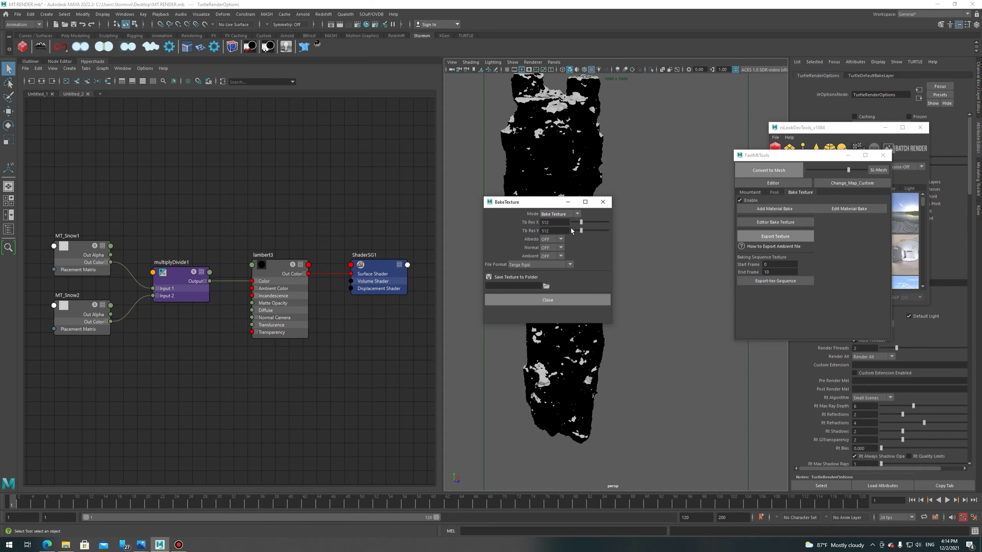
pyautogui.click(555, 221)
pyautogui.write('1024')
pyautogui.click(554, 229)
pyautogui.click(560, 239)
pyautogui.click(556, 251)
pyautogui.click(538, 265)
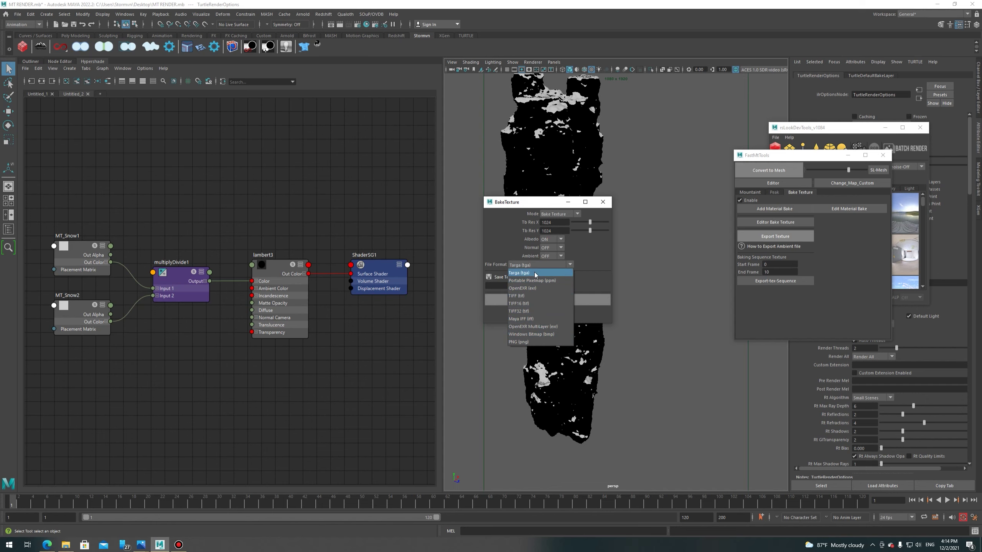
pyautogui.click(519, 273)
pyautogui.click(547, 286)
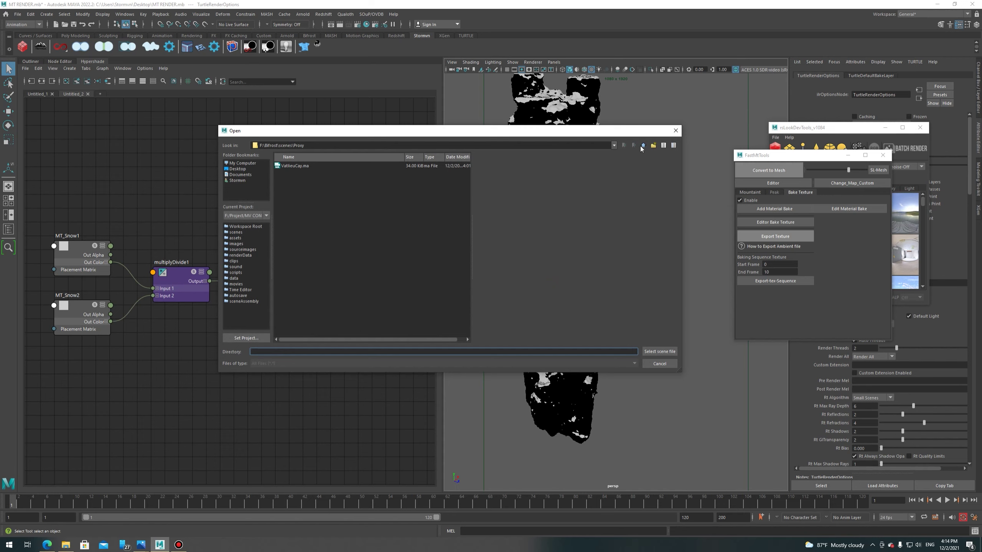
# Make a new Desktop folder TestRD the bake output, close the settings and reselect the mesh.
pyautogui.click(642, 146)
pyautogui.scroll(-6, 368, 268)
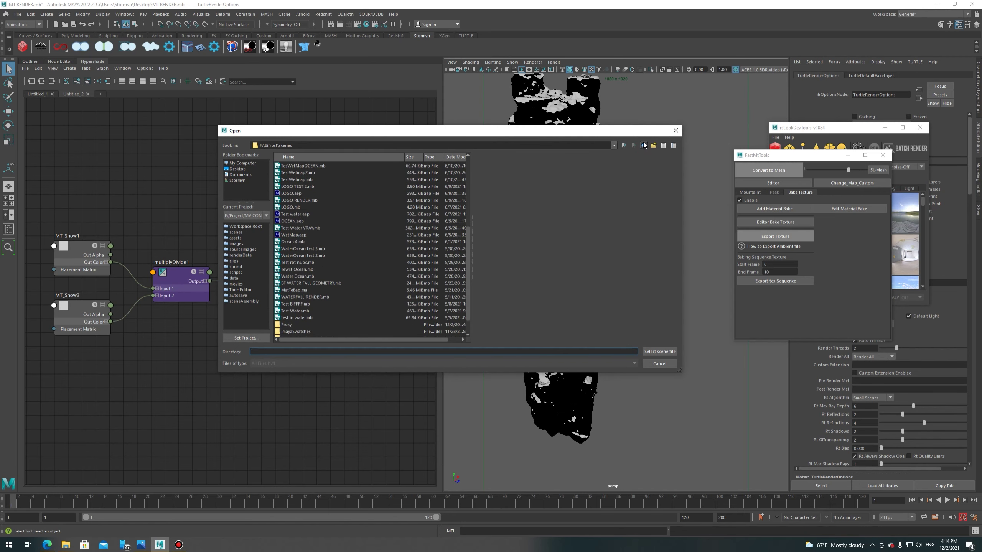
pyautogui.scroll(3, 366, 276)
pyautogui.scroll(3, 366, 276)
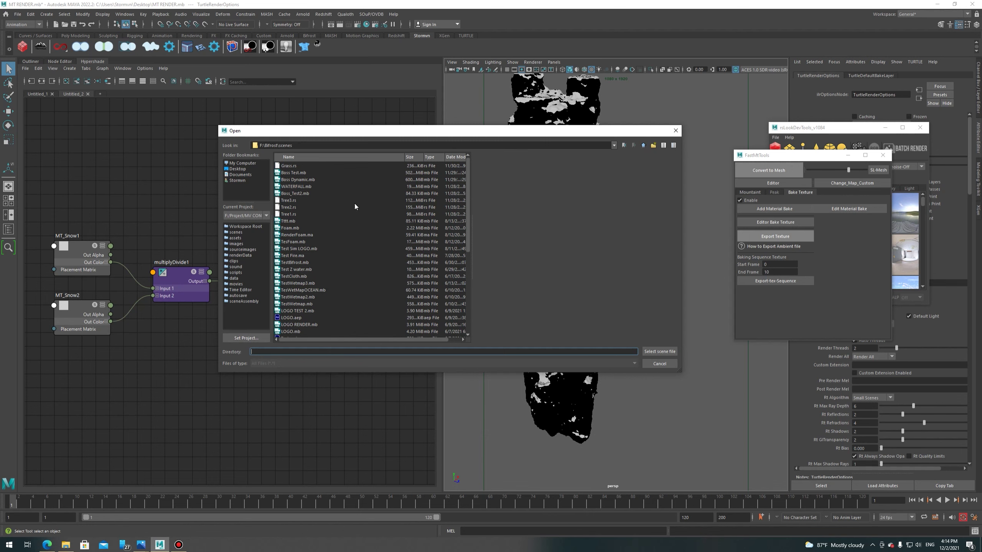
pyautogui.click(235, 169)
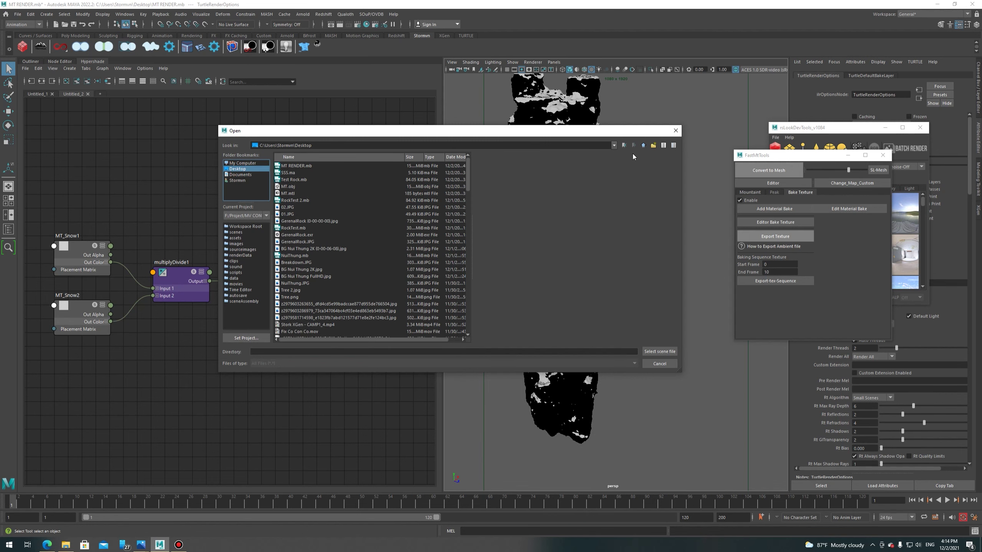
pyautogui.click(653, 145)
pyautogui.write('TestKD')
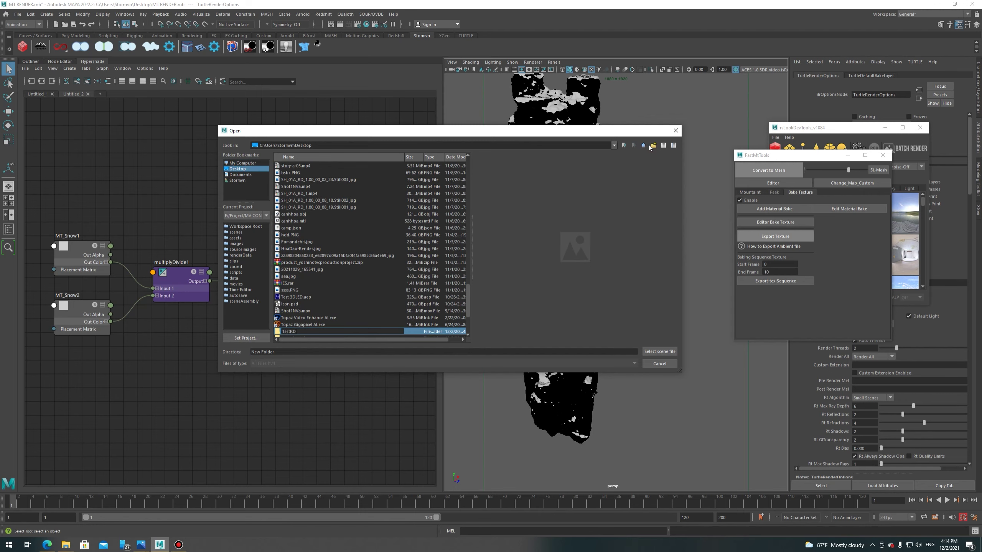
pyautogui.press('Return')
pyautogui.press('Return')
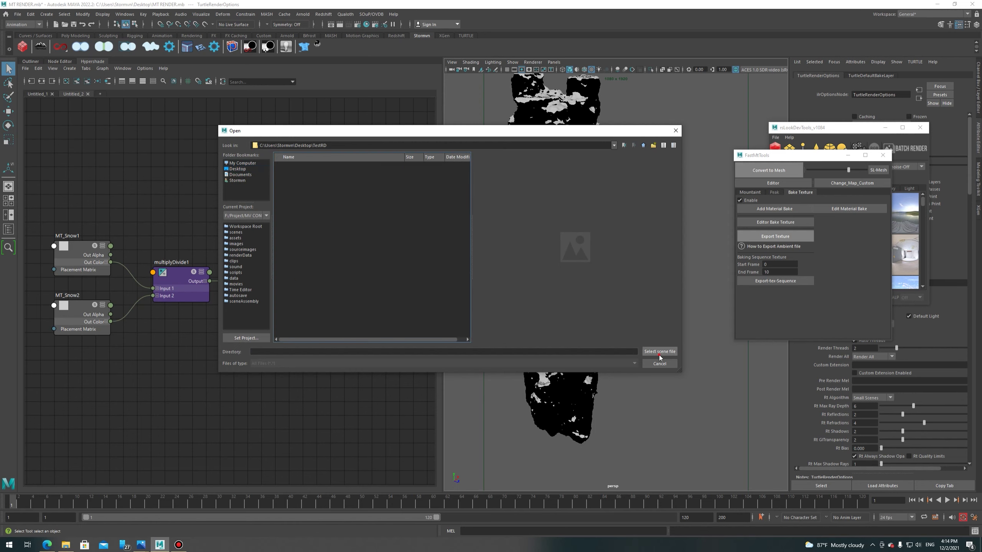
pyautogui.click(659, 353)
pyautogui.click(553, 302)
pyautogui.moveTo(647, 164); pyautogui.dragTo(590, 213)
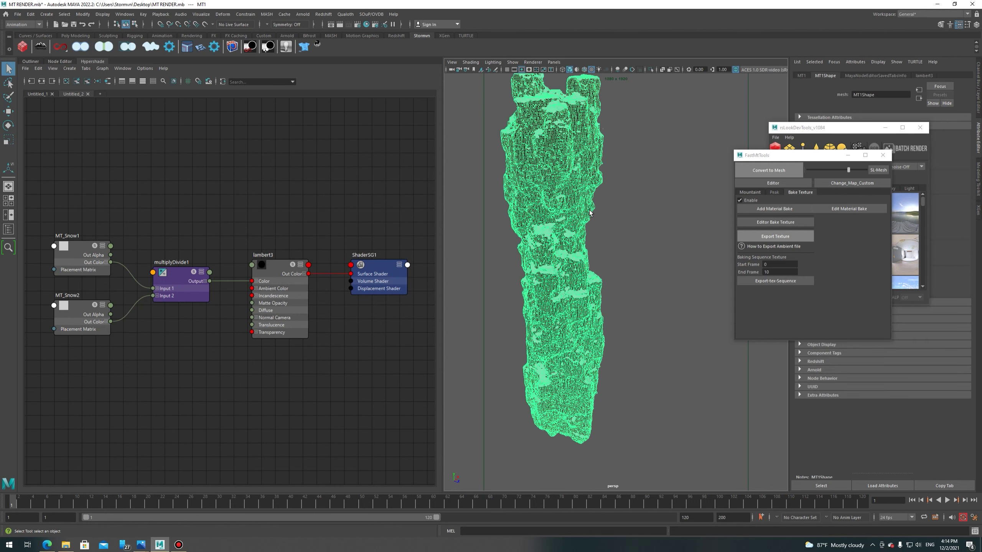
# Run the snow mask bake, then reselect and frame the pillar.
pyautogui.click(775, 236)
pyautogui.click(681, 237)
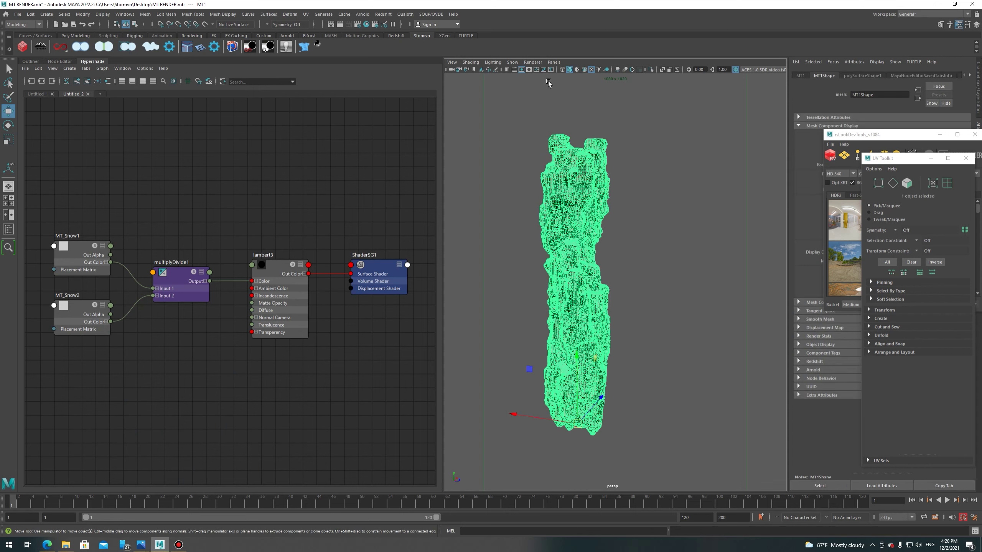
pyautogui.click(591, 94)
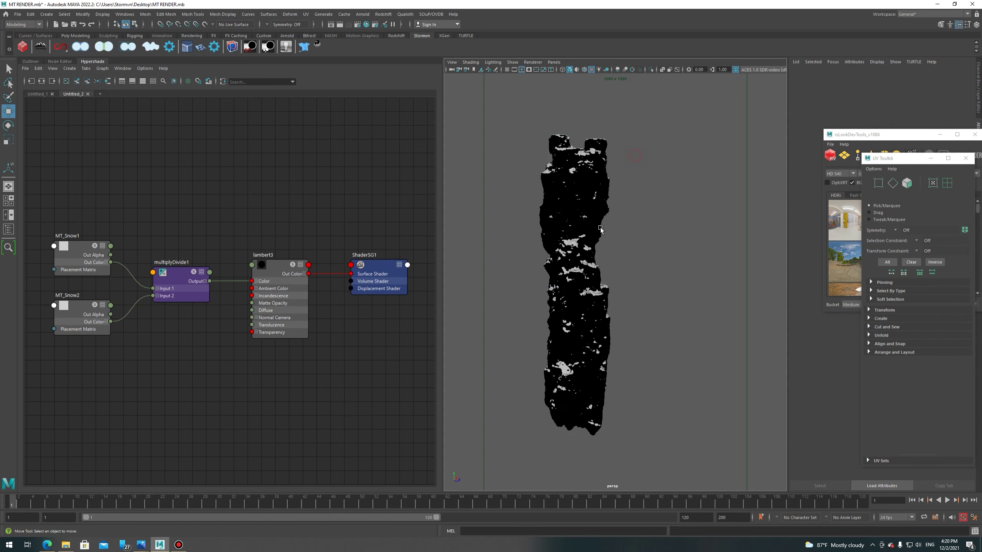
pyautogui.moveTo(515, 202); pyautogui.dragTo(636, 308)
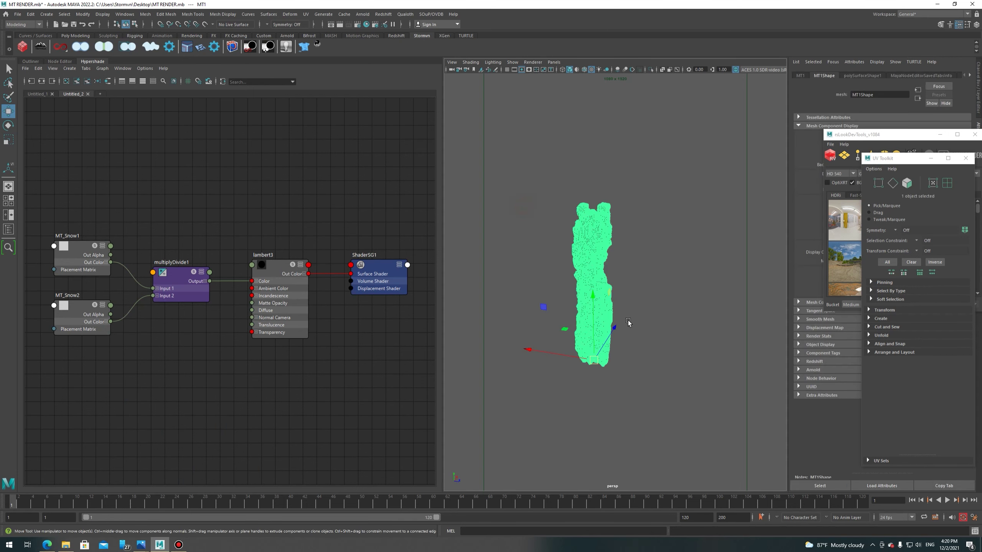
pyautogui.press('f')
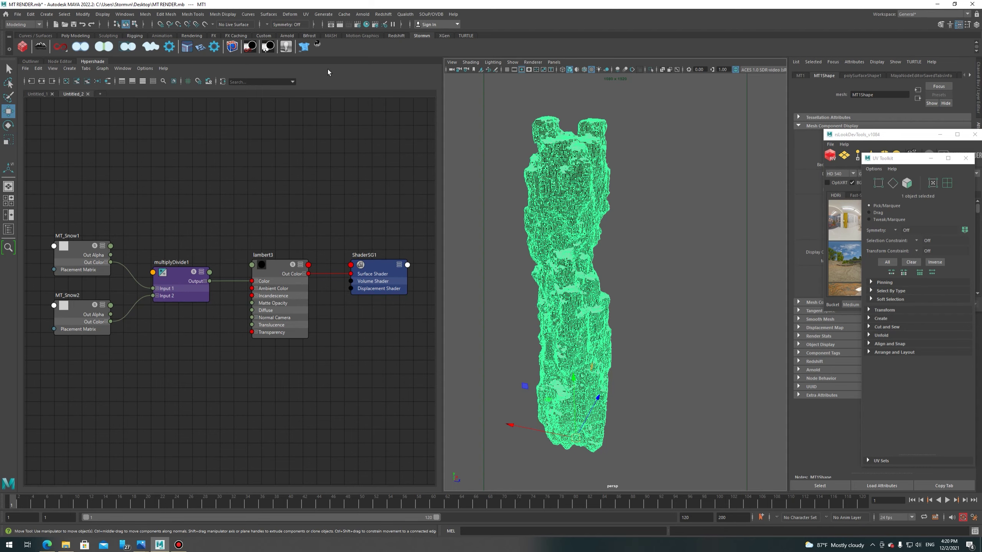
# Check in the UV Editor that the pillar's UVs fill the 1001 tile, then deselect.
pyautogui.click(306, 14)
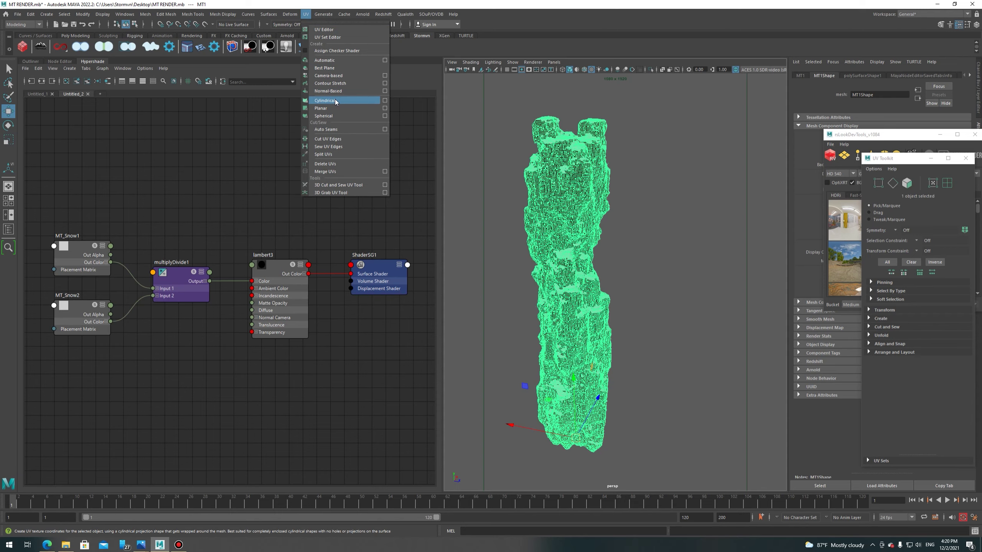
pyautogui.click(305, 14)
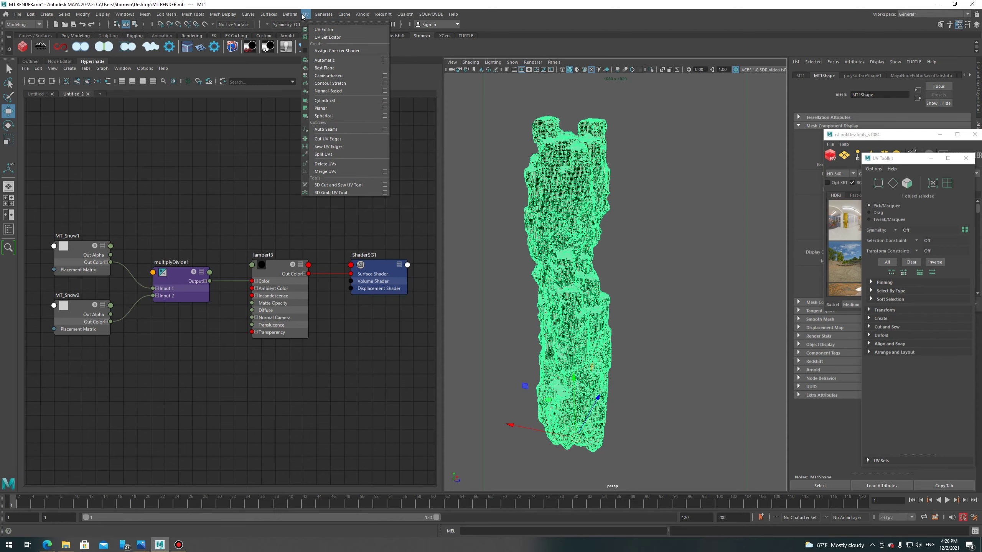
pyautogui.click(324, 30)
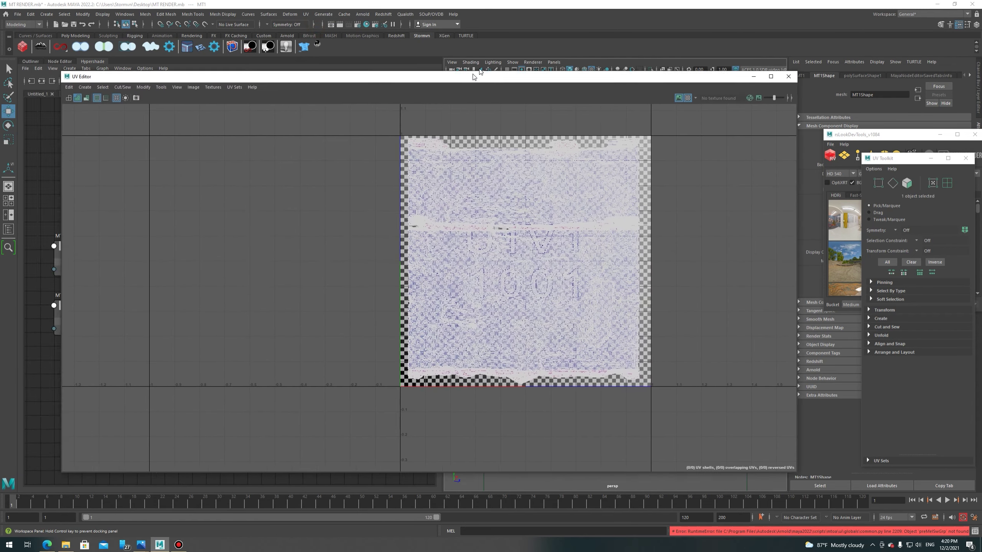
pyautogui.moveTo(474, 76); pyautogui.dragTo(440, 68)
pyautogui.keyDown('alt'); pyautogui.moveTo(595, 236); pyautogui.dragTo(495, 259, button='middle'); pyautogui.keyUp('alt')
pyautogui.moveTo(417, 223); pyautogui.dragTo(450, 222, button='right')
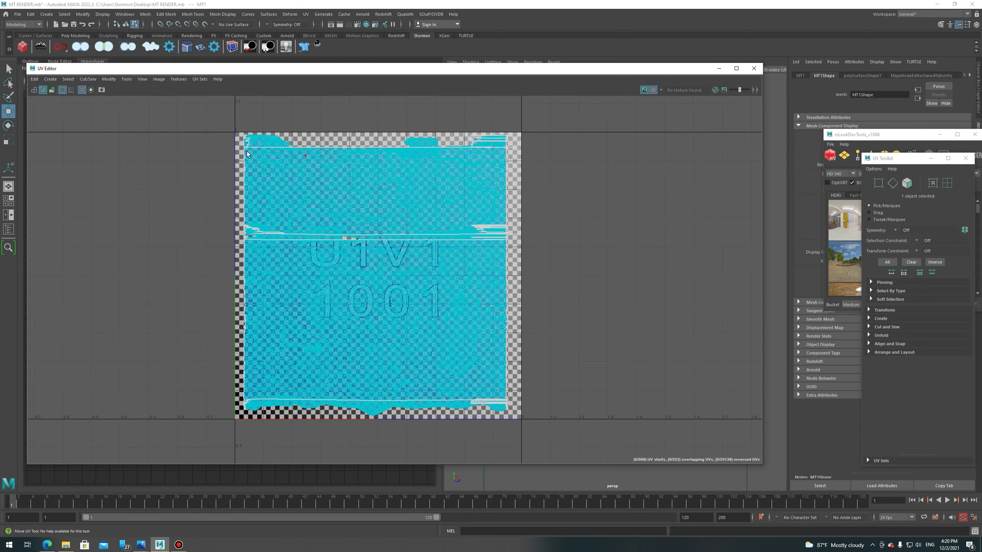
pyautogui.press('f')
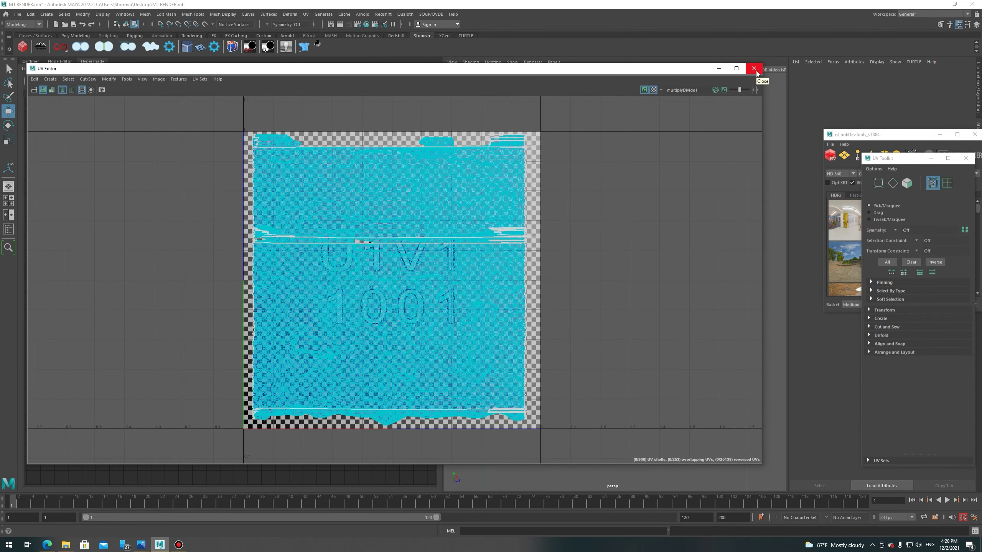
pyautogui.click(755, 69)
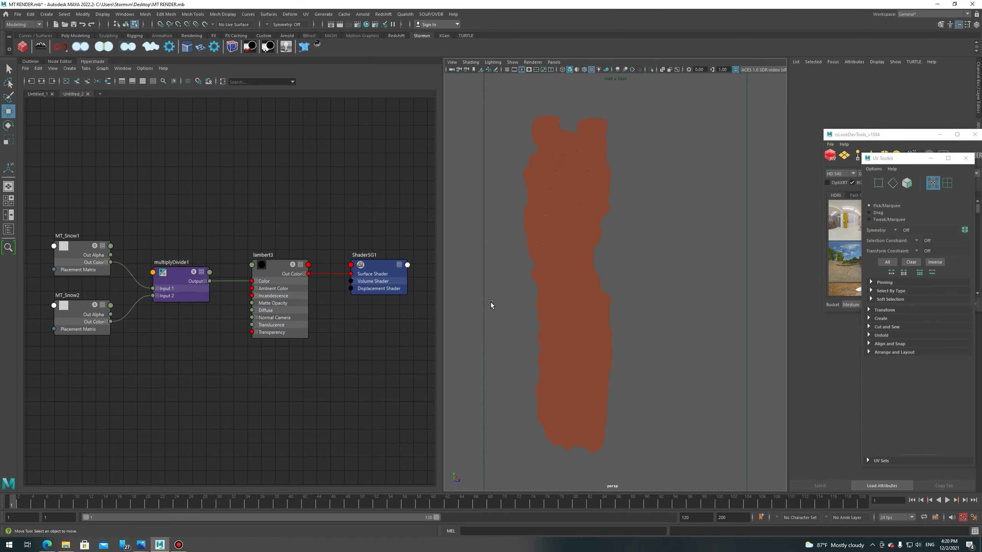
pyautogui.press('F8')
pyautogui.click(628, 267)
pyautogui.moveTo(627, 274)
pyautogui.keyDown('alt'); pyautogui.mouseDown()
pyautogui.moveTo(628, 326)
pyautogui.moveTo(627, 293)
pyautogui.mouseUp(); pyautogui.keyUp('alt')
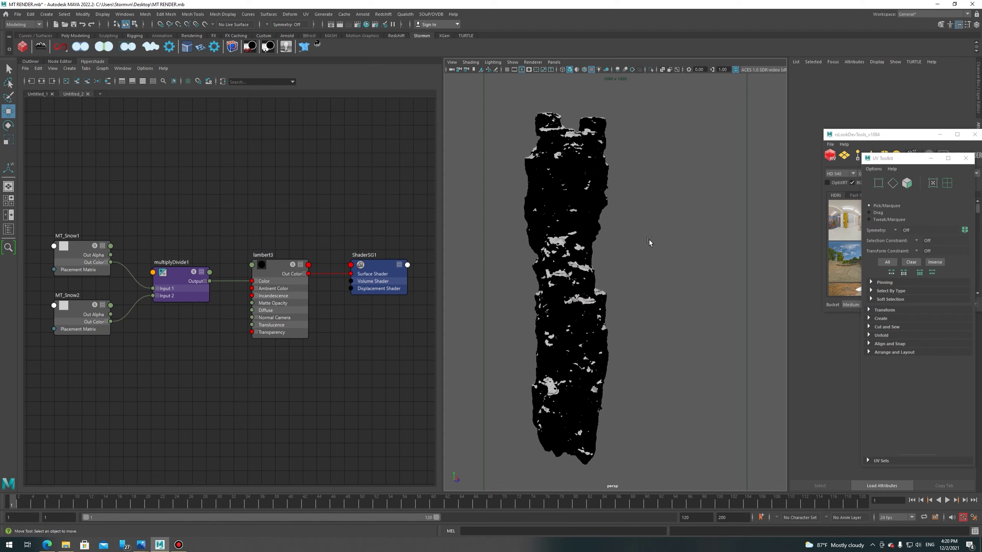
# Enable baking in FastMtTools, bake the mask at 1024 x 1024, and close the preview.
pyautogui.click(596, 240)
pyautogui.click(60, 46)
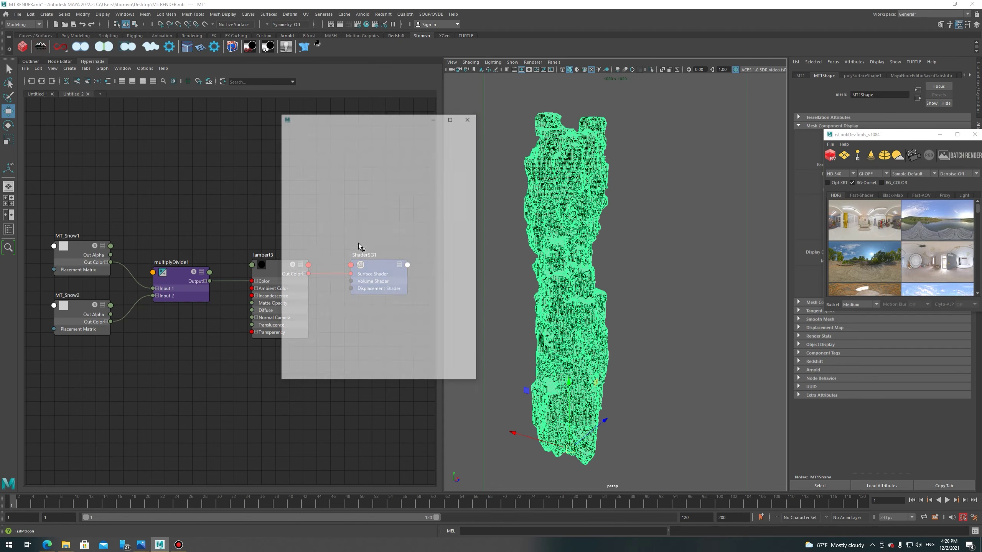
pyautogui.moveTo(692, 157); pyautogui.dragTo(730, 132)
pyautogui.click(734, 168)
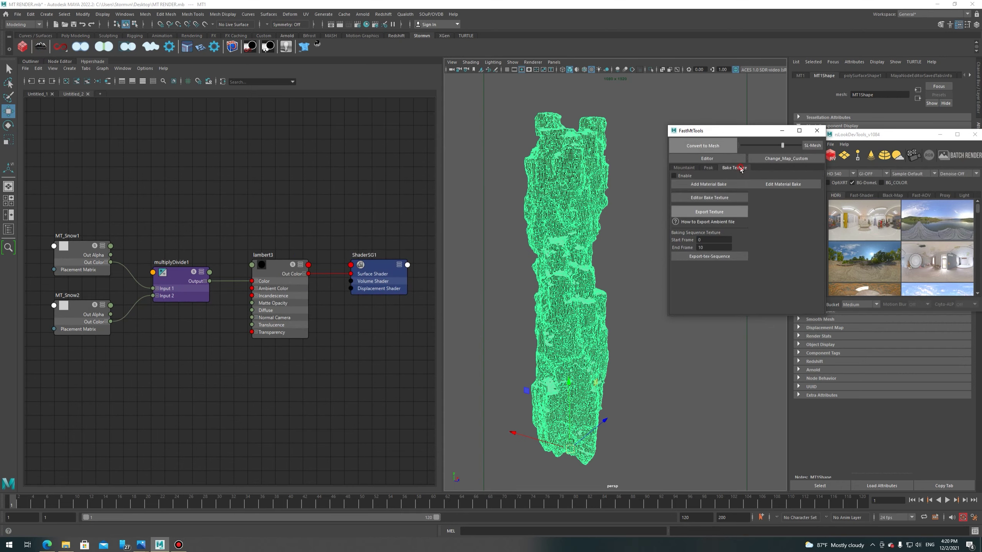
pyautogui.click(686, 176)
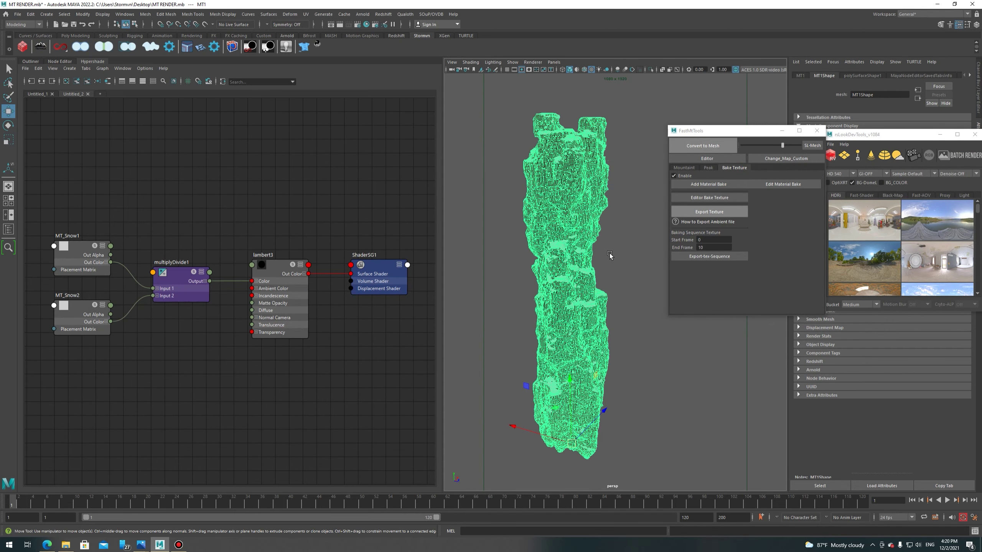
pyautogui.click(709, 198)
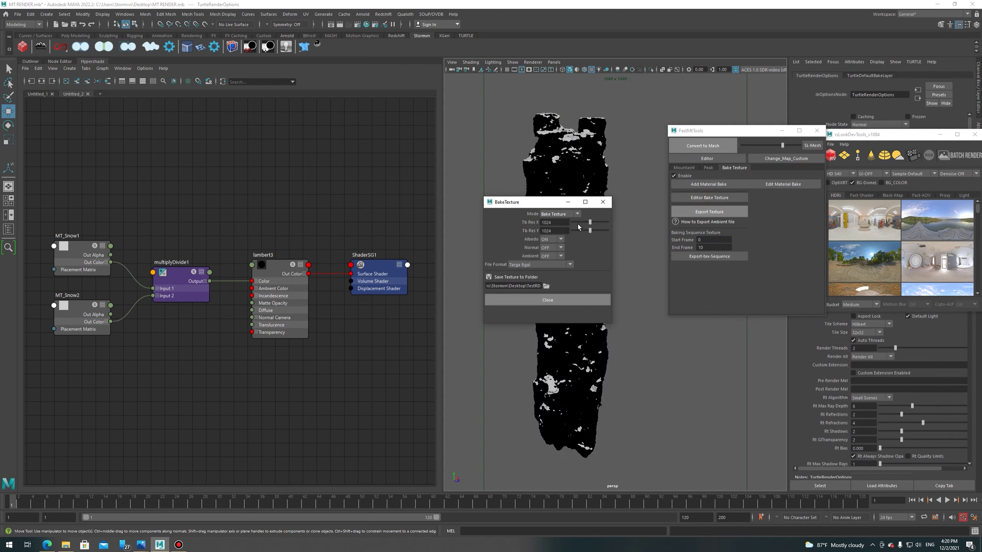
pyautogui.click(553, 300)
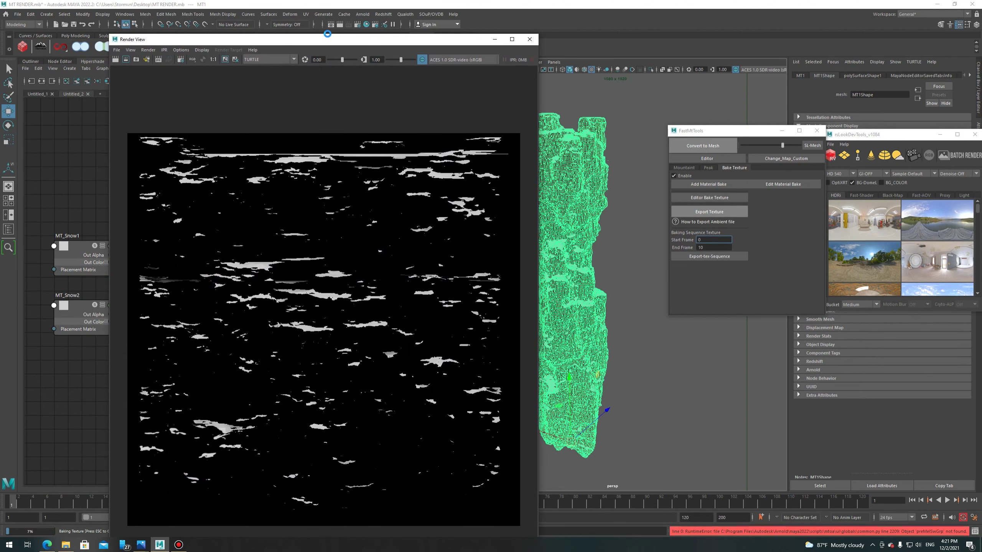
pyautogui.moveTo(329, 40); pyautogui.dragTo(337, 22)
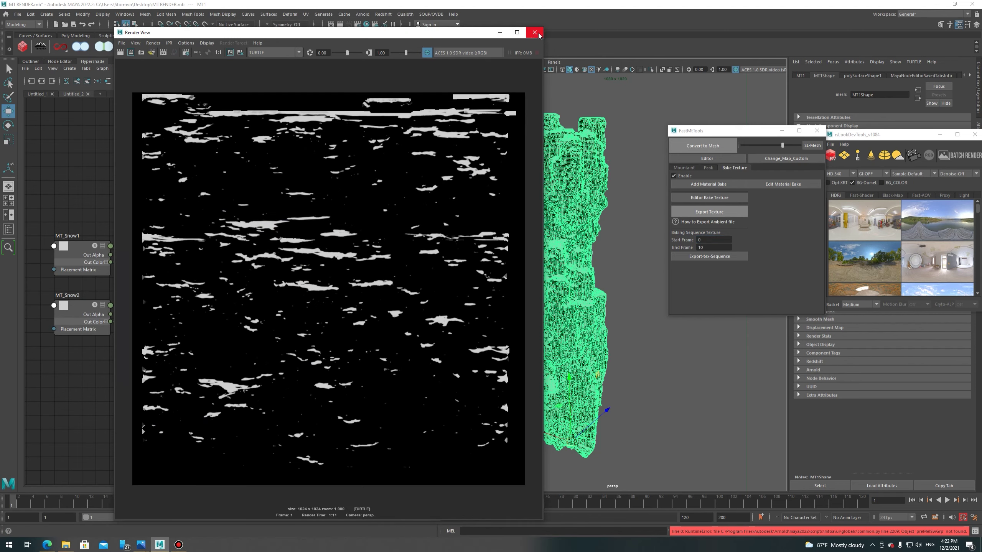
pyautogui.scroll(1, 390, 220)
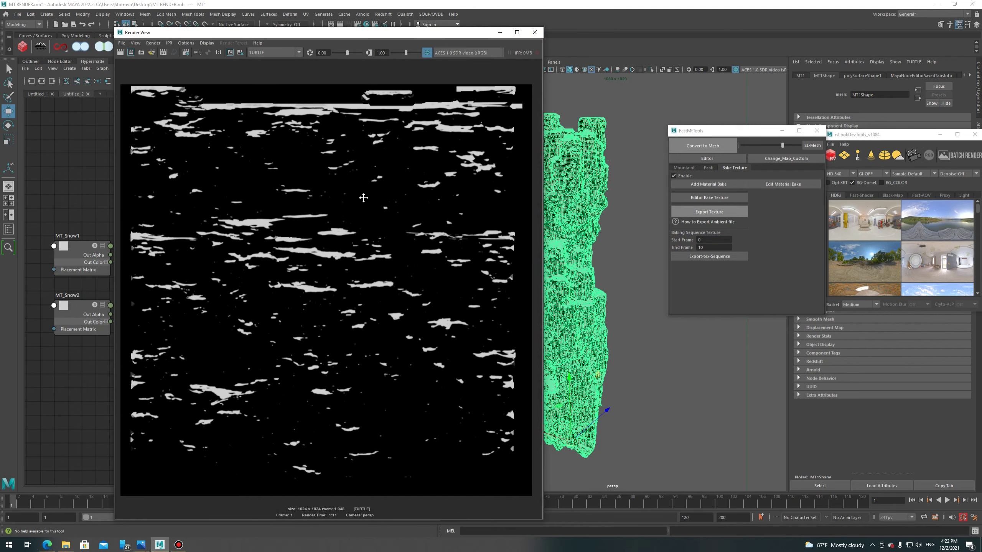
pyautogui.click(535, 33)
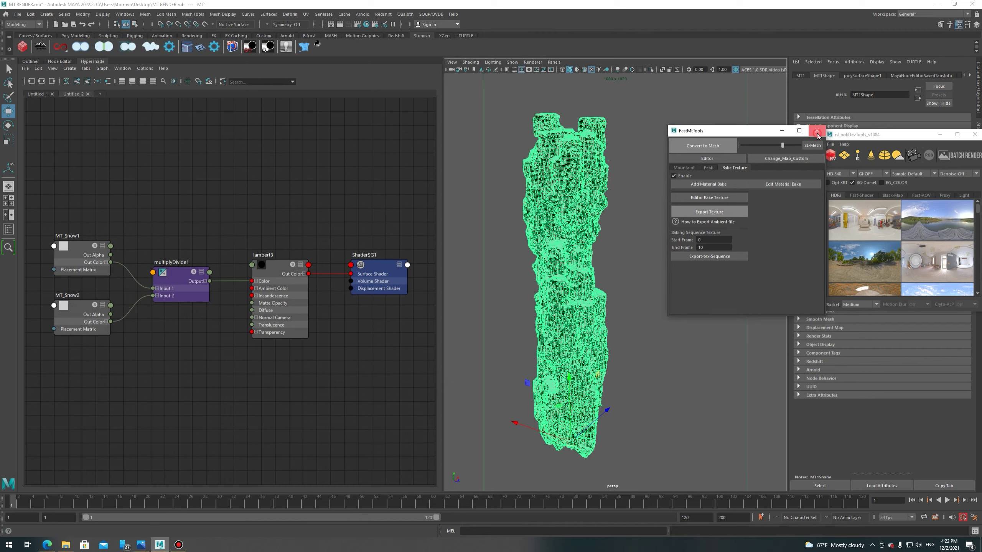
# Close FastMtTools and create a Redshift material named 'Rock' on the pillar via rsLookDevTools.
pyautogui.moveTo(753, 132); pyautogui.dragTo(517, 174)
pyautogui.click(582, 174)
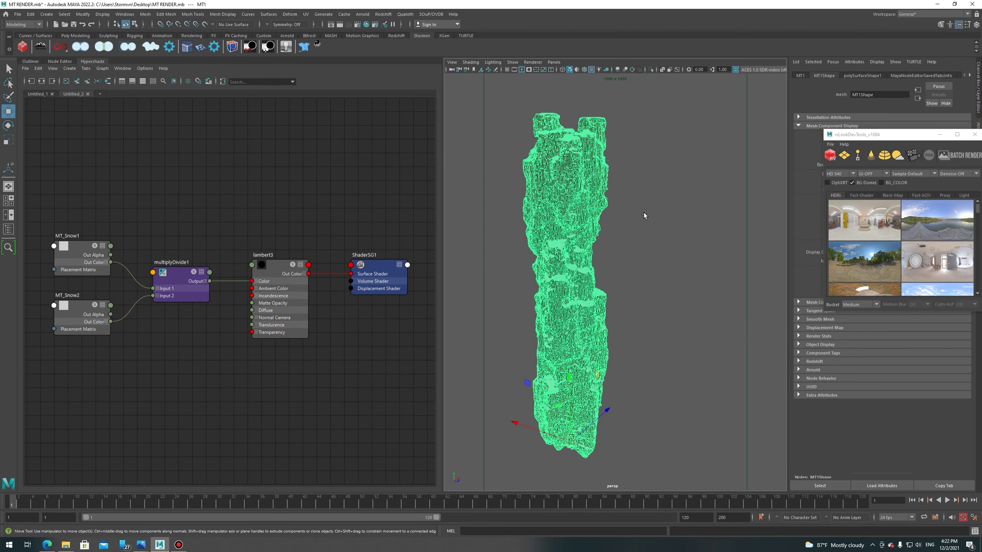
pyautogui.moveTo(870, 135); pyautogui.dragTo(708, 132)
pyautogui.click(699, 193)
pyautogui.doubleClick(694, 219)
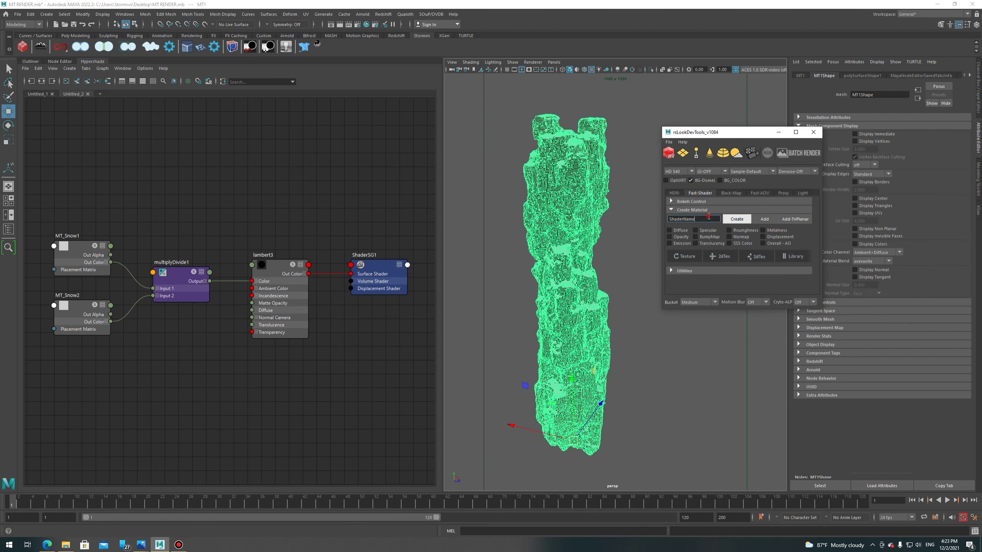
pyautogui.write('Rock')
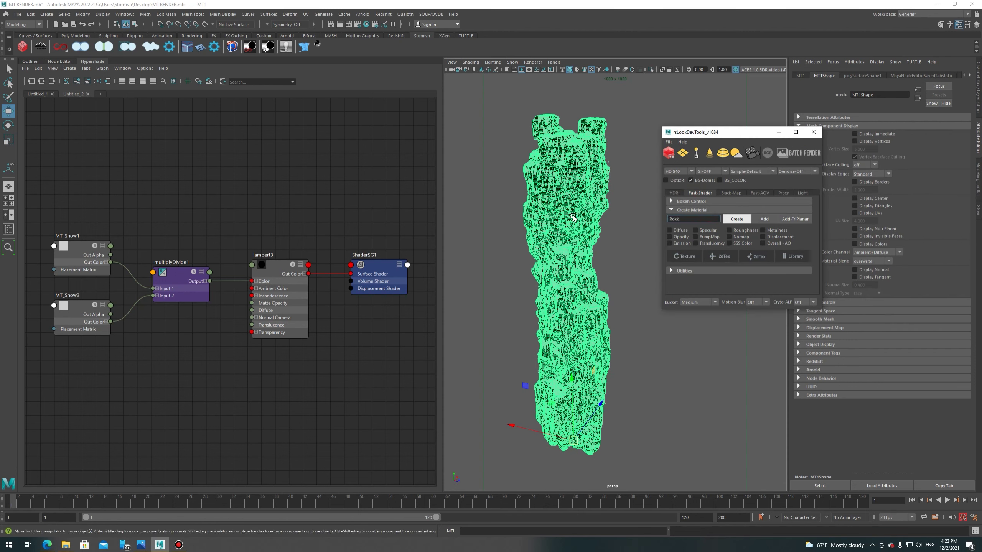
pyautogui.click(737, 219)
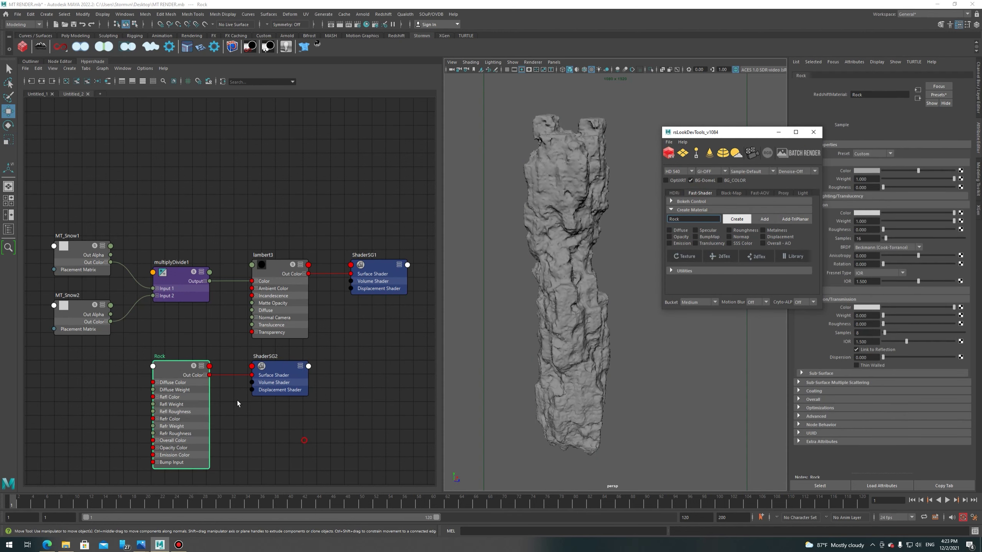
# Show the graph holding Rock and ShaderSG2, and open the Rock3 texture folder.
pyautogui.click(73, 93)
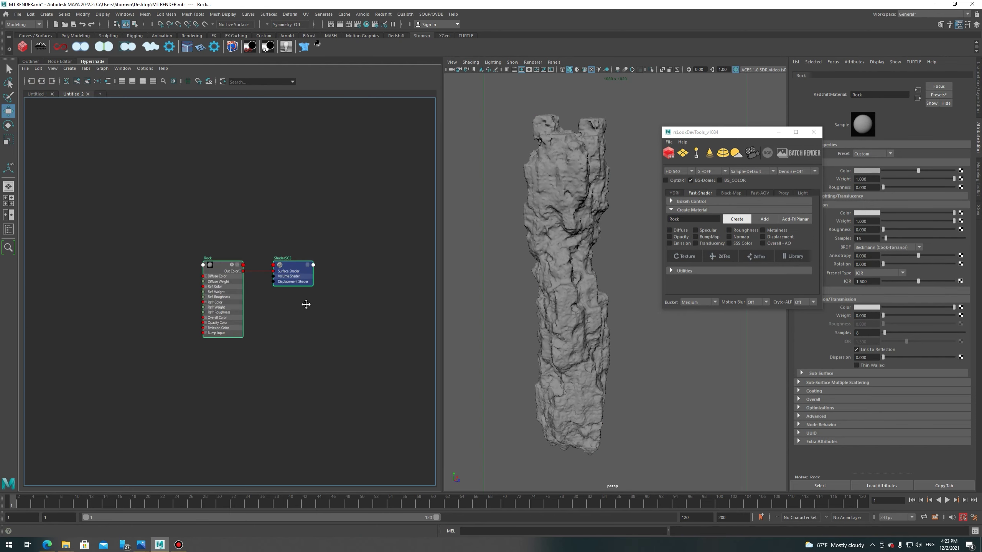
pyautogui.click(305, 305)
pyautogui.click(65, 546)
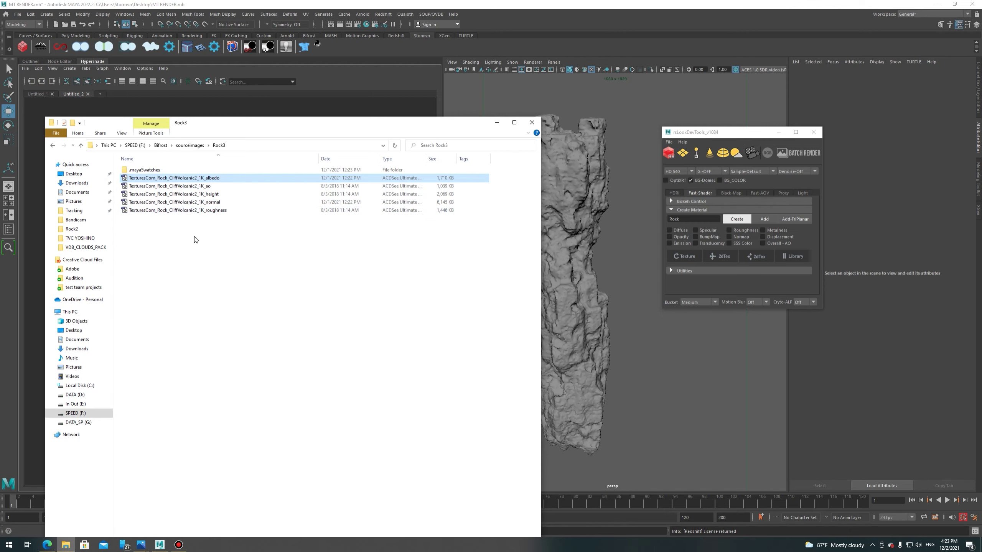
# Import the five Rock3 CliffVolcanic2 textures into the Hypershade graph as file nodes.
pyautogui.moveTo(195, 239); pyautogui.dragTo(205, 174)
pyautogui.moveTo(191, 122); pyautogui.dragTo(701, 110)
pyautogui.moveTo(673, 166); pyautogui.dragTo(168, 379)
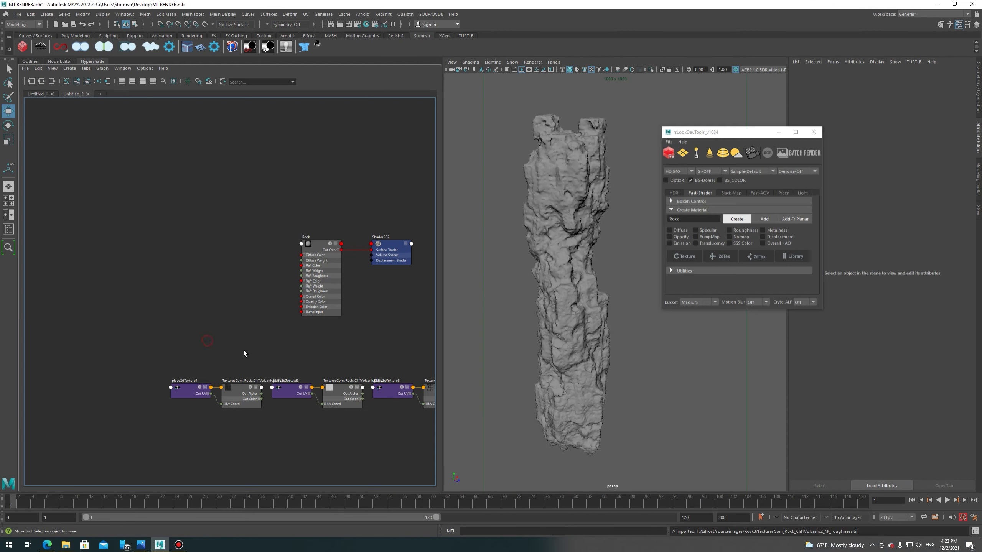
pyautogui.keyDown('alt'); pyautogui.moveTo(244, 351); pyautogui.dragTo(196, 313, button='middle'); pyautogui.keyUp('alt')
# Connect the albedo texture's Out Color to Rock's Diffuse Color.
pyautogui.moveTo(235, 385); pyautogui.dragTo(236, 385)
pyautogui.moveTo(232, 362)
pyautogui.mouseDown()
pyautogui.moveTo(232, 226)
pyautogui.moveTo(303, 229)
pyautogui.mouseUp()
pyautogui.scroll(3, 225, 182)
pyautogui.click(216, 235)
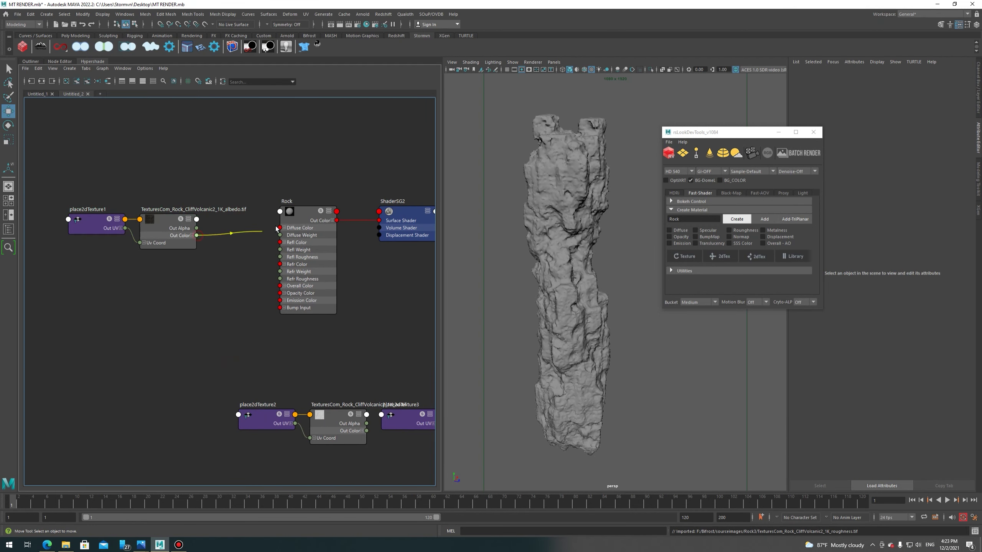
# Move the AO and height texture nodes to the left of the graph.
pyautogui.keyDown('alt'); pyautogui.moveTo(368, 342); pyautogui.dragTo(376, 297, button='middle'); pyautogui.keyUp('alt')
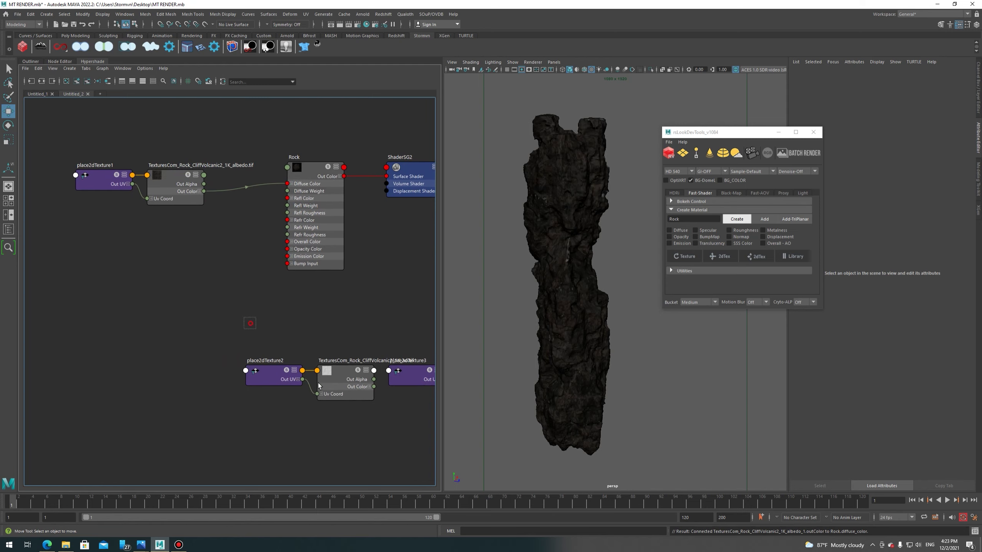
pyautogui.moveTo(386, 404); pyautogui.dragTo(237, 360)
pyautogui.moveTo(344, 382); pyautogui.dragTo(218, 348)
pyautogui.scroll(3, 606, 252)
pyautogui.moveTo(585, 256)
pyautogui.keyDown('alt'); pyautogui.mouseDown()
pyautogui.moveTo(639, 254)
pyautogui.moveTo(595, 251)
pyautogui.moveTo(574, 263)
pyautogui.moveTo(513, 241)
pyautogui.moveTo(448, 245)
pyautogui.moveTo(529, 247)
pyautogui.moveTo(491, 284)
pyautogui.mouseUp(); pyautogui.keyUp('alt')
pyautogui.keyDown('alt'); pyautogui.moveTo(308, 362); pyautogui.dragTo(325, 359, button='middle'); pyautogui.keyUp('alt')
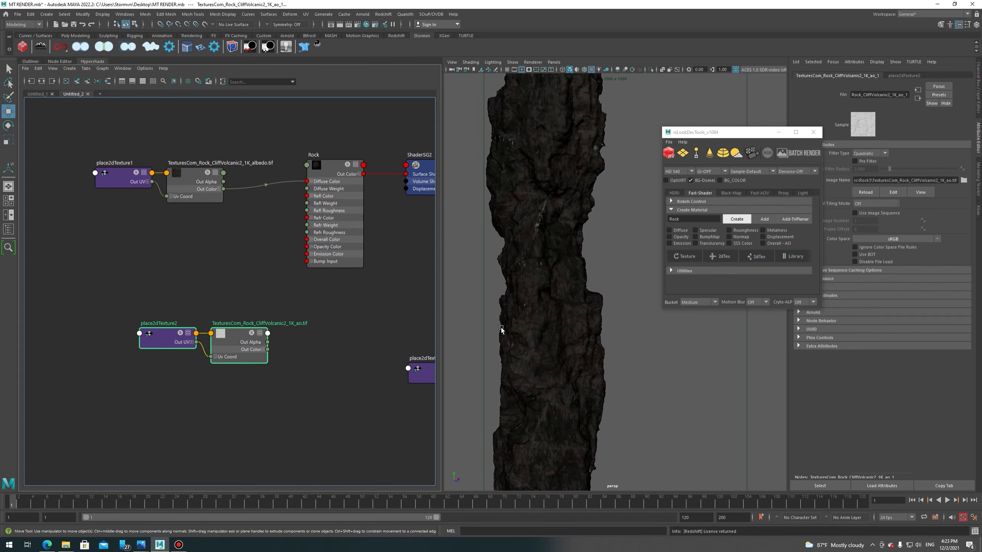
pyautogui.press('f')
pyautogui.moveTo(210, 342)
pyautogui.mouseDown()
pyautogui.moveTo(159, 281)
pyautogui.moveTo(147, 338)
pyautogui.mouseUp()
pyautogui.keyDown('alt'); pyautogui.moveTo(278, 420); pyautogui.dragTo(138, 380, button='middle'); pyautogui.keyUp('alt')
pyautogui.moveTo(294, 331); pyautogui.dragTo(64, 321)
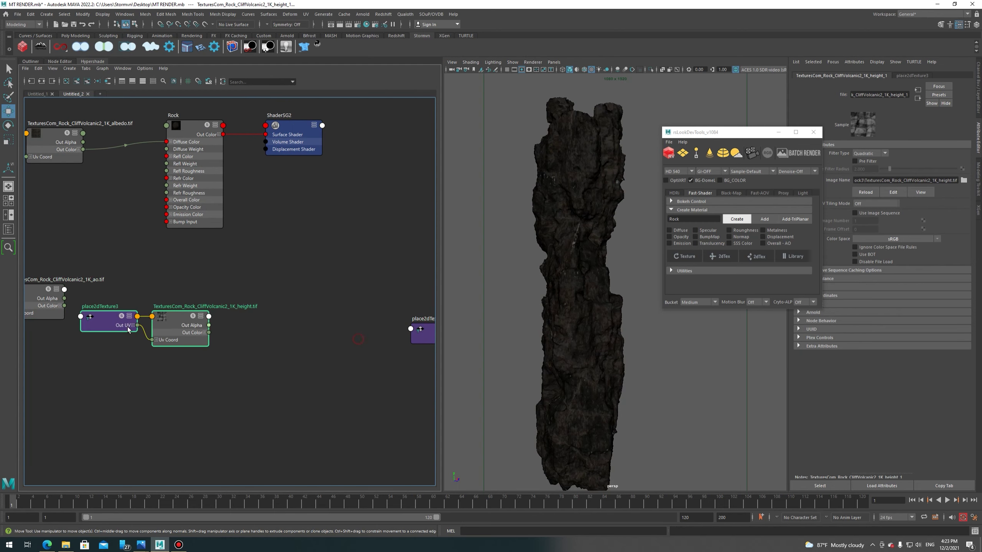
pyautogui.keyDown('alt'); pyautogui.moveTo(192, 318); pyautogui.dragTo(301, 418, button='middle'); pyautogui.keyUp('alt')
pyautogui.moveTo(247, 390); pyautogui.dragTo(250, 168)
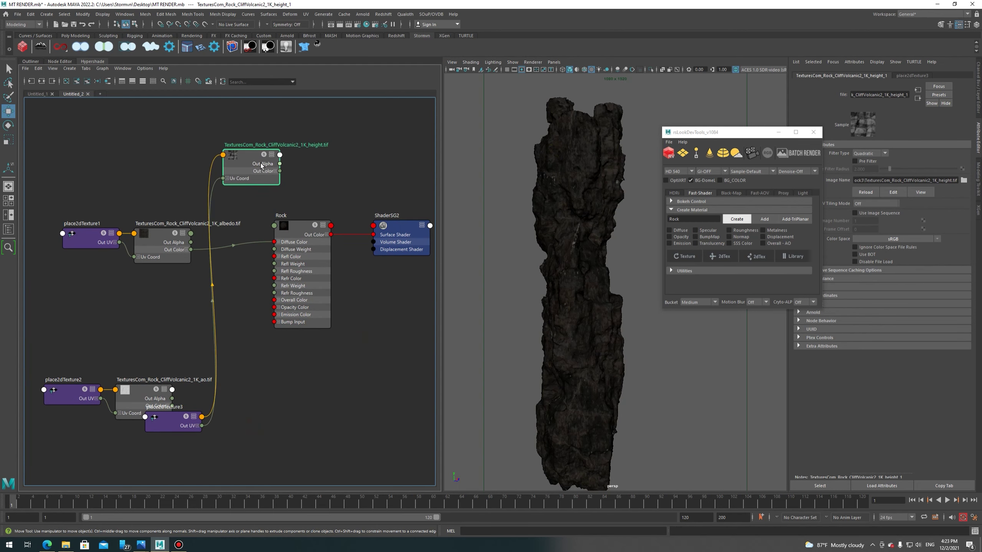
pyautogui.moveTo(170, 421); pyautogui.dragTo(156, 163)
# Arrange the normal, roughness, AO and albedo nodes around the Rock shader.
pyautogui.keyDown('alt'); pyautogui.moveTo(326, 213); pyautogui.dragTo(224, 152, button='middle'); pyautogui.keyUp('alt')
pyautogui.moveTo(224, 151)
pyautogui.keyDown('alt'); pyautogui.mouseDown(button='right')
pyautogui.moveTo(109, 293)
pyautogui.moveTo(232, 318)
pyautogui.mouseUp(button='right'); pyautogui.keyUp('alt')
pyautogui.click(234, 307)
pyautogui.keyDown('alt'); pyautogui.moveTo(111, 339); pyautogui.dragTo(340, 318, button='middle'); pyautogui.keyUp('alt')
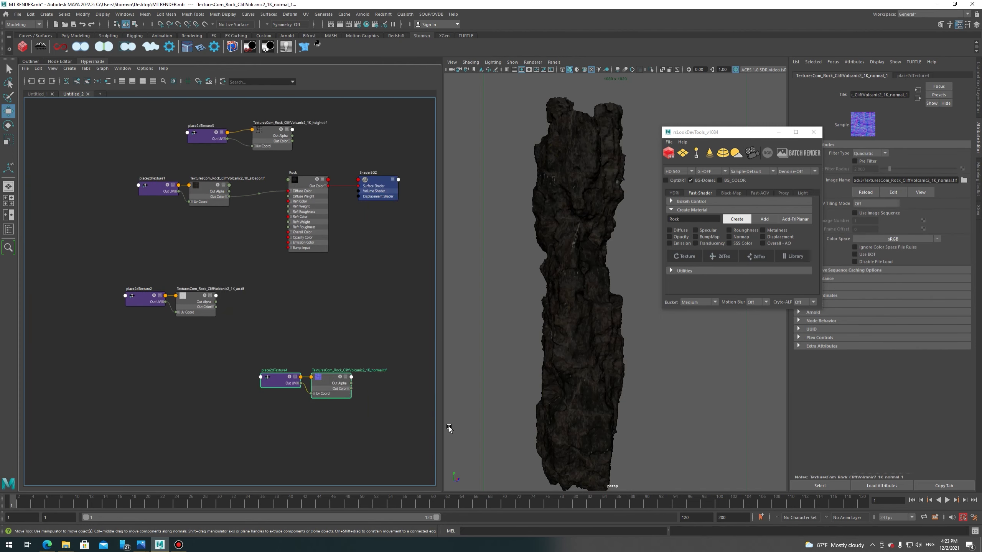
pyautogui.moveTo(232, 304); pyautogui.dragTo(247, 263)
pyautogui.keyDown('alt'); pyautogui.moveTo(383, 362); pyautogui.dragTo(250, 321, button='middle'); pyautogui.keyUp('alt')
pyautogui.moveTo(250, 322)
pyautogui.mouseDown()
pyautogui.moveTo(387, 340)
pyautogui.moveTo(95, 310)
pyautogui.mouseUp()
pyautogui.keyDown('alt'); pyautogui.moveTo(95, 309); pyautogui.dragTo(366, 419, button='middle'); pyautogui.keyUp('alt')
pyautogui.moveTo(366, 419); pyautogui.dragTo(223, 321)
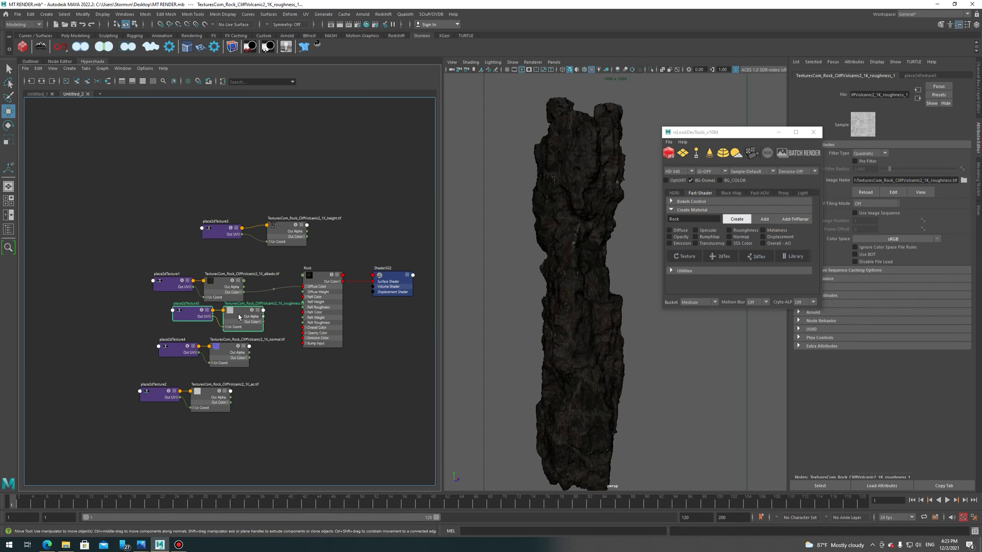
pyautogui.moveTo(138, 413); pyautogui.dragTo(232, 348)
pyautogui.moveTo(233, 348); pyautogui.dragTo(242, 377)
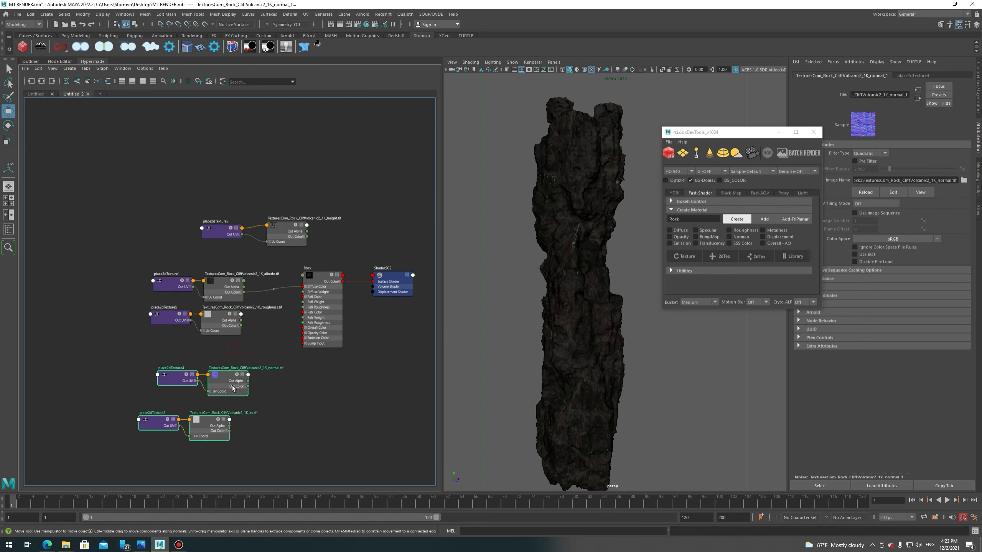
pyautogui.scroll(3, 242, 352)
pyautogui.click(209, 248)
pyautogui.moveTo(209, 248); pyautogui.dragTo(206, 223)
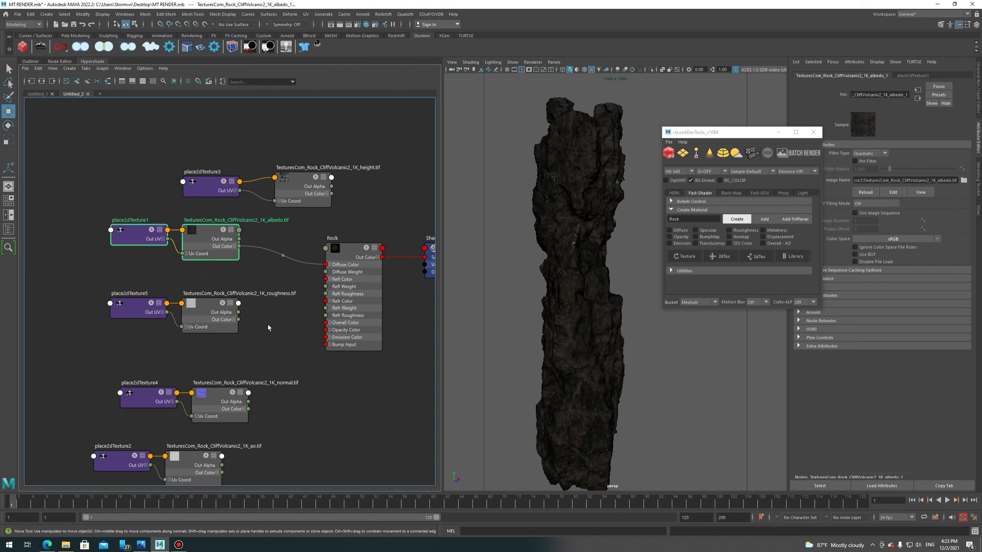
pyautogui.keyDown('alt'); pyautogui.moveTo(287, 313); pyautogui.dragTo(218, 321, button='middle'); pyautogui.keyUp('alt')
pyautogui.click(260, 311)
# Create an rsDisplacement node using the Tab quick-create field with 'disp'.
pyautogui.press('Tab')
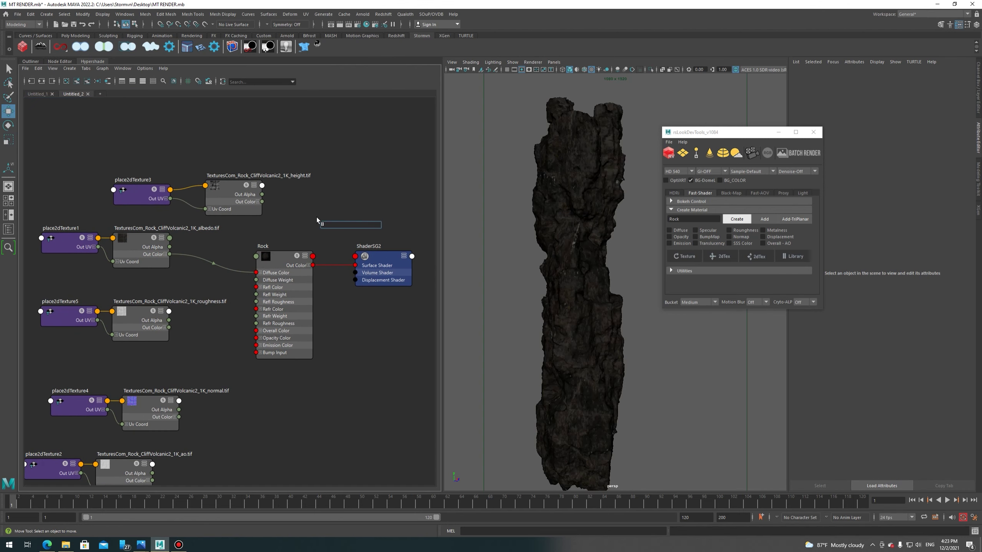
pyautogui.write('disp')
pyautogui.press('Down')
pyautogui.press('Return')
# Wire the height map through rsDisplacement1 into ShaderSG2's Displacement Shader.
pyautogui.moveTo(341, 243)
pyautogui.mouseDown()
pyautogui.moveTo(317, 202)
pyautogui.moveTo(355, 280)
pyautogui.mouseUp()
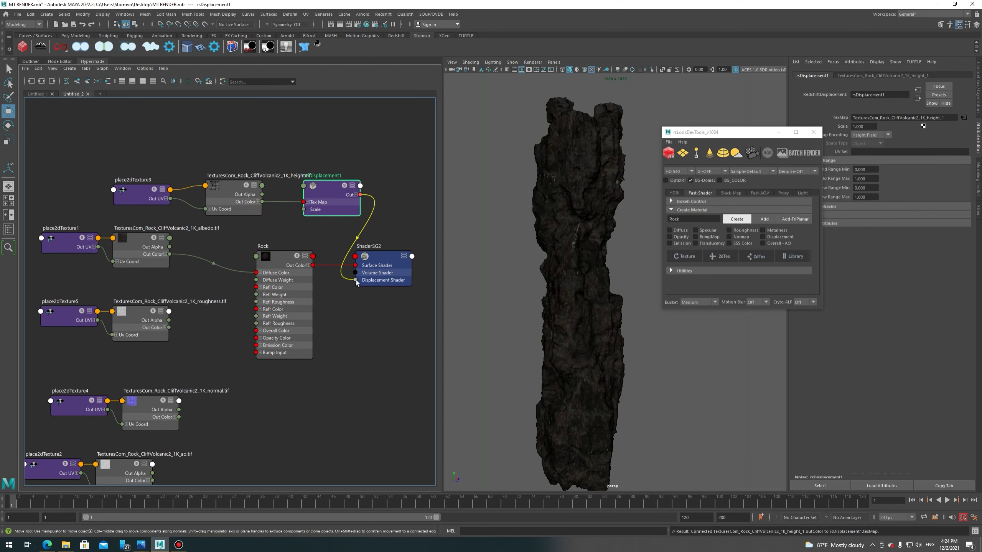
pyautogui.keyDown('alt'); pyautogui.moveTo(200, 366); pyautogui.dragTo(247, 295, button='middle'); pyautogui.keyUp('alt')
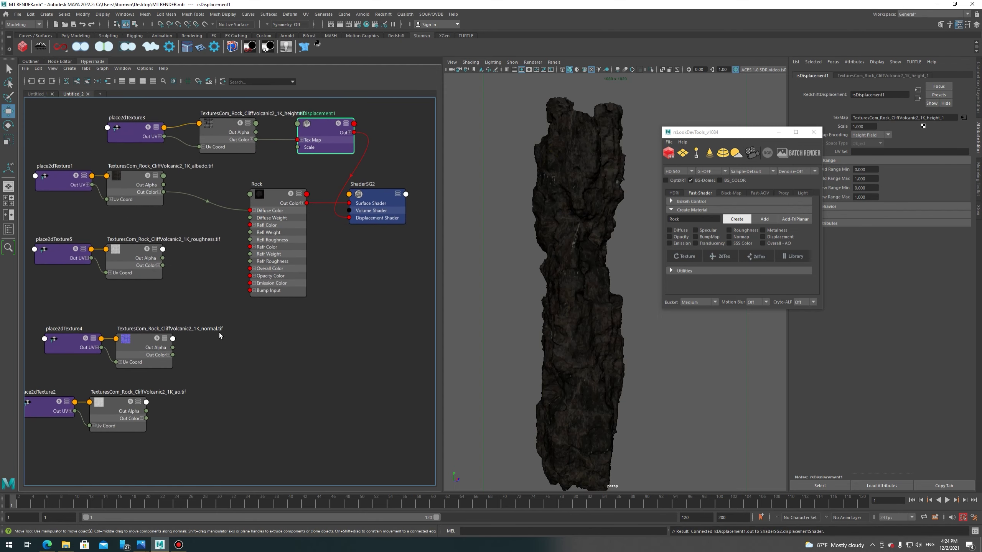
pyautogui.click(246, 295)
# Connect the roughness texture's Out Color R to Rock's Refl Roughness.
pyautogui.moveTo(216, 242); pyautogui.dragTo(310, 226)
pyautogui.click(211, 249)
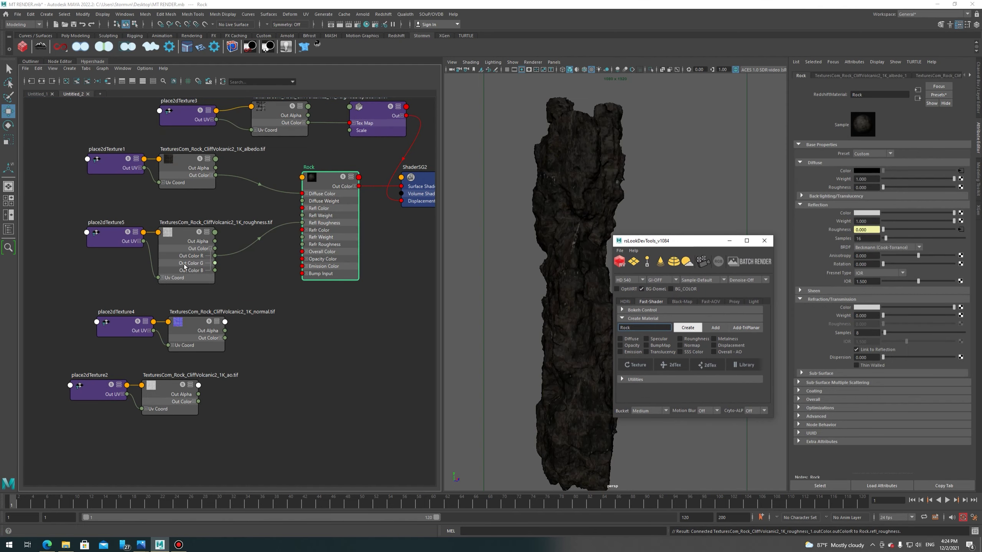
pyautogui.moveTo(184, 267); pyautogui.dragTo(191, 254)
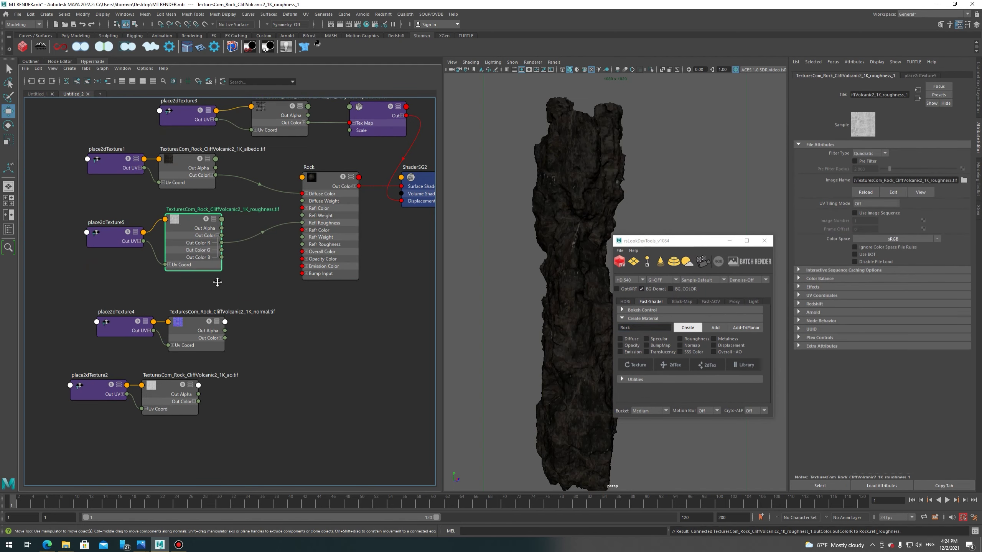
pyautogui.moveTo(217, 282); pyautogui.dragTo(197, 248, button='middle')
# Create an rsBumpMap node fed by the normal texture and plug it into Rock's Bump Input.
pyautogui.click(279, 304)
pyautogui.press('Tab')
pyautogui.write('bum')
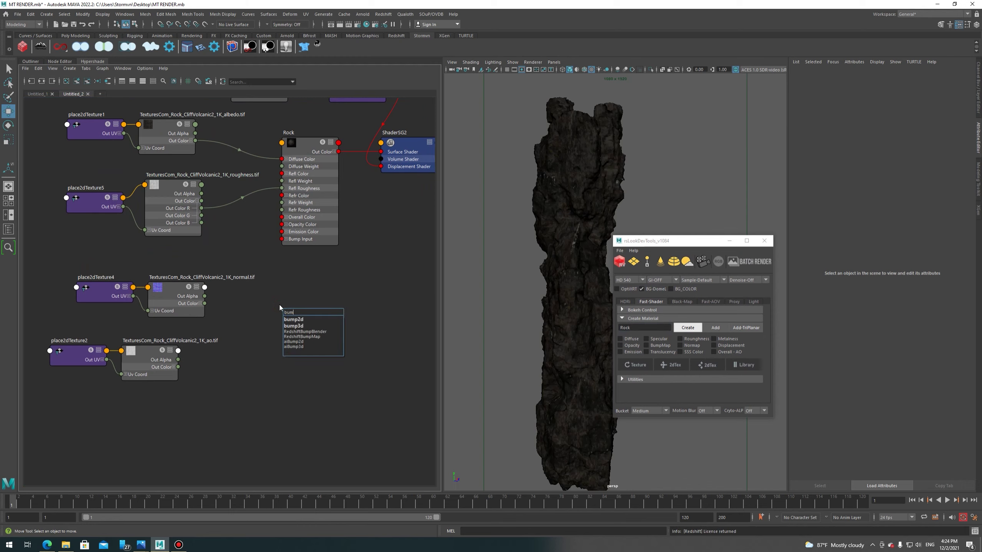
pyautogui.press('Down')
pyautogui.press('Down')
pyautogui.press('Down')
pyautogui.press('Down')
pyautogui.press('Return')
pyautogui.moveTo(309, 325); pyautogui.dragTo(275, 296)
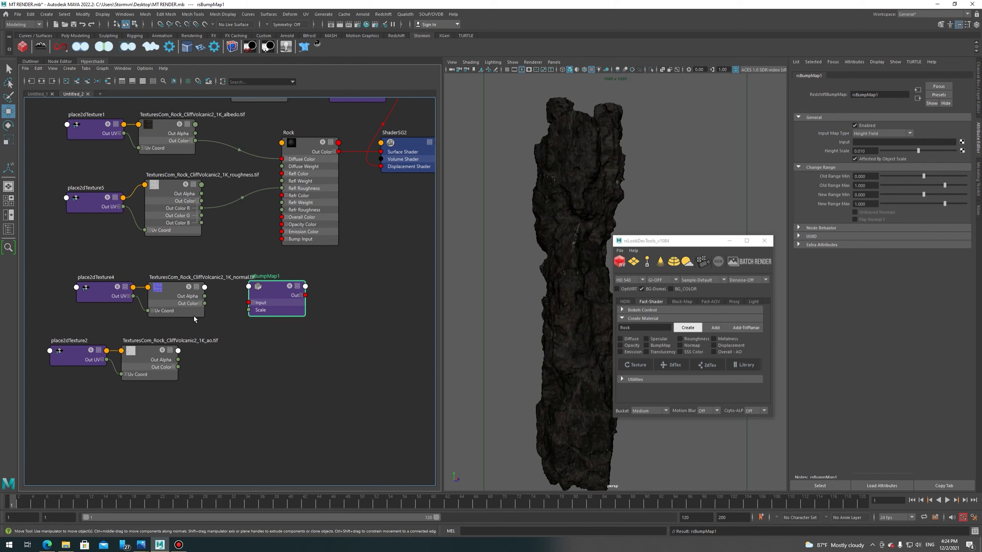
pyautogui.moveTo(204, 307); pyautogui.dragTo(205, 305)
pyautogui.moveTo(306, 296); pyautogui.dragTo(288, 239)
# Set rsBumpMap1's Input Map Type to Tangent-Space Normal.
pyautogui.moveTo(106, 268); pyautogui.dragTo(309, 321)
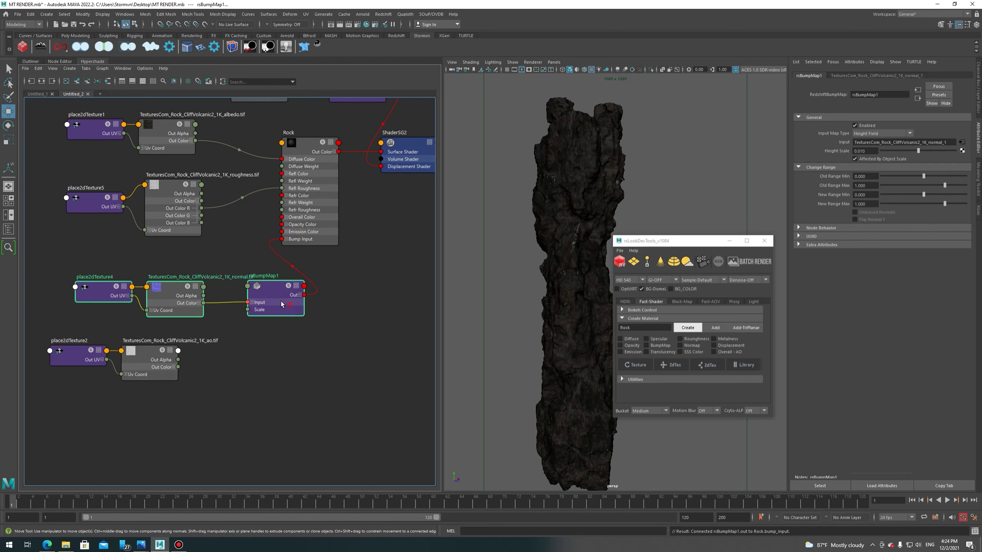
pyautogui.moveTo(176, 288); pyautogui.dragTo(77, 271)
pyautogui.click(231, 310)
pyautogui.moveTo(231, 310); pyautogui.dragTo(203, 319, button='middle')
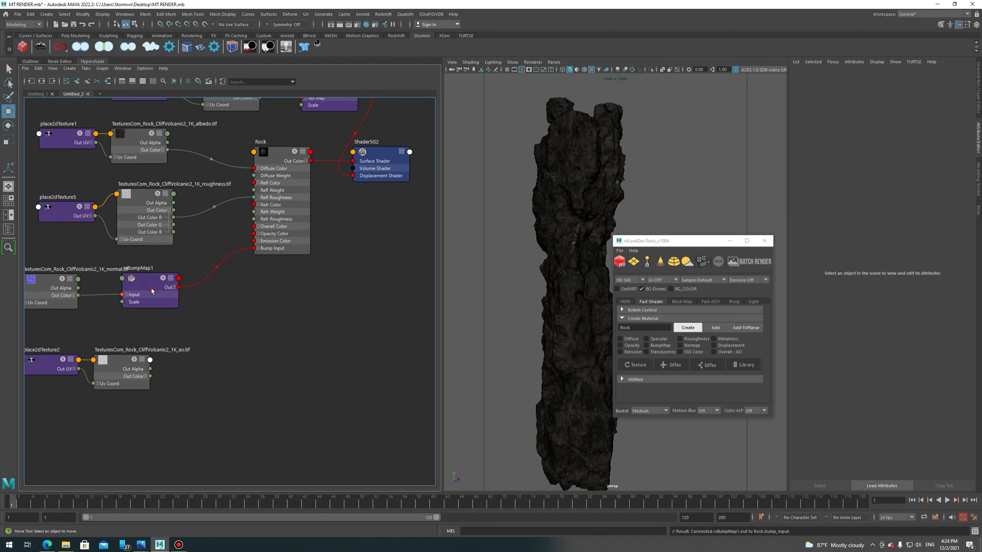
pyautogui.click(151, 288)
pyautogui.click(880, 133)
pyautogui.doubleClick(866, 151)
# Connect the AO texture's Out Color to Rock's Overall Color.
pyautogui.click(184, 381)
pyautogui.moveTo(158, 375); pyautogui.dragTo(164, 361, button='middle')
pyautogui.moveTo(156, 364); pyautogui.dragTo(265, 215)
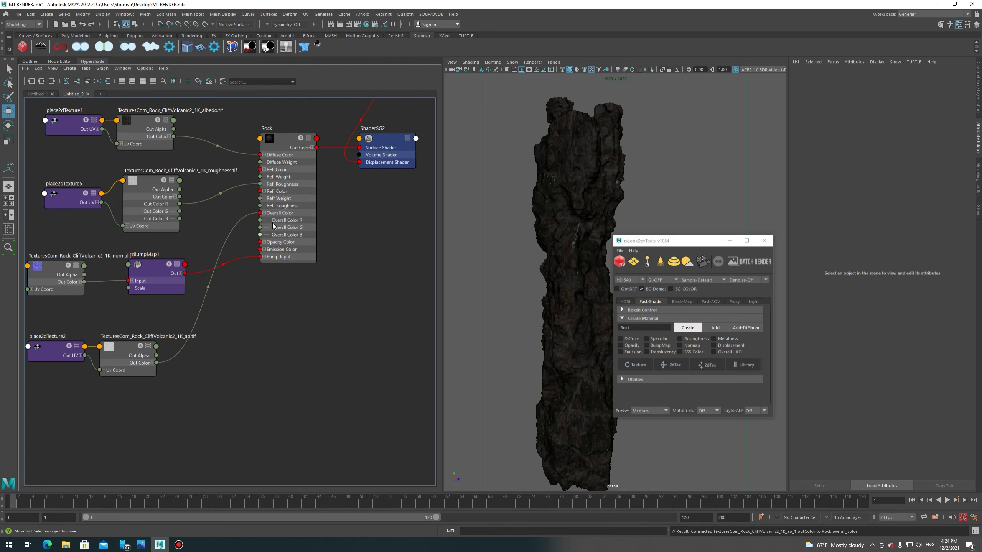
pyautogui.moveTo(282, 336); pyautogui.dragTo(376, 330, button='middle')
pyautogui.click(223, 349)
pyautogui.click(893, 238)
# Set the AO, normal, roughness and height textures to Raw colour space.
pyautogui.click(889, 248)
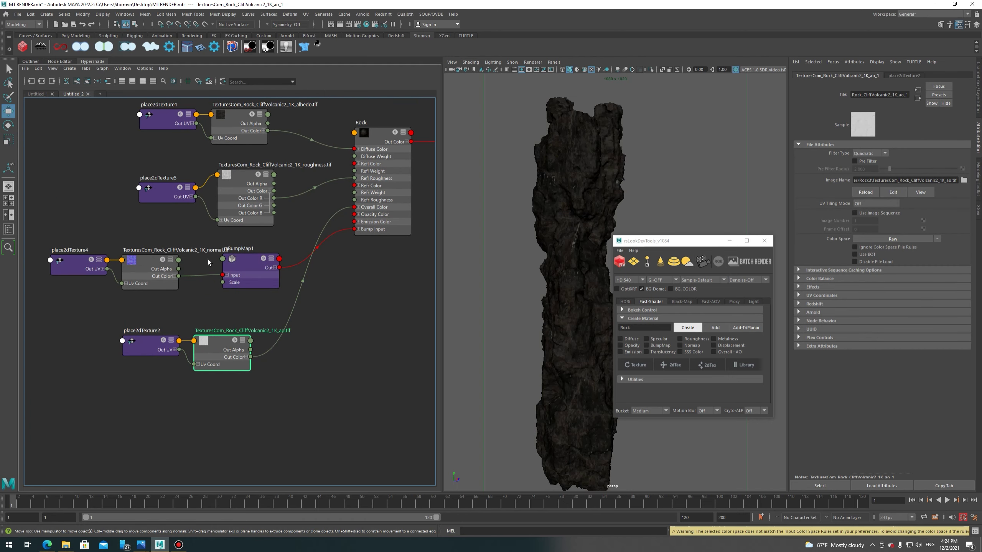
pyautogui.click(152, 266)
pyautogui.click(893, 239)
pyautogui.click(856, 258)
pyautogui.click(244, 176)
pyautogui.click(893, 238)
pyautogui.click(879, 256)
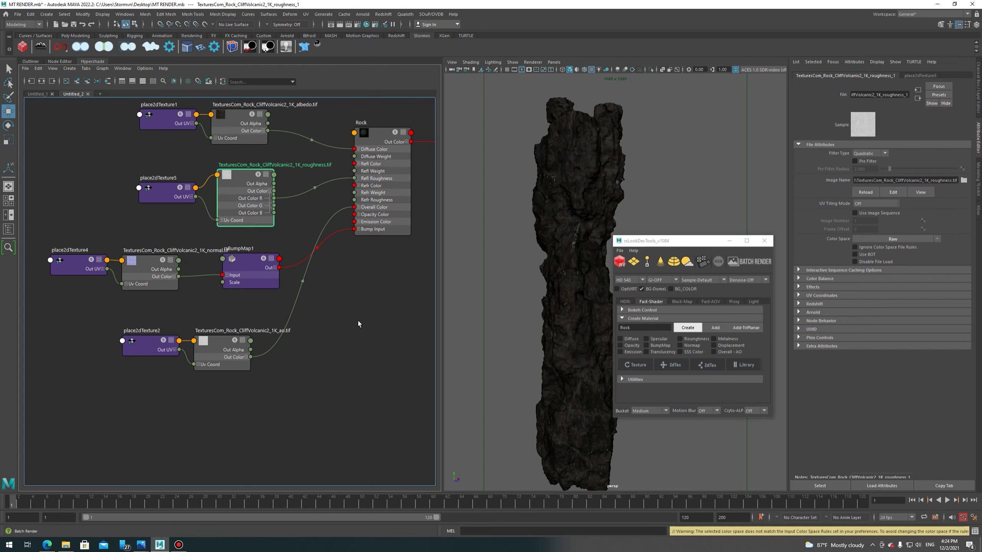
pyautogui.moveTo(358, 324); pyautogui.dragTo(321, 442, button='middle')
pyautogui.click(294, 193)
pyautogui.click(893, 238)
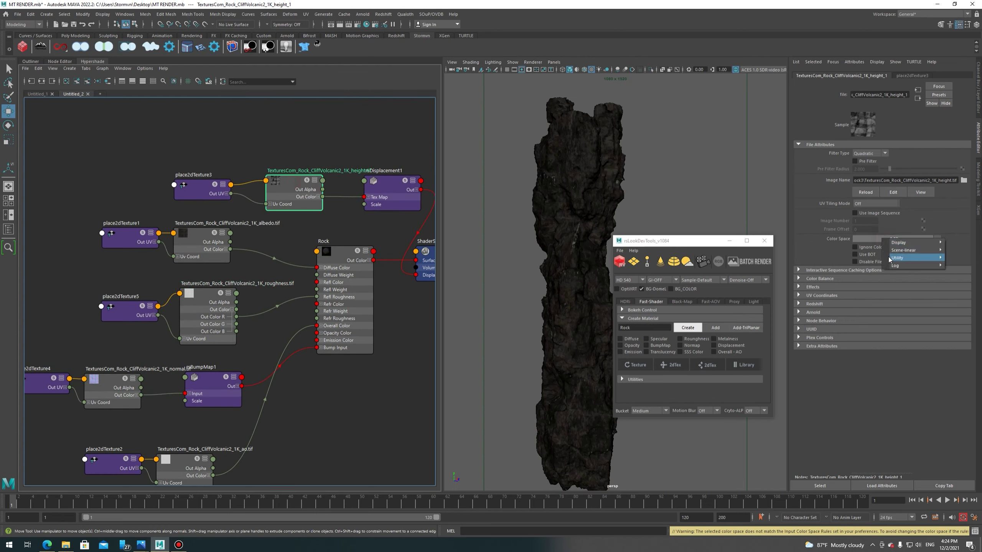
pyautogui.click(864, 258)
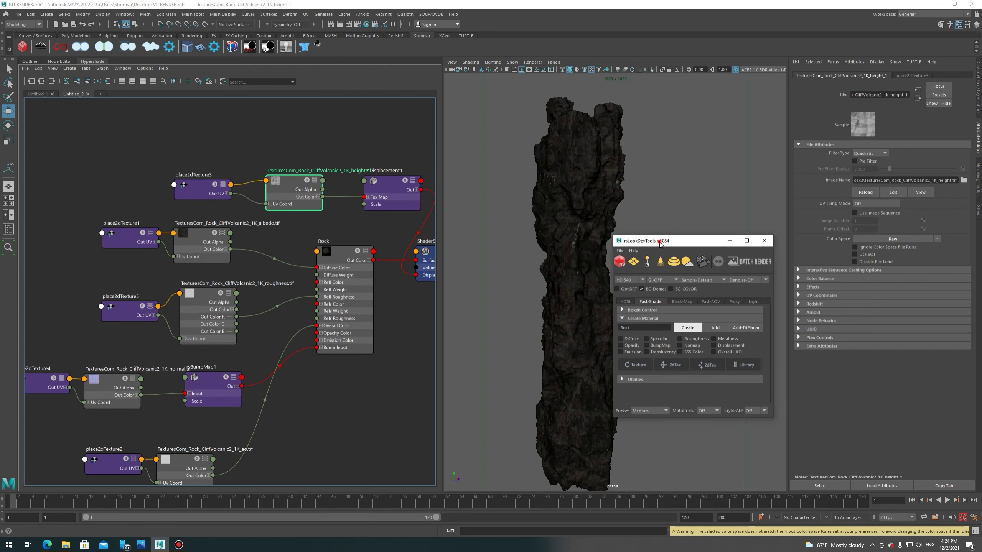
# Frame the whole shading network and select rsBumpMap1.
pyautogui.moveTo(661, 244); pyautogui.dragTo(801, 239)
pyautogui.moveTo(307, 374); pyautogui.dragTo(220, 319, button='middle')
pyautogui.click(116, 341)
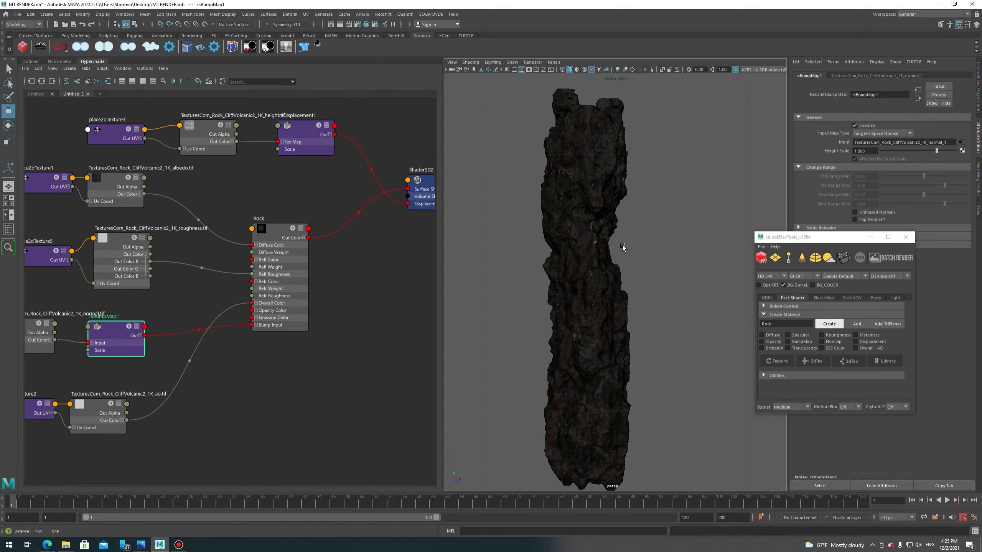
# Add an rsDomeLight and start a progressive render in the Redshift Render View.
pyautogui.click(814, 259)
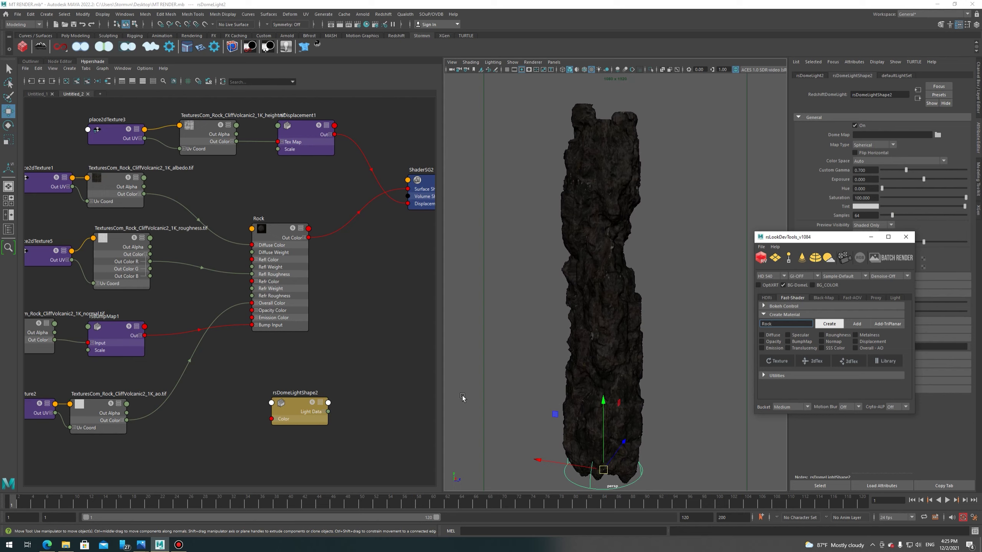
pyautogui.click(772, 257)
pyautogui.click(161, 96)
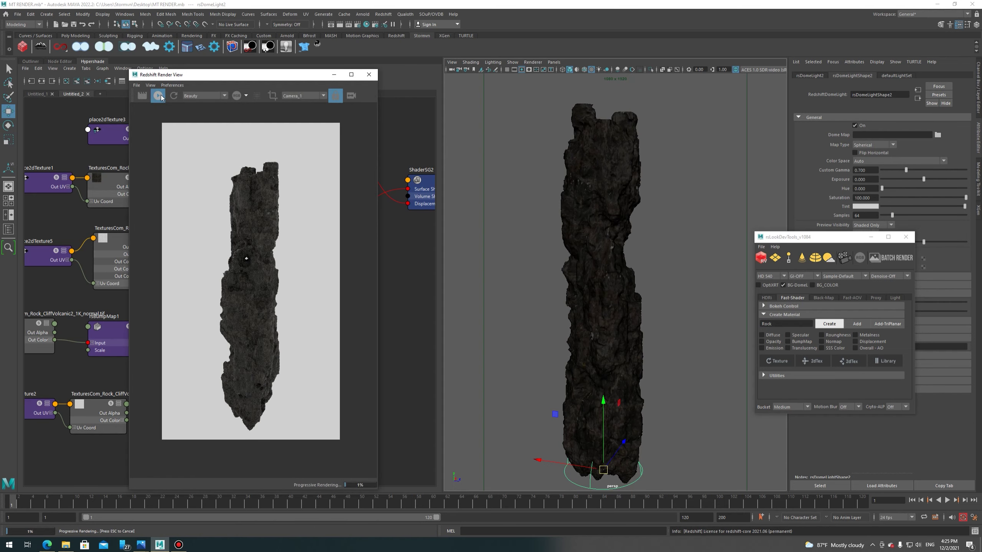
# Try lake, mountain-village, desert-trees and beach HDRIs as the dome map.
pyautogui.click(767, 299)
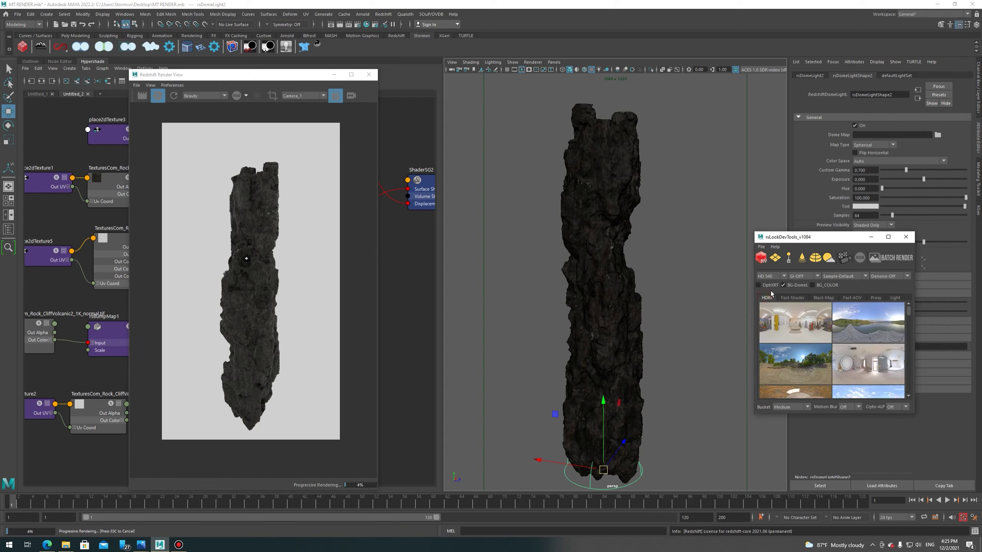
pyautogui.click(868, 333)
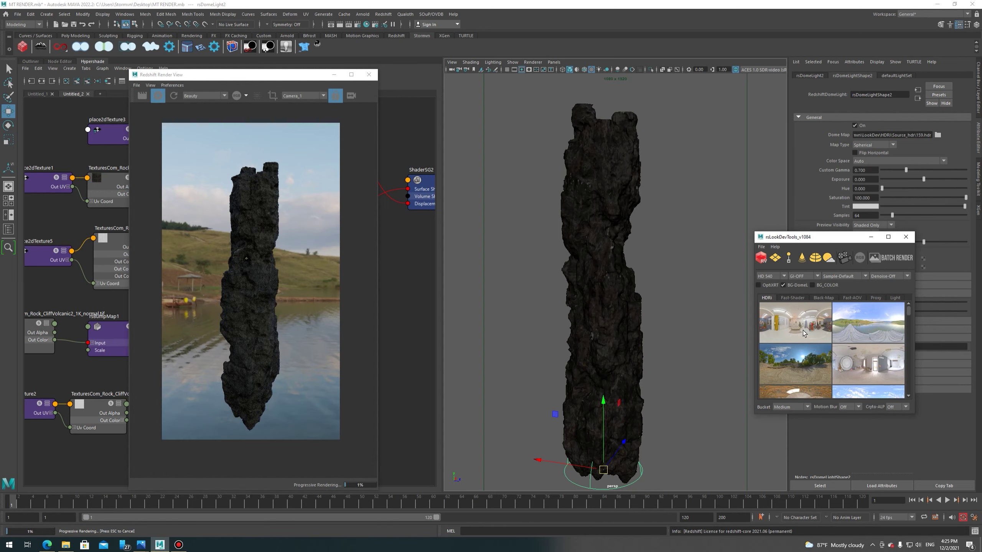
pyautogui.moveTo(813, 236); pyautogui.dragTo(678, 171)
pyautogui.scroll(-3, 696, 282)
pyautogui.click(745, 265)
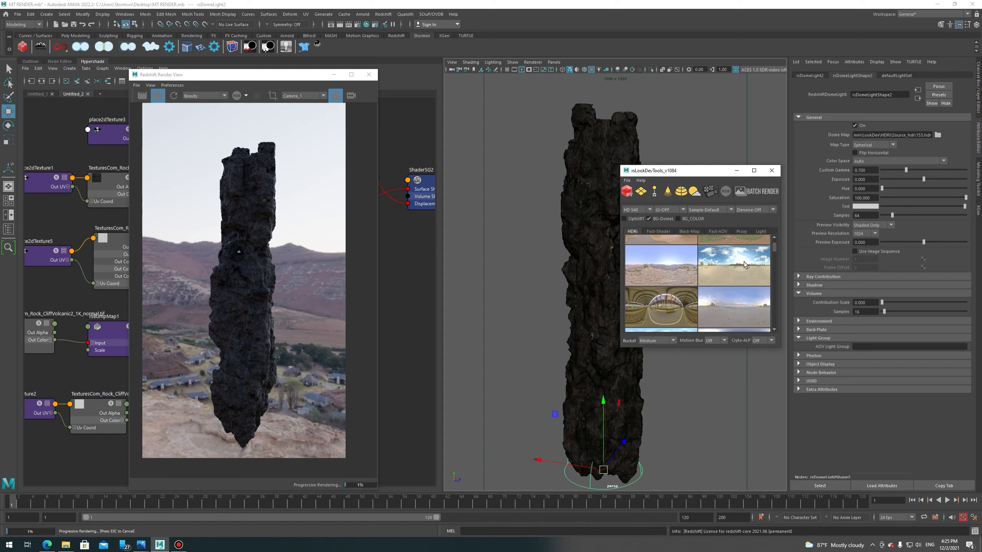
pyautogui.click(745, 265)
pyautogui.click(751, 300)
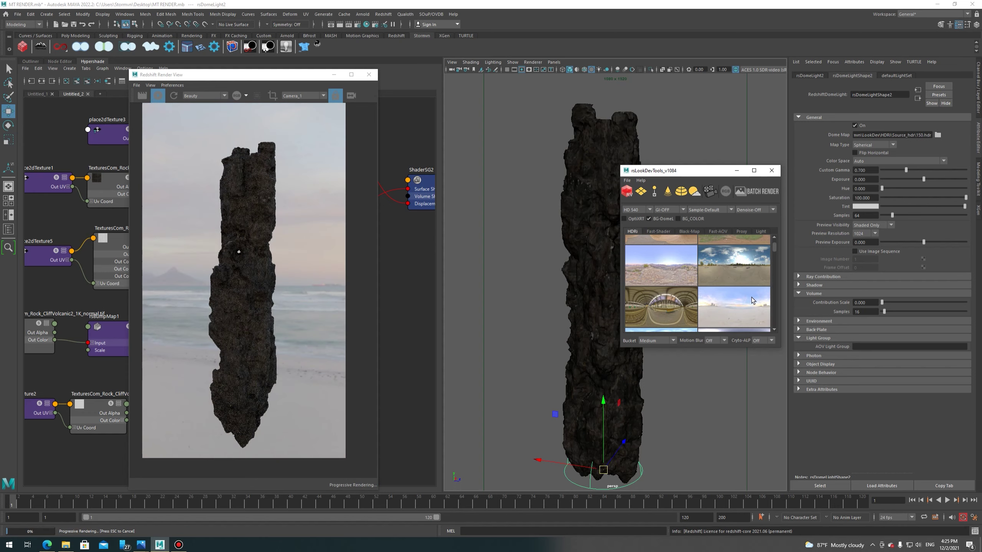
pyautogui.scroll(-3, 748, 299)
pyautogui.click(743, 298)
pyautogui.scroll(-3, 742, 297)
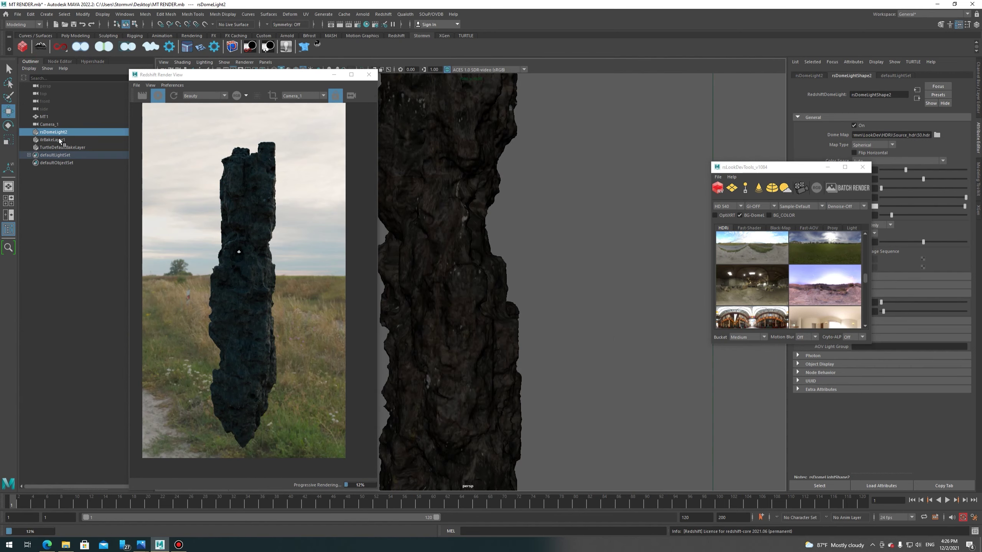
# Enable BG_COLOR for a solid background behind the render and set its colour.
pyautogui.moveTo(773, 167); pyautogui.dragTo(595, 137)
pyautogui.click(592, 185)
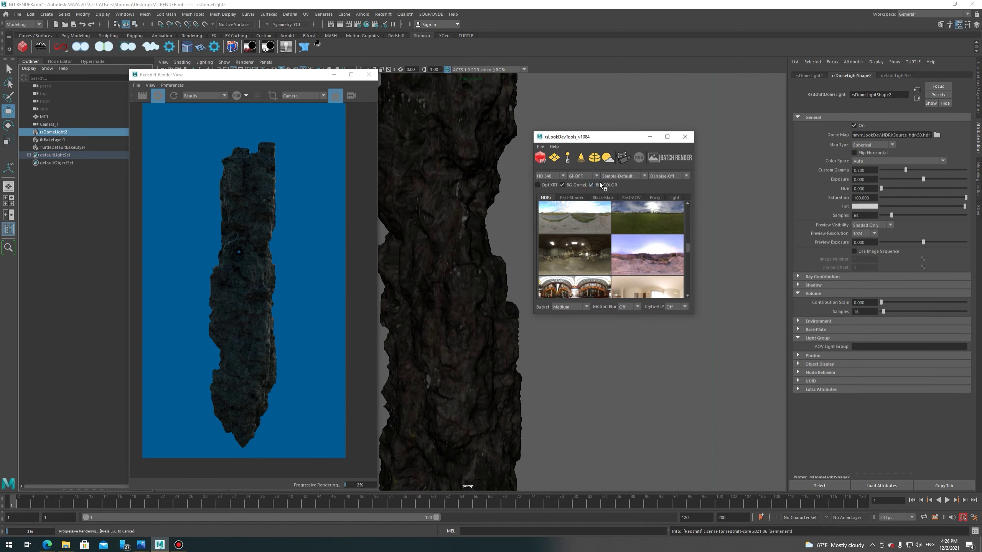
pyautogui.click(600, 185)
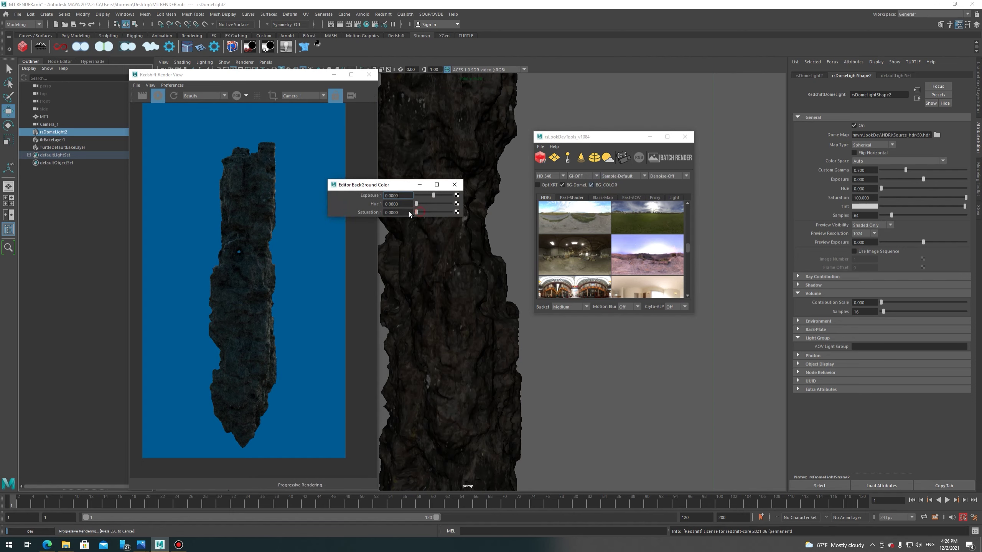
pyautogui.click(454, 185)
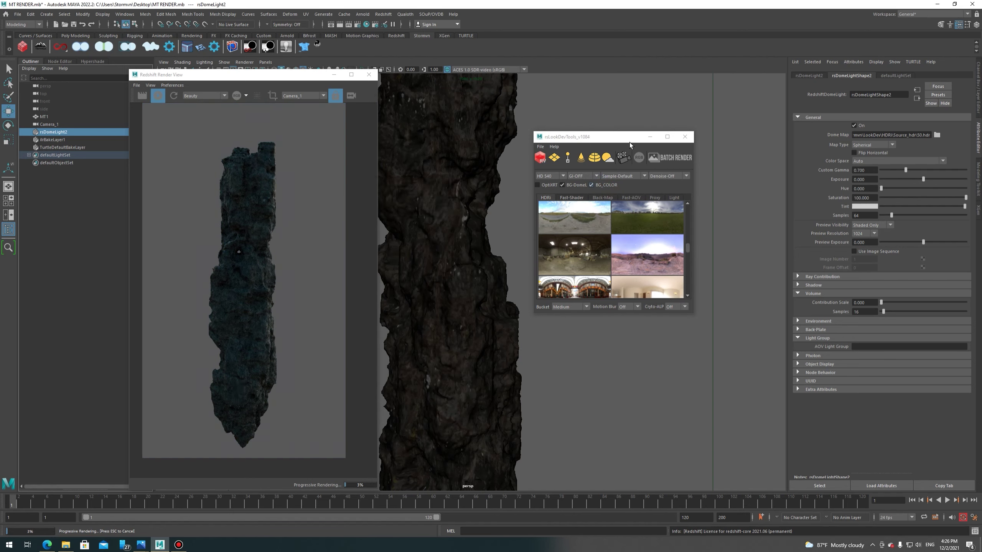
# Lower the dome light's Saturation to 20.
pyautogui.moveTo(578, 142); pyautogui.dragTo(652, 130)
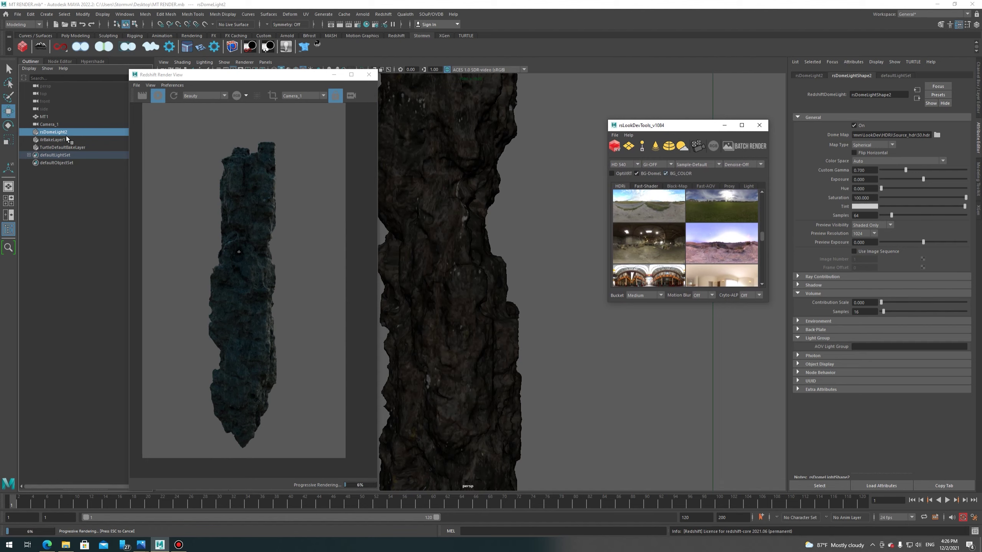
pyautogui.moveTo(657, 125); pyautogui.dragTo(614, 120)
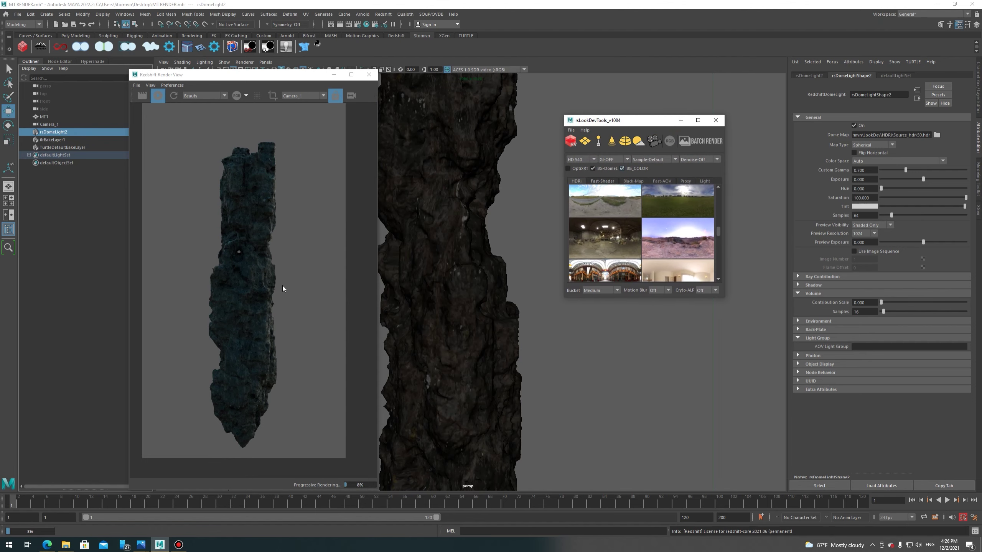
pyautogui.scroll(2, 265, 231)
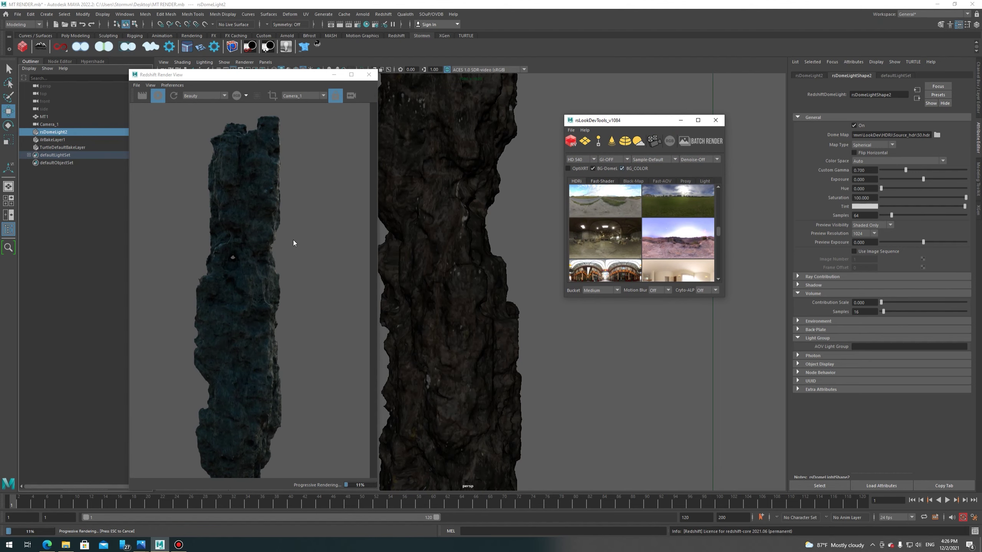
pyautogui.click(877, 198)
pyautogui.write('20')
pyautogui.press('Return')
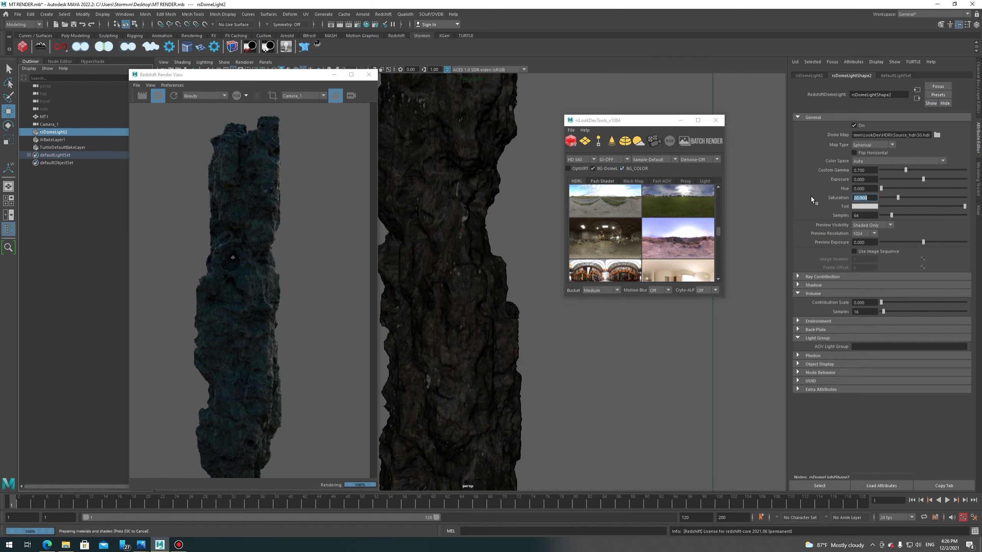
pyautogui.scroll(-1, 293, 273)
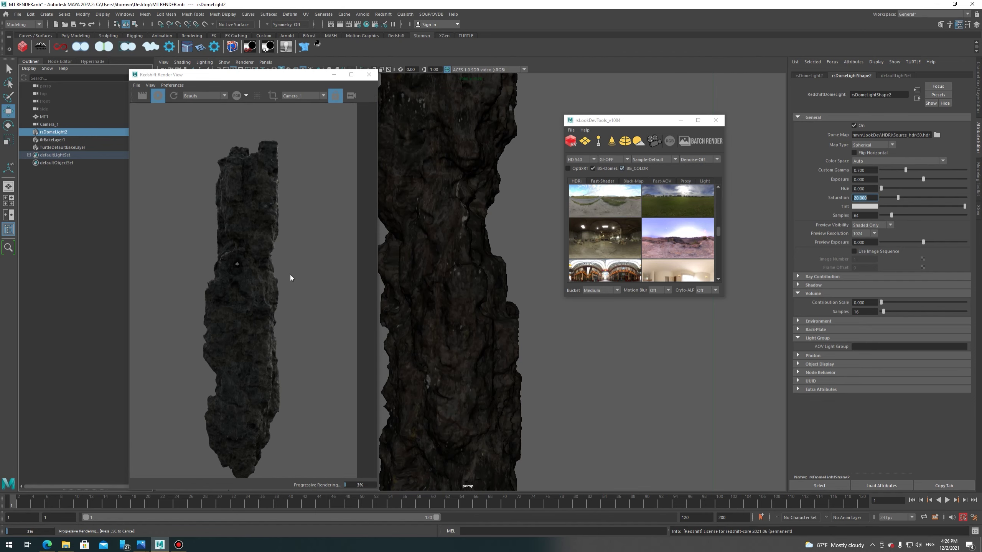
pyautogui.moveTo(591, 124); pyautogui.dragTo(656, 136)
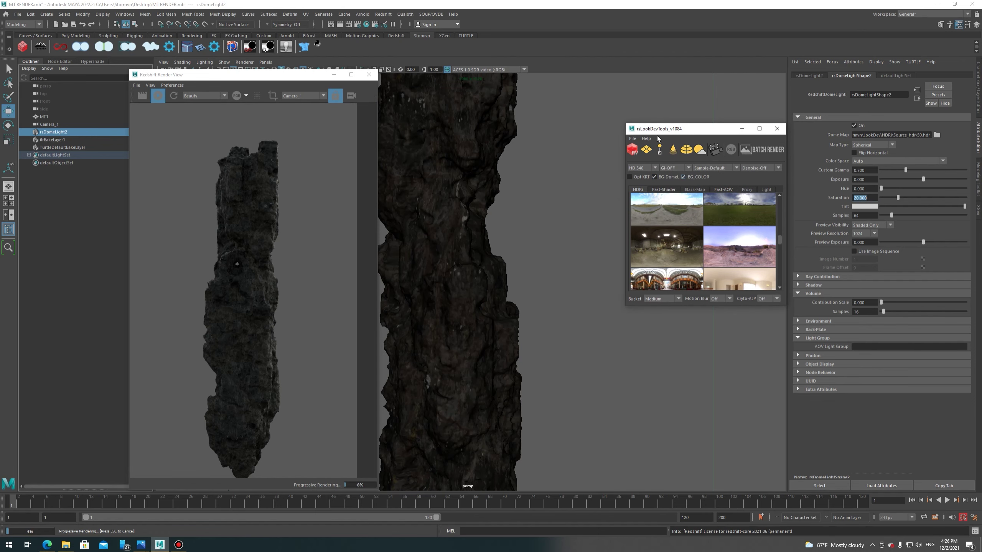
# Add a directional light, then scale and rotate it to light the rock.
pyautogui.click(660, 150)
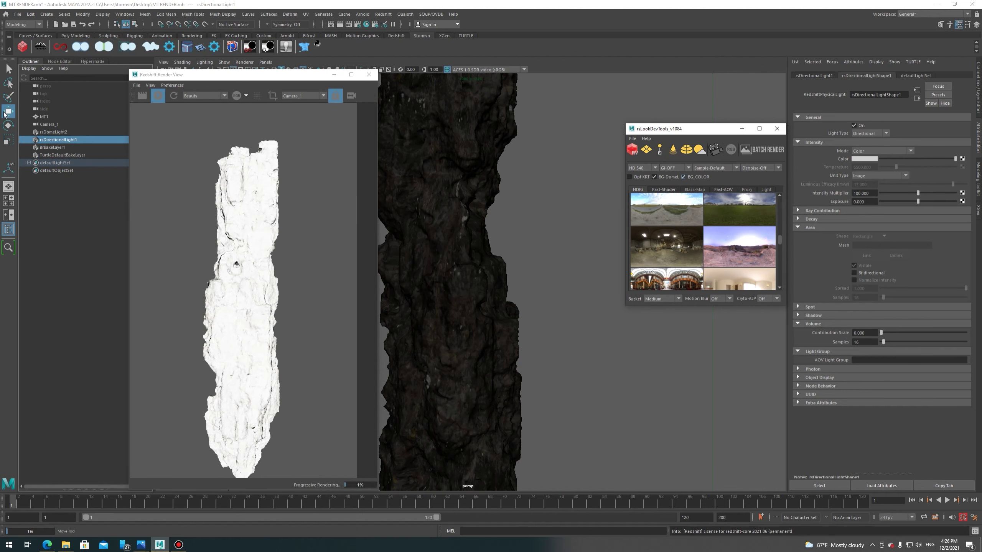
pyautogui.scroll(-5, 583, 297)
pyautogui.press('r')
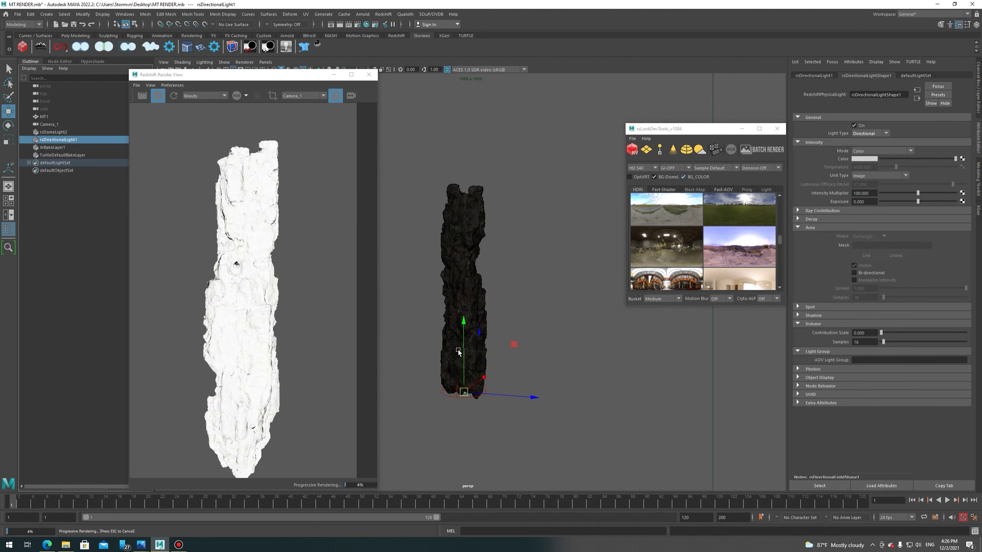
pyautogui.moveTo(471, 322)
pyautogui.mouseDown()
pyautogui.moveTo(494, 330)
pyautogui.moveTo(451, 345)
pyautogui.mouseUp()
pyautogui.press('e')
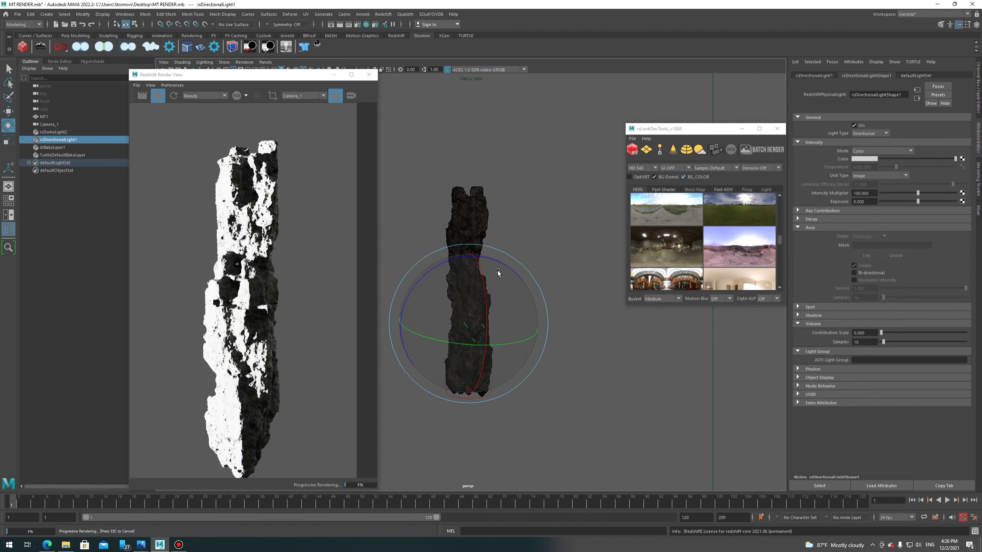
pyautogui.keyDown('alt'); pyautogui.moveTo(510, 344); pyautogui.dragTo(440, 337); pyautogui.keyUp('alt')
pyautogui.moveTo(486, 256); pyautogui.dragTo(513, 314)
pyautogui.moveTo(453, 360); pyautogui.dragTo(430, 360)
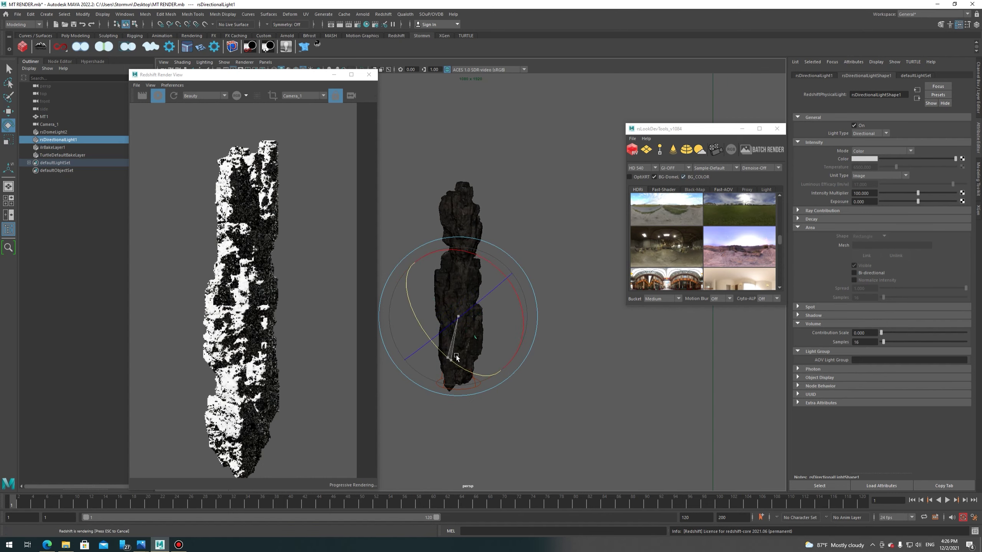
# Set the directional light's Intensity Multiplier to 2.
pyautogui.doubleClick(865, 193)
pyautogui.write('1')
pyautogui.press('Return')
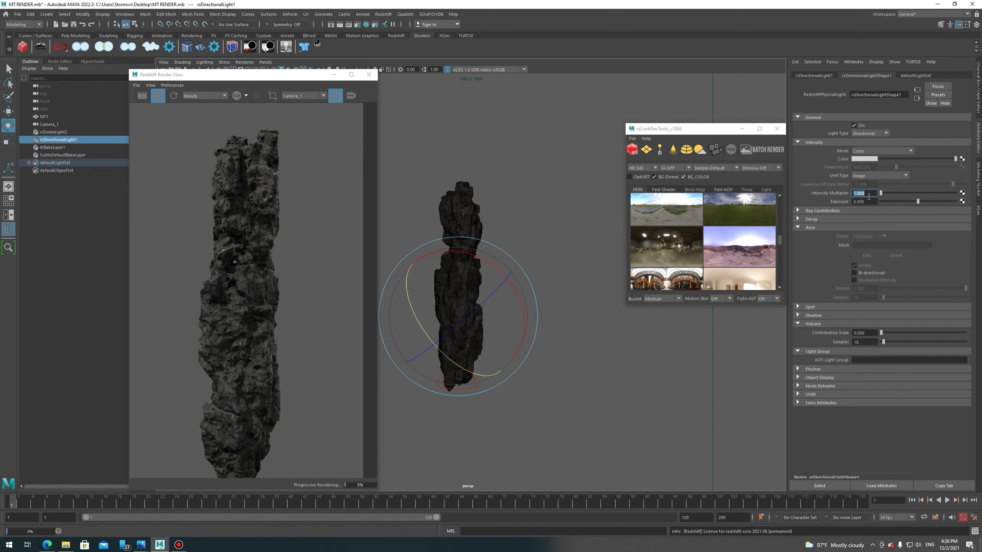
pyautogui.write('2')
pyautogui.press('Return')
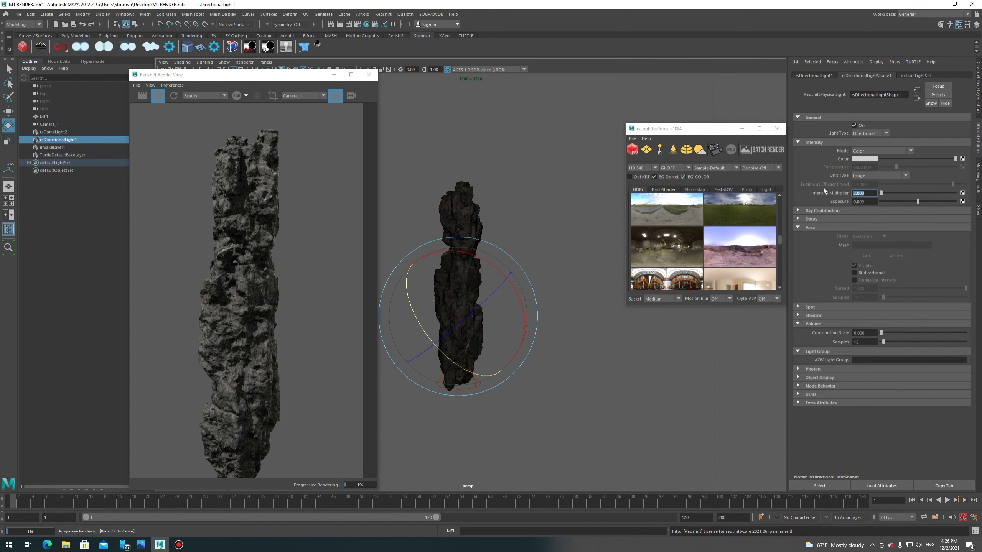
# Turn on BF + IPC global illumination and set look-dev sampling to Auto for rs3.0.
pyautogui.click(675, 168)
pyautogui.click(676, 175)
pyautogui.moveTo(674, 130); pyautogui.dragTo(647, 124)
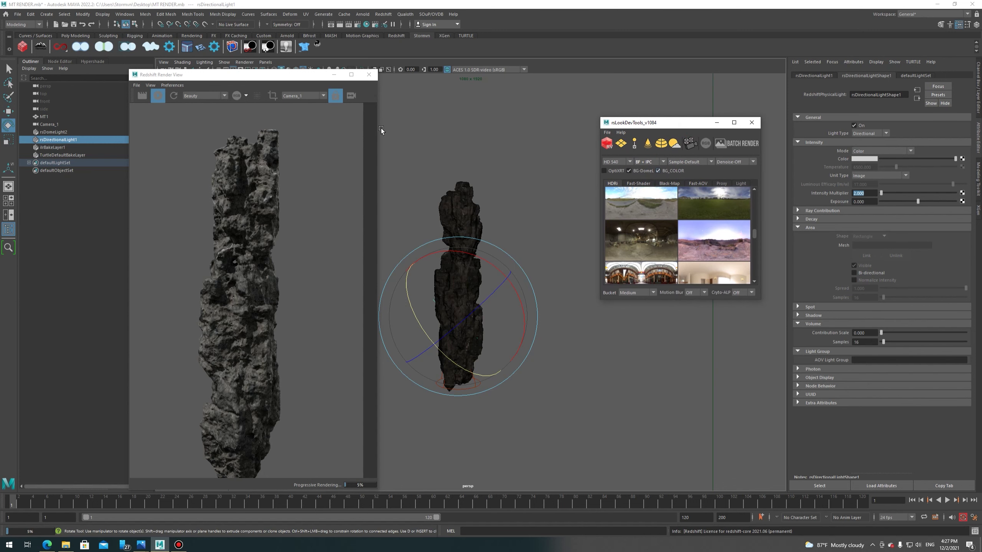
pyautogui.scroll(-1, 277, 198)
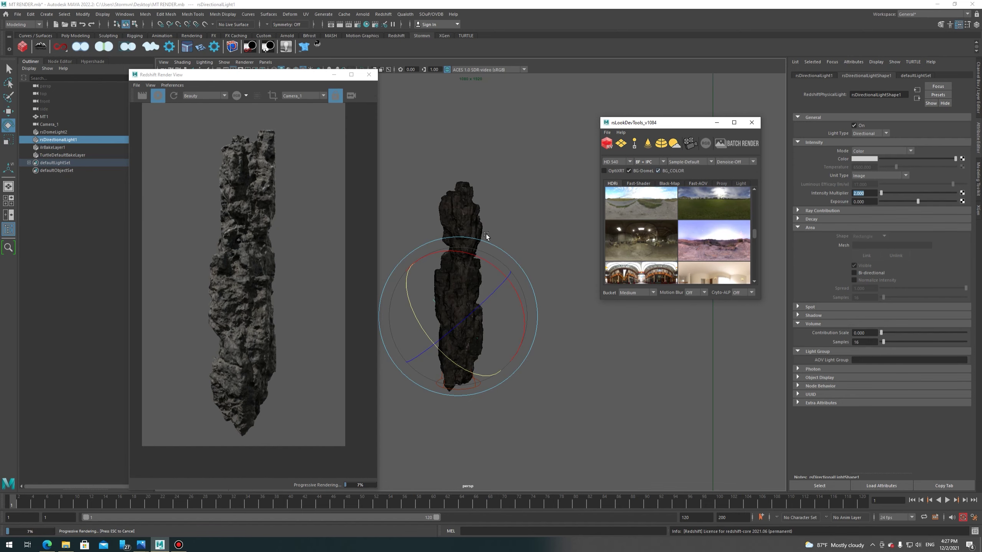
pyautogui.click(689, 162)
pyautogui.click(690, 200)
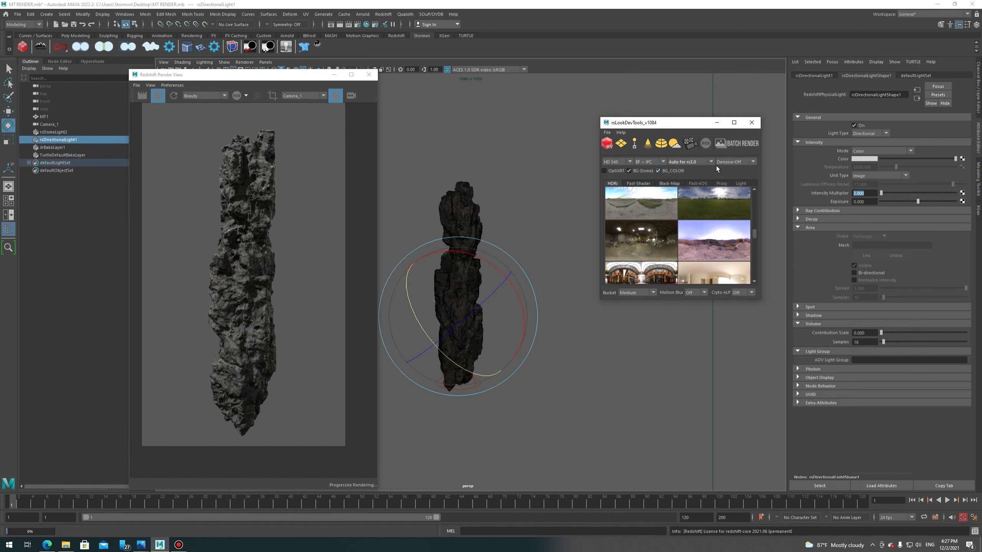
pyautogui.scroll(1, 292, 205)
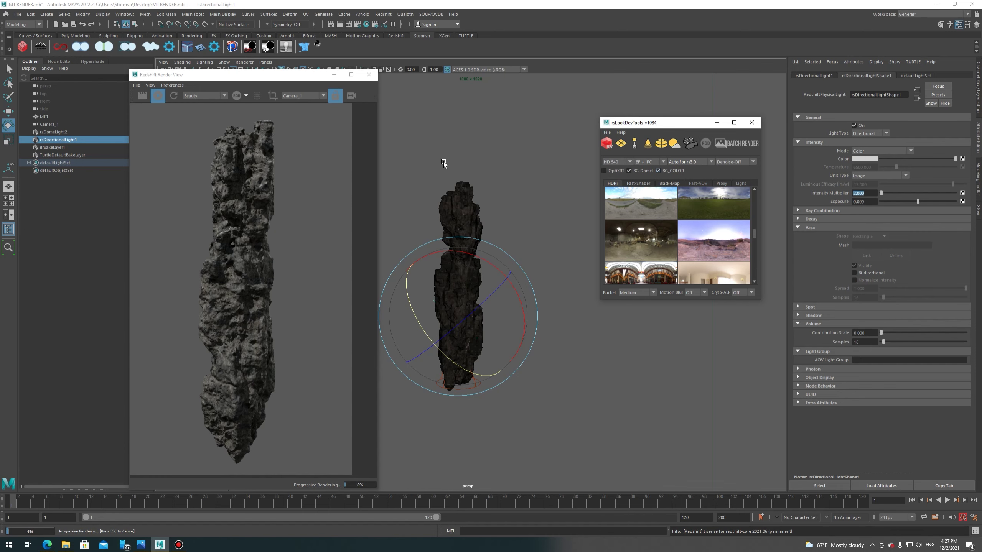
pyautogui.moveTo(261, 78); pyautogui.dragTo(383, 78)
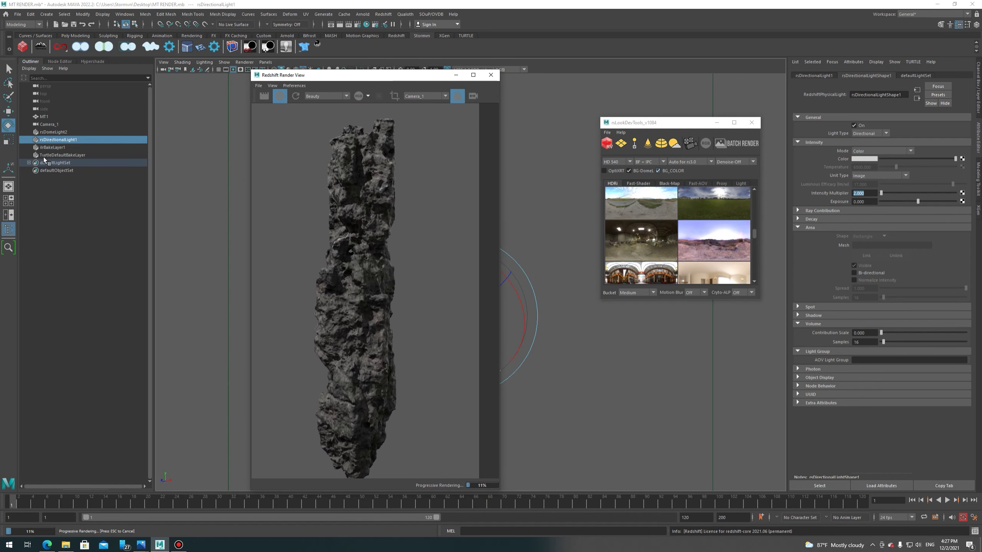
# Show the Rock shading network in Hypershade and rearrange its height and displacement nodes.
pyautogui.click(59, 61)
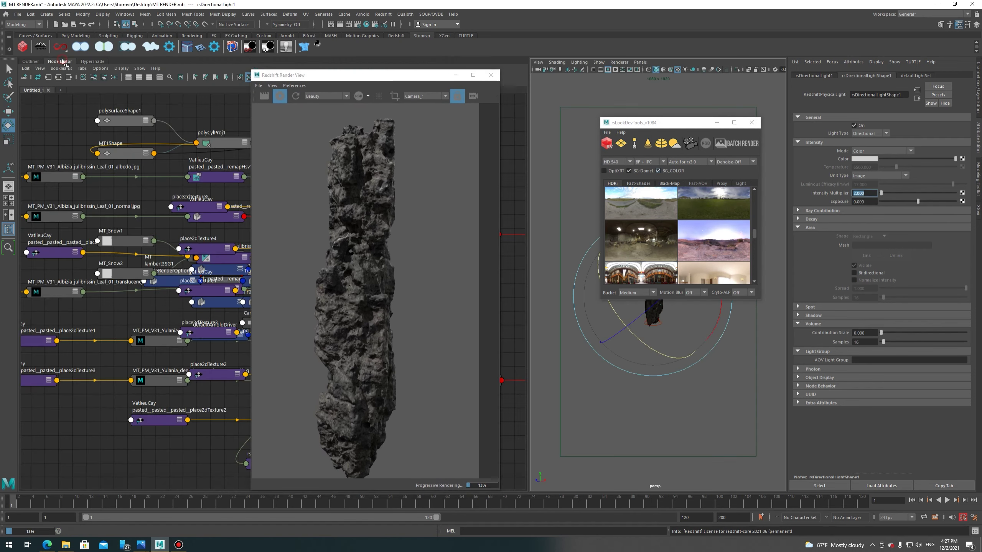
pyautogui.click(91, 62)
pyautogui.moveTo(329, 80); pyautogui.dragTo(531, 68)
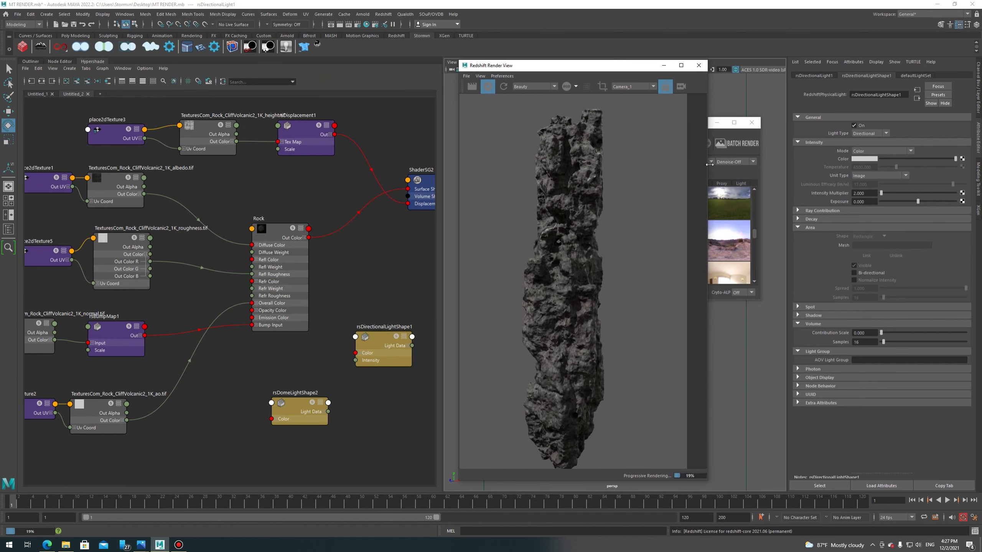
pyautogui.click(742, 171)
pyautogui.moveTo(655, 128); pyautogui.dragTo(768, 126)
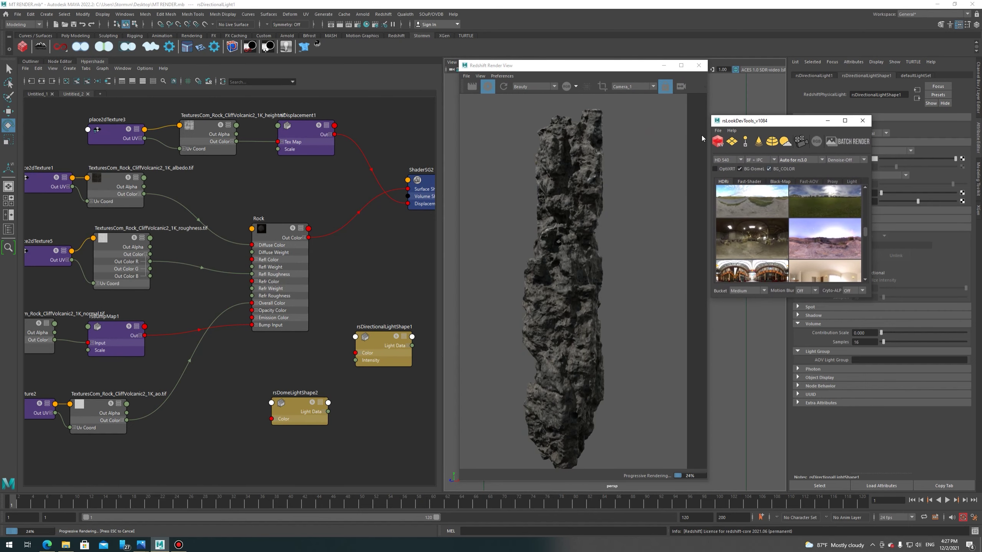
pyautogui.click(352, 250)
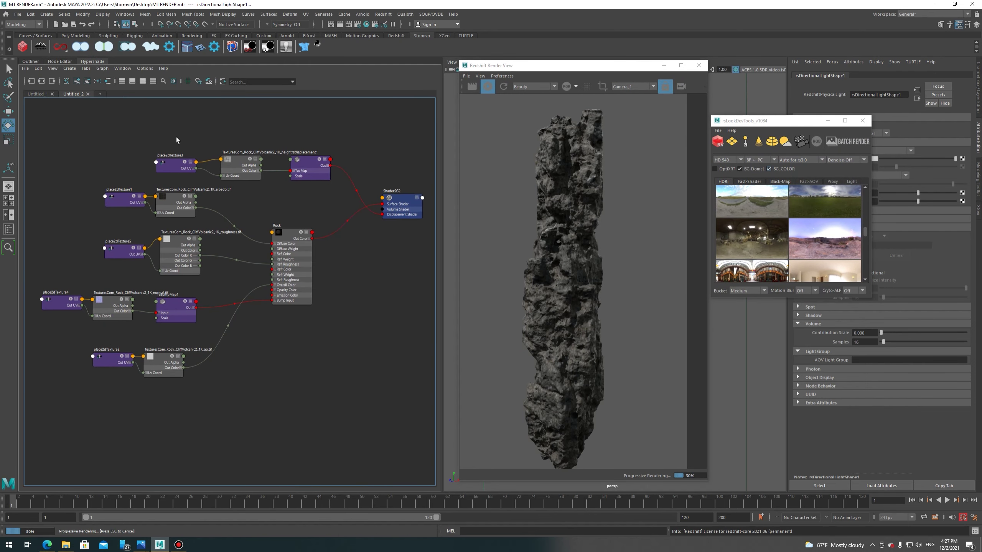
pyautogui.moveTo(313, 169); pyautogui.dragTo(190, 158)
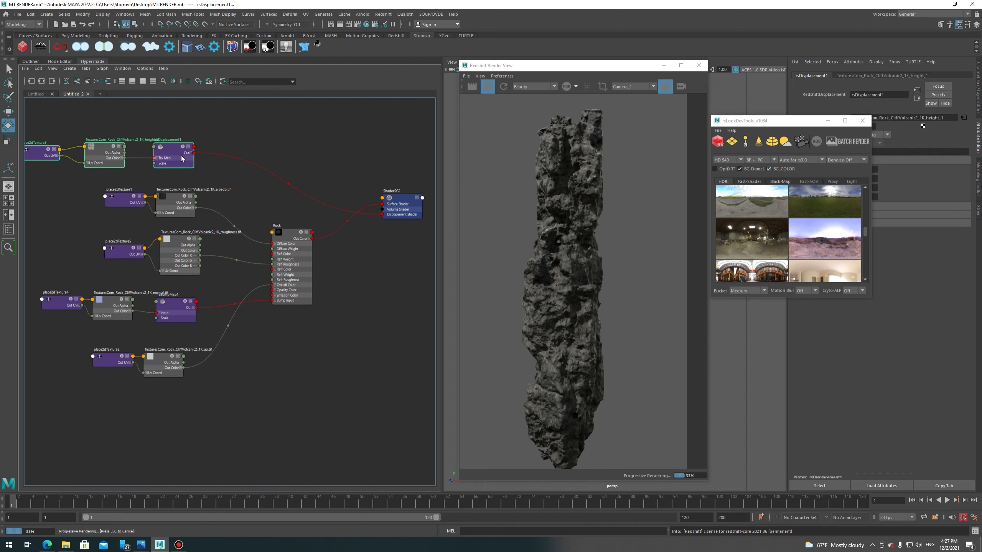
pyautogui.moveTo(118, 255); pyautogui.dragTo(115, 253)
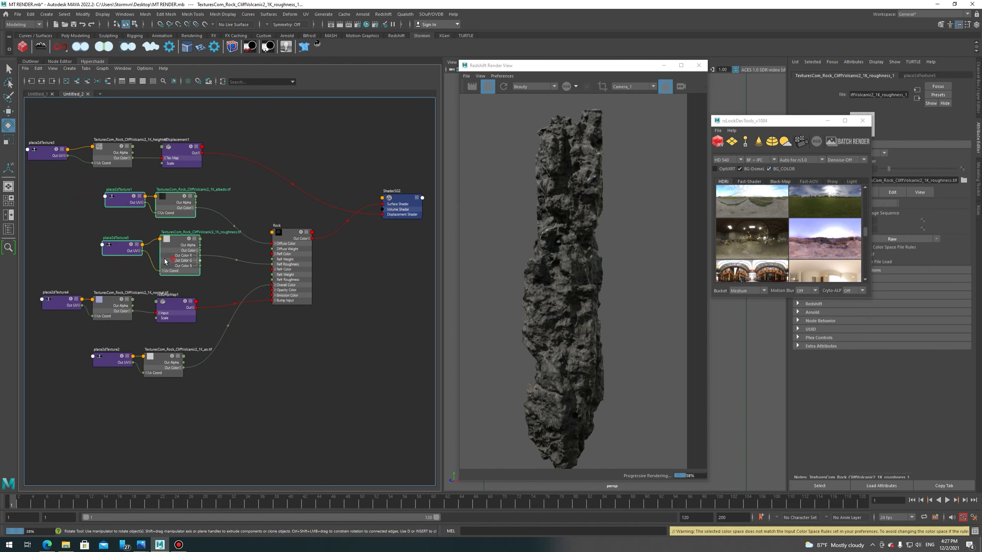
pyautogui.hotkey('ctrl', 'z')
# Select the Rock material and bring up the Fast-Shader creation options in rsLookDevTools.
pyautogui.click(189, 257)
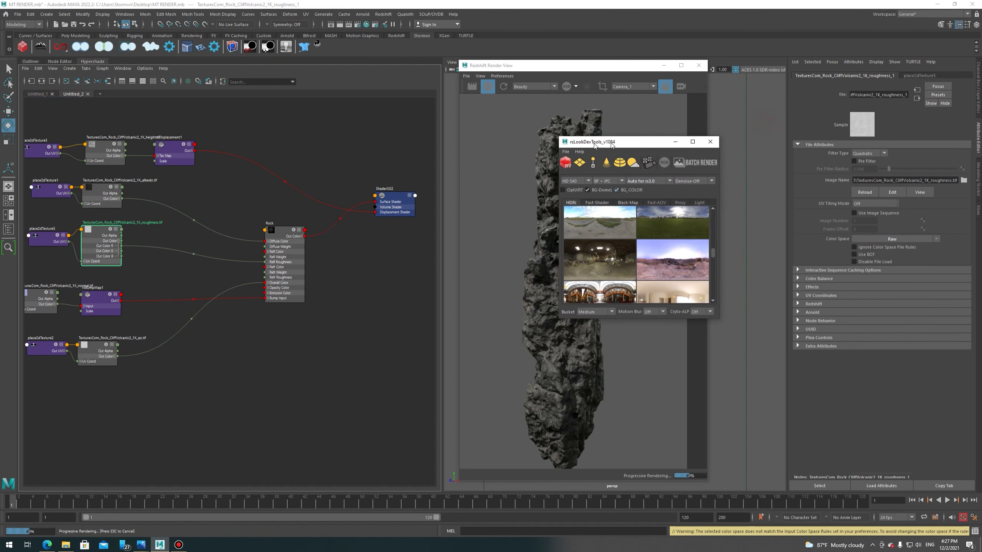
pyautogui.moveTo(761, 124); pyautogui.dragTo(587, 147)
pyautogui.click(297, 282)
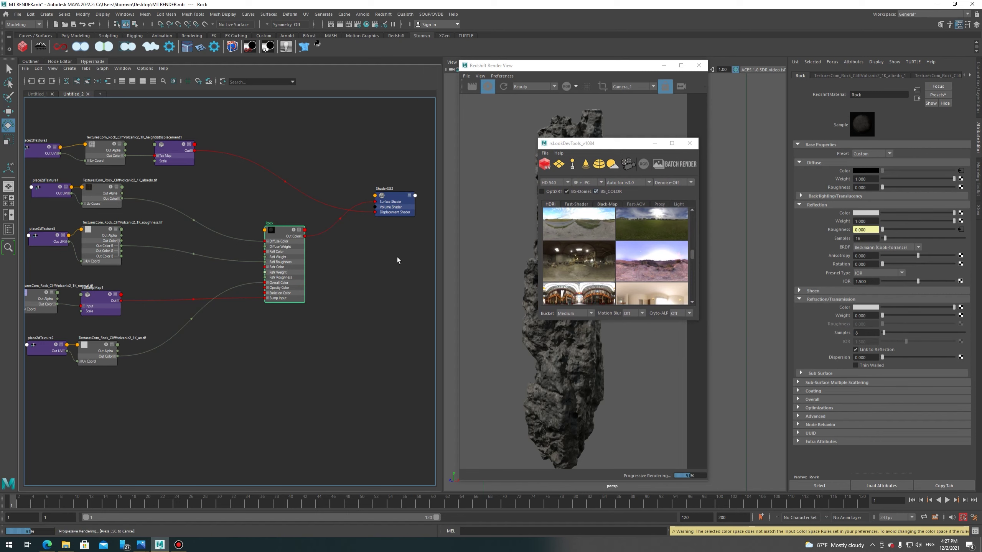
pyautogui.click(577, 204)
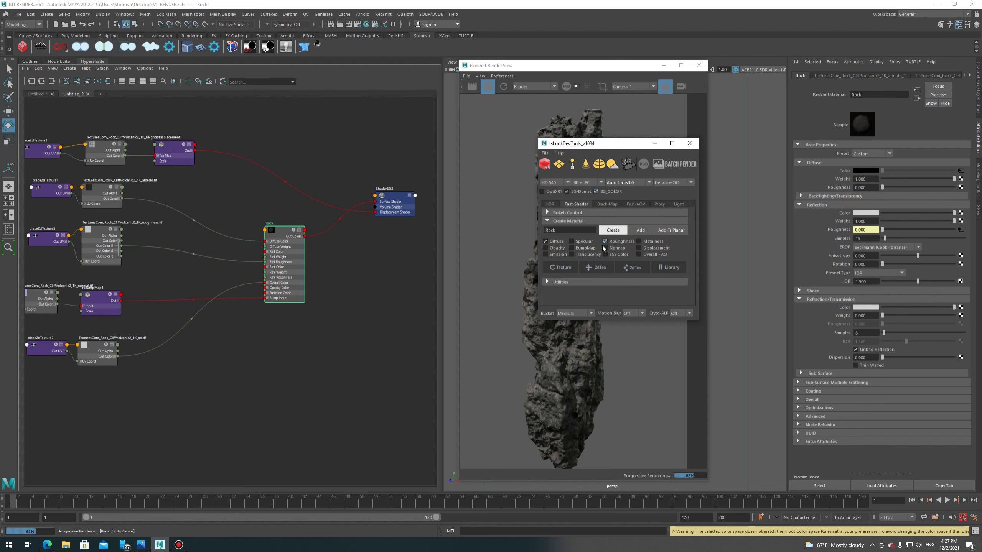
# Tick Overall - AO and add TriPlanar nodes to all of Rock's textures.
pyautogui.click(651, 257)
pyautogui.keyDown('alt'); pyautogui.moveTo(336, 258); pyautogui.dragTo(349, 260, button='middle'); pyautogui.keyUp('alt')
pyautogui.click(672, 230)
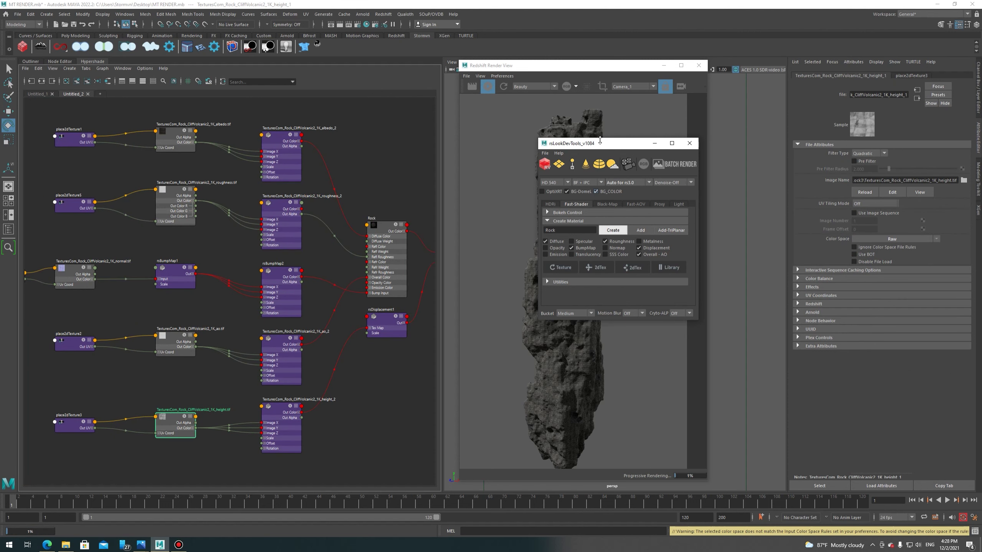
# Box-select the five new TriPlanar nodes in the shading graph.
pyautogui.moveTo(600, 143); pyautogui.dragTo(790, 147)
pyautogui.scroll(1, 601, 258)
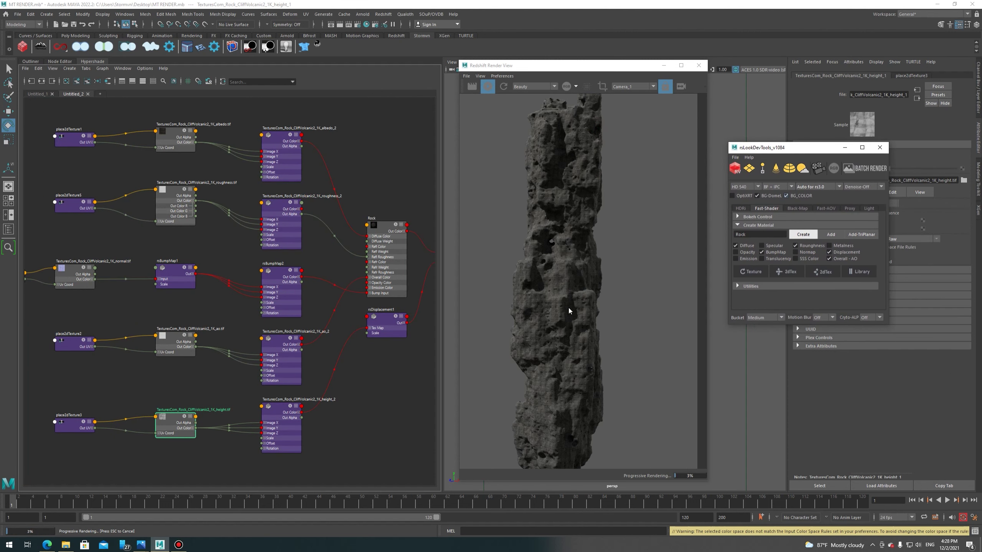
pyautogui.scroll(1, 555, 273)
pyautogui.scroll(2, 587, 270)
pyautogui.scroll(-1, 583, 258)
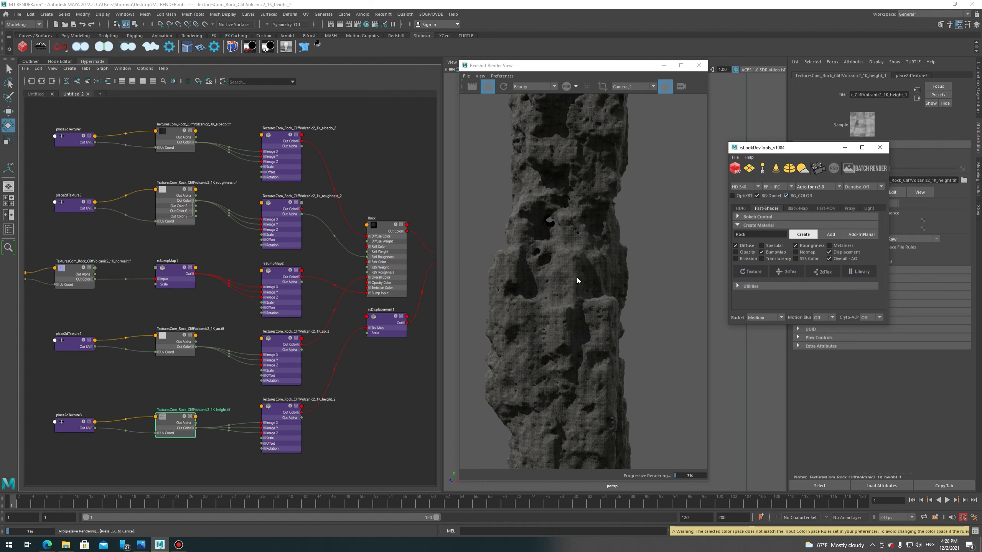
pyautogui.moveTo(279, 114); pyautogui.dragTo(283, 437)
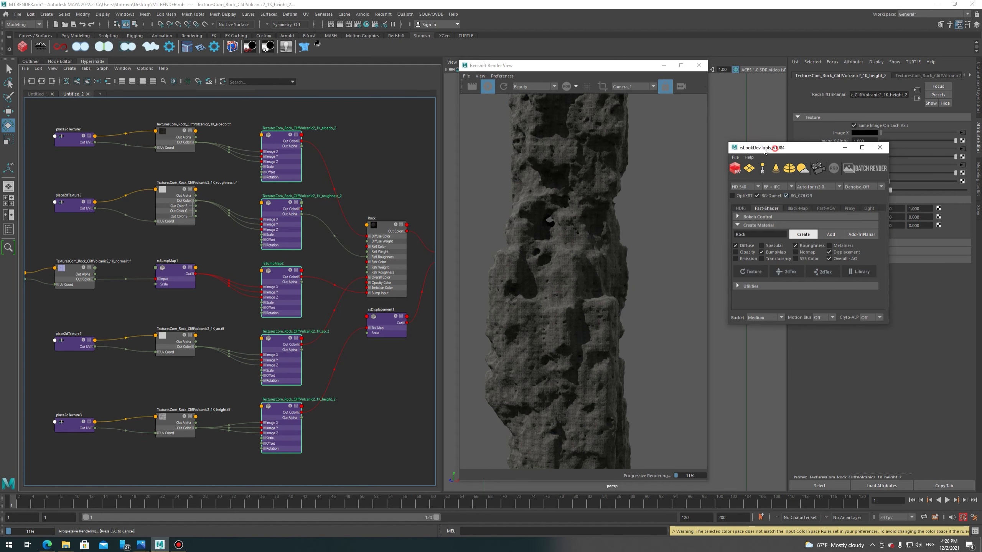
pyautogui.moveTo(765, 154); pyautogui.dragTo(695, 154)
# Set TriPlanar Scale X, Y and Z to 0.1 in the Edit-TriPlanar editor.
pyautogui.rightClick(787, 237)
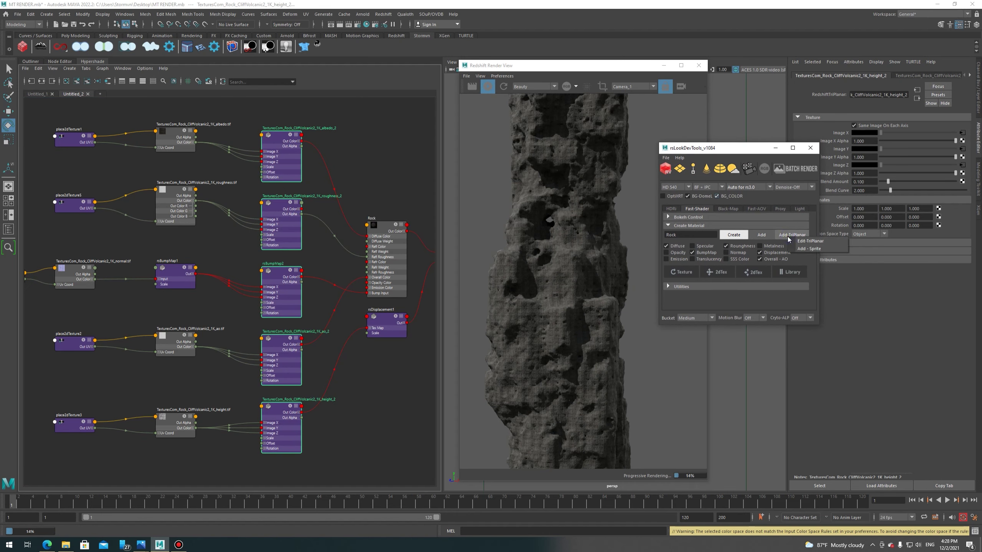
pyautogui.click(823, 241)
pyautogui.moveTo(692, 291); pyautogui.dragTo(564, 274)
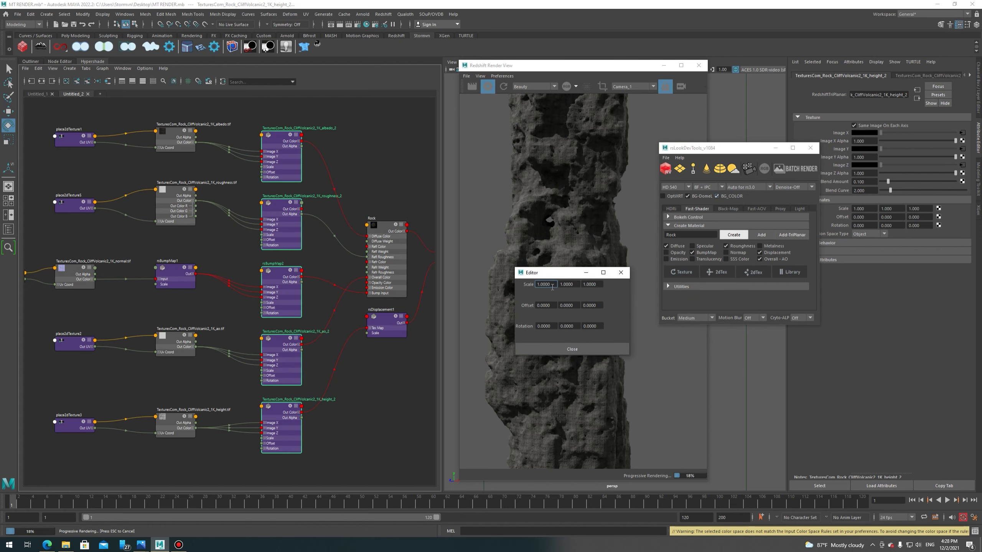
pyautogui.write('.1')
pyautogui.press('Tab')
pyautogui.write('.1')
pyautogui.press('Tab')
pyautogui.write('.1')
pyautogui.press('Return')
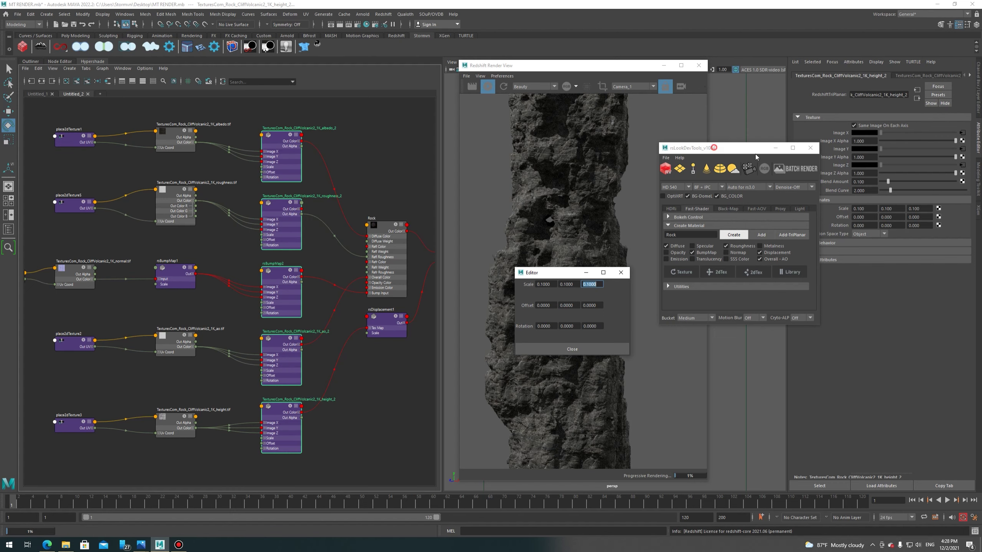
# Pan the render preview to inspect the finer rock detail.
pyautogui.moveTo(533, 276); pyautogui.dragTo(735, 225)
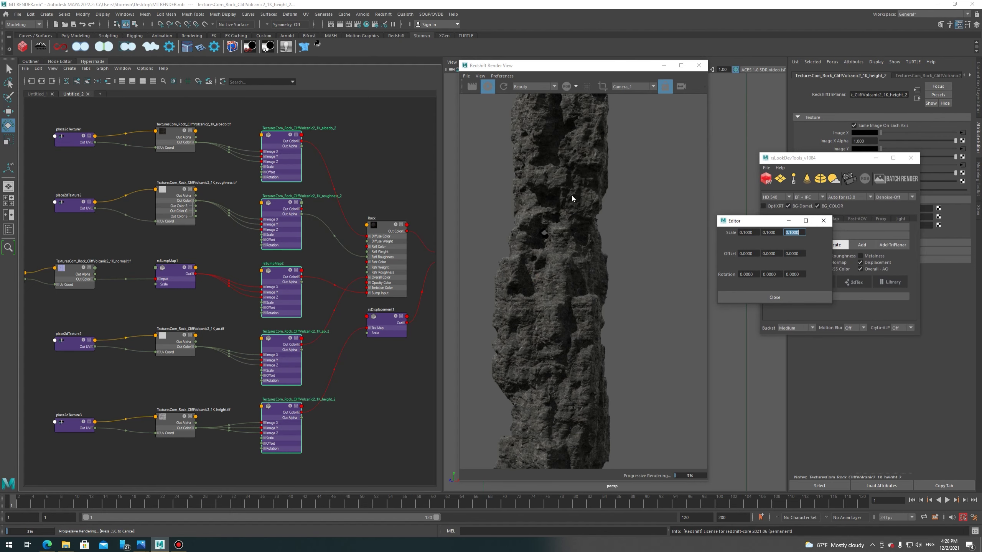
pyautogui.moveTo(598, 337)
pyautogui.keyDown('alt'); pyautogui.mouseDown()
pyautogui.moveTo(572, 341)
pyautogui.moveTo(593, 185)
pyautogui.moveTo(557, 251)
pyautogui.moveTo(554, 440)
pyautogui.moveTo(572, 267)
pyautogui.moveTo(566, 395)
pyautogui.moveTo(568, 211)
pyautogui.moveTo(577, 199)
pyautogui.mouseUp(); pyautogui.keyUp('alt')
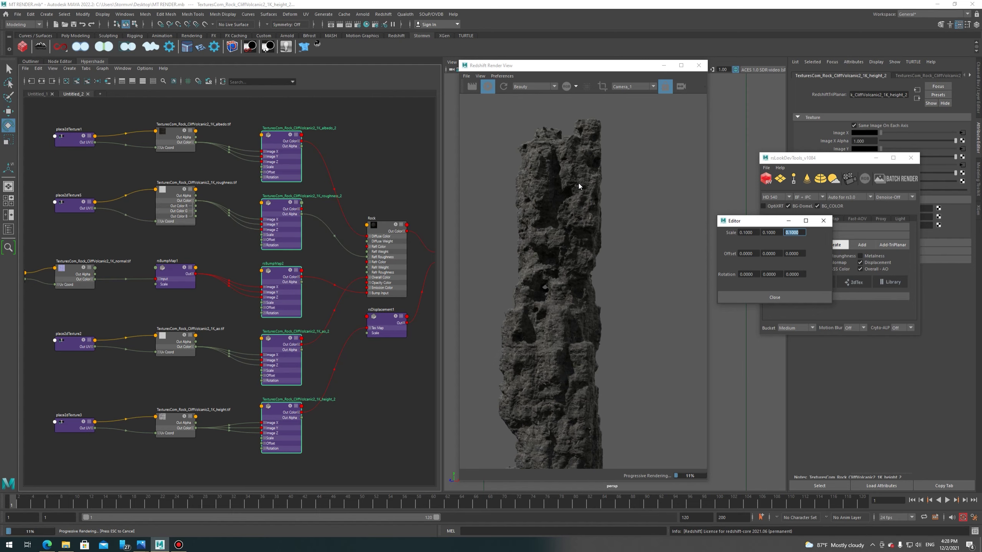
pyautogui.moveTo(575, 67); pyautogui.dragTo(319, 61)
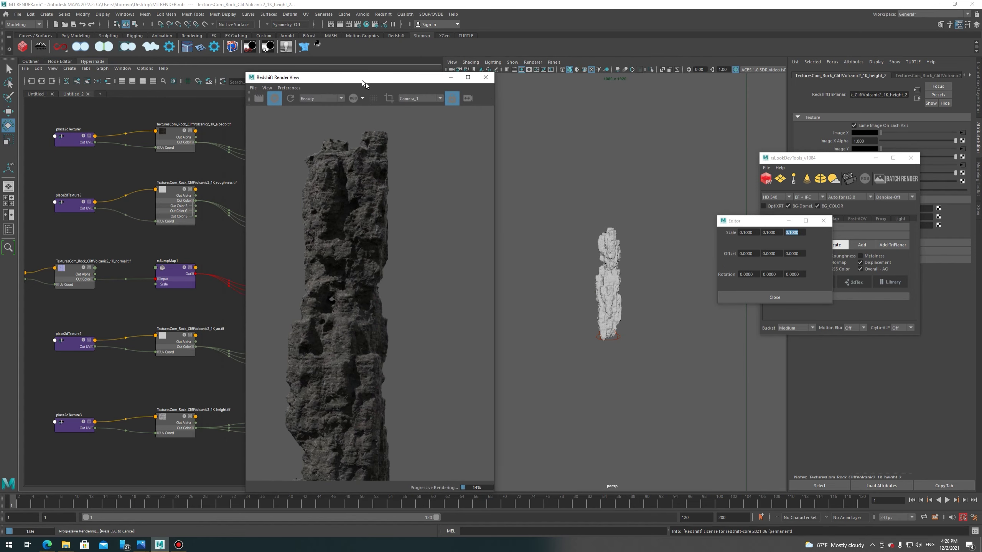
# Turn on Tessellation Enable and Displacement Enable for the rock mesh MT1Shape.
pyautogui.press('f')
pyautogui.click(595, 220)
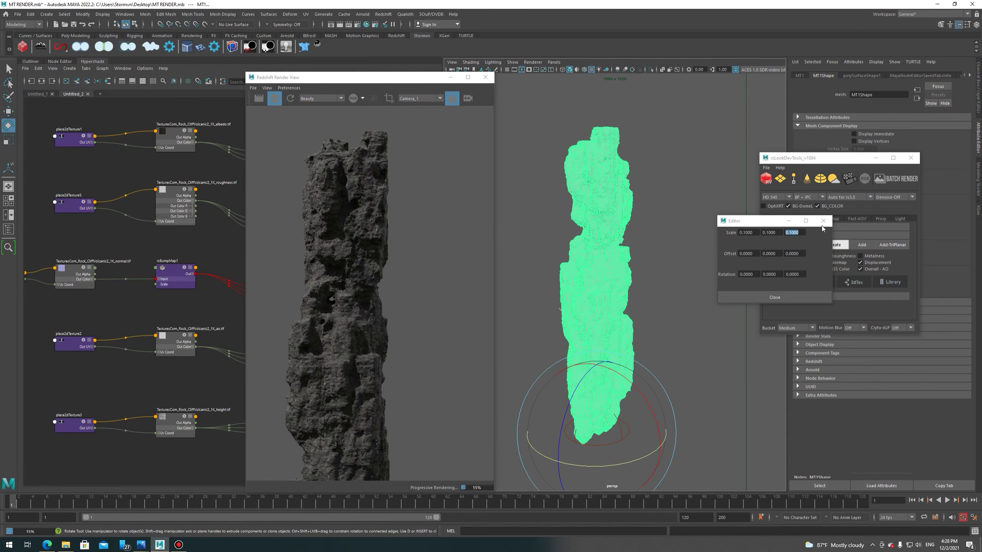
pyautogui.click(795, 296)
pyautogui.click(856, 220)
pyautogui.click(865, 308)
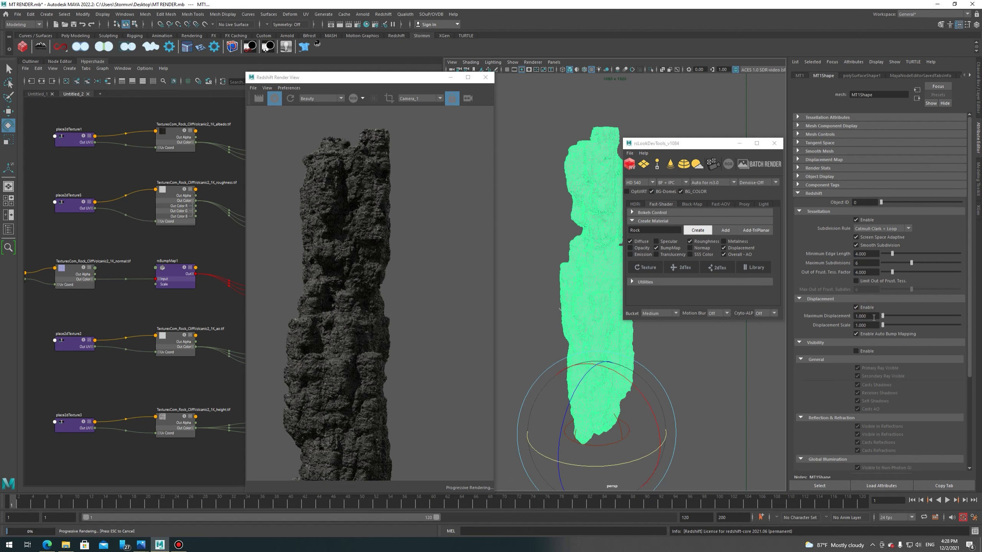
# Move the look-dev and render windows aside to bring the whole node graph into view.
pyautogui.moveTo(682, 149); pyautogui.dragTo(769, 147)
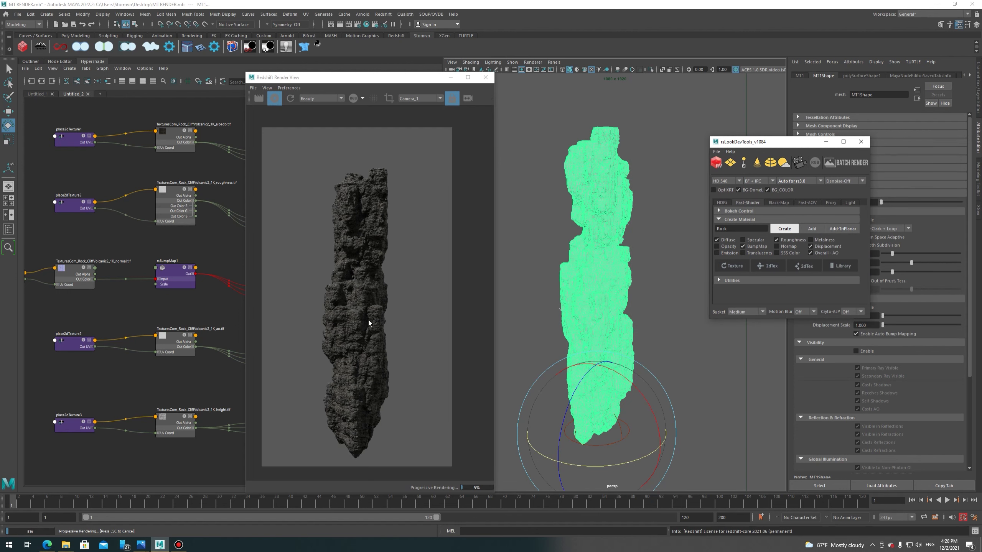
pyautogui.scroll(2, 368, 320)
pyautogui.scroll(1, 379, 328)
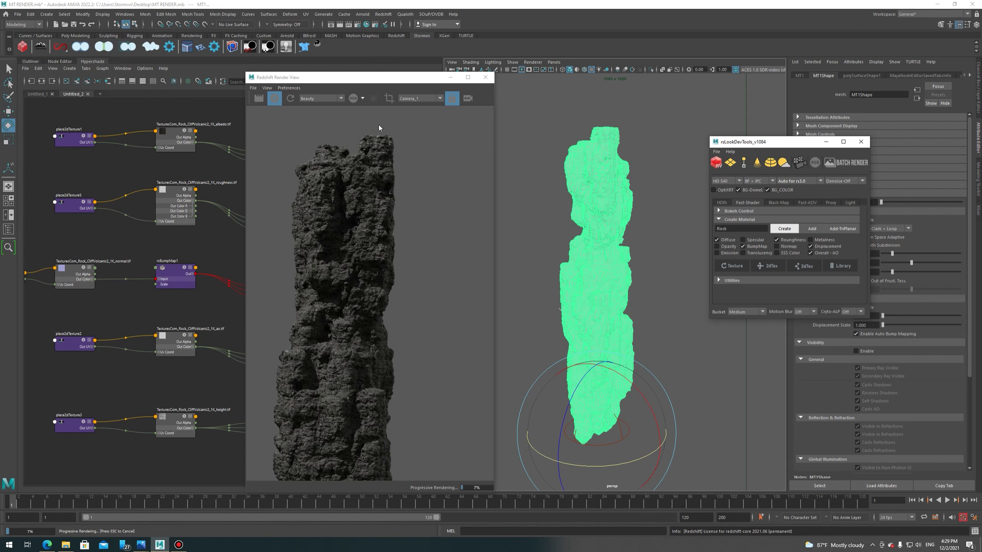
pyautogui.moveTo(351, 82); pyautogui.dragTo(628, 80)
pyautogui.moveTo(268, 181); pyautogui.dragTo(115, 163, button='middle')
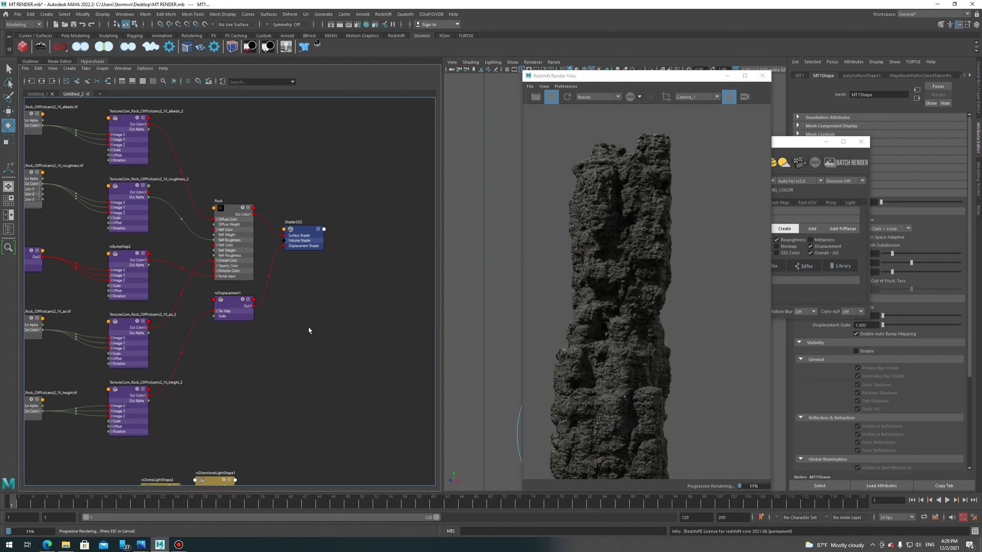
# Reposition rsDisplacement1 in the graph and minimize the look-dev tools window.
pyautogui.scroll(2, 308, 330)
pyautogui.moveTo(278, 235); pyautogui.dragTo(267, 306)
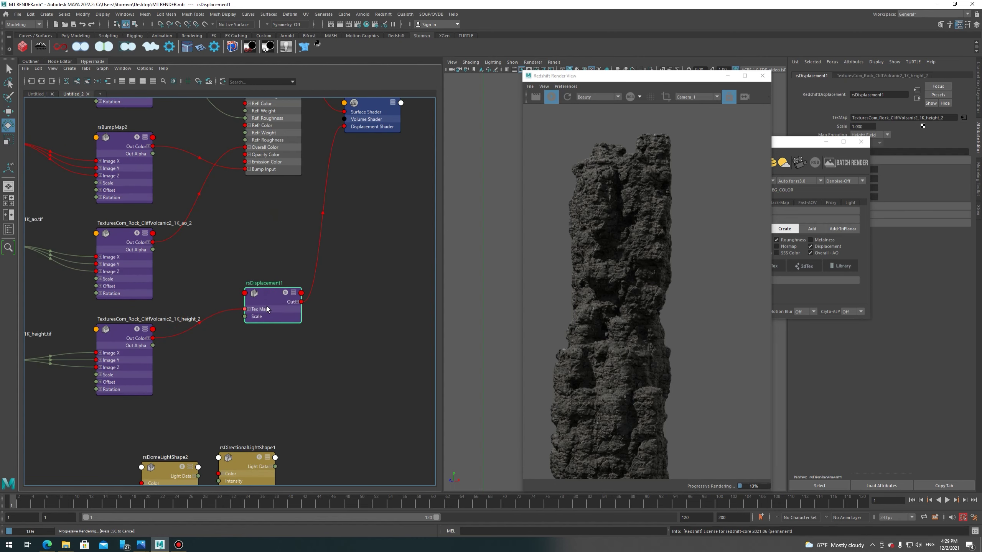
pyautogui.moveTo(662, 81); pyautogui.dragTo(567, 78)
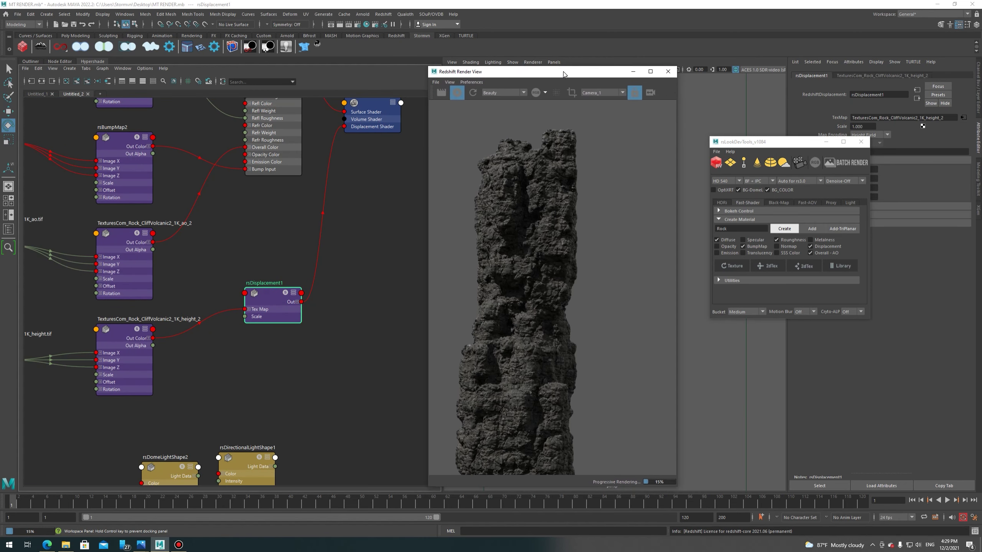
pyautogui.moveTo(768, 146); pyautogui.dragTo(735, 315)
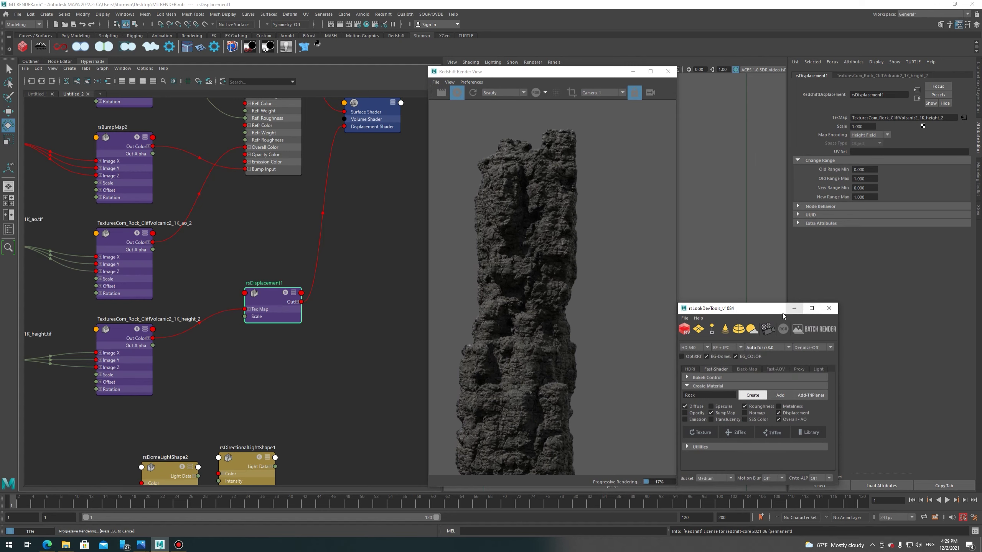
pyautogui.click(793, 310)
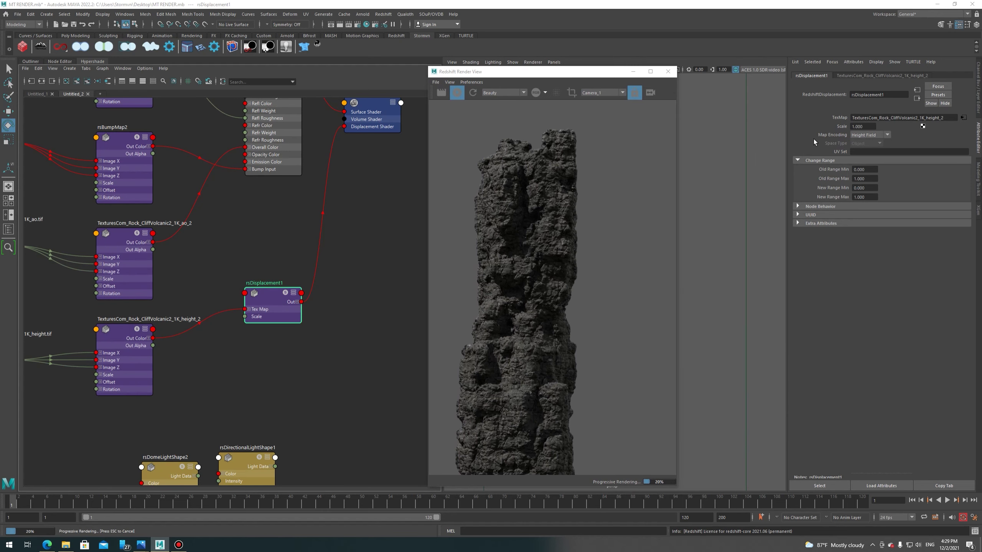
# Give rsDisplacement1 a New Range Min of -0.5 and a Scale of 0.5.
pyautogui.click(871, 188)
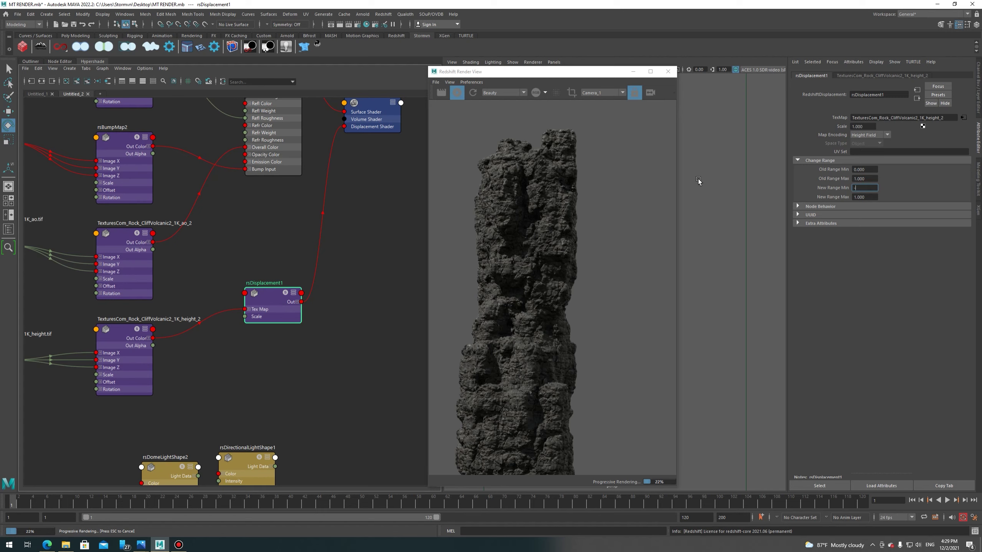
pyautogui.write('-.5')
pyautogui.write('-0.500')
pyautogui.press('Return')
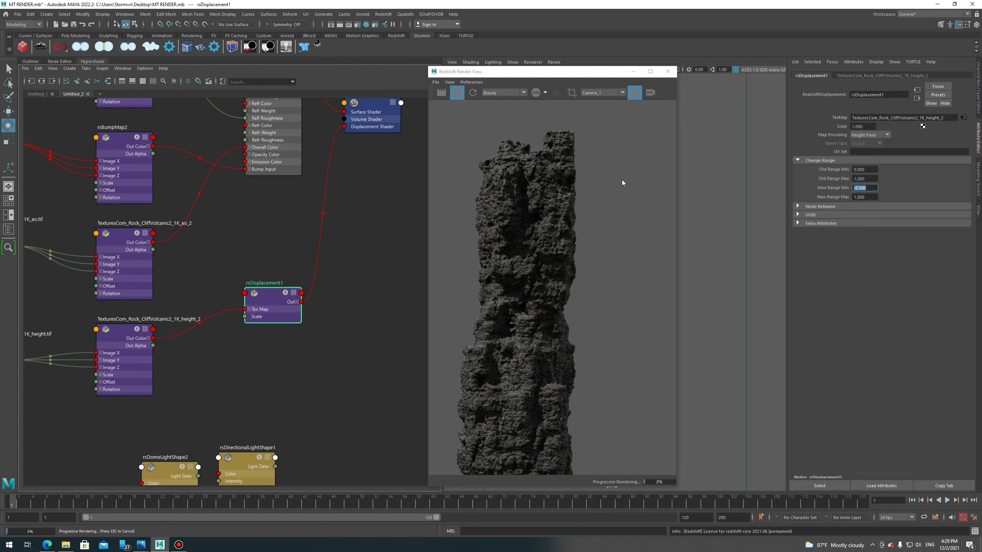
pyautogui.click(861, 127)
pyautogui.write('.2')
pyautogui.press('Return')
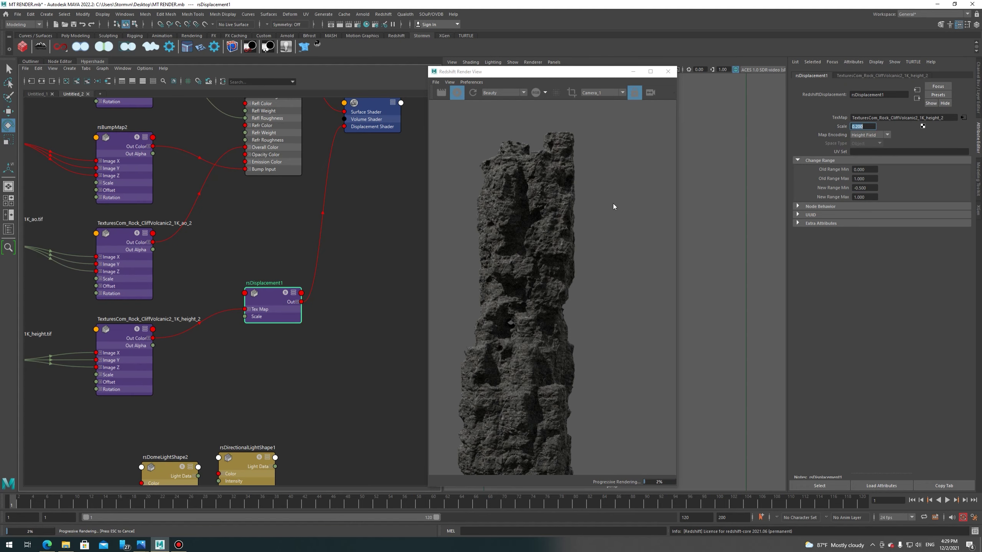
pyautogui.write('.5')
pyautogui.press('Return')
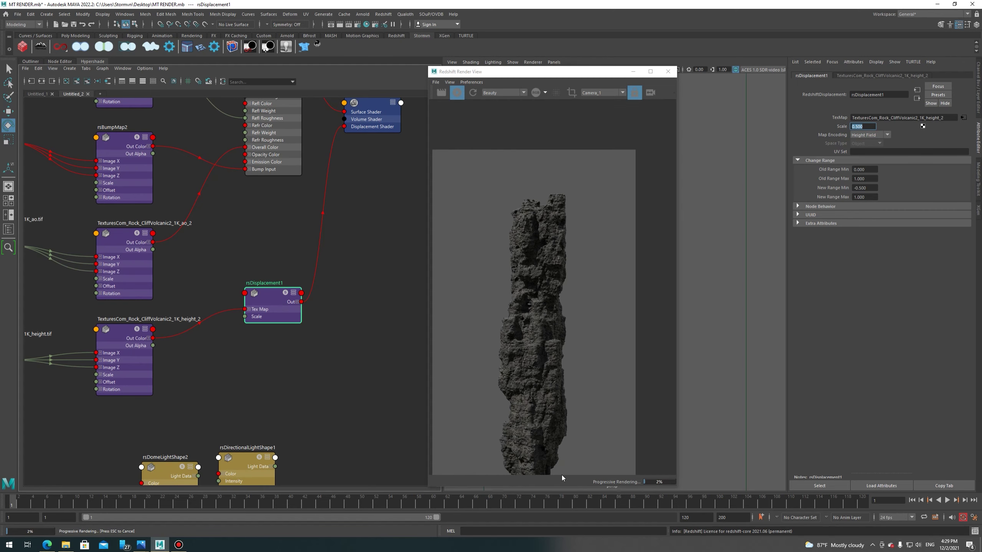
pyautogui.scroll(2, 557, 339)
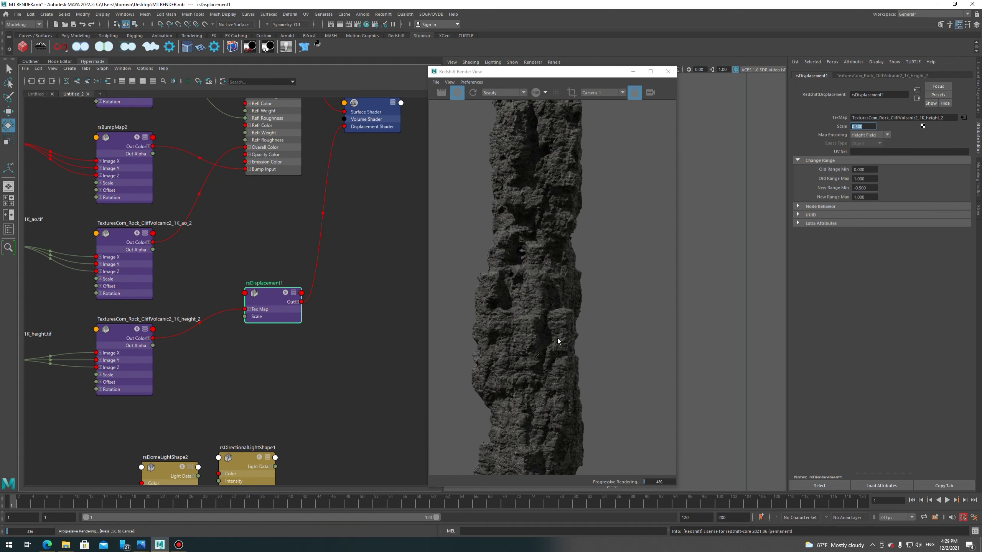
pyautogui.scroll(-2, 558, 193)
pyautogui.scroll(1, 576, 194)
pyautogui.scroll(2, 576, 194)
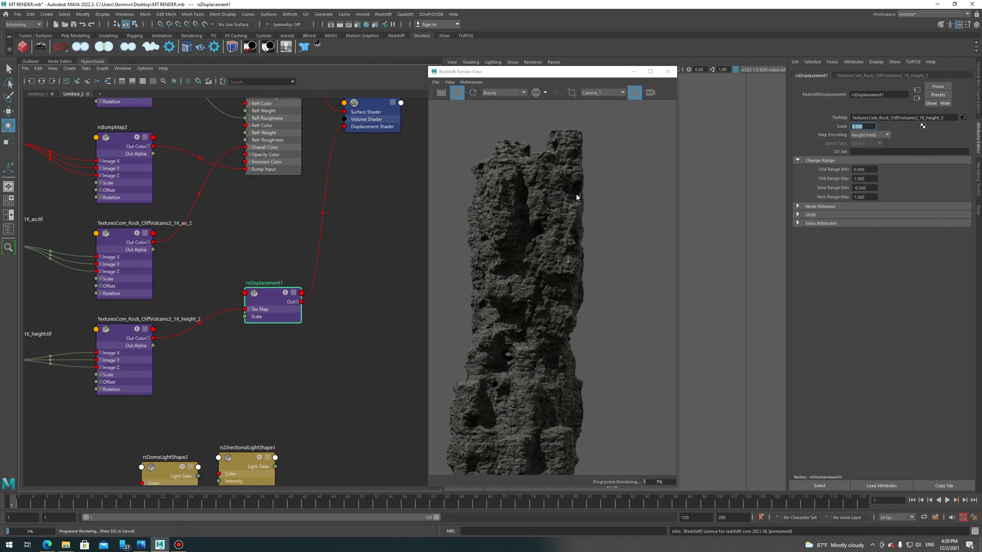
pyautogui.click(872, 188)
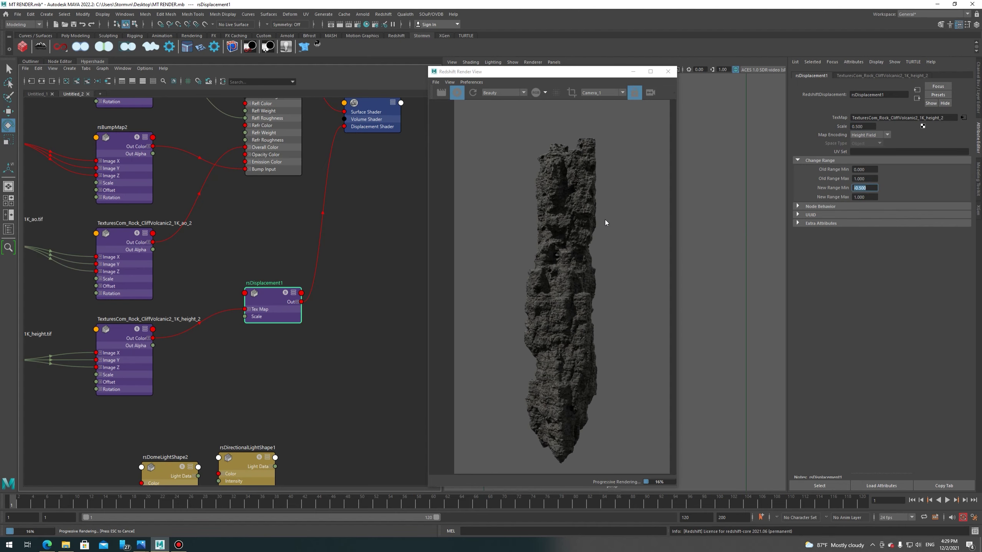
# Move the Redshift Render View aside and pan the node graph to clear space.
pyautogui.moveTo(516, 76); pyautogui.dragTo(650, 84)
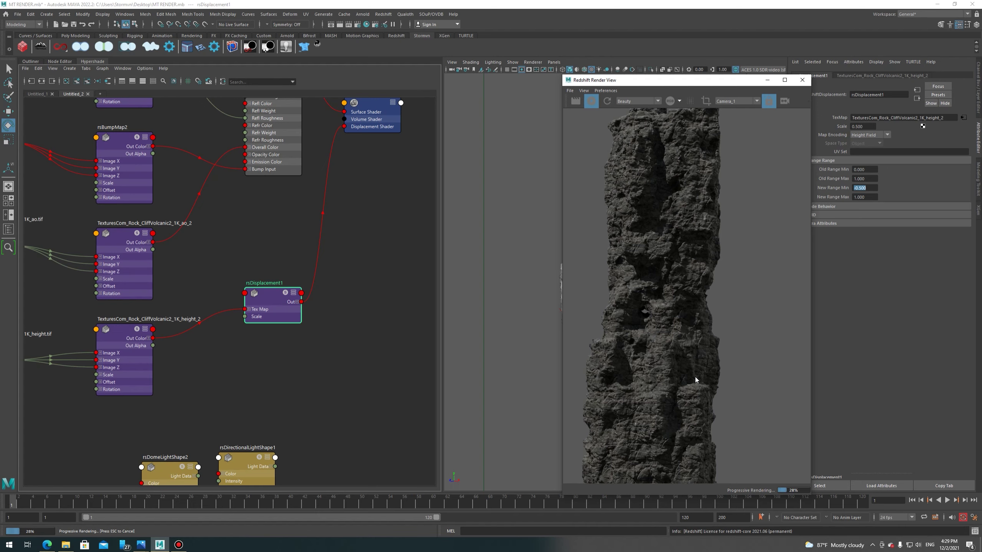
pyautogui.moveTo(669, 86); pyautogui.dragTo(731, 86)
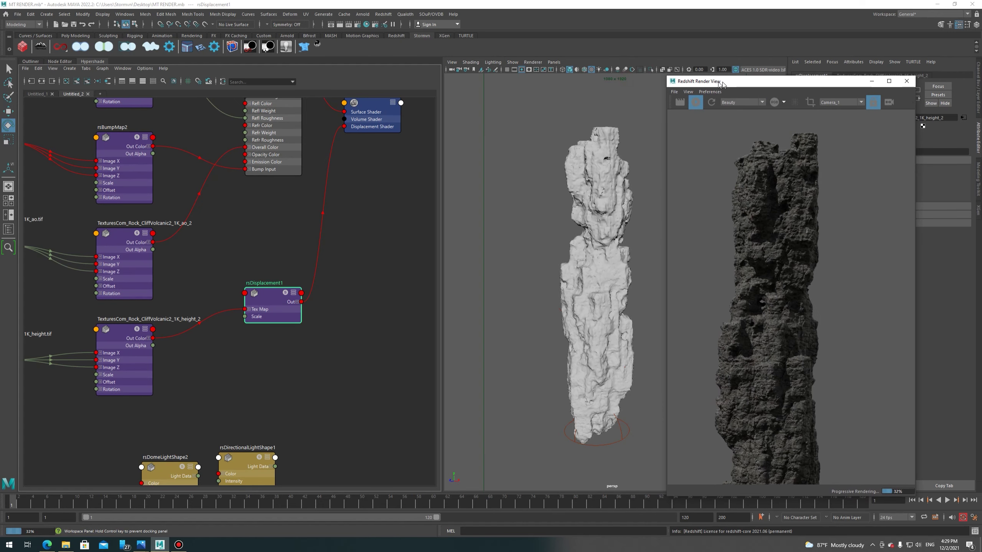
pyautogui.scroll(-2, 364, 288)
pyautogui.scroll(-1, 214, 305)
pyautogui.keyDown('alt'); pyautogui.moveTo(214, 306); pyautogui.dragTo(245, 258, button='middle'); pyautogui.keyUp('alt')
pyautogui.click(245, 260)
# Create a new material named Mossy in rsLookDevTools and centre its network in the graph.
pyautogui.click(22, 47)
pyautogui.doubleClick(334, 220)
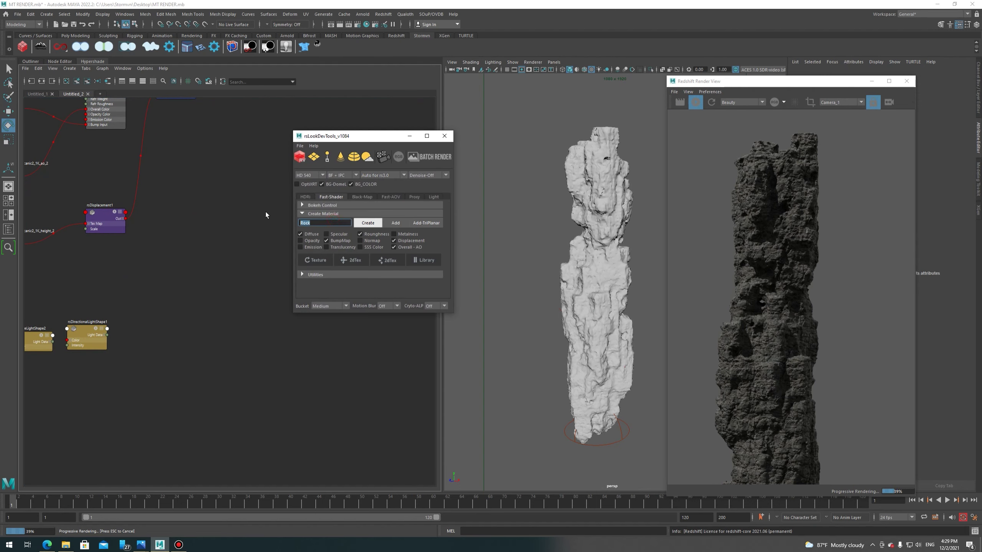
pyautogui.write('Mossy')
pyautogui.moveTo(356, 136)
pyautogui.mouseDown()
pyautogui.moveTo(518, 136)
pyautogui.moveTo(593, 120)
pyautogui.mouseUp()
pyautogui.click(568, 209)
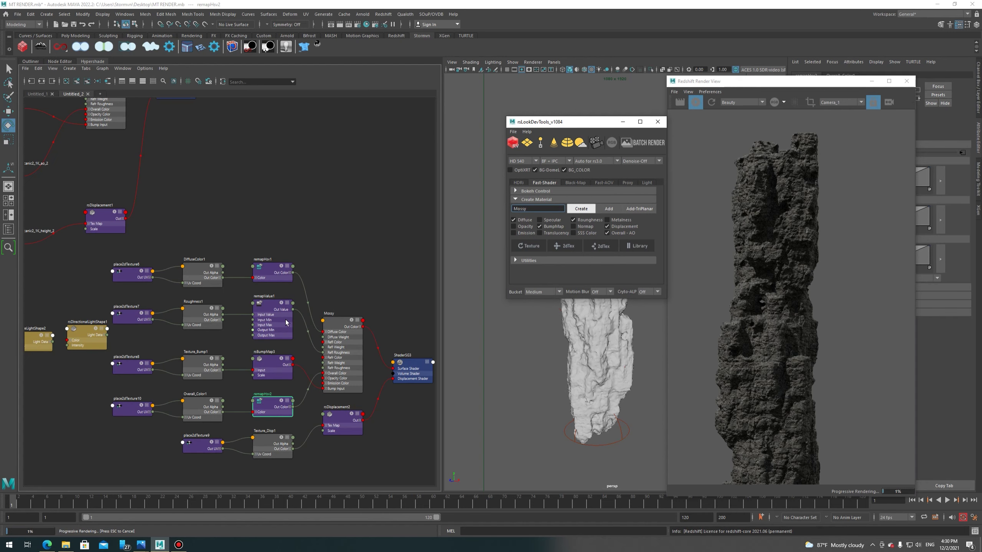
pyautogui.keyDown('alt'); pyautogui.moveTo(369, 295); pyautogui.dragTo(386, 216, button='middle'); pyautogui.keyUp('alt')
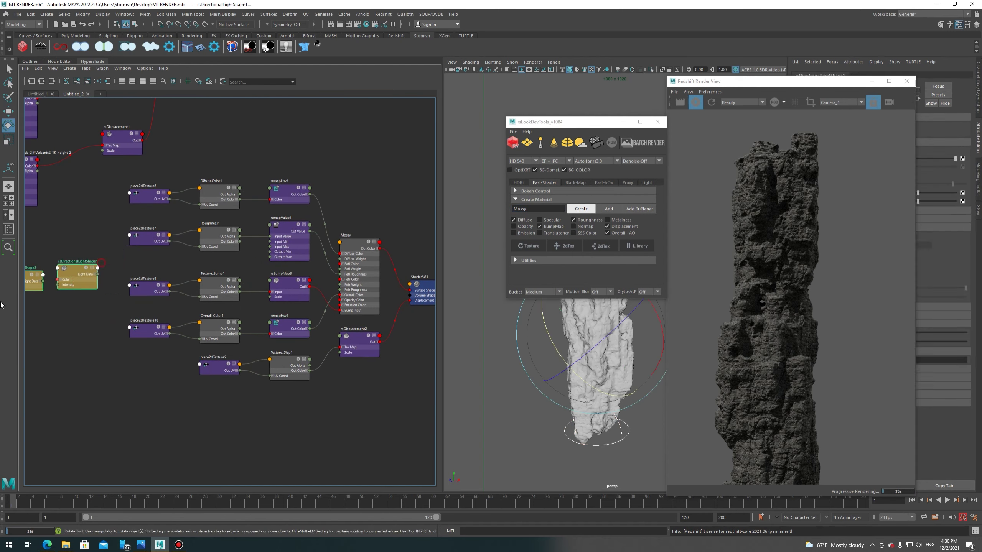
pyautogui.keyDown('alt'); pyautogui.moveTo(407, 400); pyautogui.dragTo(265, 408, button='middle'); pyautogui.keyUp('alt')
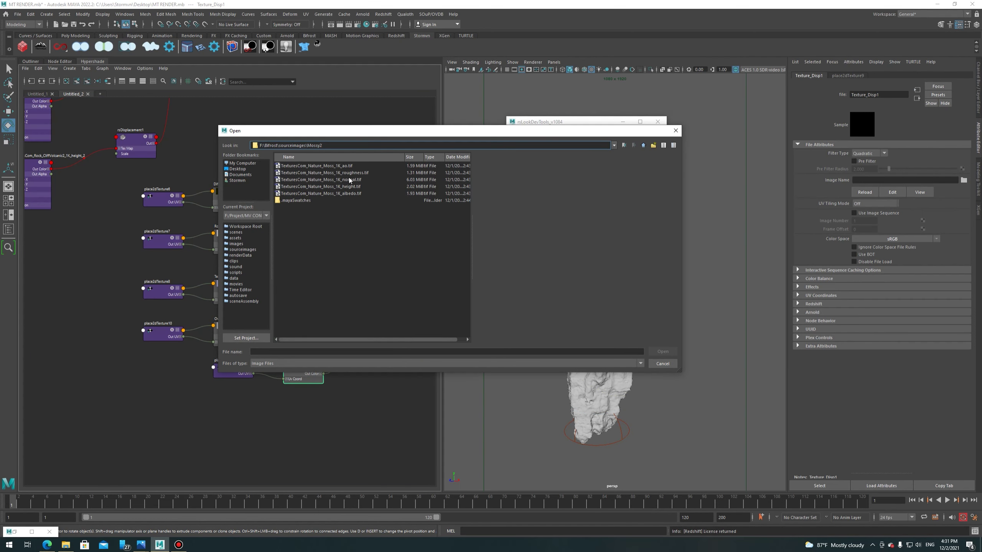
# Load TexturesCom_Nature_Moss_1K_height.tif into Texture_Disp1 with Raw colour space.
pyautogui.click(349, 180)
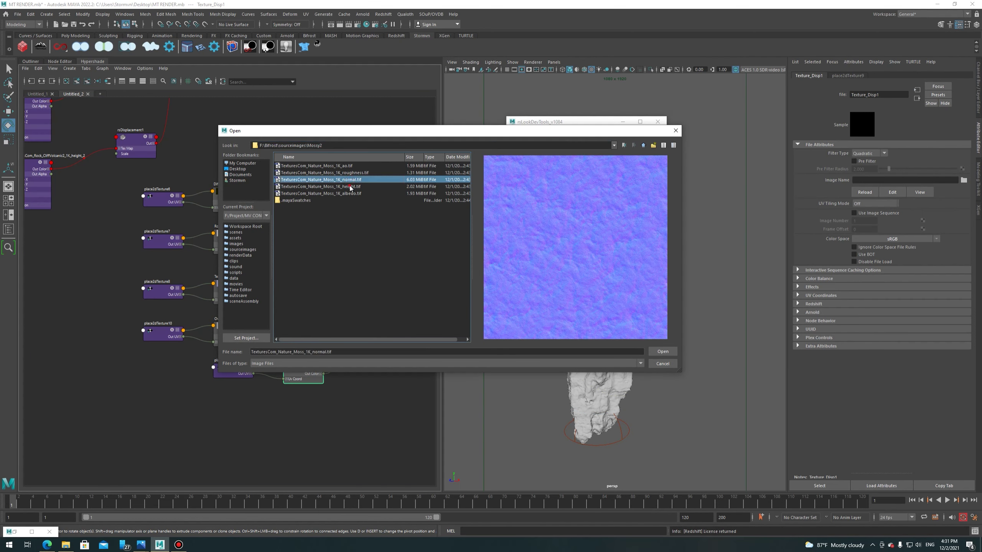
pyautogui.click(659, 352)
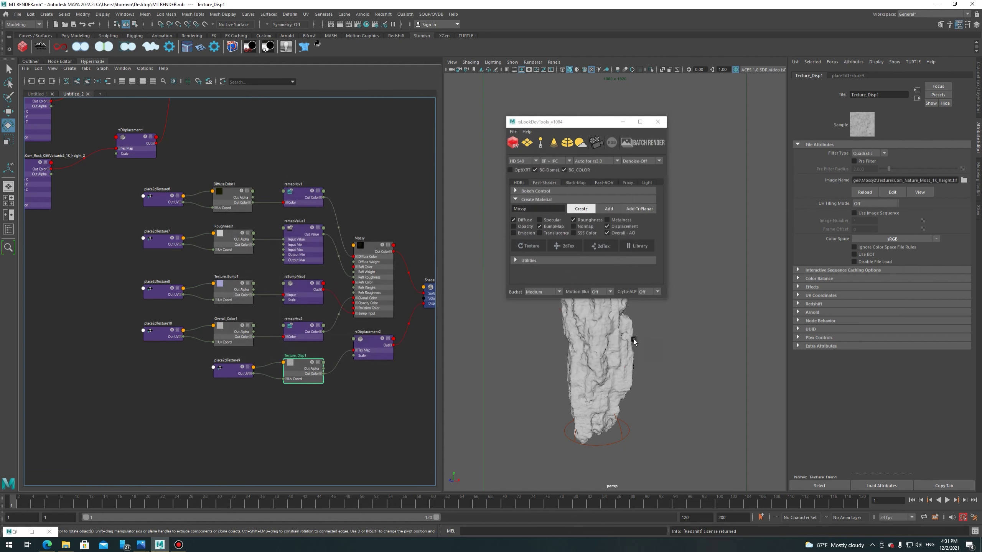
pyautogui.click(896, 238)
pyautogui.moveTo(914, 257)
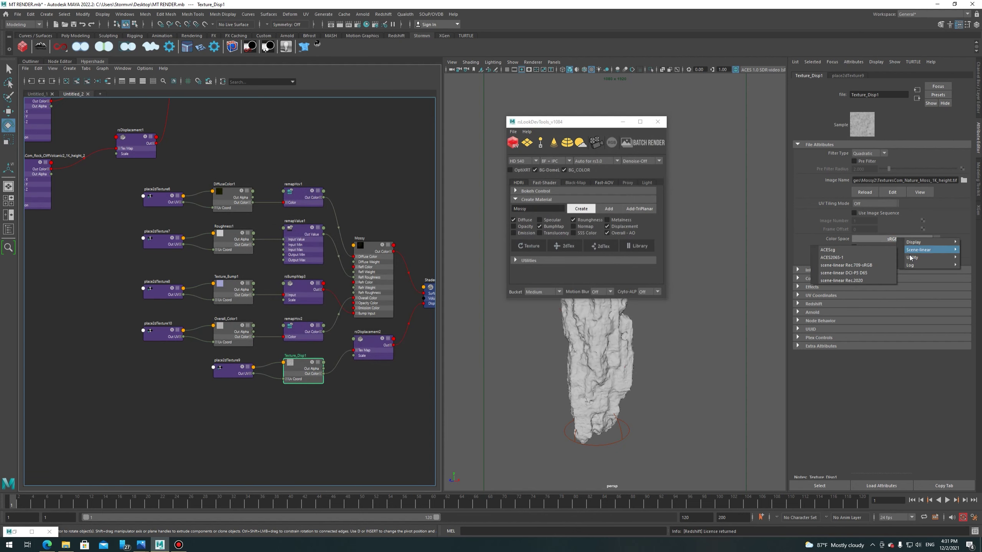
pyautogui.click(867, 258)
# Set the Overall_Color1 AO map to Raw and review the bump, roughness and diffuse textures.
pyautogui.click(232, 332)
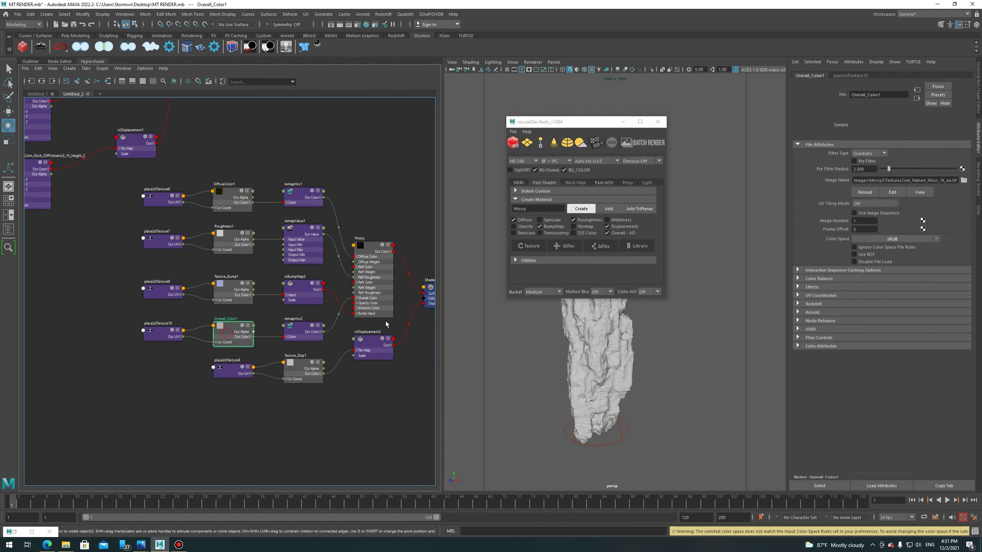
pyautogui.click(893, 239)
pyautogui.click(870, 258)
pyautogui.click(240, 286)
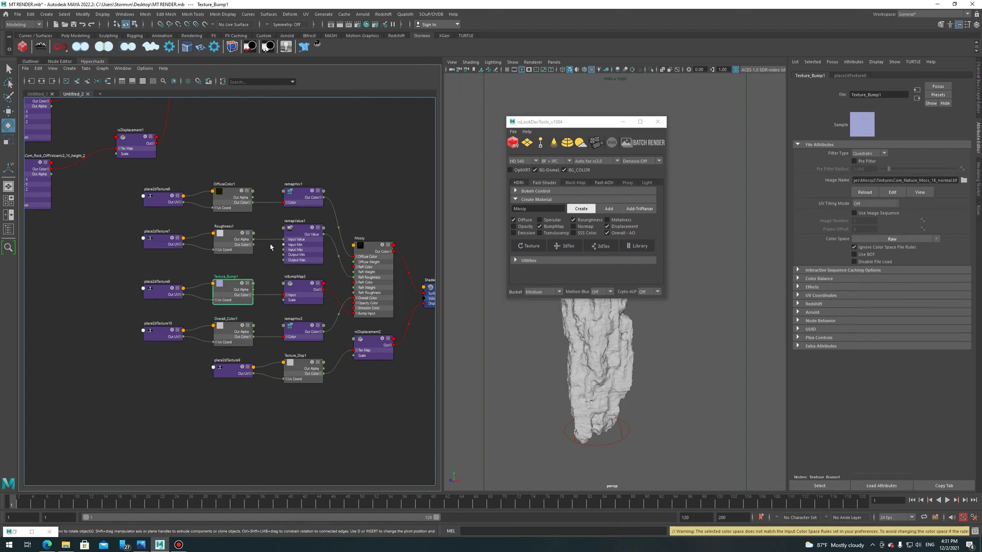
pyautogui.click(235, 243)
pyautogui.click(234, 206)
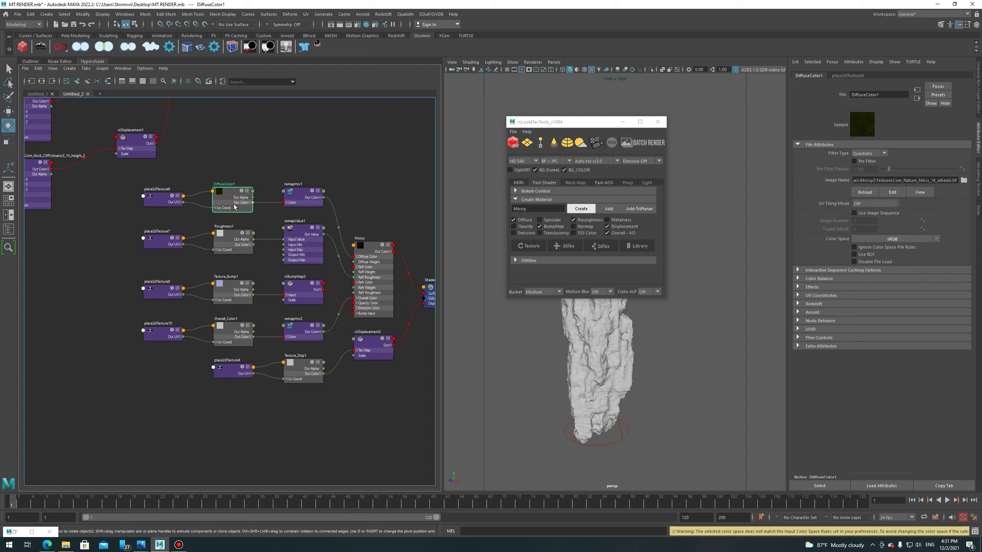
pyautogui.moveTo(343, 192); pyautogui.dragTo(235, 220, button='middle')
# Reorganise the graph, moving the whole Mossy network down and left.
pyautogui.moveTo(561, 122); pyautogui.dragTo(691, 122)
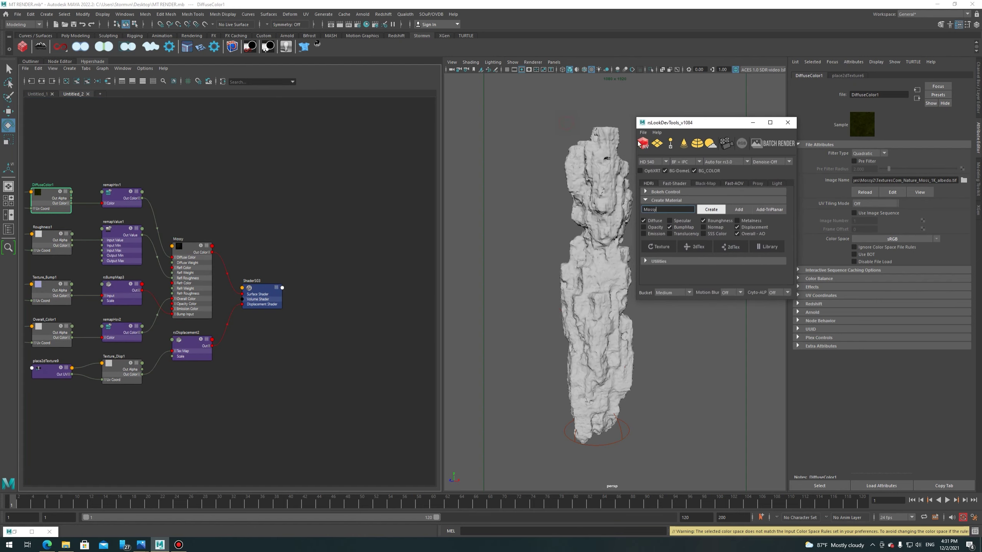
pyautogui.scroll(-3, 376, 222)
pyautogui.scroll(-2, 344, 213)
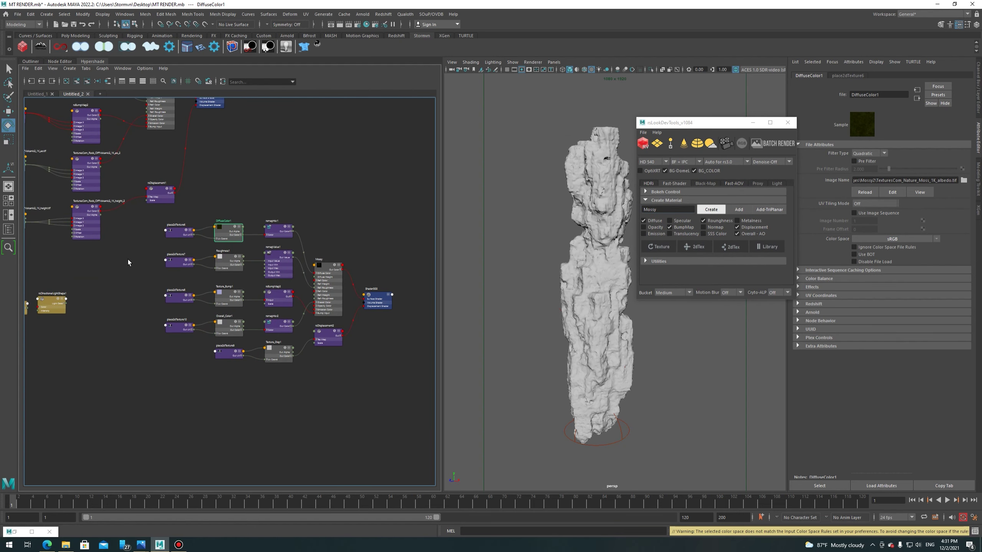
pyautogui.click(181, 315)
pyautogui.moveTo(188, 324); pyautogui.dragTo(103, 436, button='middle')
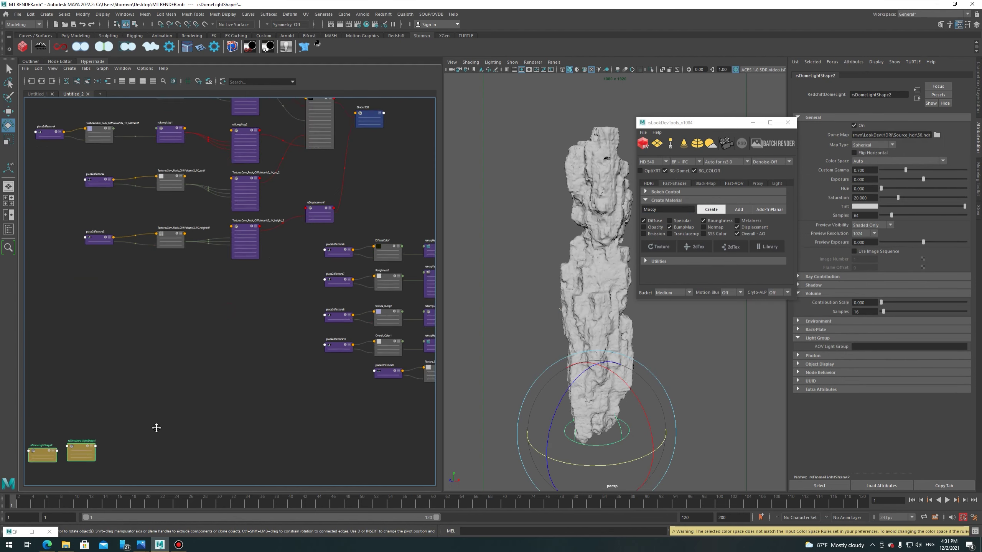
pyautogui.scroll(3, 198, 195)
pyautogui.moveTo(244, 309); pyautogui.dragTo(260, 227, button='middle')
pyautogui.moveTo(294, 329); pyautogui.dragTo(412, 405)
pyautogui.moveTo(427, 340); pyautogui.dragTo(248, 401)
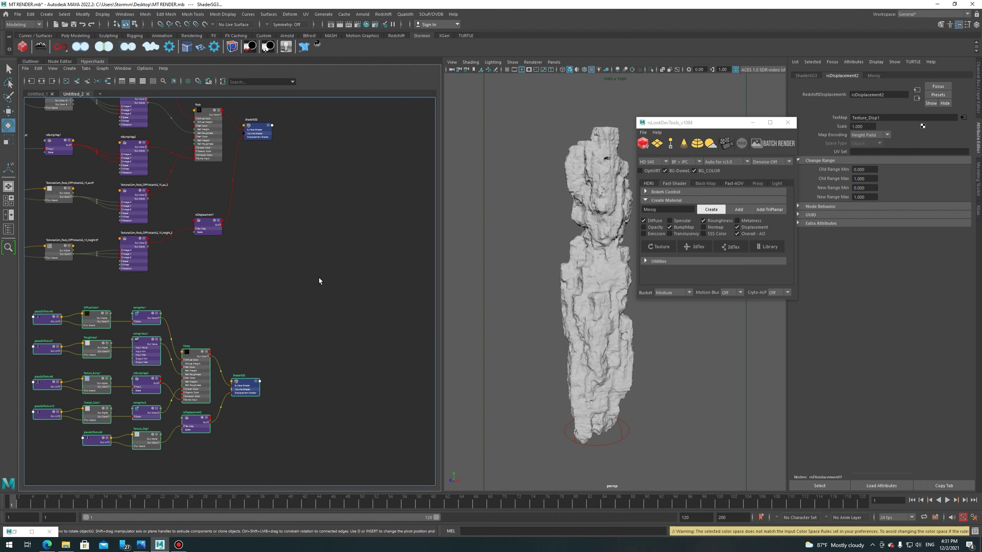
pyautogui.click(328, 260)
# Add an rsMaterialBlender, delete its extra shading group, and wire it into ShaderSG2's surface shader.
pyautogui.press('Tab')
pyautogui.write('ma')
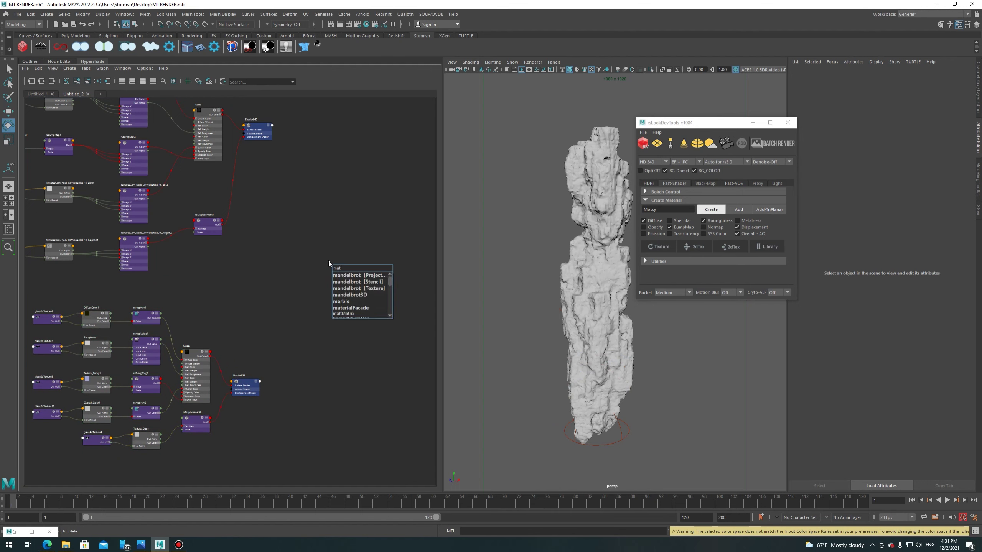
pyautogui.write('ter')
pyautogui.press('Down')
pyautogui.press('Down')
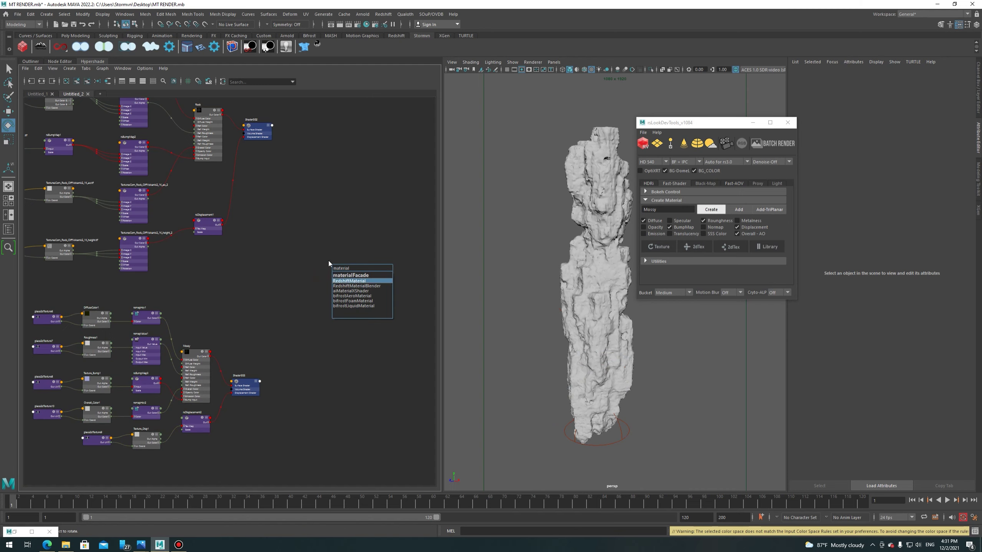
pyautogui.press('Down')
pyautogui.press('Return')
pyautogui.click(375, 272)
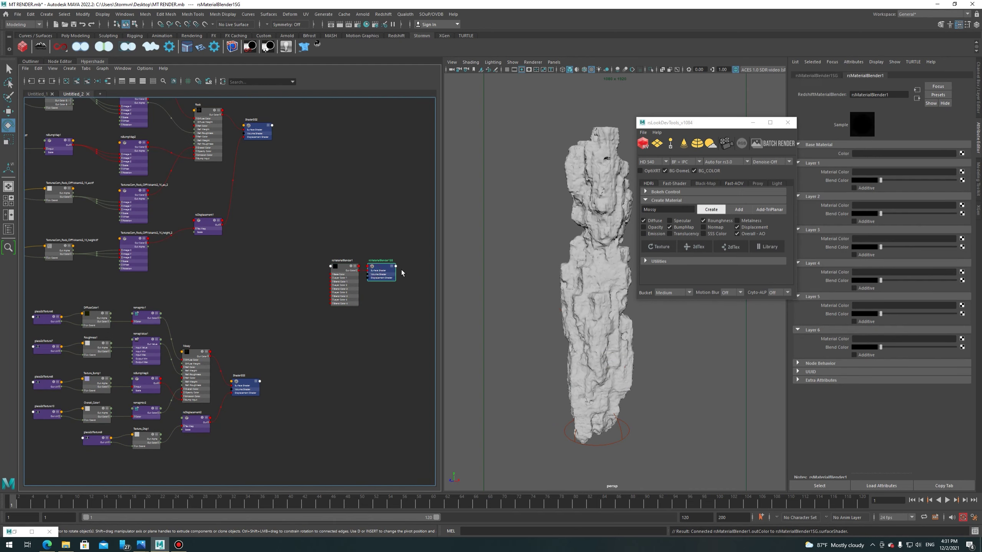
pyautogui.press('Delete')
pyautogui.moveTo(264, 144); pyautogui.dragTo(404, 232)
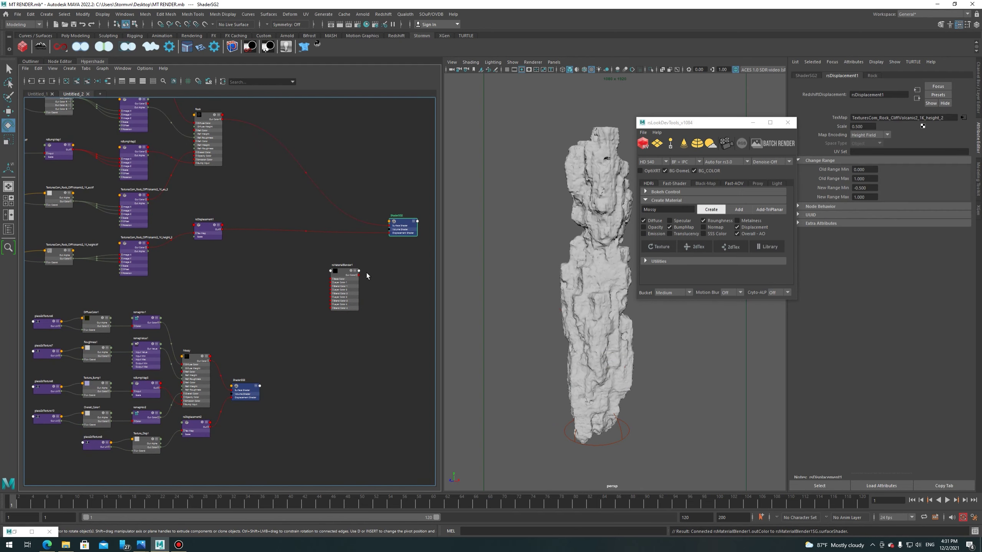
pyautogui.moveTo(369, 265); pyautogui.dragTo(390, 227)
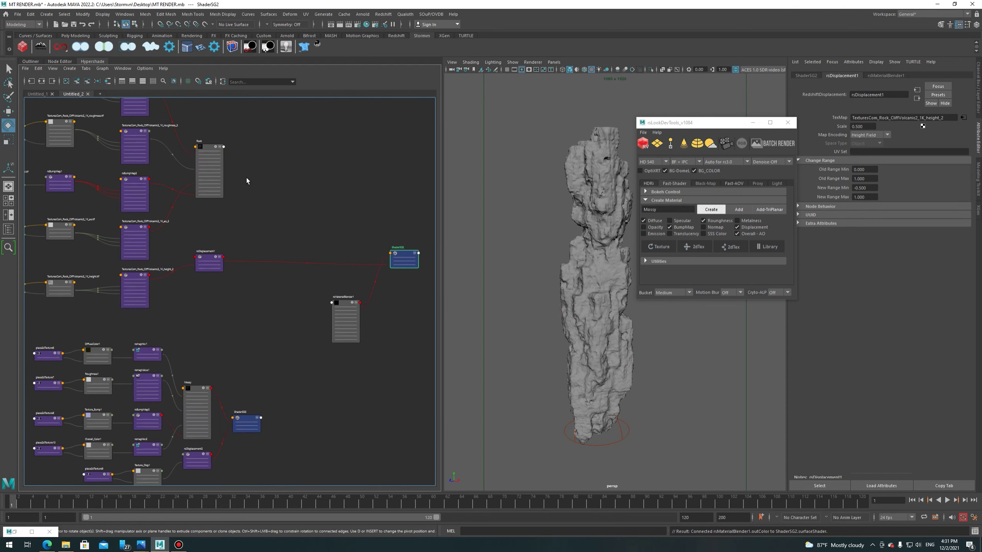
# Connect Rock's Out Color to the material blender's Base Color.
pyautogui.scroll(5, 246, 178)
pyautogui.click(176, 266)
pyautogui.scroll(-5, 176, 267)
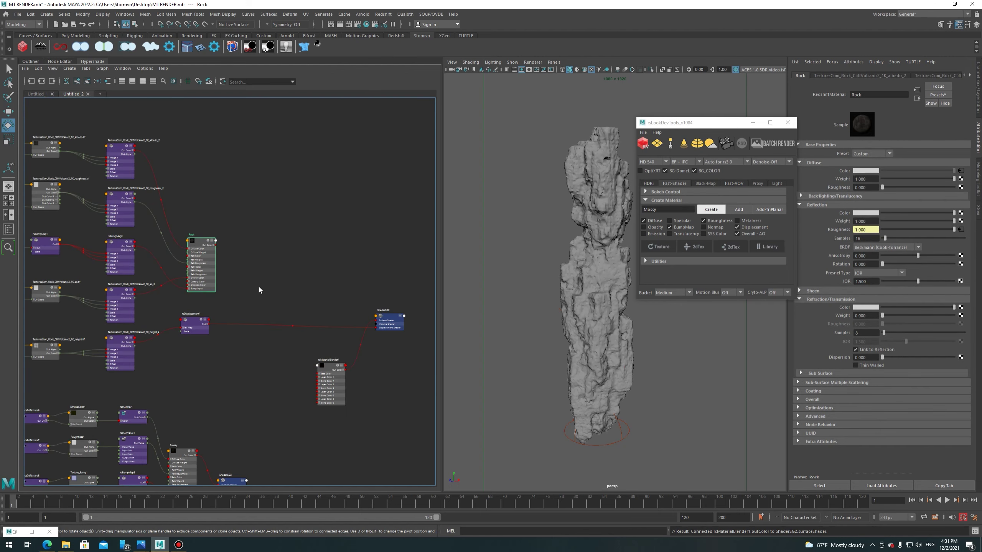
pyautogui.click(217, 163)
pyautogui.moveTo(212, 157); pyautogui.dragTo(335, 275)
# Connect Mossy to rsMaterialBlender1's Layer Color 1 and pull ShaderSG3 away to disconnect it.
pyautogui.scroll(3, 272, 279)
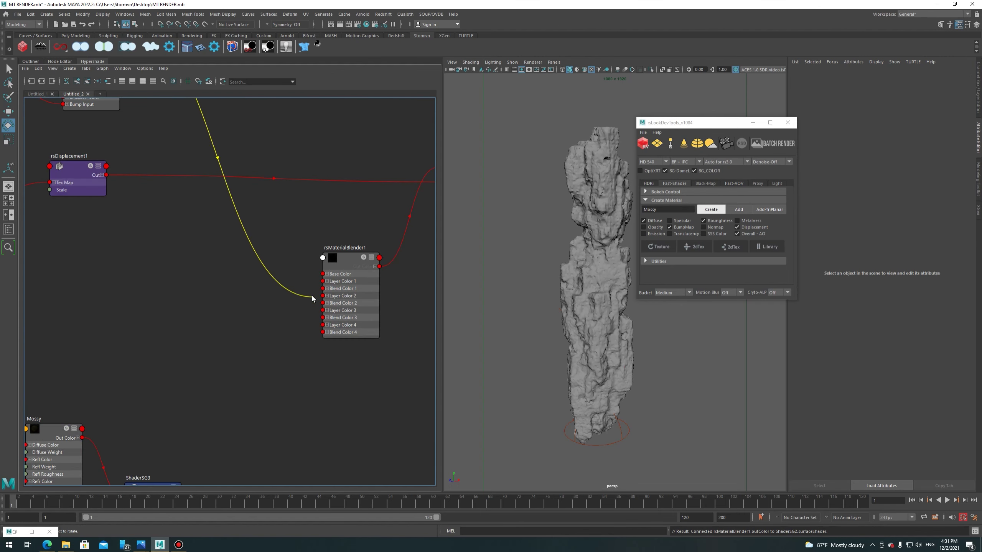
pyautogui.click(335, 276)
pyautogui.scroll(-4, 237, 272)
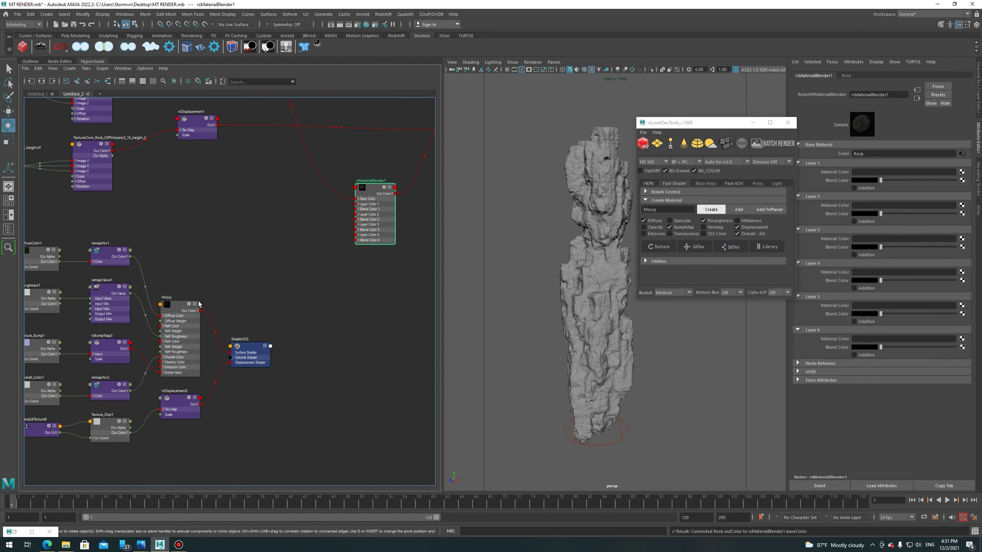
pyautogui.moveTo(218, 308); pyautogui.dragTo(356, 207)
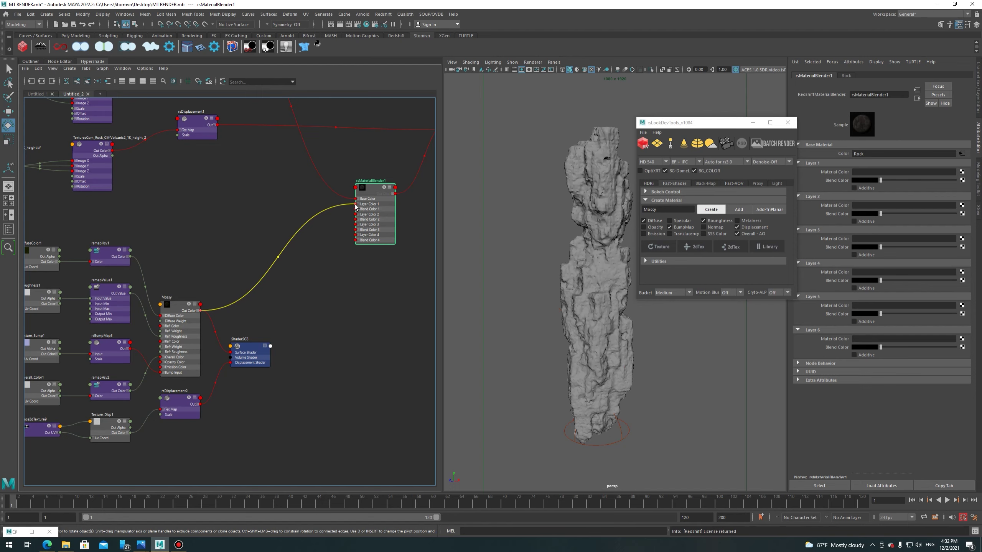
pyautogui.moveTo(356, 206); pyautogui.dragTo(363, 214)
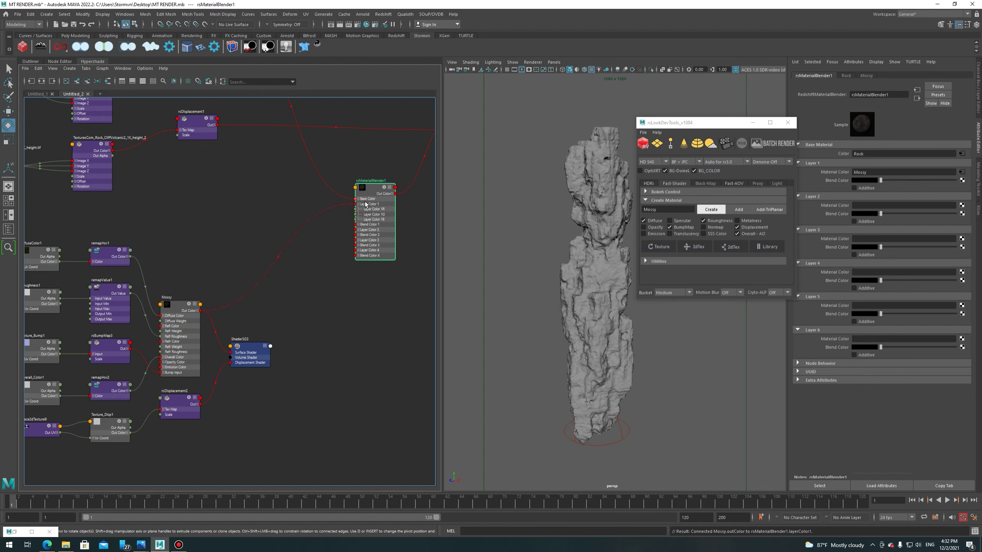
pyautogui.click(365, 204)
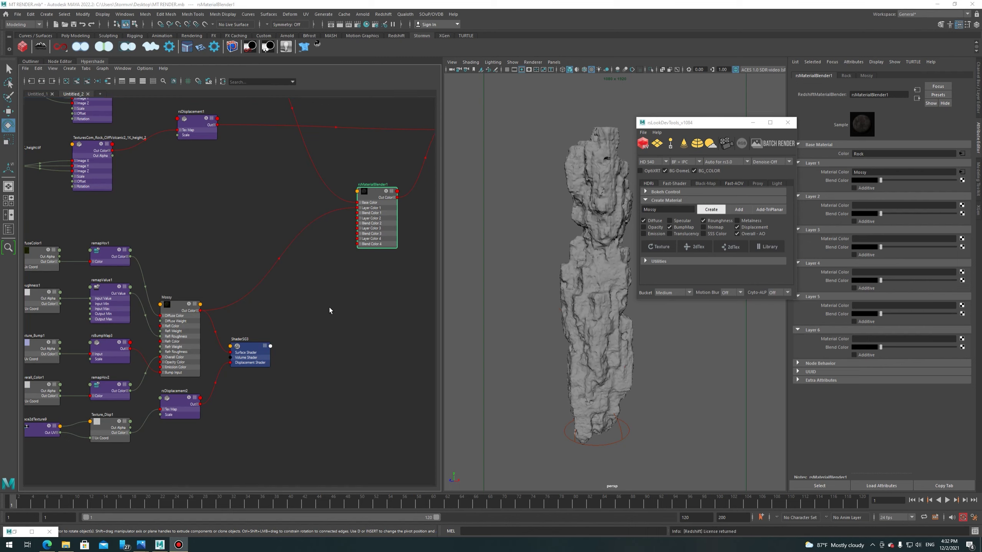
pyautogui.moveTo(330, 310); pyautogui.dragTo(333, 311, button='middle')
pyautogui.moveTo(254, 355); pyautogui.dragTo(272, 368)
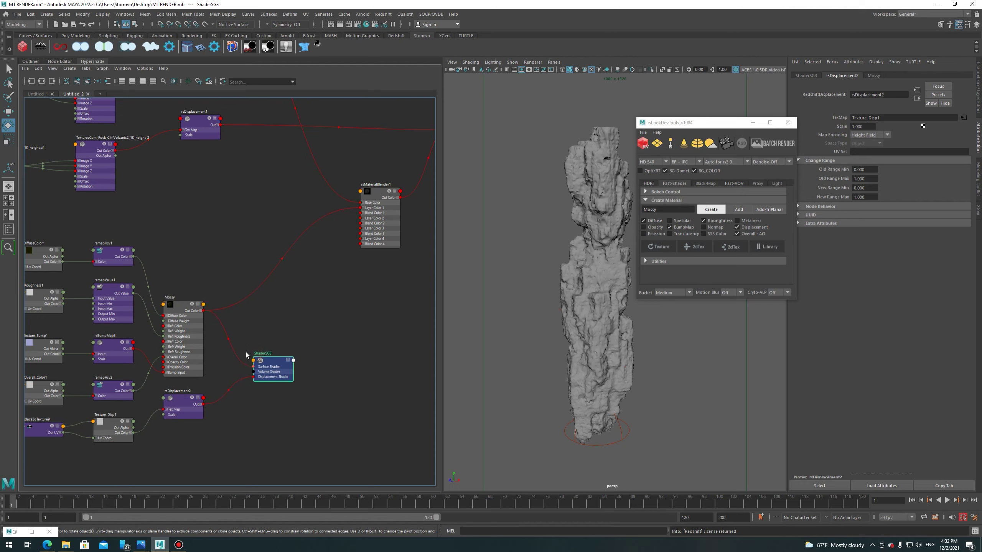
# Delete ShaderSG3 and move the displacement texture nodes lower in the graph.
pyautogui.press('Delete')
pyautogui.scroll(-5, 338, 295)
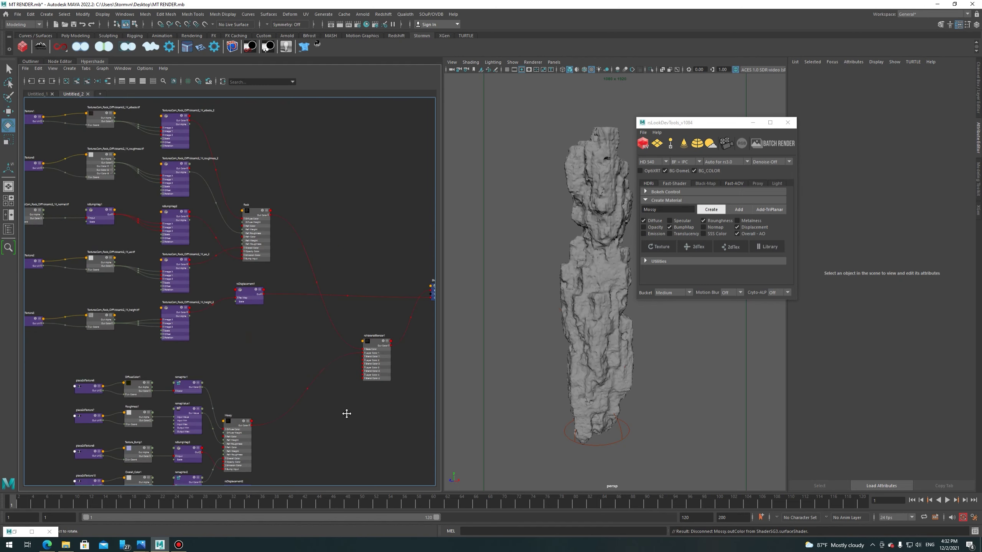
pyautogui.scroll(2, 280, 308)
pyautogui.scroll(1, 248, 347)
pyautogui.scroll(2, 248, 347)
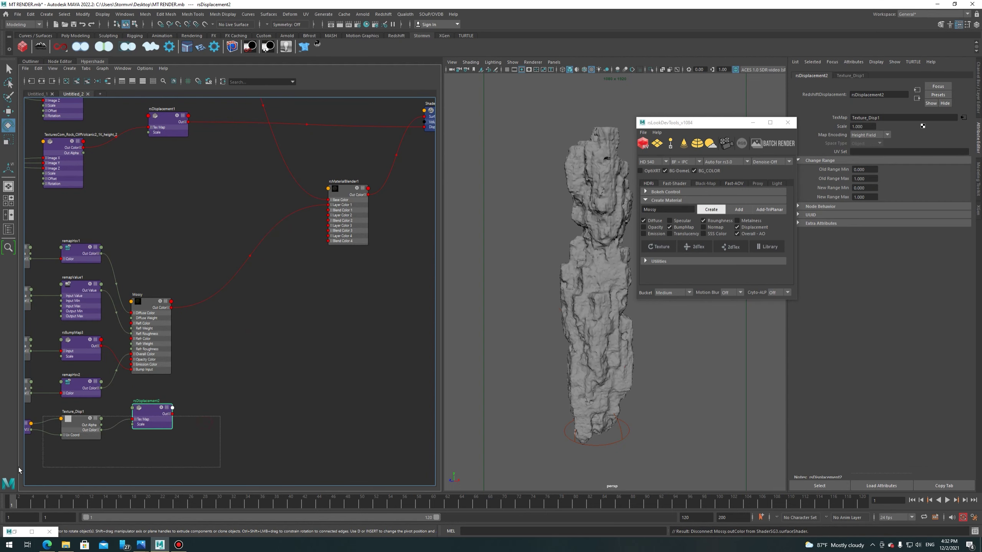
pyautogui.moveTo(220, 468); pyautogui.dragTo(54, 410)
pyautogui.moveTo(159, 410); pyautogui.dragTo(162, 492)
pyautogui.moveTo(259, 427); pyautogui.dragTo(196, 453, button='middle')
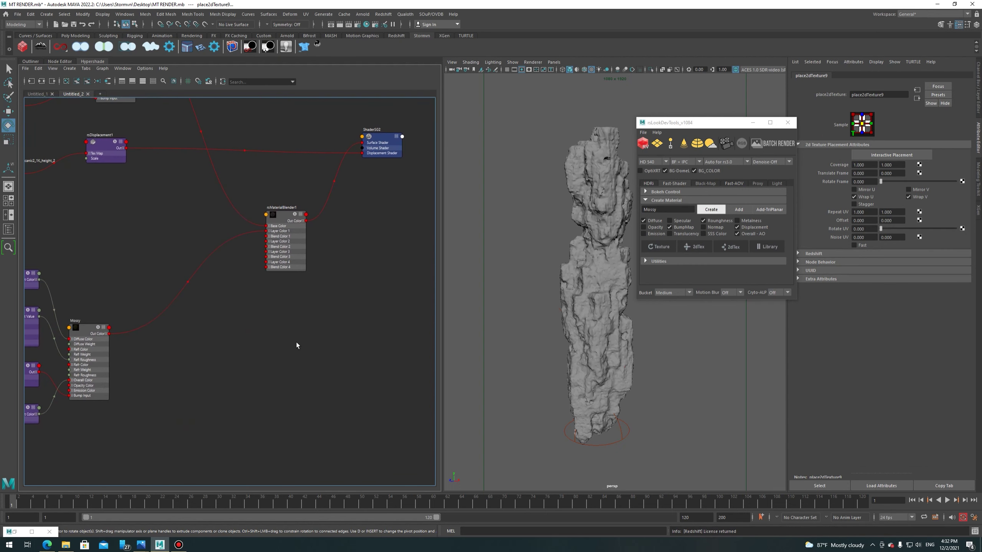
pyautogui.click(296, 343)
# Create a file texture node loading the baked albedo .tga map.
pyautogui.press('Tab')
pyautogui.write('file')
pyautogui.press('Down')
pyautogui.press('Down')
pyautogui.press('Down')
pyautogui.press('Return')
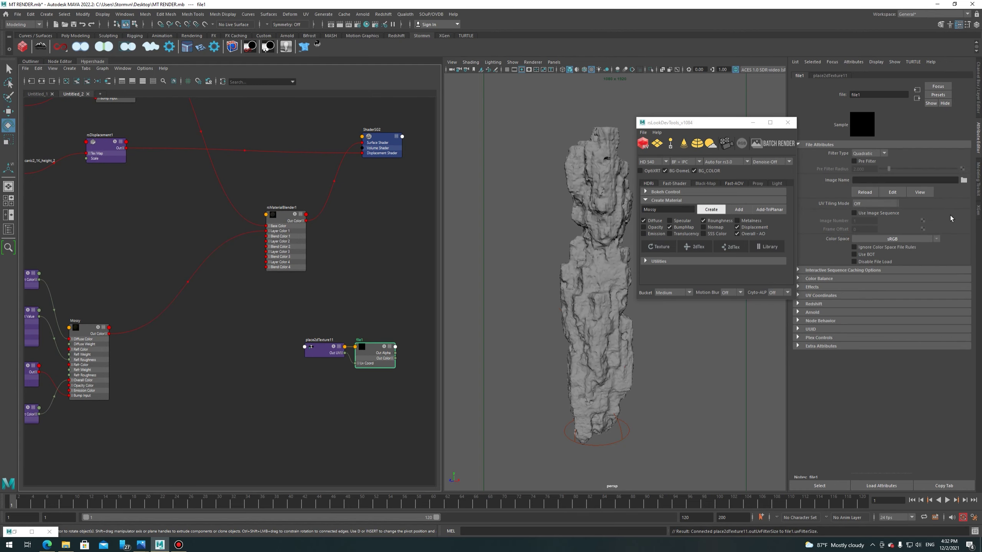
pyautogui.click(964, 180)
pyautogui.click(311, 166)
pyautogui.doubleClick(310, 168)
# Place file1 beside the blender and connect its Out Color to Blend Color 1.
pyautogui.moveTo(329, 322)
pyautogui.mouseDown()
pyautogui.moveTo(371, 368)
pyautogui.moveTo(116, 243)
pyautogui.mouseUp()
pyautogui.moveTo(213, 241); pyautogui.dragTo(206, 276, button='middle')
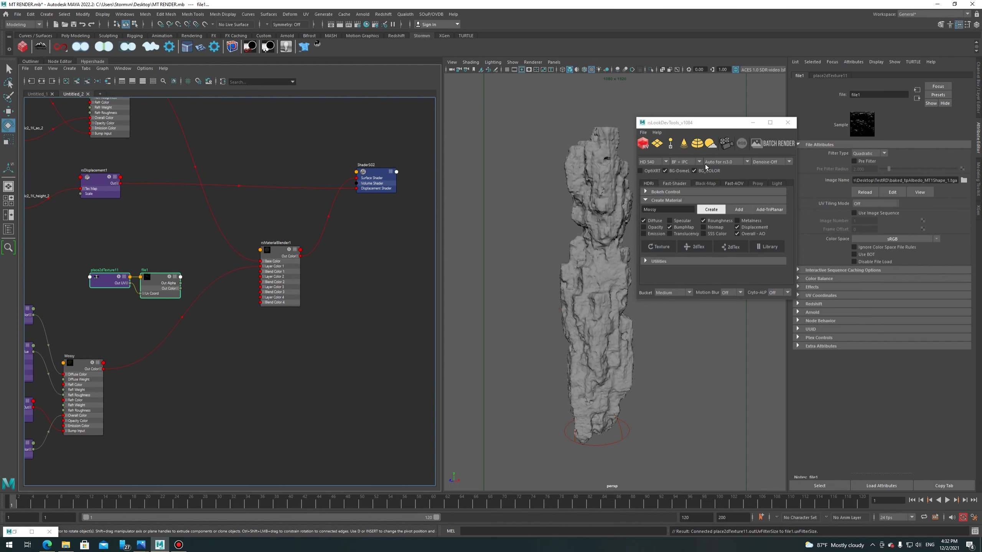
pyautogui.moveTo(676, 123); pyautogui.dragTo(724, 151)
pyautogui.scroll(3, 232, 275)
pyautogui.click(168, 276)
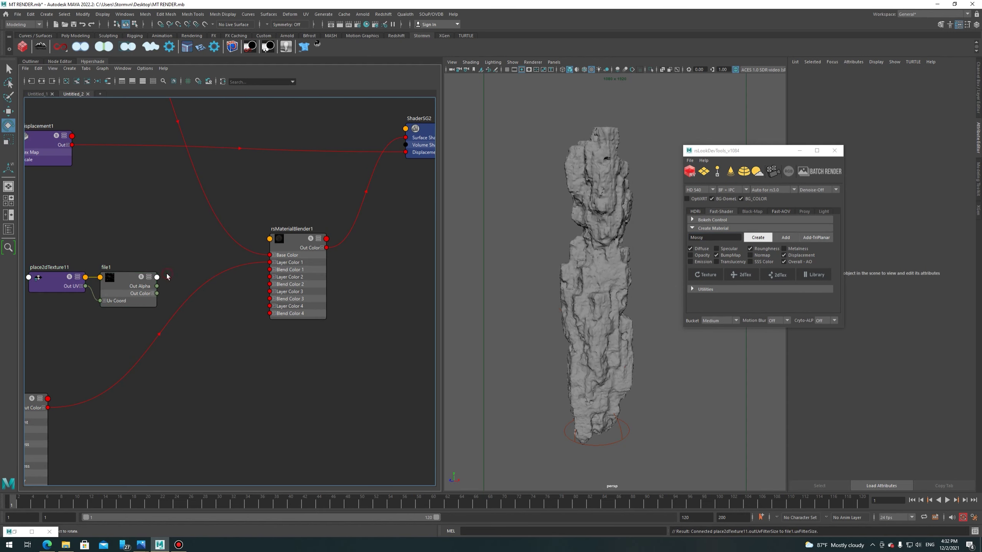
pyautogui.moveTo(156, 293)
pyautogui.mouseDown()
pyautogui.moveTo(269, 290)
pyautogui.moveTo(276, 273)
pyautogui.mouseUp()
# Open the Redshift Render View and render the mossy pillar.
pyautogui.click(313, 262)
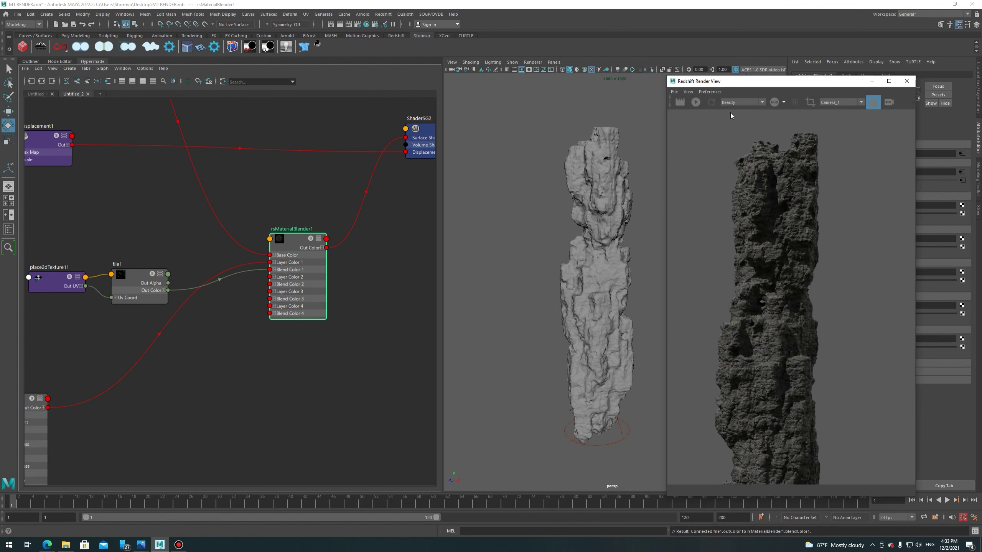
pyautogui.click(695, 103)
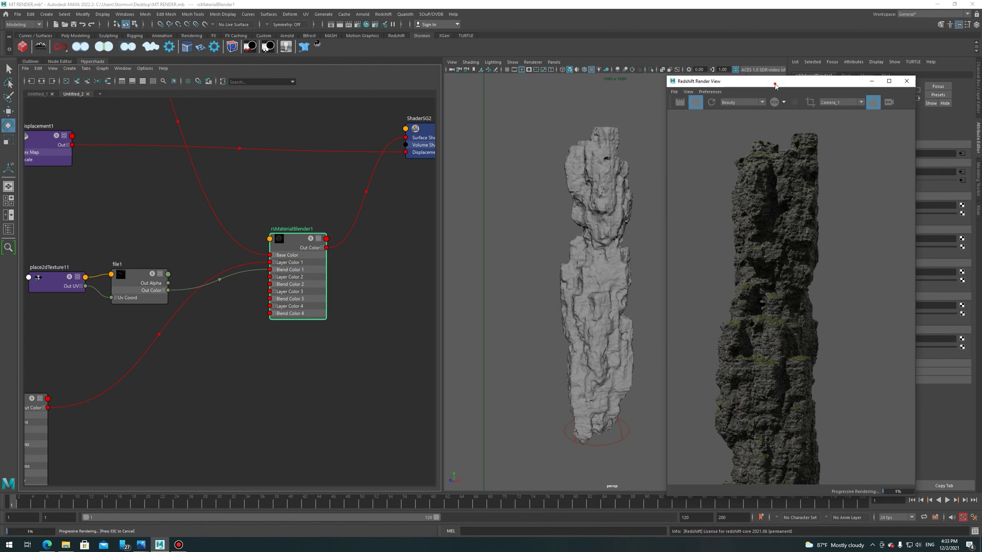
pyautogui.moveTo(776, 87); pyautogui.dragTo(413, 80)
pyautogui.scroll(-2, 439, 321)
pyautogui.scroll(3, 439, 325)
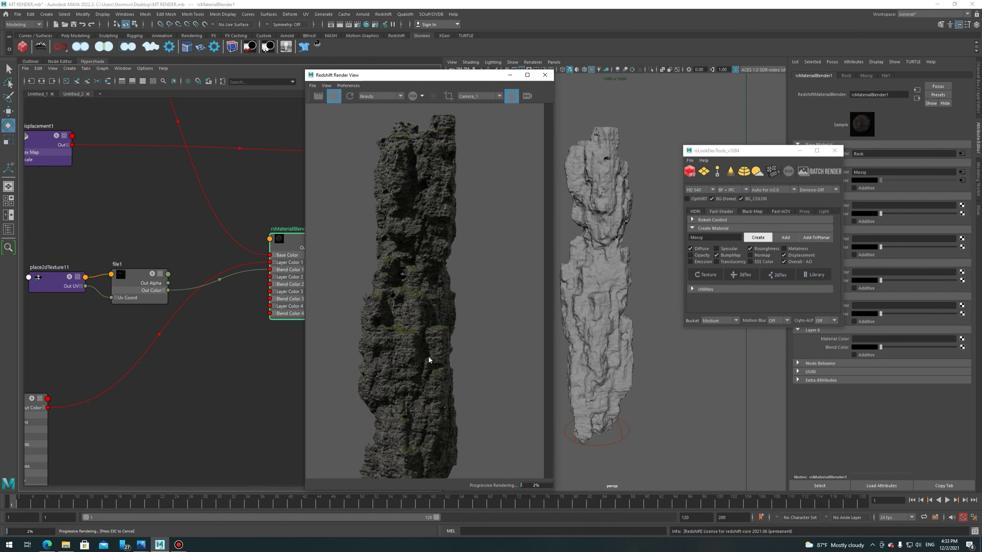
# Insert a remapColor node between file1 and the blender, lowering a curve point to reduce moss.
pyautogui.click(174, 242)
pyautogui.press('Tab')
pyautogui.write('remap')
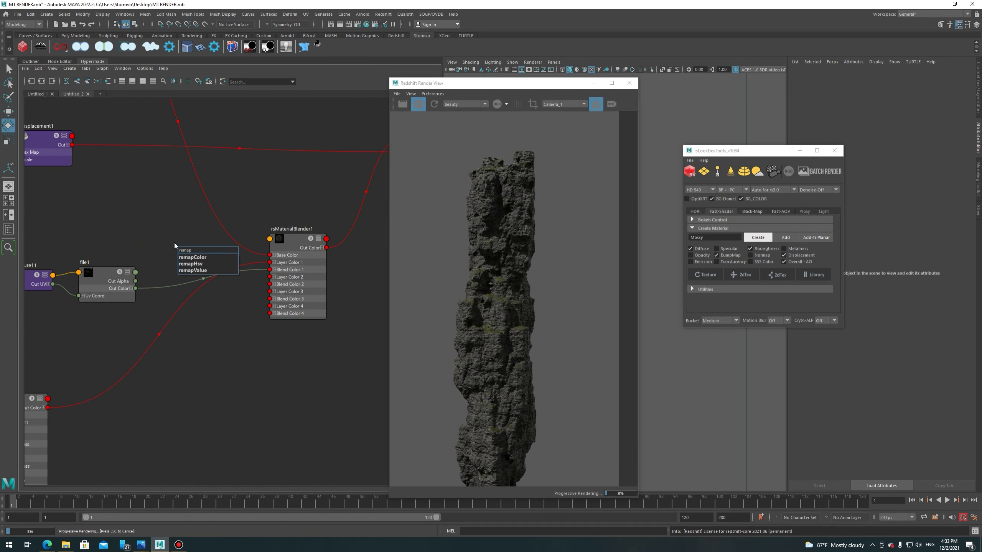
pyautogui.press('Return')
pyautogui.moveTo(886, 262); pyautogui.dragTo(885, 264)
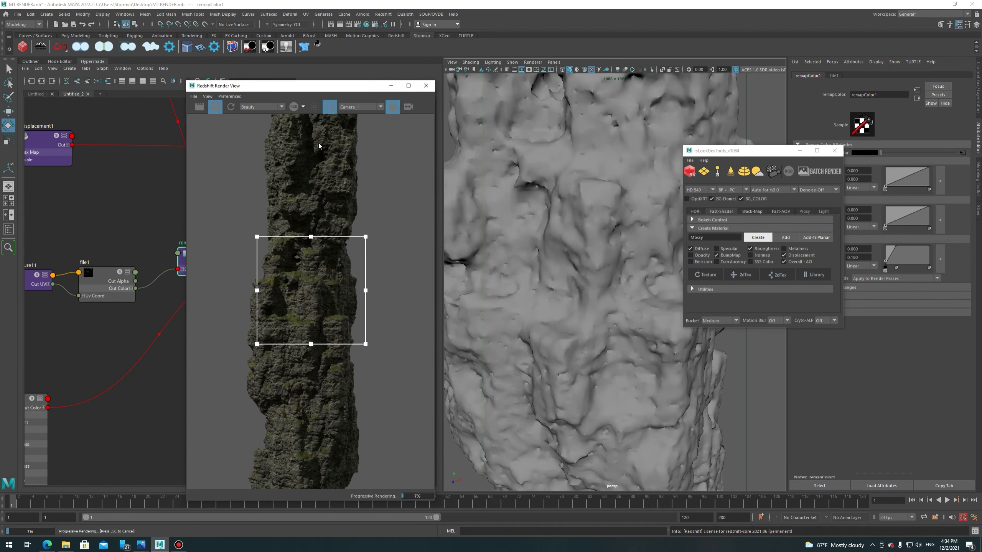
# Set the render camera to Auto and move and widen the render region onto the moss band.
pyautogui.scroll(-5, 626, 313)
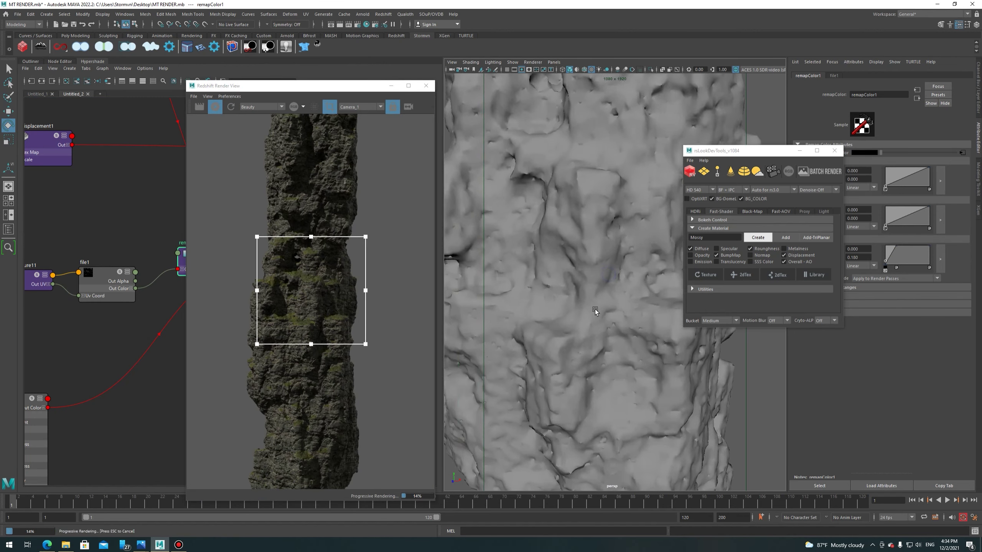
pyautogui.scroll(5, 607, 344)
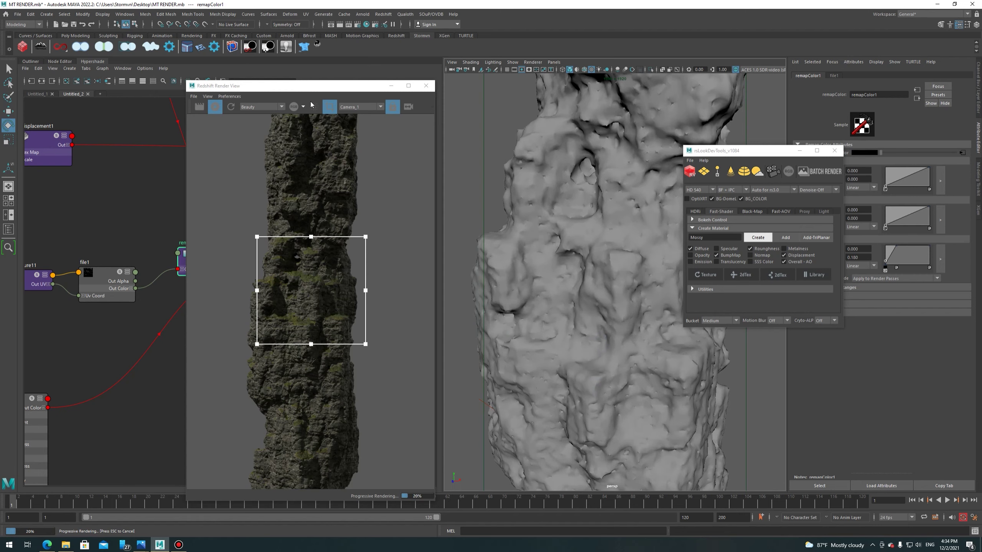
pyautogui.click(356, 111)
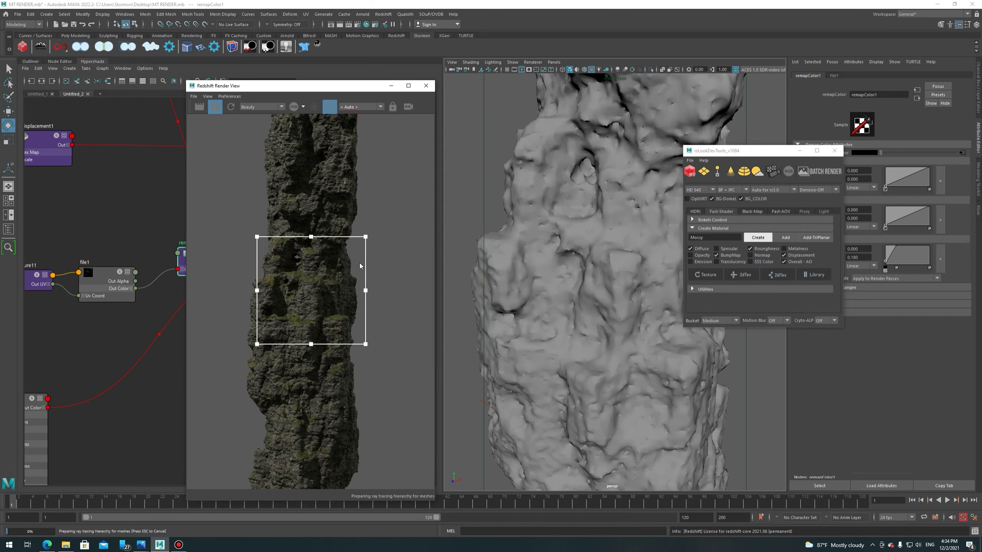
pyautogui.moveTo(317, 286)
pyautogui.mouseDown()
pyautogui.moveTo(316, 242)
pyautogui.moveTo(273, 233)
pyautogui.mouseUp()
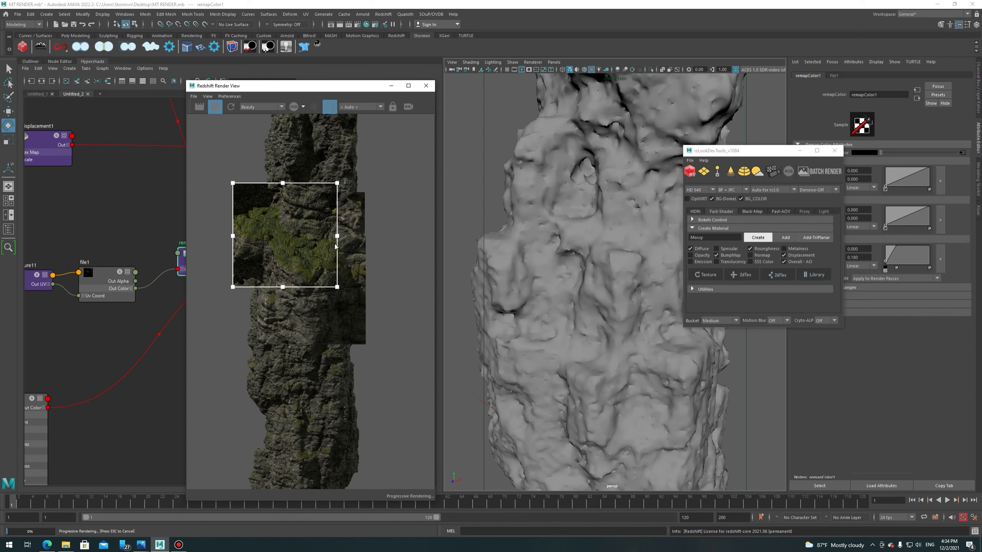
pyautogui.moveTo(342, 236); pyautogui.dragTo(399, 242)
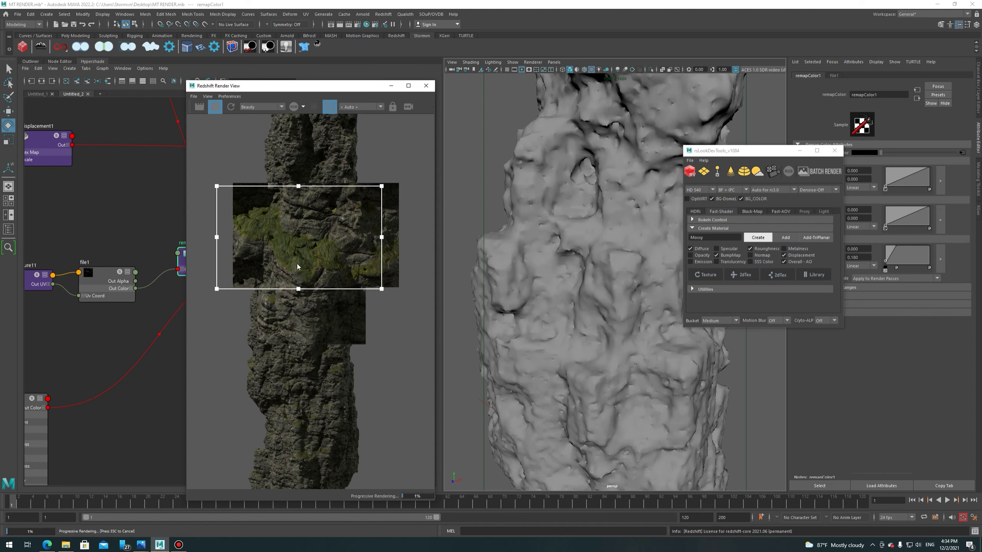
# Move the render window aside and reposition the Mossy material node in the graph.
pyautogui.moveTo(296, 91); pyautogui.dragTo(512, 93)
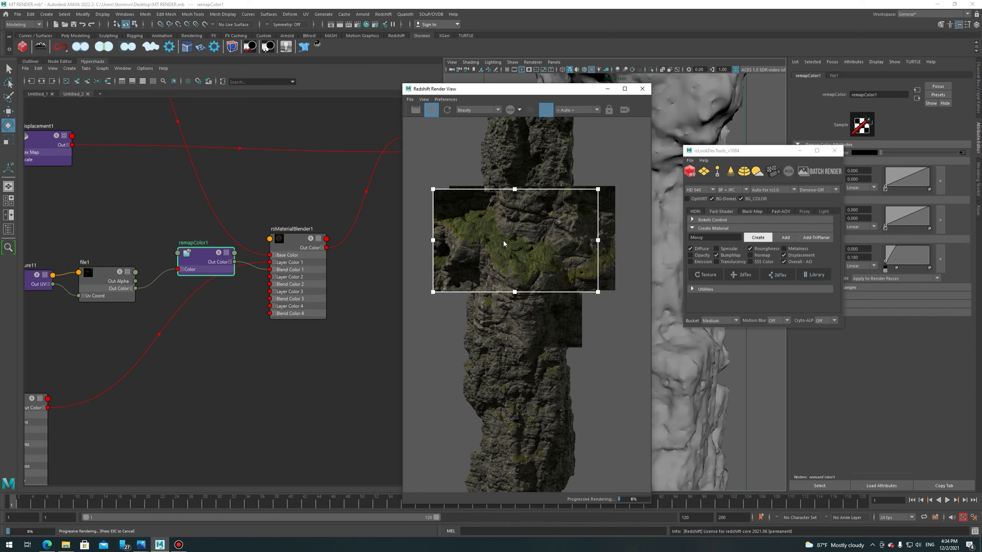
pyautogui.scroll(-5, 265, 329)
pyautogui.scroll(2, 279, 345)
pyautogui.keyDown('alt'); pyautogui.moveTo(279, 346); pyautogui.dragTo(356, 325, button='middle'); pyautogui.keyUp('alt')
pyautogui.moveTo(291, 322); pyautogui.dragTo(330, 288)
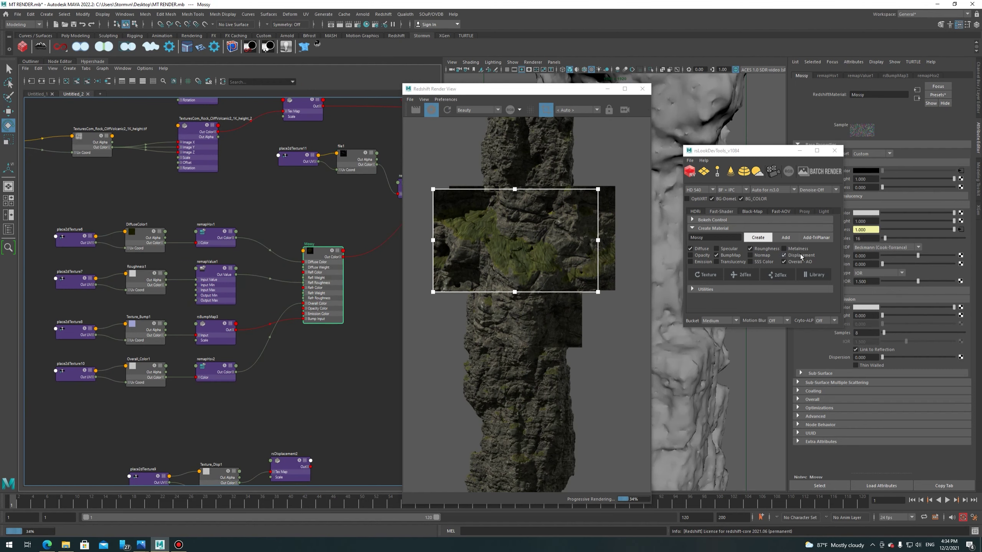
# Turn off displacement for the look-dev material and add triplanar mapping to its textures.
pyautogui.keyDown('alt'); pyautogui.moveTo(319, 359); pyautogui.dragTo(257, 318, button='middle'); pyautogui.keyUp('alt')
pyautogui.keyDown('alt'); pyautogui.moveTo(267, 422); pyautogui.dragTo(238, 403, button='middle'); pyautogui.keyUp('alt')
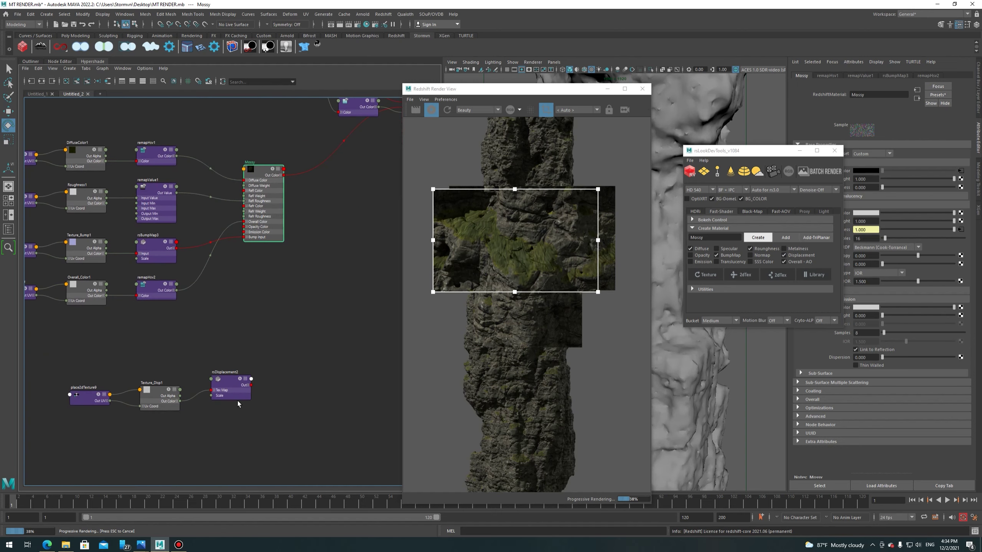
pyautogui.moveTo(312, 306)
pyautogui.keyDown('alt'); pyautogui.mouseDown(button='middle')
pyautogui.moveTo(285, 355)
pyautogui.moveTo(285, 378)
pyautogui.mouseUp(button='middle'); pyautogui.keyUp('alt')
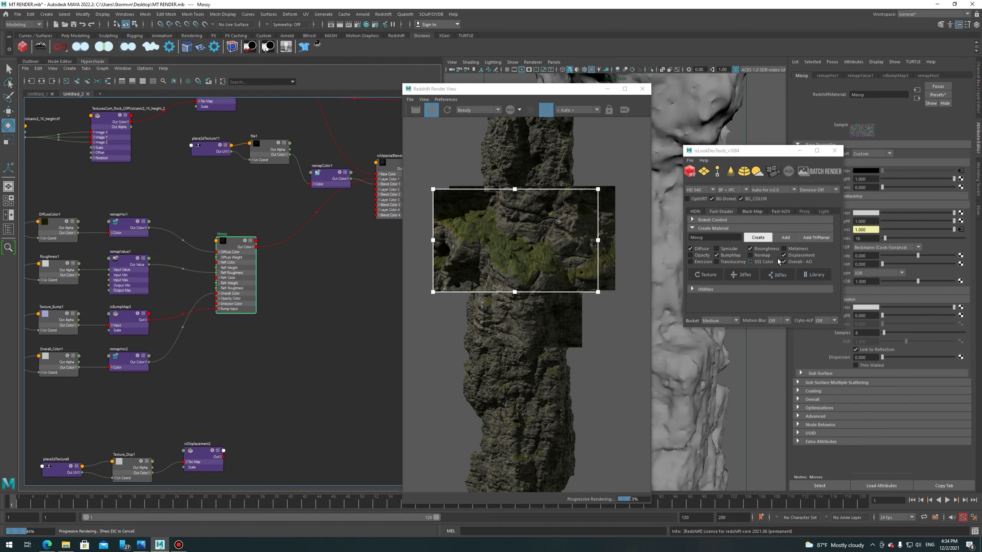
pyautogui.click(790, 256)
pyautogui.keyDown('alt'); pyautogui.moveTo(324, 325); pyautogui.dragTo(384, 314, button='middle'); pyautogui.keyUp('alt')
pyautogui.click(815, 235)
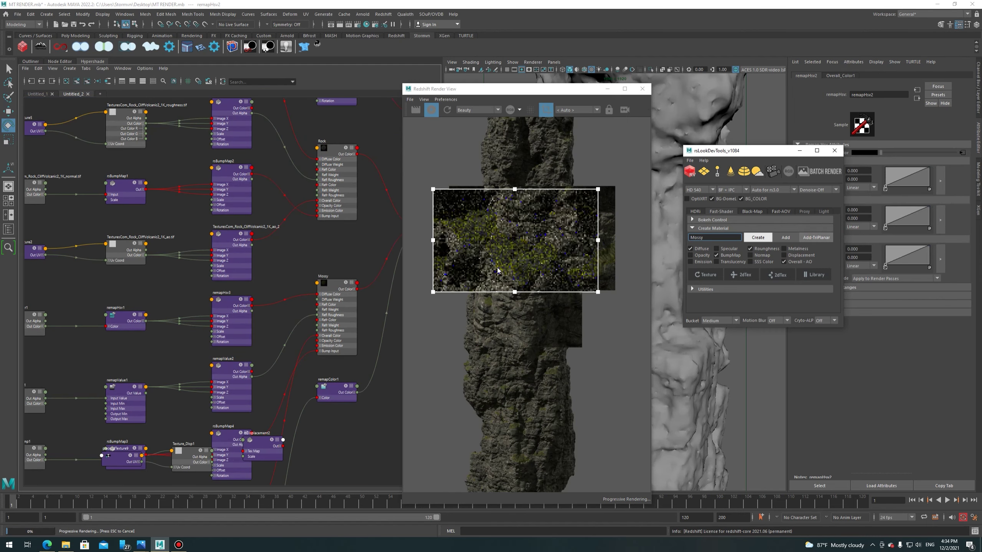
# Select the moss displacement node and its texture nodes and move them down out of the way.
pyautogui.scroll(3, 373, 305)
pyautogui.moveTo(325, 259)
pyautogui.keyDown('alt'); pyautogui.mouseDown(button='middle')
pyautogui.moveTo(281, 341)
pyautogui.moveTo(298, 363)
pyautogui.mouseUp(button='middle'); pyautogui.keyUp('alt')
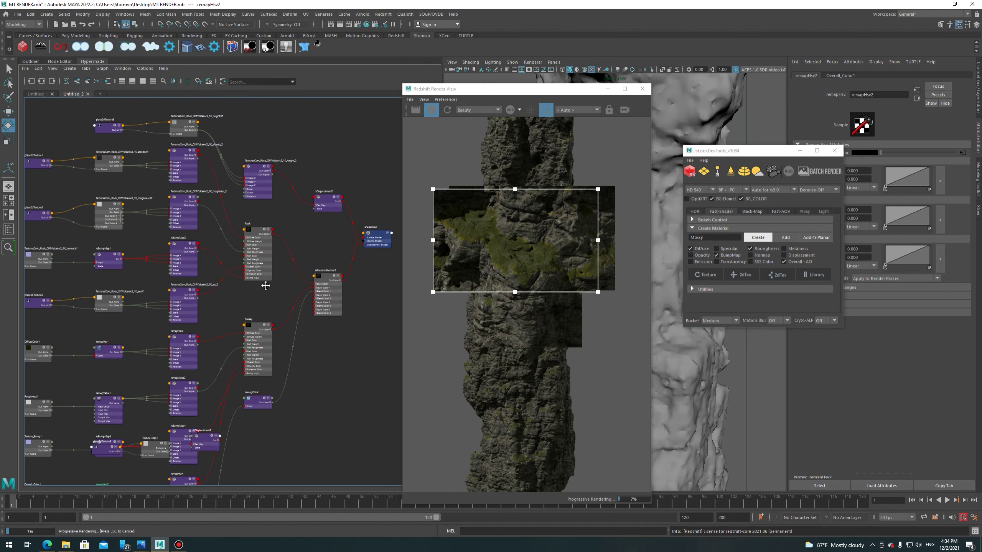
pyautogui.keyDown('alt'); pyautogui.moveTo(131, 337); pyautogui.dragTo(166, 259, button='middle'); pyautogui.keyUp('alt')
pyautogui.keyDown('alt'); pyautogui.moveTo(365, 313); pyautogui.dragTo(327, 289, button='middle'); pyautogui.keyUp('alt')
pyautogui.click(327, 289)
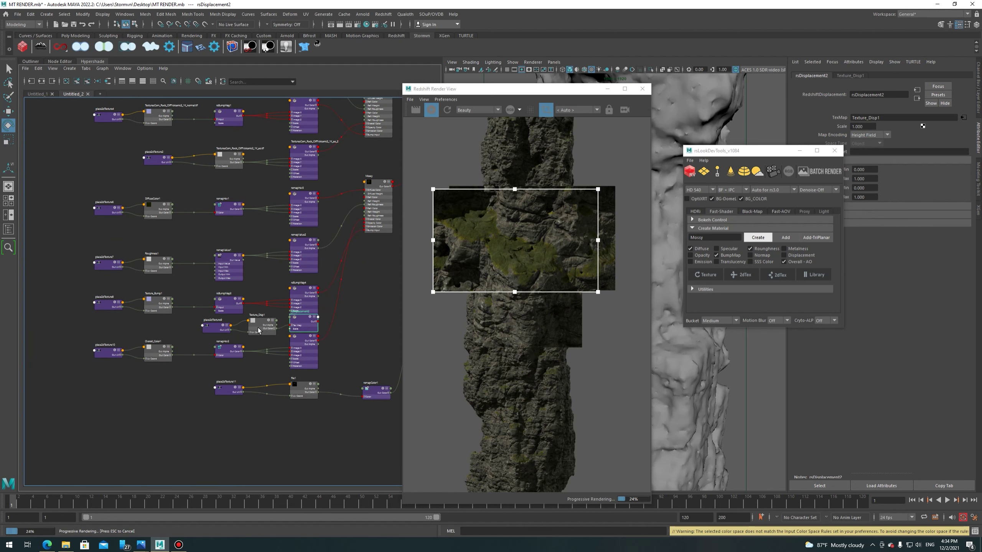
pyautogui.keyDown('shift'); pyautogui.click(209, 329); pyautogui.keyUp('shift')
pyautogui.keyDown('shift'); pyautogui.click(263, 325); pyautogui.keyUp('shift')
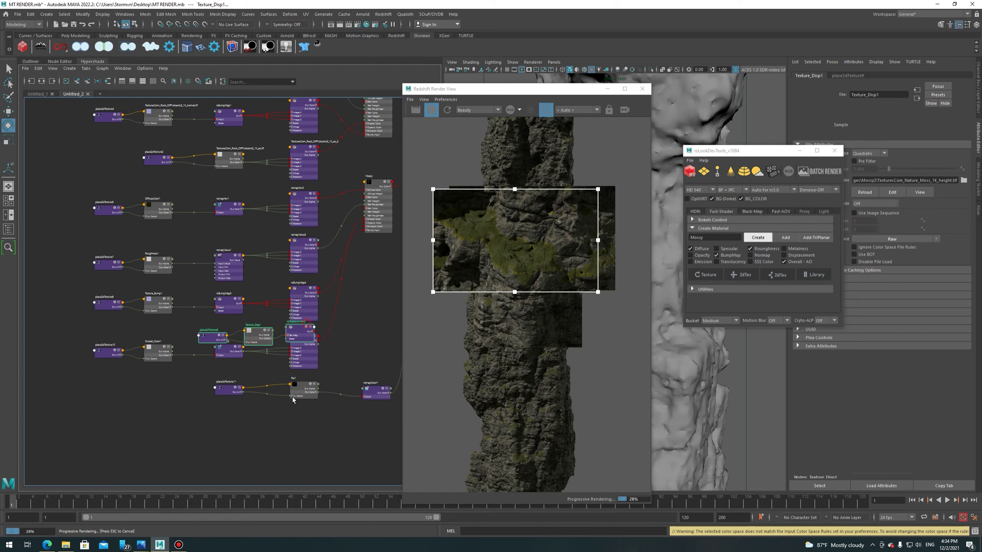
pyautogui.moveTo(263, 325); pyautogui.dragTo(272, 457)
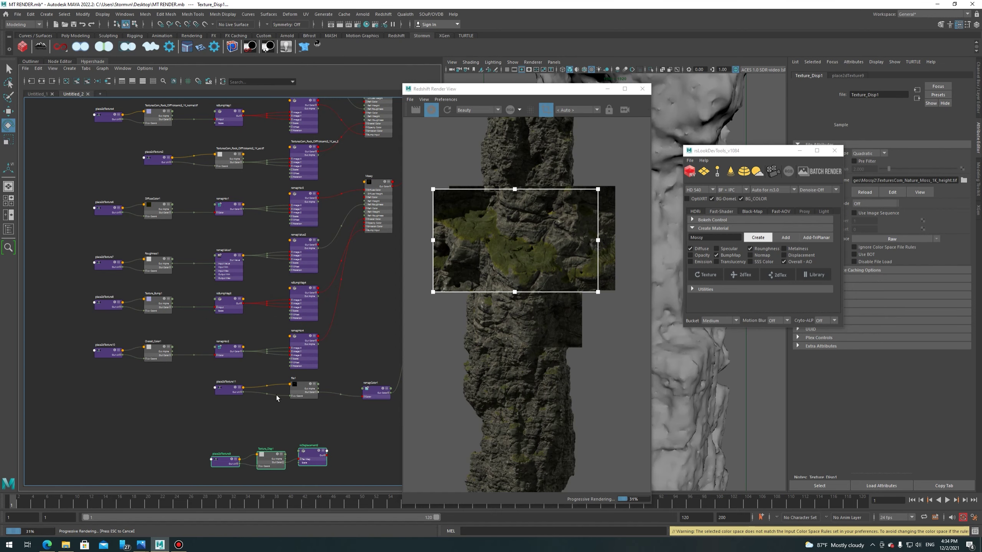
# Move the mask texture and remap chain nearer the blender and select the triplanar column.
pyautogui.moveTo(209, 422); pyautogui.dragTo(396, 377)
pyautogui.keyDown('alt'); pyautogui.moveTo(341, 358); pyautogui.dragTo(187, 332, button='middle'); pyautogui.keyUp('alt')
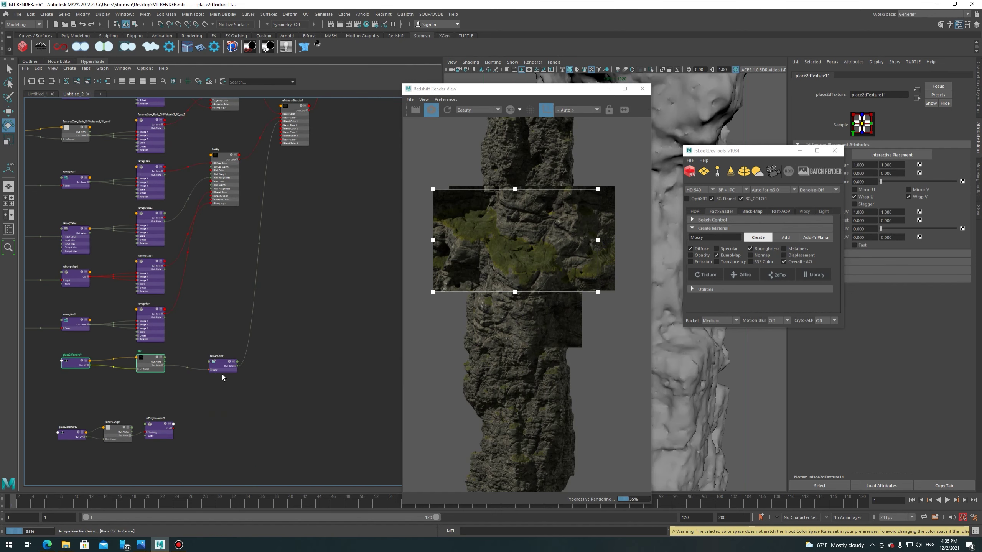
pyautogui.moveTo(144, 370); pyautogui.dragTo(298, 277)
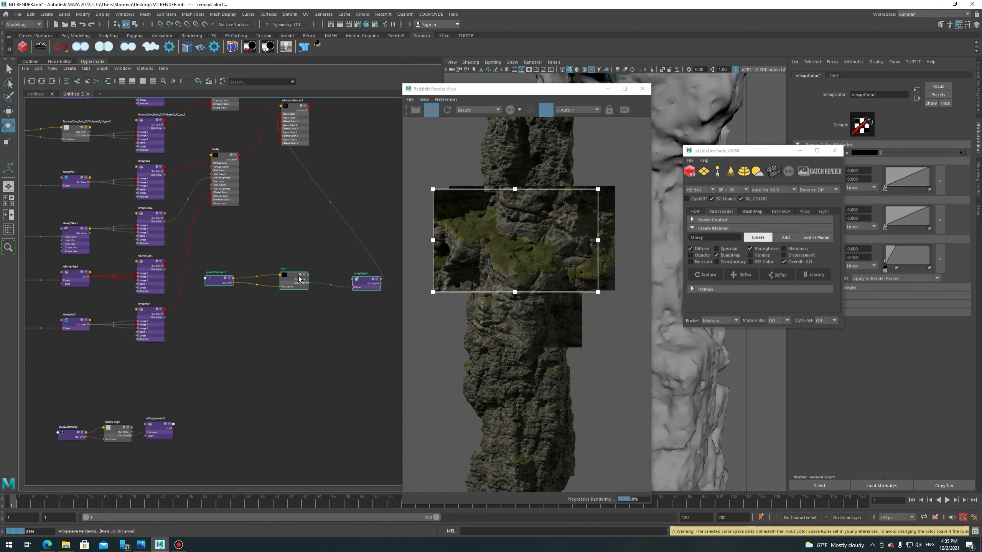
pyautogui.keyDown('alt'); pyautogui.moveTo(237, 316); pyautogui.dragTo(354, 314, button='middle'); pyautogui.keyUp('alt')
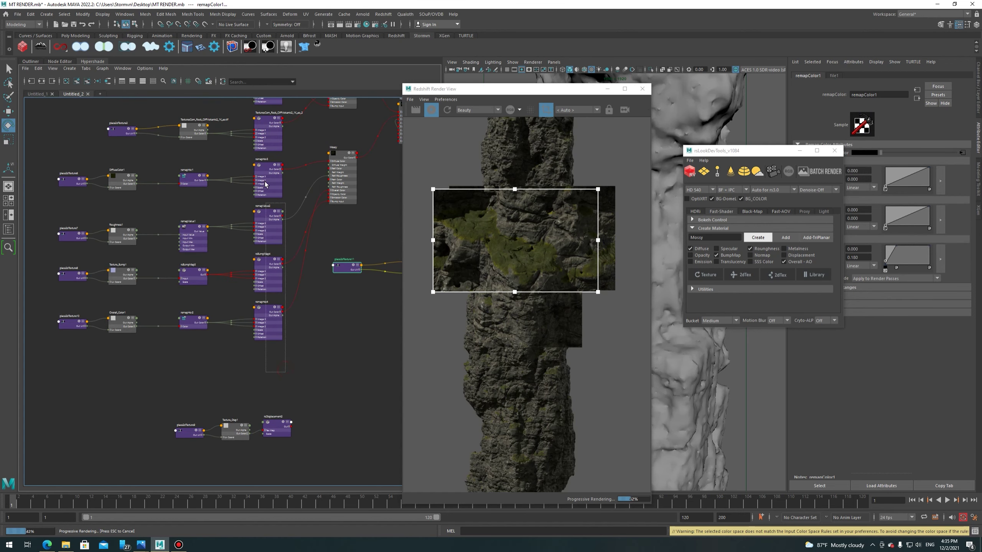
pyautogui.moveTo(285, 373); pyautogui.dragTo(267, 173)
pyautogui.scroll(2, 267, 173)
pyautogui.keyDown('alt'); pyautogui.moveTo(218, 204); pyautogui.dragTo(266, 198, button='middle'); pyautogui.keyUp('alt')
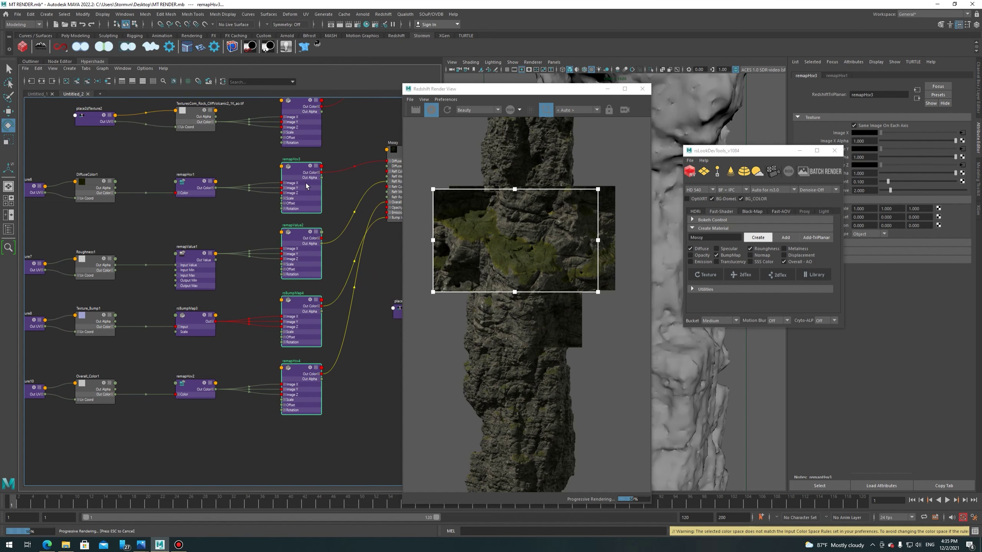
# In the rsLookDevTools Editor, enter 0.1 for the triplanar Scale on X, Y and Z.
pyautogui.click(816, 237)
pyautogui.click(761, 232)
pyautogui.write('1')
pyautogui.press('Return')
pyautogui.click(786, 233)
pyautogui.write('1')
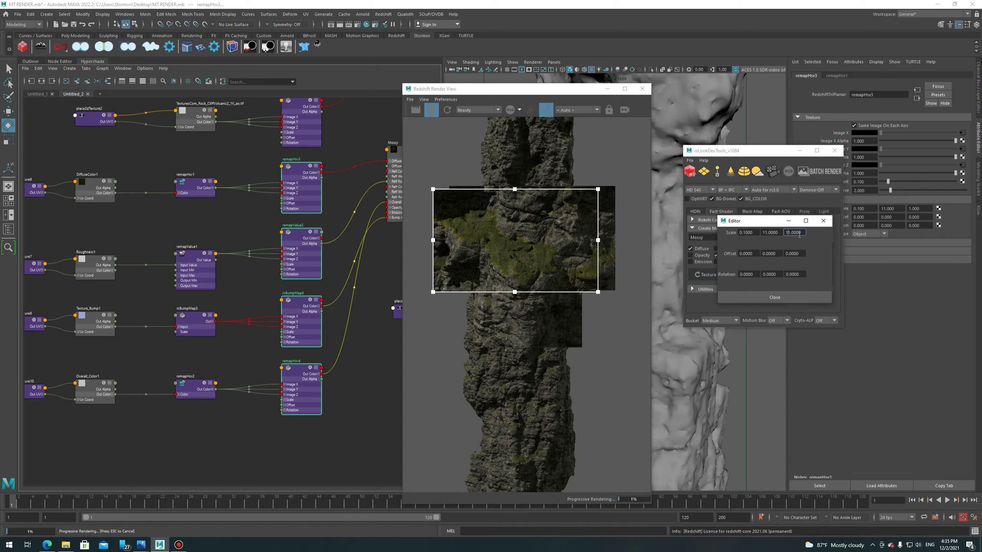
pyautogui.doubleClick(770, 233)
pyautogui.write('0.1')
pyautogui.press('Tab')
pyautogui.write('0.1')
pyautogui.press('Return')
pyautogui.scroll(2, 512, 251)
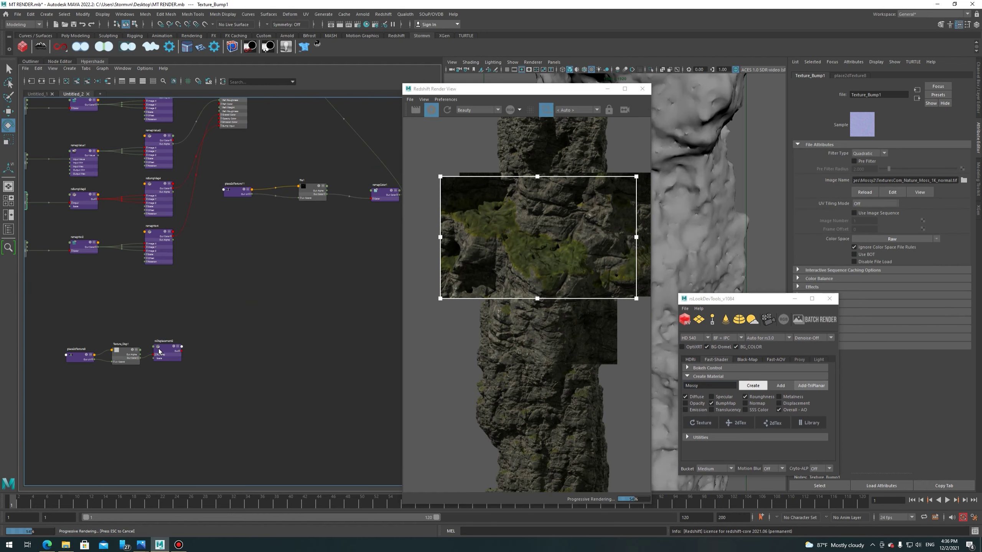
# Create a RedshiftTriPlanar node, rsTriPlanar1, between Texture_Disp1 and rsDisplacement2.
pyautogui.click(173, 360)
pyautogui.scroll(2, 194, 364)
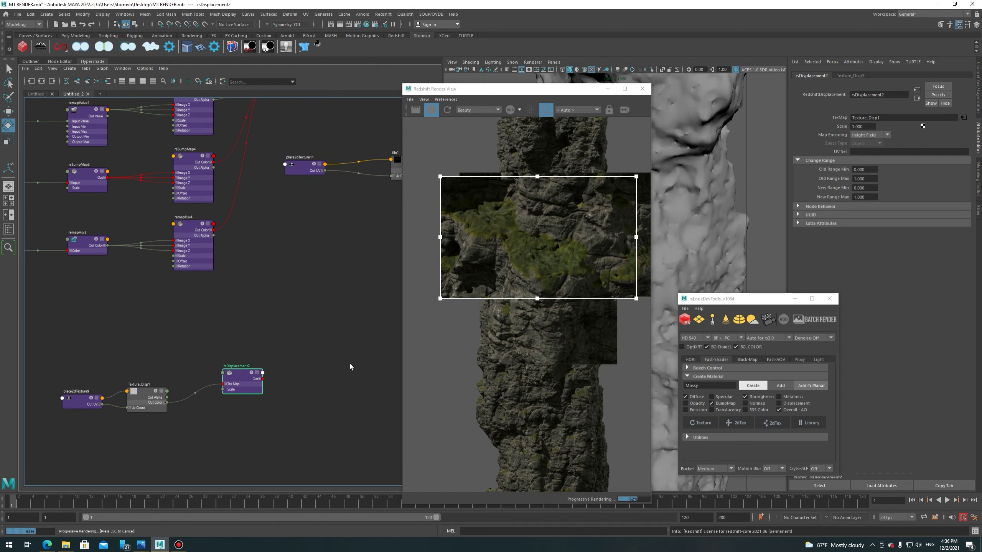
pyautogui.click(276, 341)
pyautogui.press('Tab')
pyautogui.write('trip')
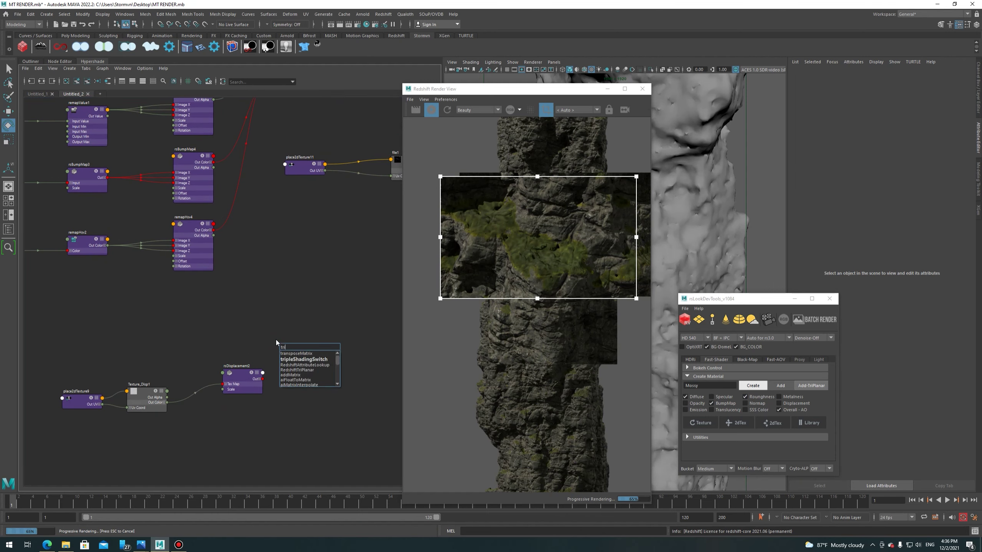
pyautogui.press('Down')
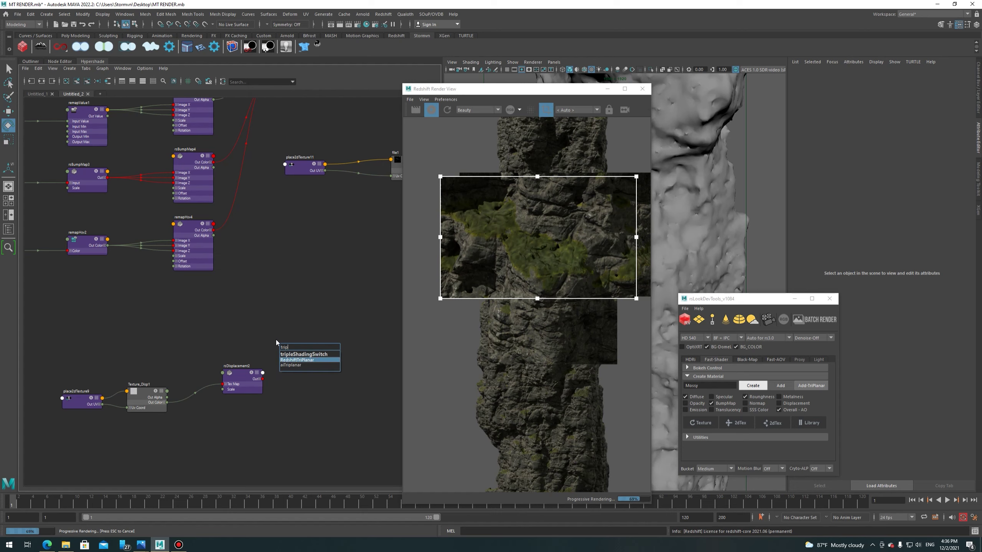
pyautogui.press('Return')
pyautogui.scroll(2, 265, 395)
pyautogui.keyDown('alt'); pyautogui.moveTo(256, 397); pyautogui.dragTo(302, 336, button='middle'); pyautogui.keyUp('alt')
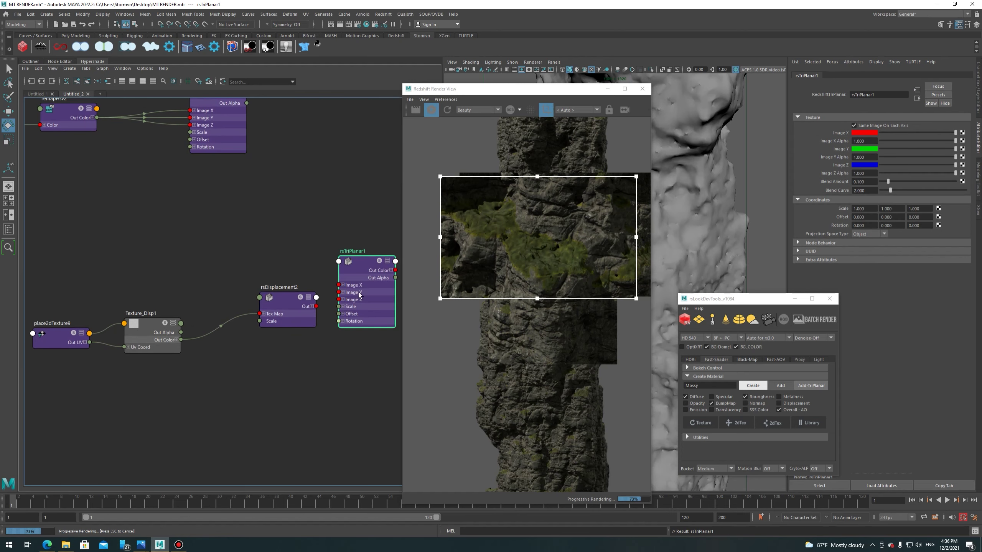
# Wire Texture_Disp1 into rsTriPlanar1 Image X/Y/Z and rsTriPlanar1 into rsDisplacement2 Tex Map.
pyautogui.moveTo(371, 270); pyautogui.dragTo(252, 271)
pyautogui.moveTo(294, 316); pyautogui.dragTo(388, 333)
pyautogui.moveTo(222, 278)
pyautogui.mouseDown()
pyautogui.moveTo(181, 340)
pyautogui.moveTo(192, 340)
pyautogui.moveTo(180, 339)
pyautogui.mouseUp()
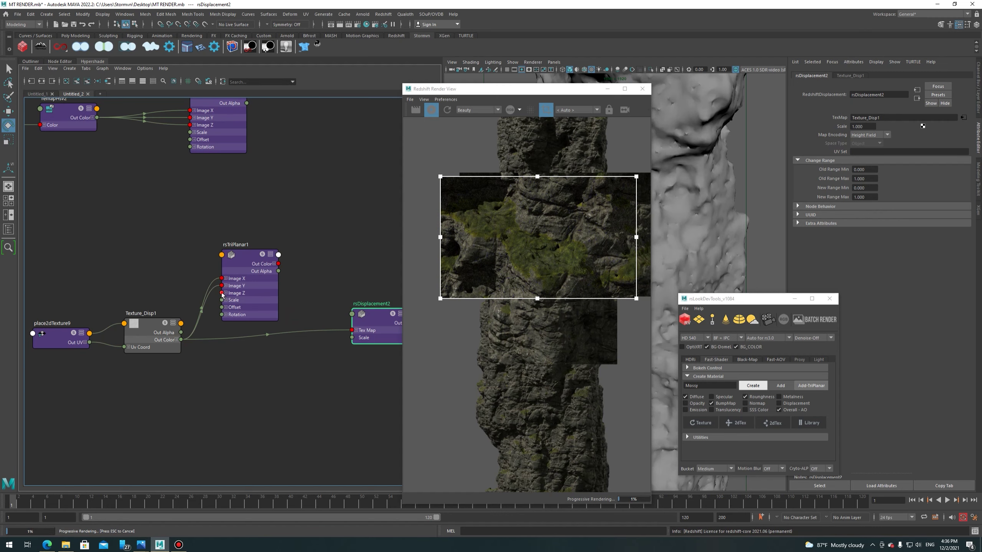
pyautogui.moveTo(221, 293); pyautogui.dragTo(181, 340)
pyautogui.moveTo(278, 264)
pyautogui.mouseDown()
pyautogui.moveTo(374, 334)
pyautogui.moveTo(329, 275)
pyautogui.mouseUp()
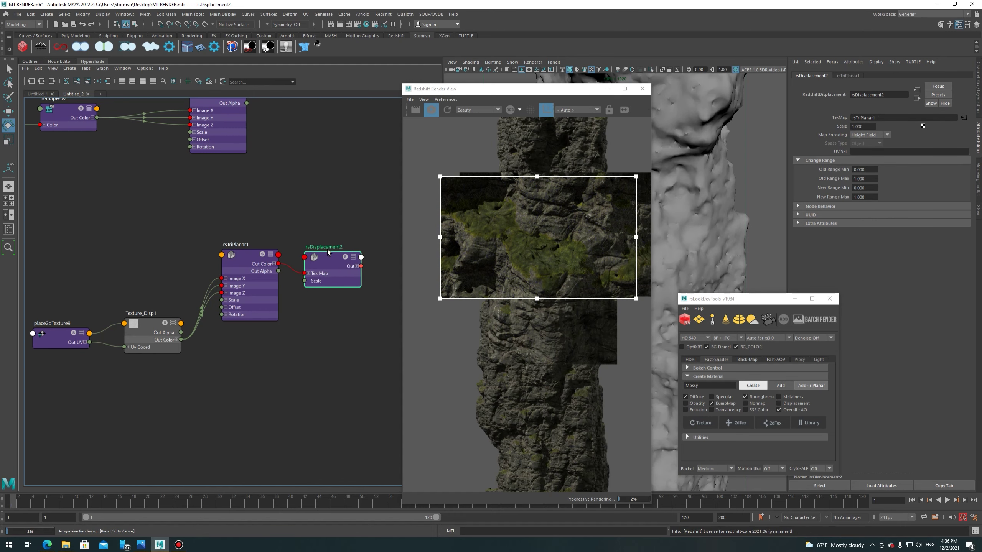
pyautogui.scroll(-3, 329, 276)
pyautogui.moveTo(258, 289); pyautogui.dragTo(184, 319, button='middle')
pyautogui.scroll(-3, 212, 301)
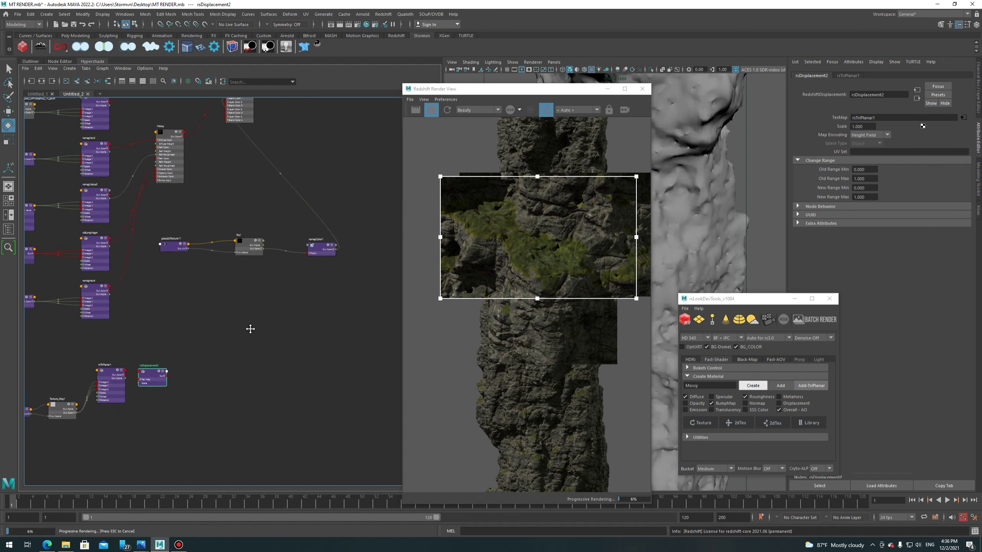
pyautogui.scroll(-2, 253, 328)
# Check the rock height triplanar node and move the four moss displacement nodes above the rock network.
pyautogui.hotkey('ctrl', 'z')
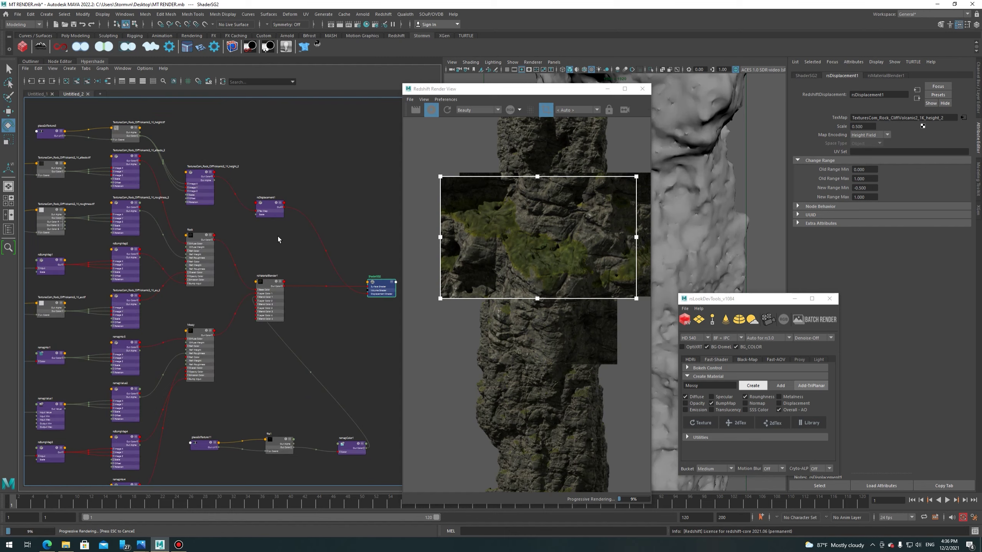
pyautogui.moveTo(213, 162); pyautogui.dragTo(220, 128)
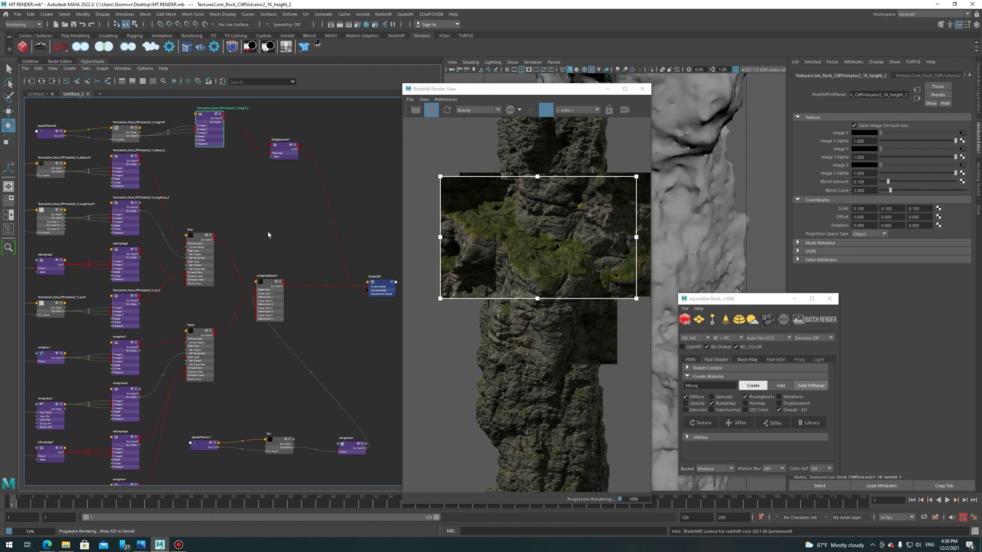
pyautogui.moveTo(269, 236); pyautogui.dragTo(333, 149, button='middle')
pyautogui.scroll(-2, 184, 305)
pyautogui.moveTo(153, 307); pyautogui.dragTo(317, 407)
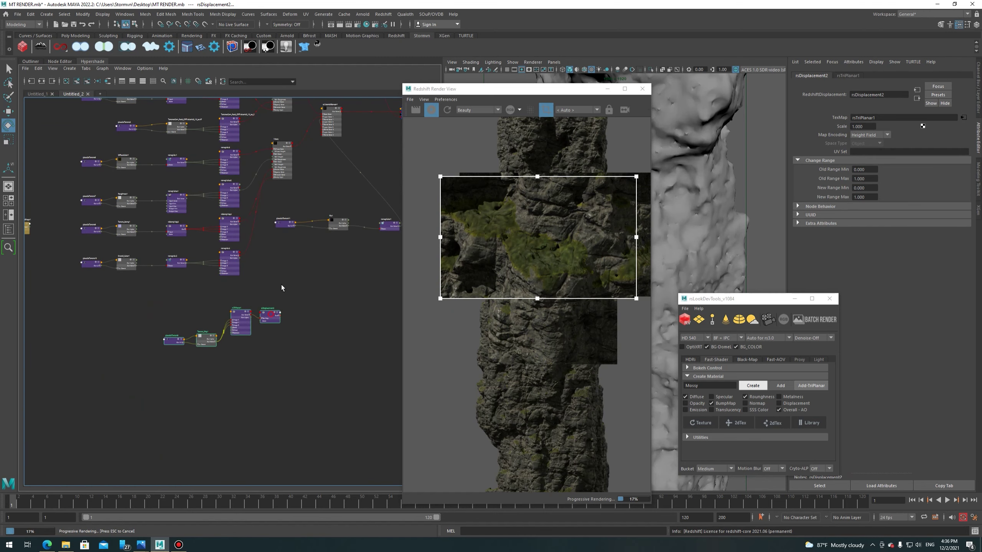
pyautogui.moveTo(242, 323); pyautogui.dragTo(314, 175)
pyautogui.moveTo(339, 229); pyautogui.dragTo(301, 431, button='middle')
pyautogui.moveTo(302, 430); pyautogui.dragTo(289, 200)
# Create a RedshiftDisplacementBlender node, rsDisplacementBlender1, via the 'blend' node search.
pyautogui.scroll(3, 305, 112)
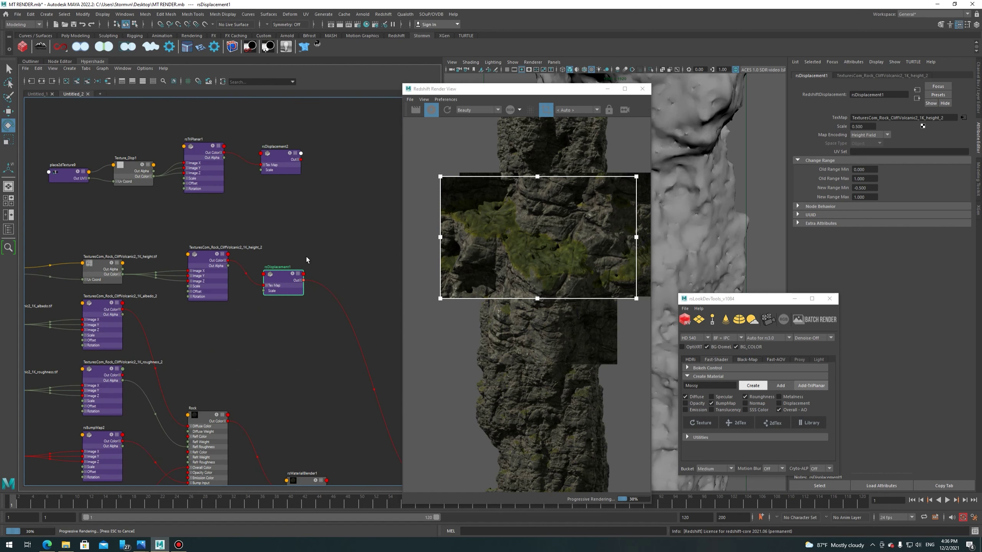
pyautogui.click(348, 229)
pyautogui.write('blend')
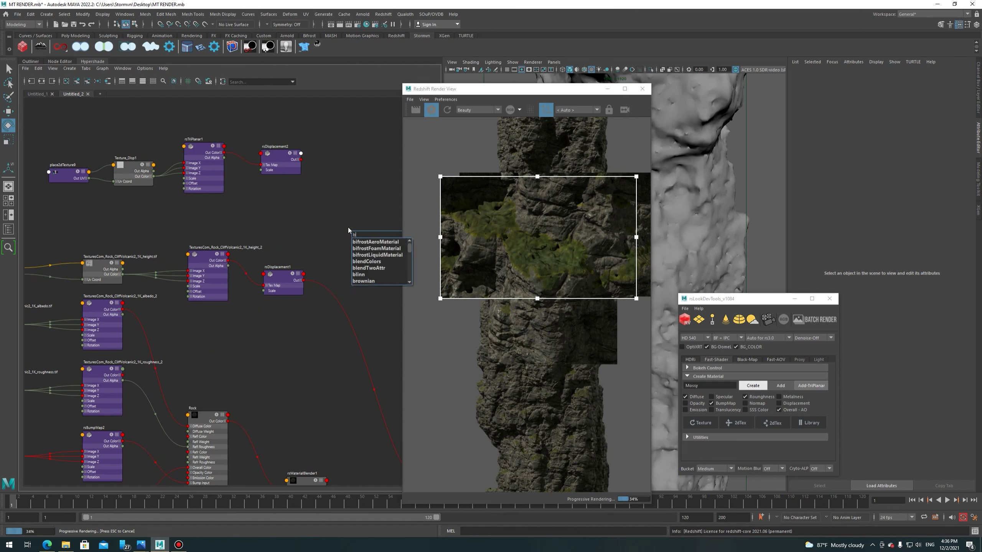
pyautogui.press('Down')
pyautogui.press('Down')
pyautogui.press('Down')
pyautogui.press('Down')
pyautogui.press('Down')
pyautogui.press('Up')
pyautogui.press('Return')
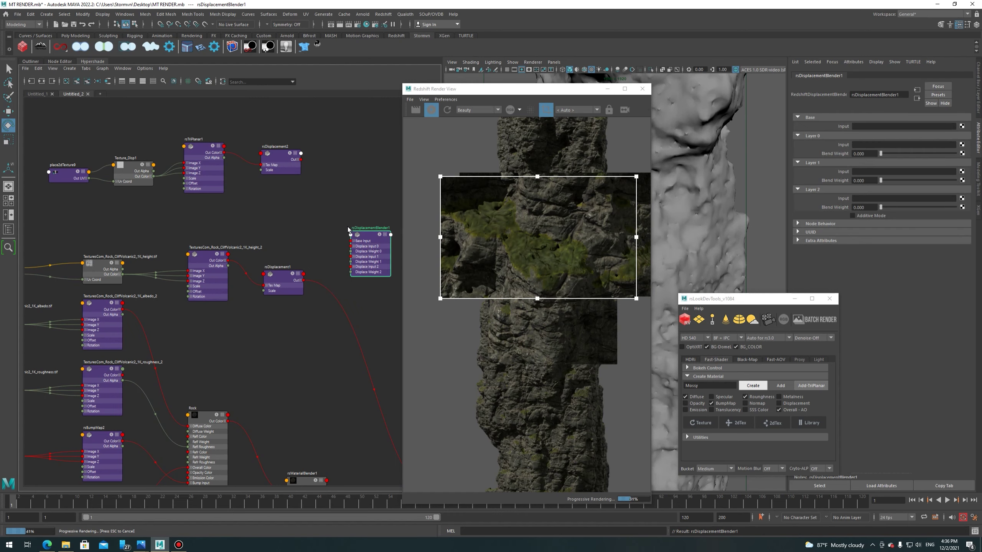
# Connect rsDisplacement2 to Base Input, rsDisplacement1 to Displace Input 0, and the blender to ShaderSG2 Displacement Shader.
pyautogui.keyDown('alt'); pyautogui.moveTo(307, 228); pyautogui.dragTo(197, 235, button='middle'); pyautogui.keyUp('alt')
pyautogui.scroll(2, 220, 231)
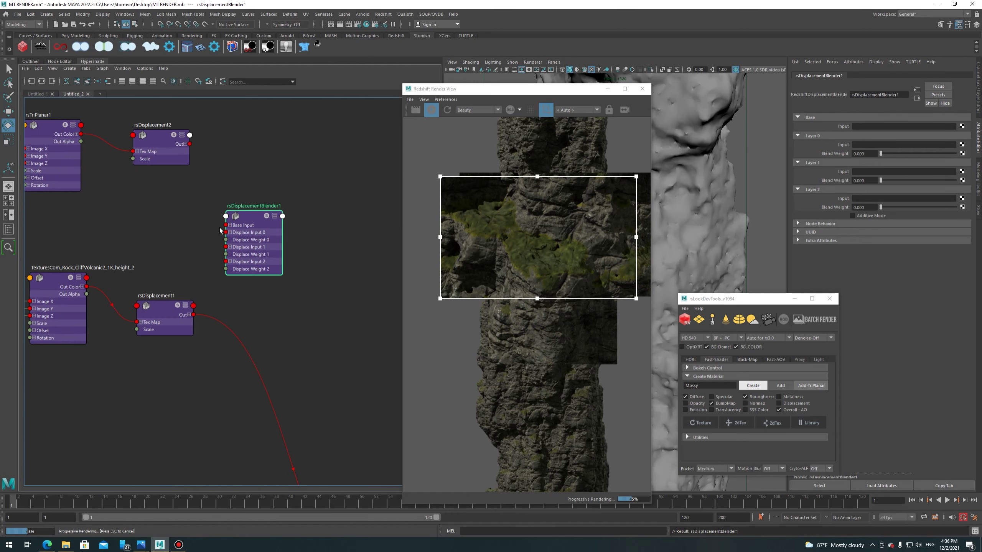
pyautogui.moveTo(190, 144); pyautogui.dragTo(226, 225)
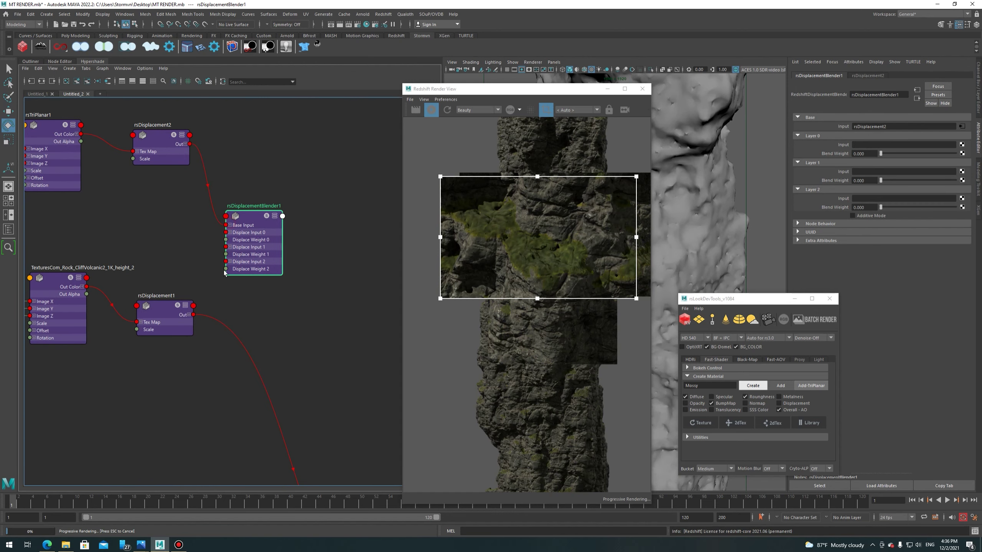
pyautogui.moveTo(194, 315); pyautogui.dragTo(251, 232)
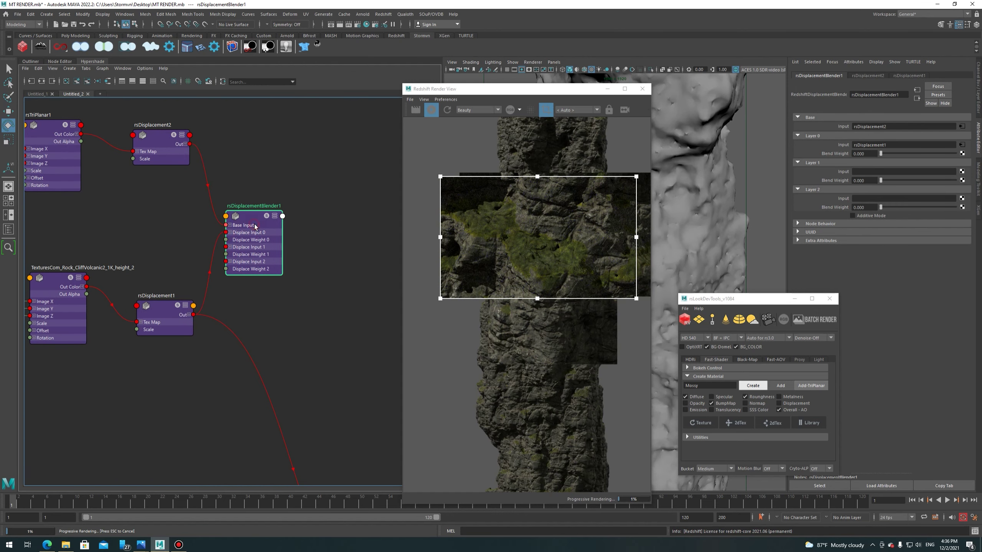
pyautogui.scroll(-2, 306, 338)
pyautogui.keyDown('alt'); pyautogui.moveTo(308, 337); pyautogui.dragTo(271, 259, button='middle'); pyautogui.keyUp('alt')
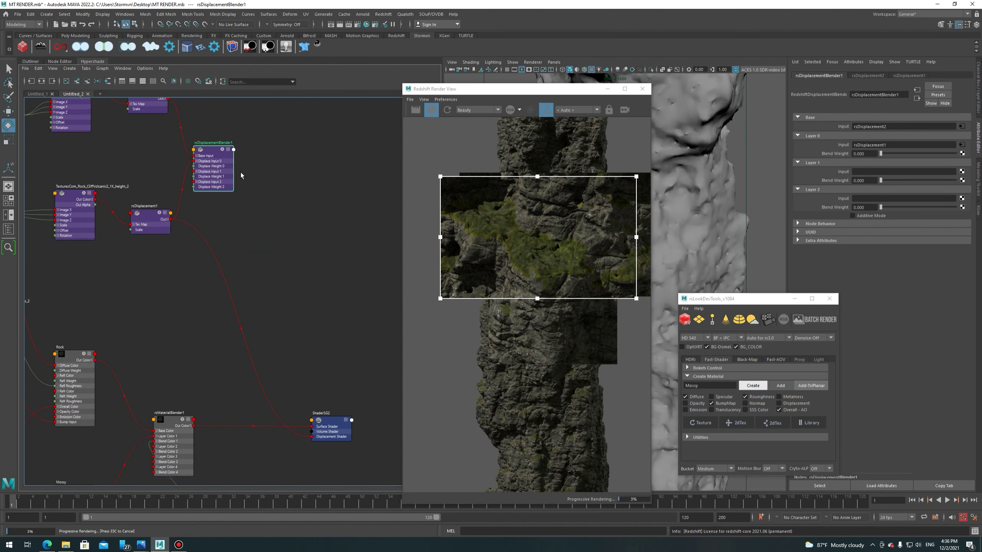
pyautogui.click(234, 150)
pyautogui.click(321, 219)
pyautogui.click(312, 437)
# Set the blender's Layer 0 Blend Weight to 1.
pyautogui.click(862, 153)
pyautogui.write('1')
pyautogui.press('Return')
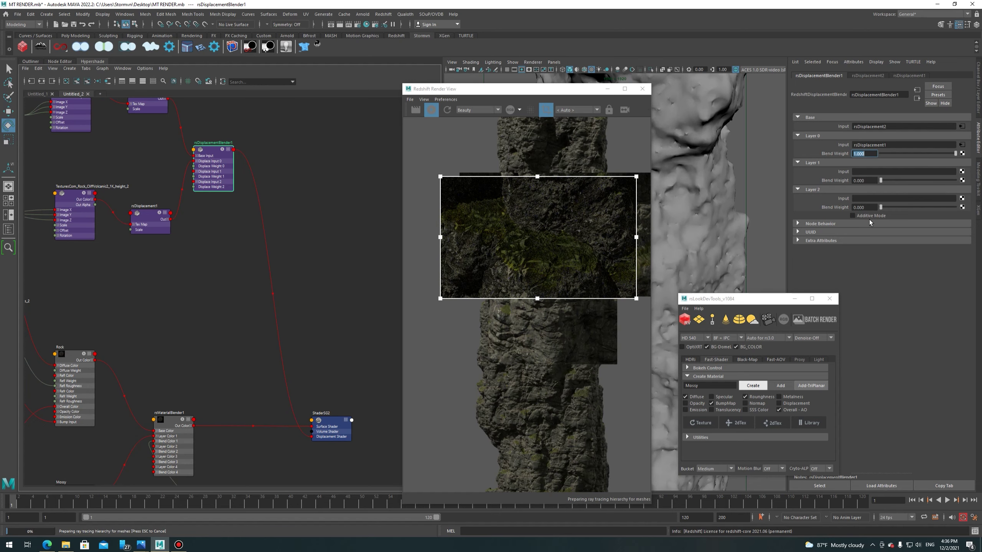
pyautogui.scroll(3, 221, 291)
# Select rsTriPlanar1 and rsDisplacement2 and begin editing rsDisplacement2's displacement scale.
pyautogui.keyDown('alt'); pyautogui.moveTo(149, 232); pyautogui.dragTo(219, 266, button='middle'); pyautogui.keyUp('alt')
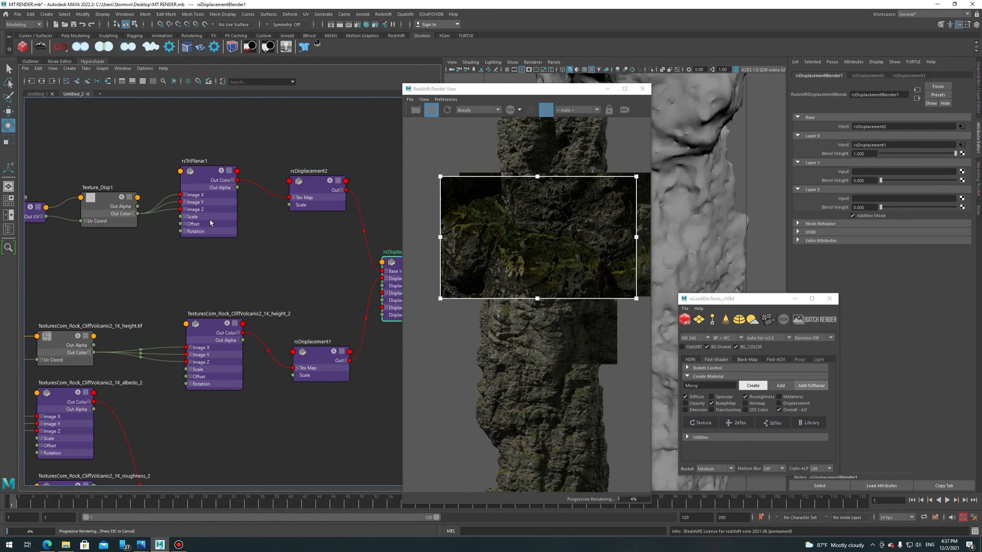
pyautogui.click(209, 217)
pyautogui.click(918, 98)
pyautogui.click(863, 127)
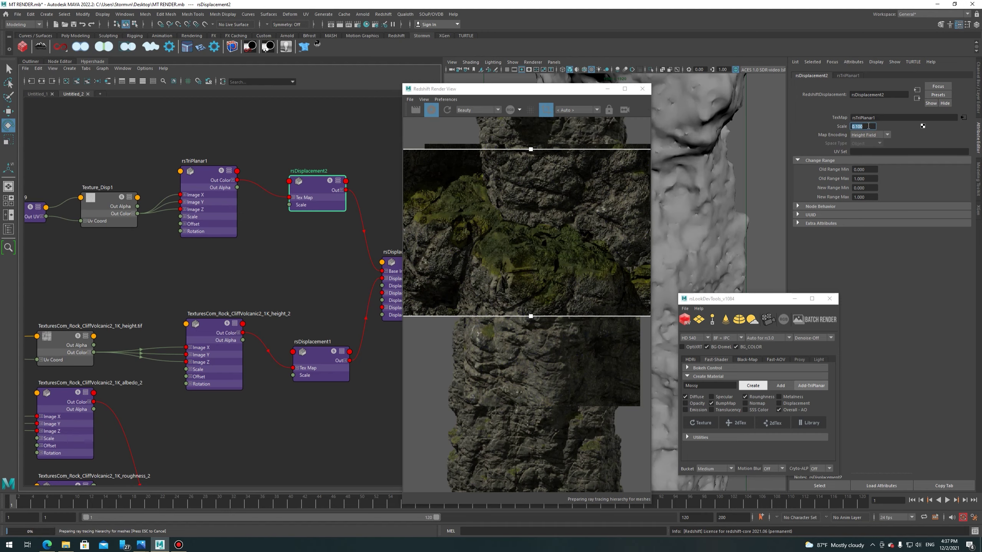
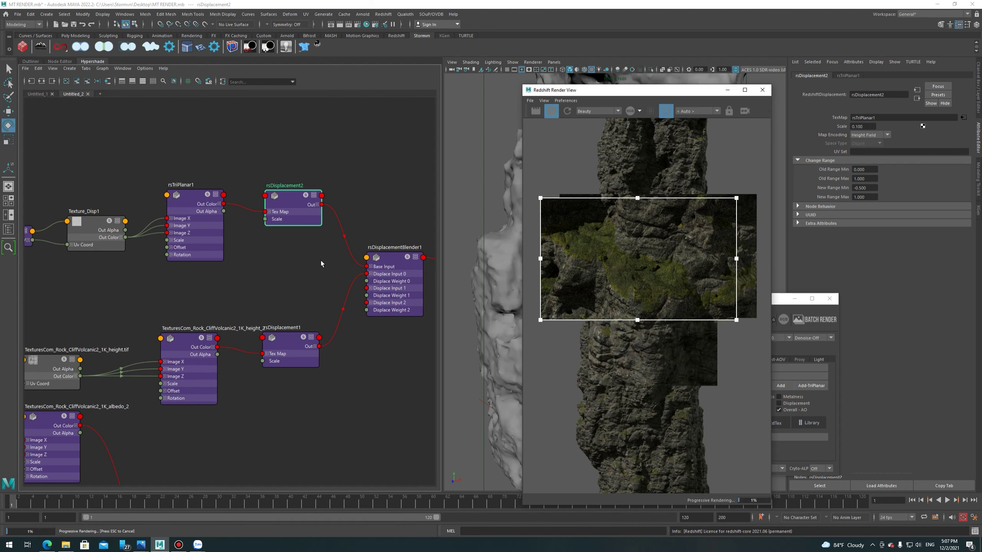
# Raise rsDisplacement2's displacement Scale from 0.1 to 0.5 in the Hypershade.
pyautogui.keyDown('alt'); pyautogui.moveTo(248, 275); pyautogui.dragTo(266, 279, button='middle'); pyautogui.keyUp('alt')
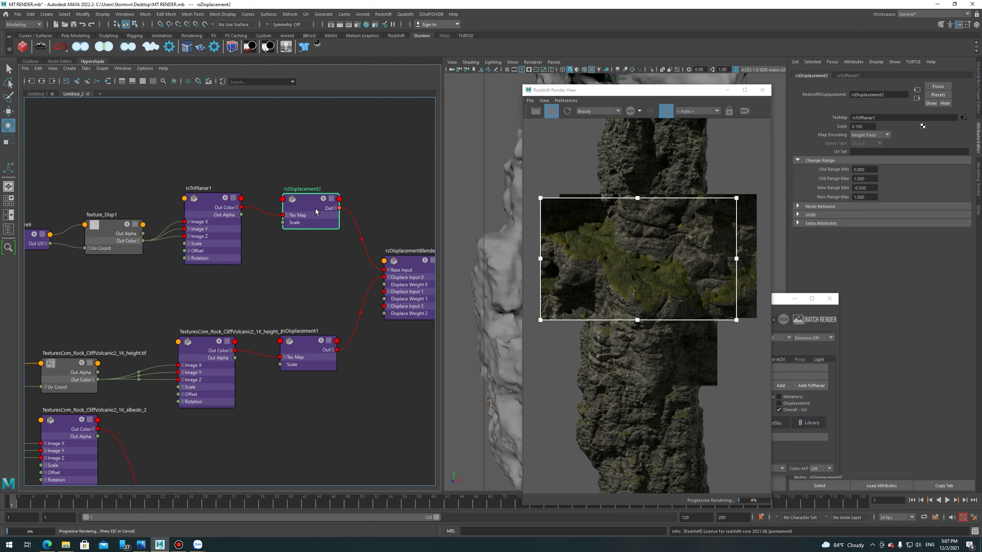
pyautogui.scroll(1, 666, 274)
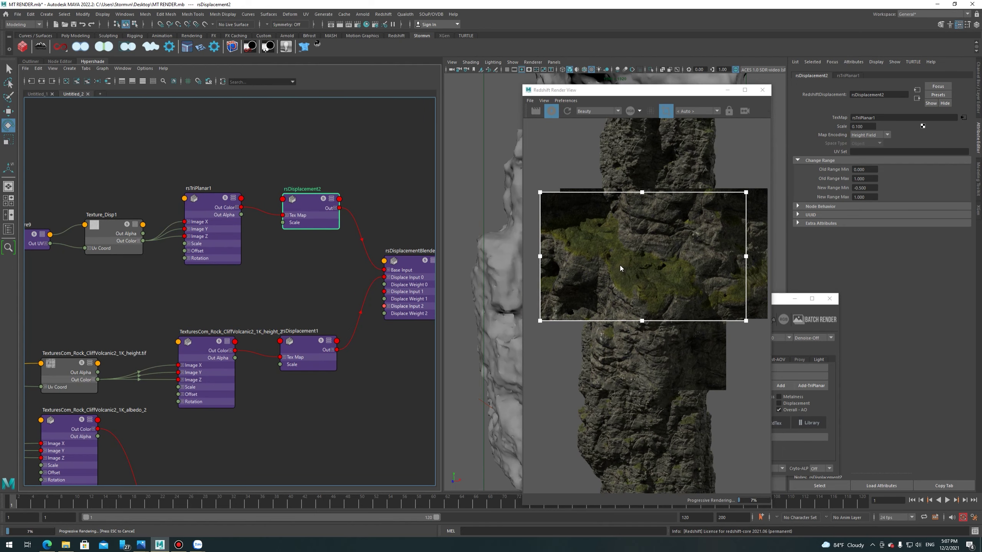
pyautogui.click(214, 231)
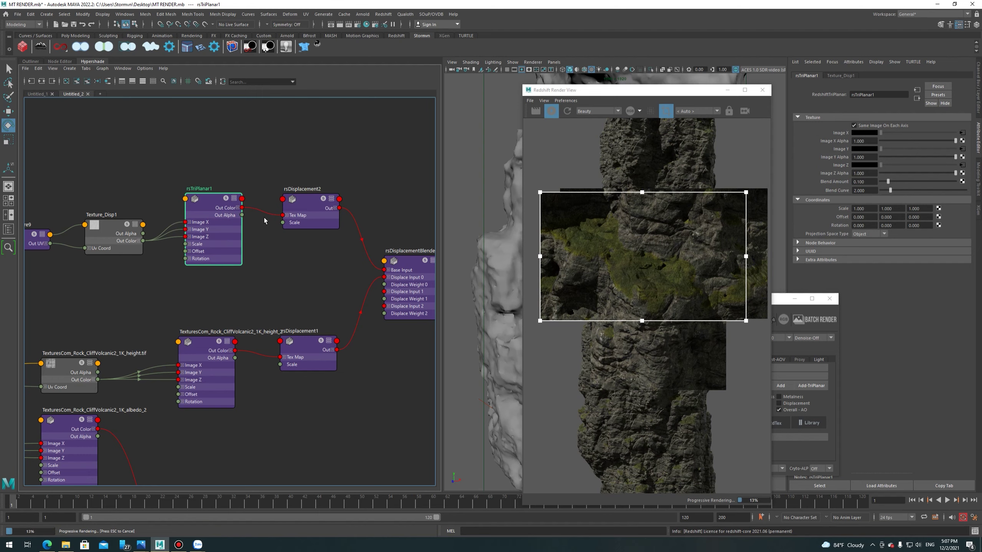
pyautogui.moveTo(305, 216); pyautogui.dragTo(307, 227)
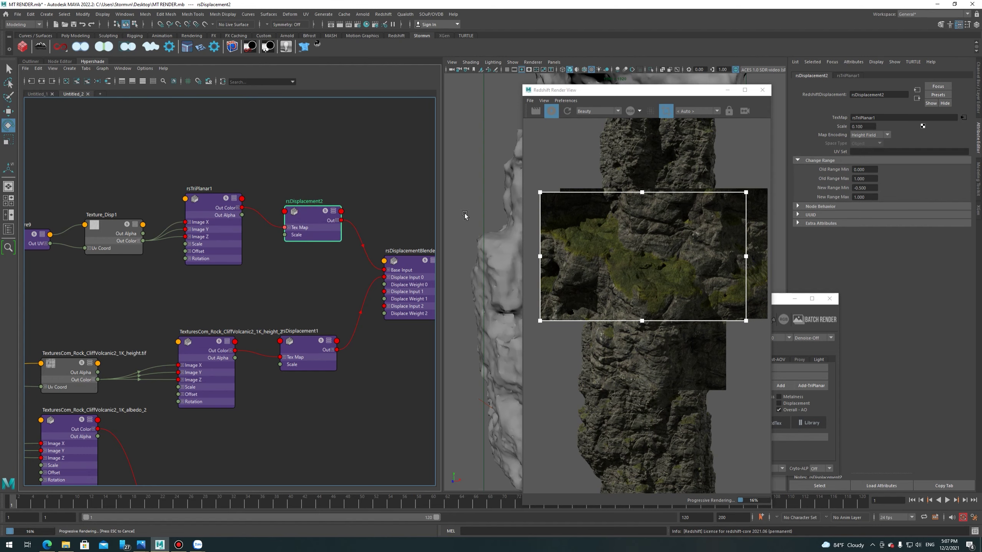
pyautogui.write('0.5')
pyautogui.press('Return')
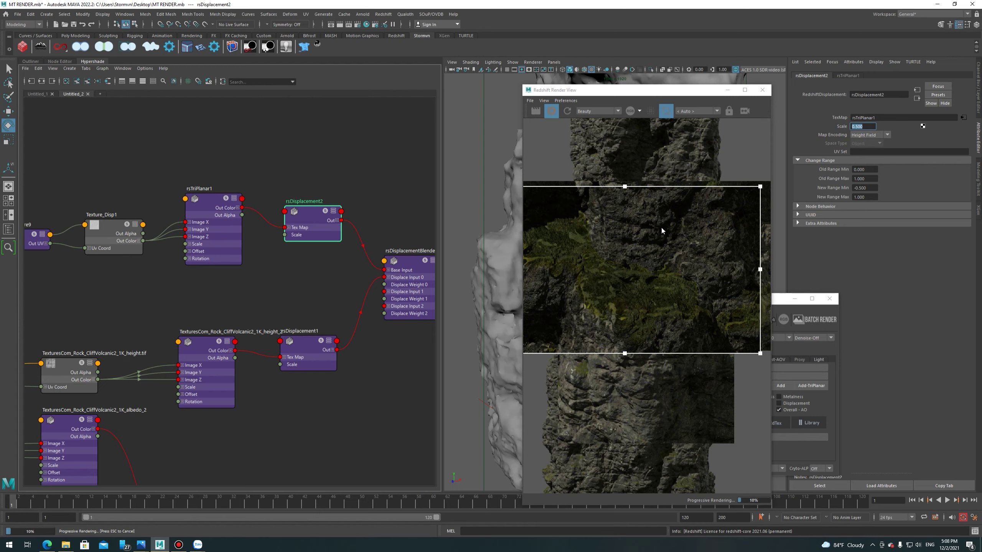
# Box-select file1 and place2dTexture11 and drag them up toward the displacement nodes.
pyautogui.scroll(-3, 304, 281)
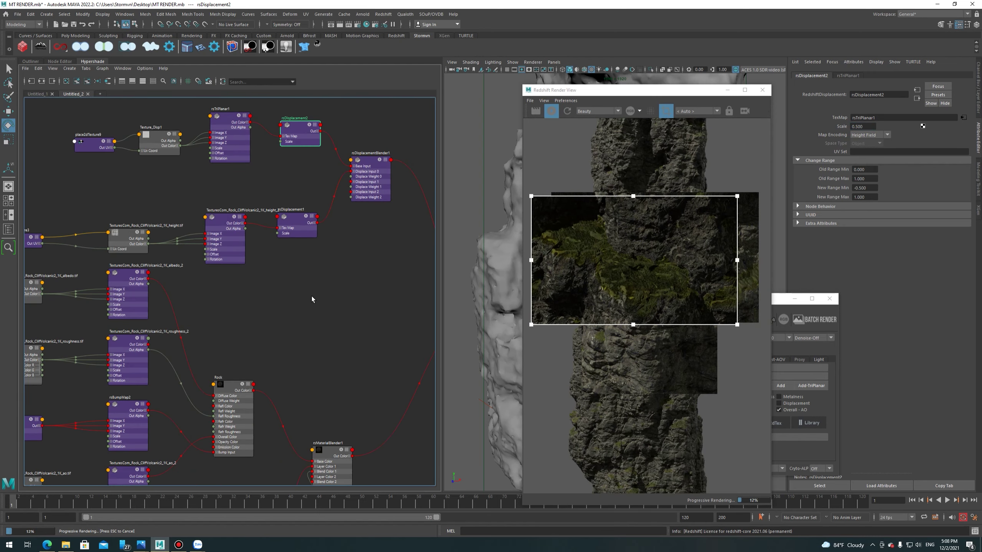
pyautogui.scroll(-1, 318, 289)
pyautogui.scroll(-1, 325, 236)
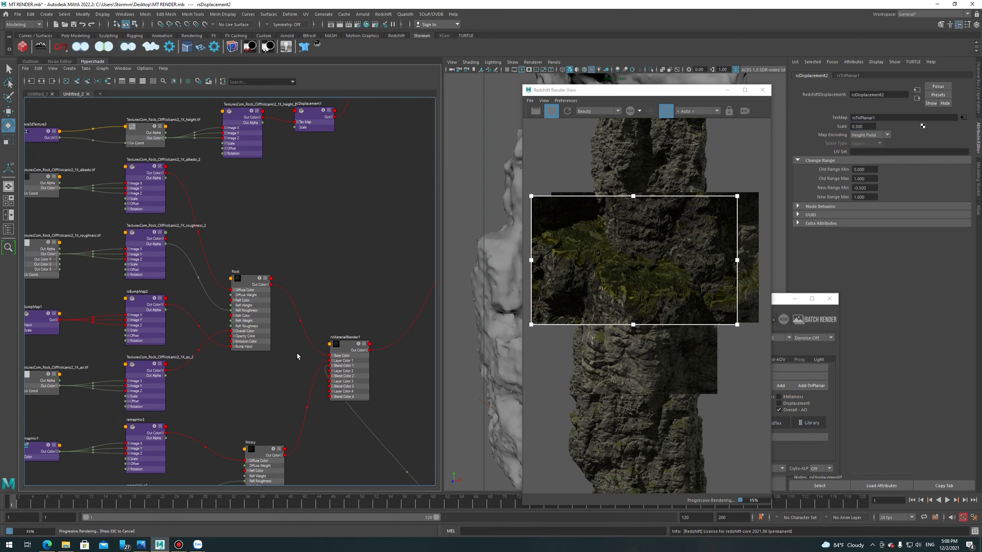
pyautogui.scroll(-2, 297, 353)
pyautogui.scroll(-1, 275, 285)
pyautogui.scroll(2, 308, 375)
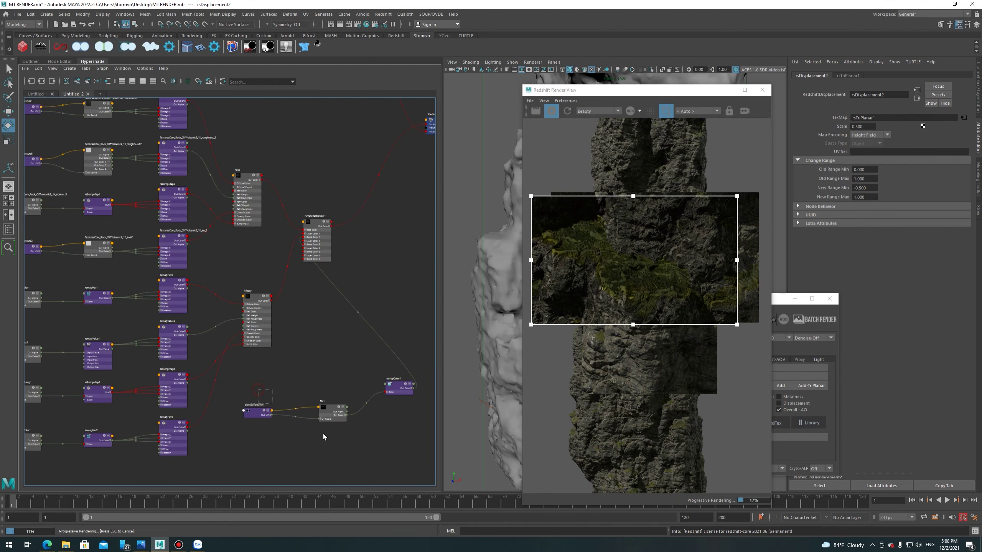
pyautogui.moveTo(323, 435); pyautogui.dragTo(238, 401)
pyautogui.moveTo(332, 411)
pyautogui.mouseDown()
pyautogui.moveTo(307, 172)
pyautogui.moveTo(338, 136)
pyautogui.mouseUp()
# Position file1 and place2dTexture11 just below rsTriPlanar1.
pyautogui.scroll(2, 341, 212)
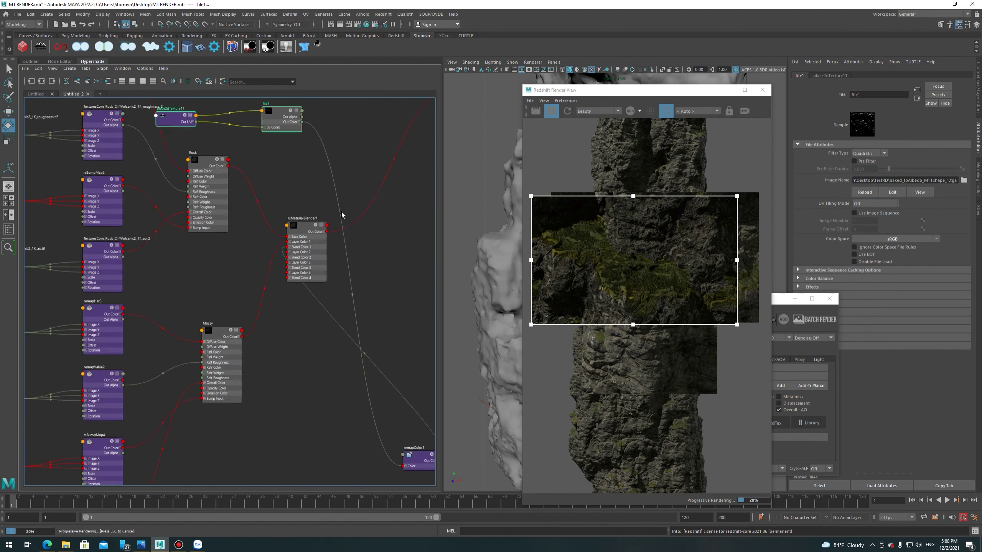
pyautogui.scroll(2, 342, 212)
pyautogui.scroll(-3, 369, 159)
pyautogui.moveTo(365, 384)
pyautogui.mouseDown(button='middle')
pyautogui.moveTo(294, 181)
pyautogui.moveTo(477, 387)
pyautogui.mouseUp(button='middle')
pyautogui.scroll(2, 477, 386)
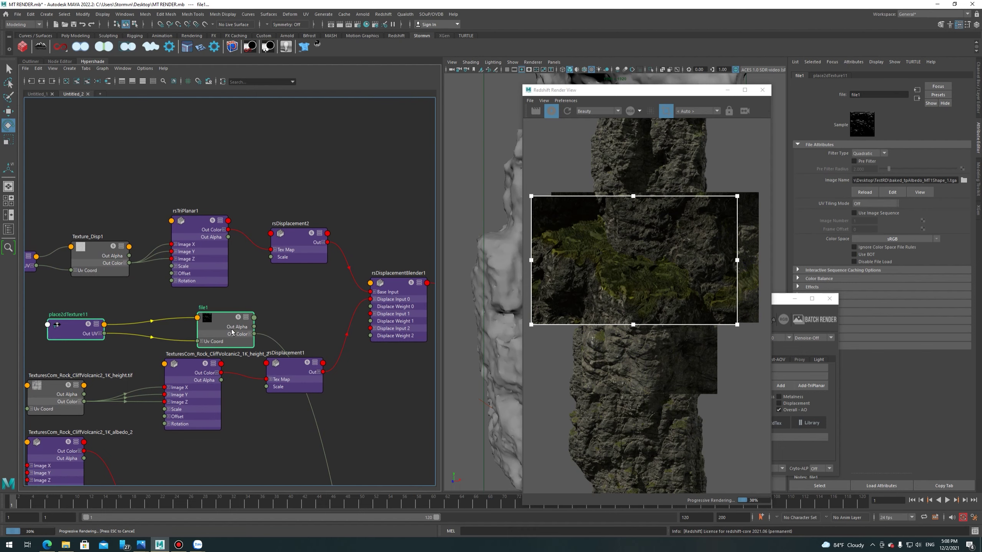
pyautogui.moveTo(231, 329); pyautogui.dragTo(172, 316)
# Wire file1's Out Color R into rsDisplacementBlender1 Displace Weight 0, then start a new node.
pyautogui.click(251, 317)
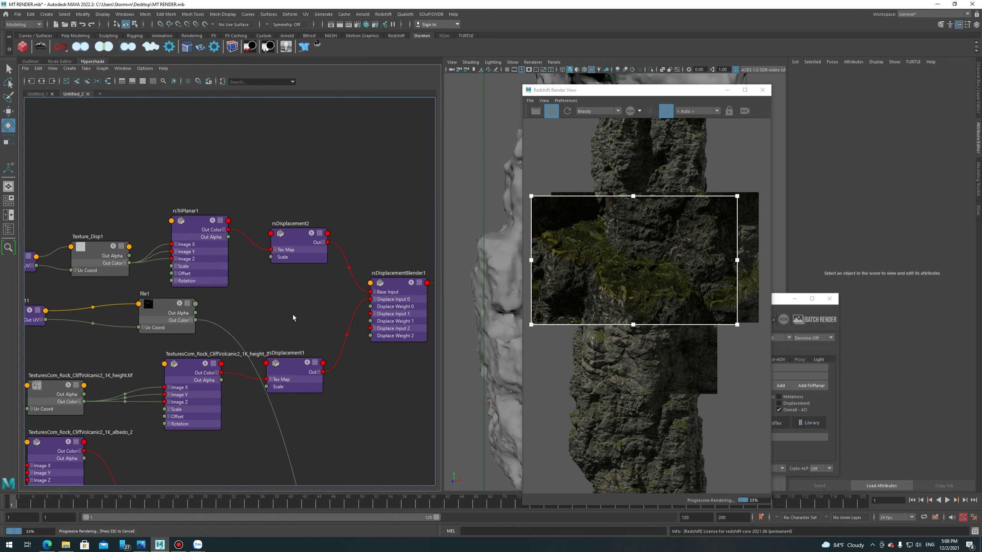
pyautogui.click(191, 320)
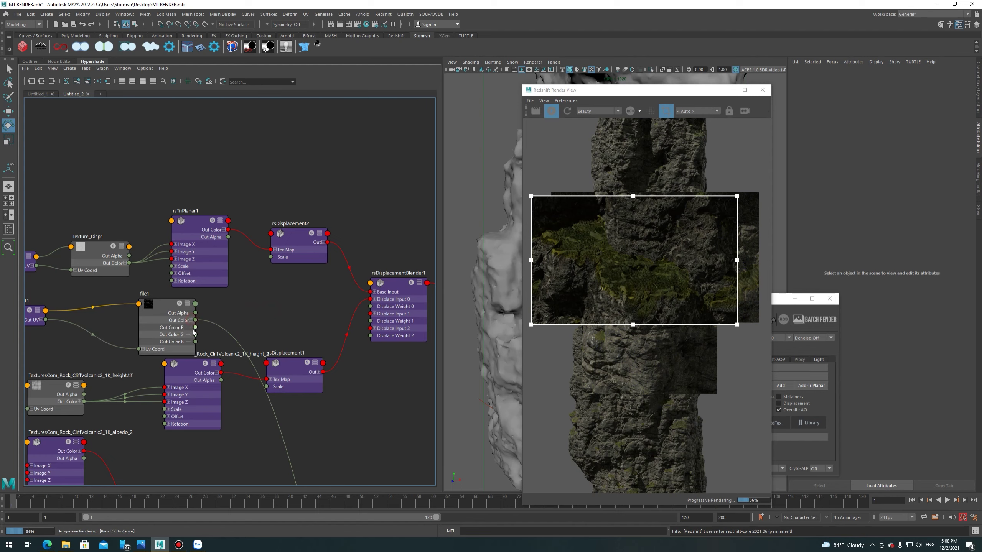
pyautogui.moveTo(197, 329); pyautogui.dragTo(370, 307)
pyautogui.click(395, 312)
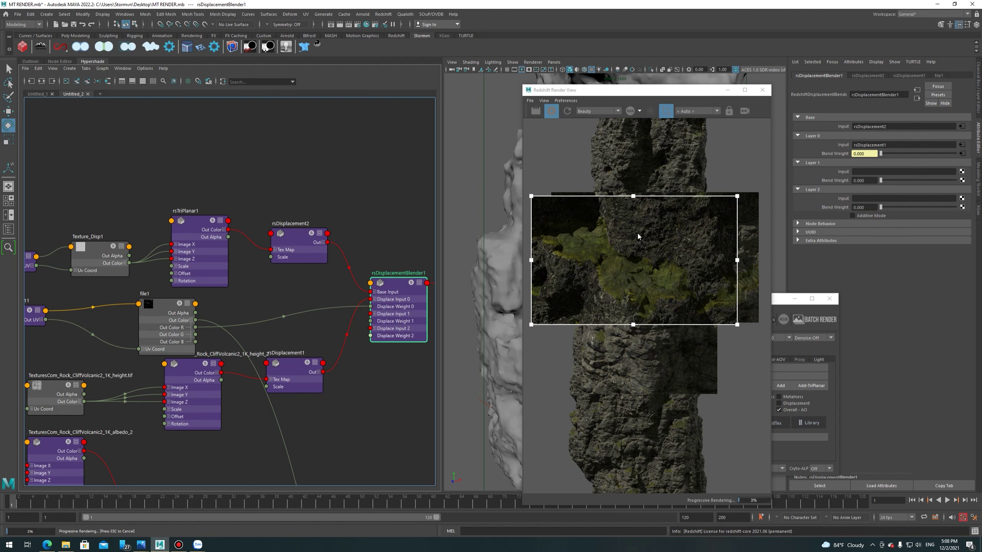
pyautogui.click(273, 308)
pyautogui.press('Tab')
# Create a reverse node and route file1's Out Color through it into Displace Weight 0.
pyautogui.write('reve')
pyautogui.press('Return')
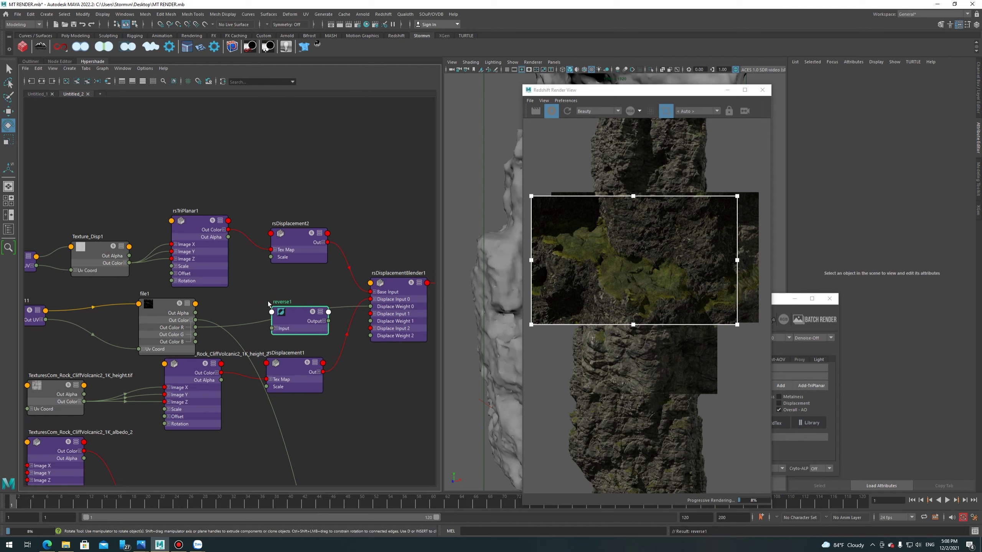
pyautogui.moveTo(195, 320)
pyautogui.mouseDown()
pyautogui.moveTo(272, 328)
pyautogui.moveTo(371, 307)
pyautogui.mouseUp()
pyautogui.moveTo(318, 335); pyautogui.dragTo(312, 320)
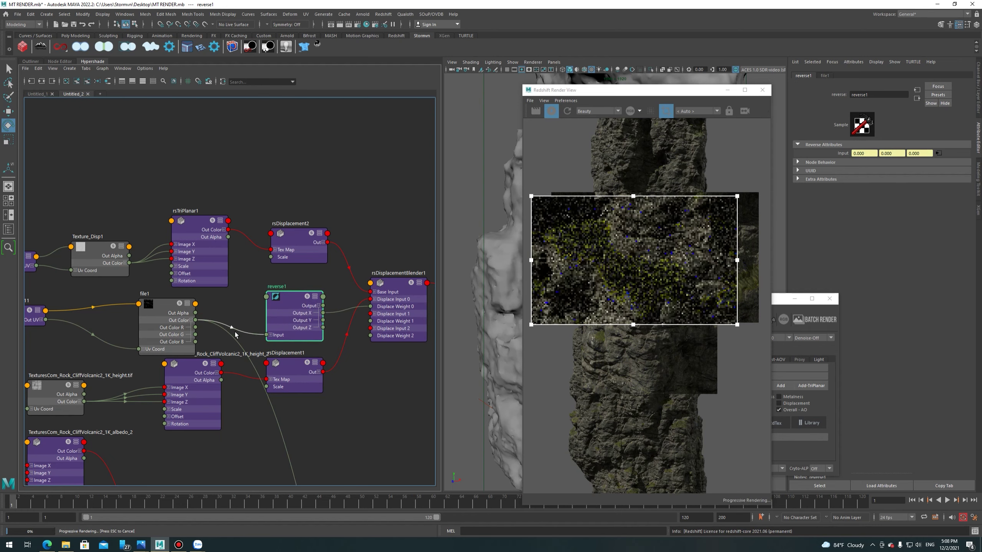
pyautogui.click(189, 321)
pyautogui.scroll(1, 605, 285)
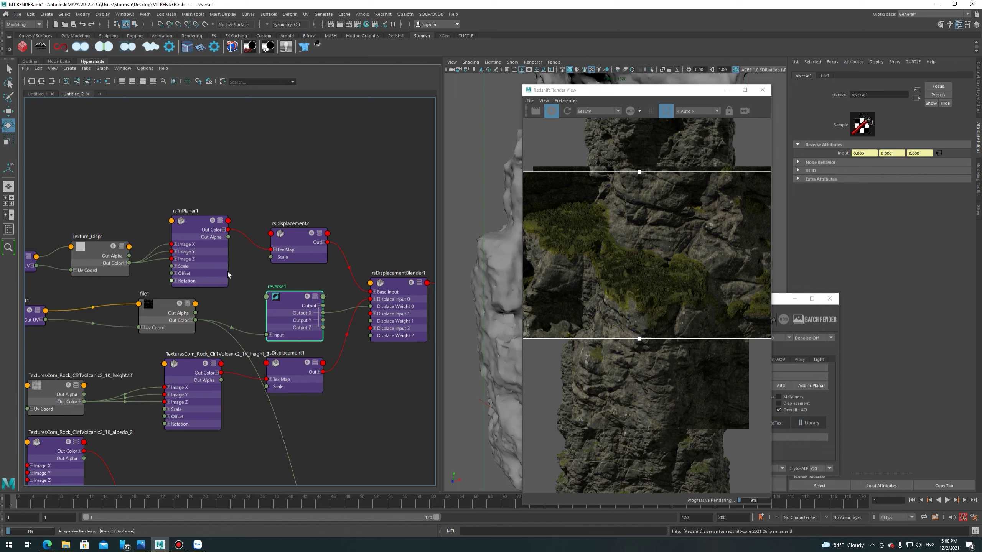
# Set rsDisplacement2's Scale back to 0.1.
pyautogui.click(294, 238)
pyautogui.click(863, 127)
pyautogui.write('.1')
pyautogui.press('Return')
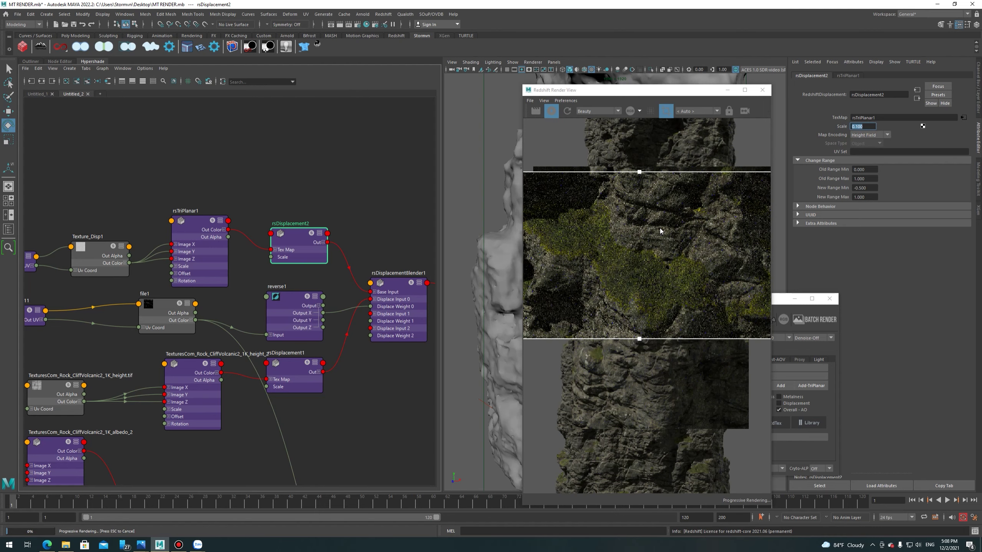
# Render the full frame through Camera_1 in the Render View.
pyautogui.scroll(-1, 660, 228)
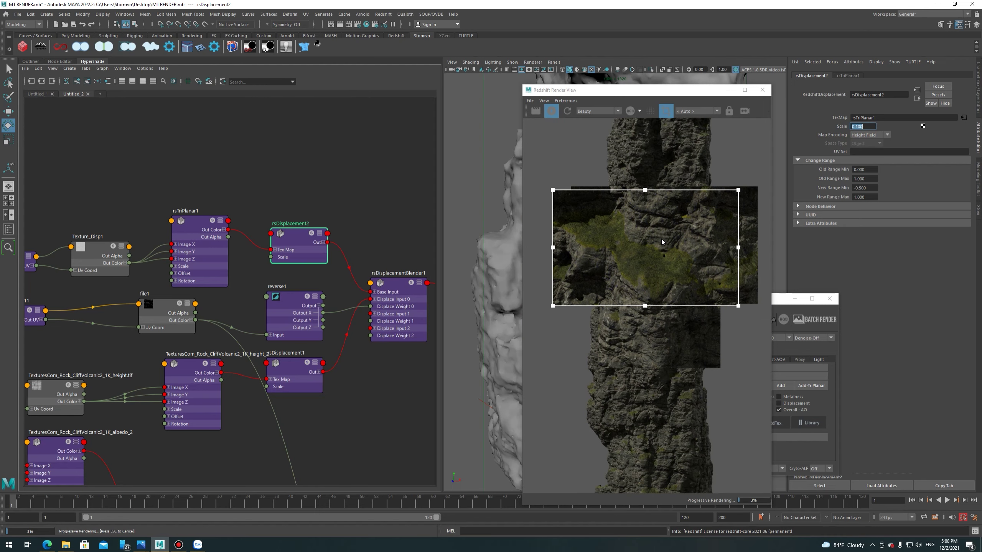
pyautogui.click(701, 110)
pyautogui.click(697, 123)
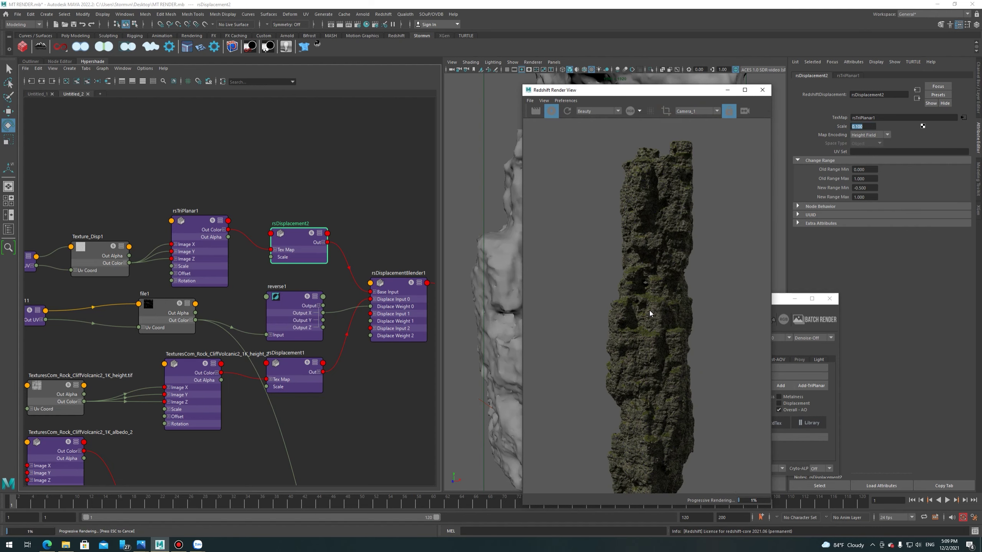
# Zoom around the Render View to inspect the displaced rock, then stop the IPR render.
pyautogui.scroll(-1, 649, 311)
pyautogui.scroll(1, 658, 313)
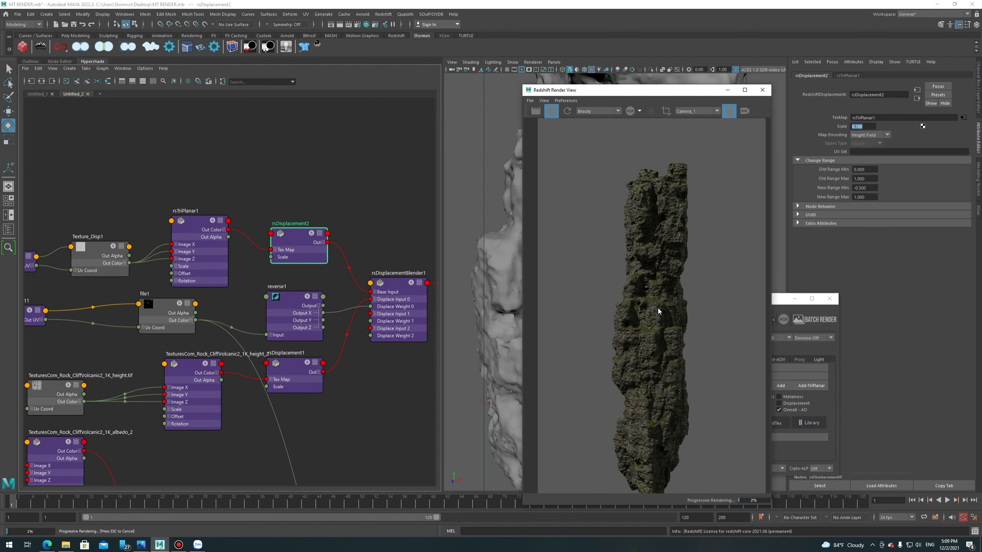
pyautogui.scroll(1, 658, 309)
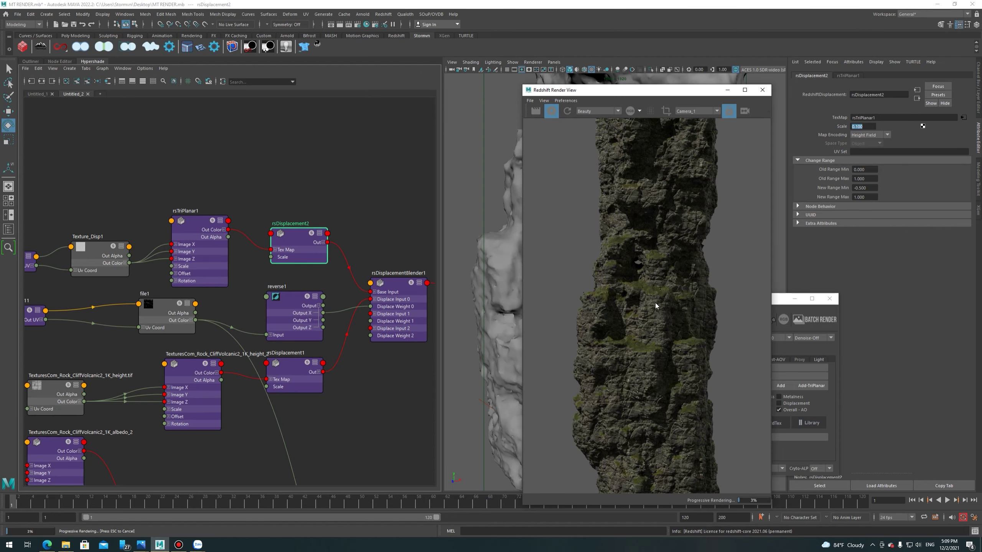
pyautogui.scroll(3, 635, 340)
pyautogui.scroll(-2, 636, 339)
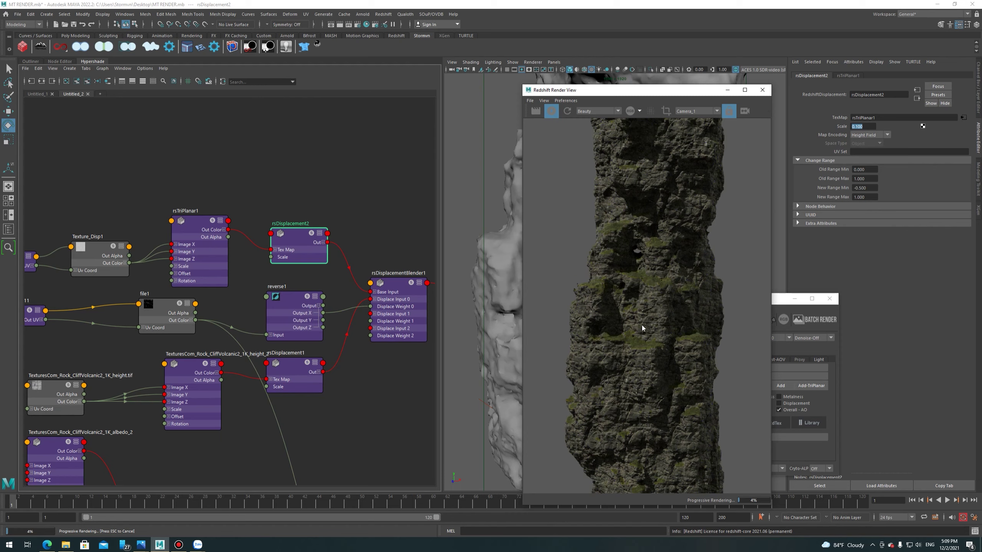
pyautogui.scroll(1, 650, 319)
pyautogui.scroll(2, 636, 358)
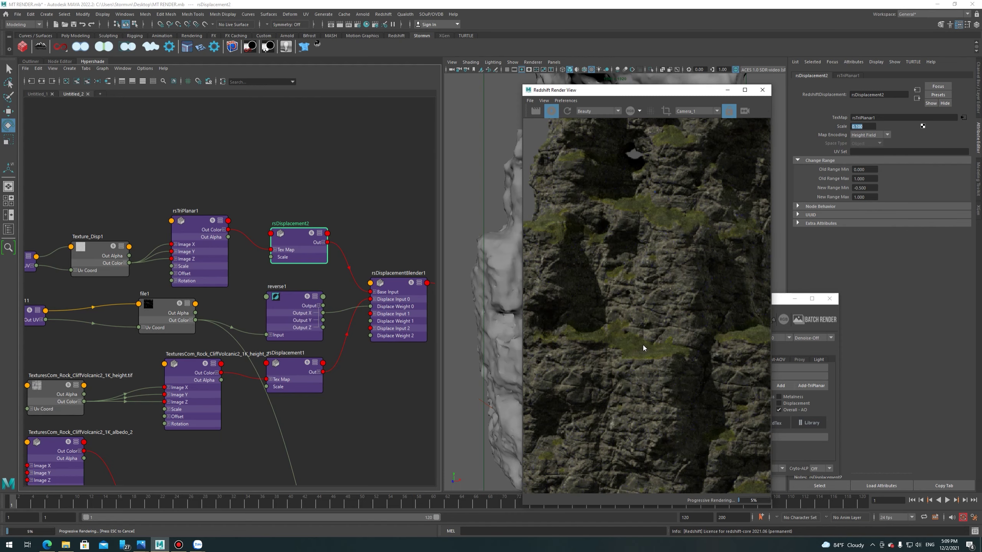
pyautogui.scroll(-3, 662, 302)
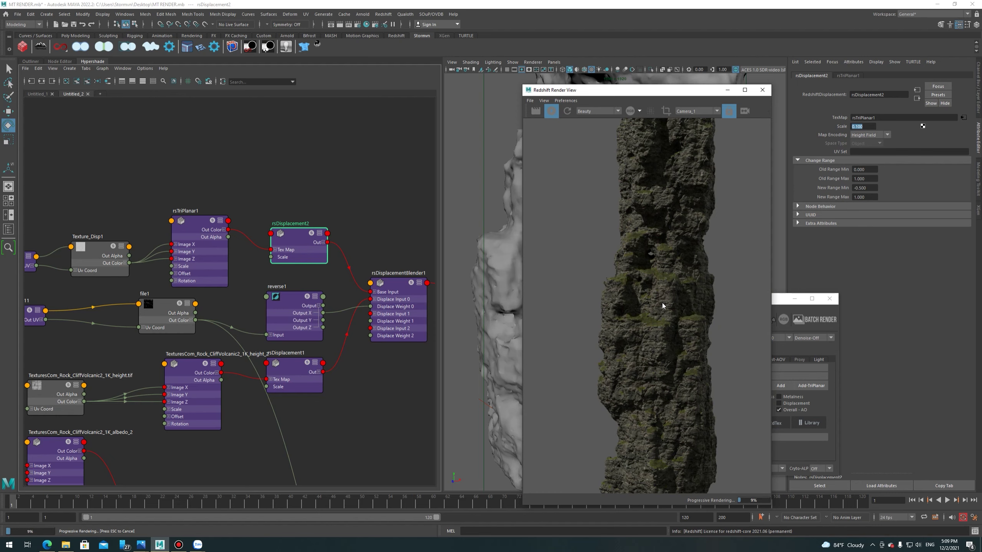
pyautogui.scroll(1, 662, 306)
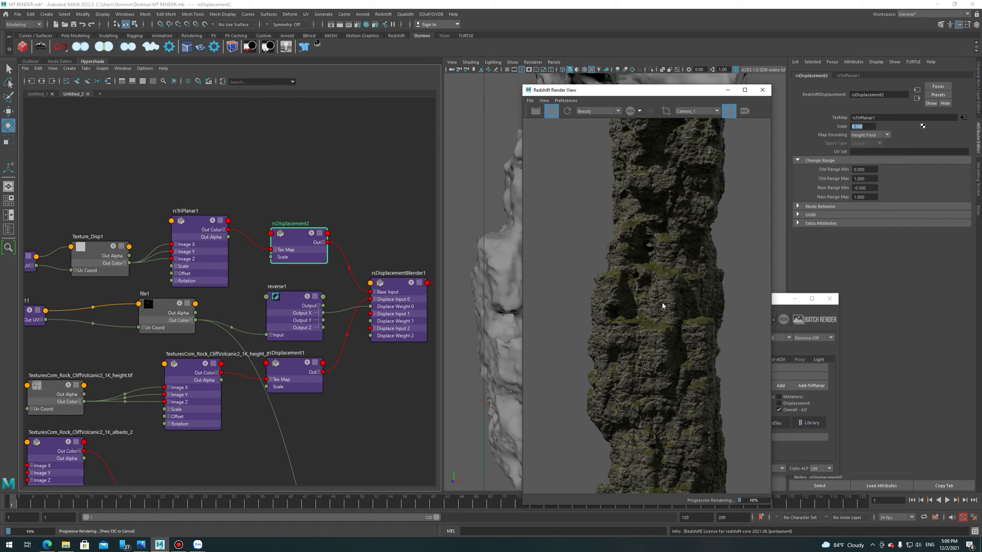
pyautogui.scroll(-2, 653, 302)
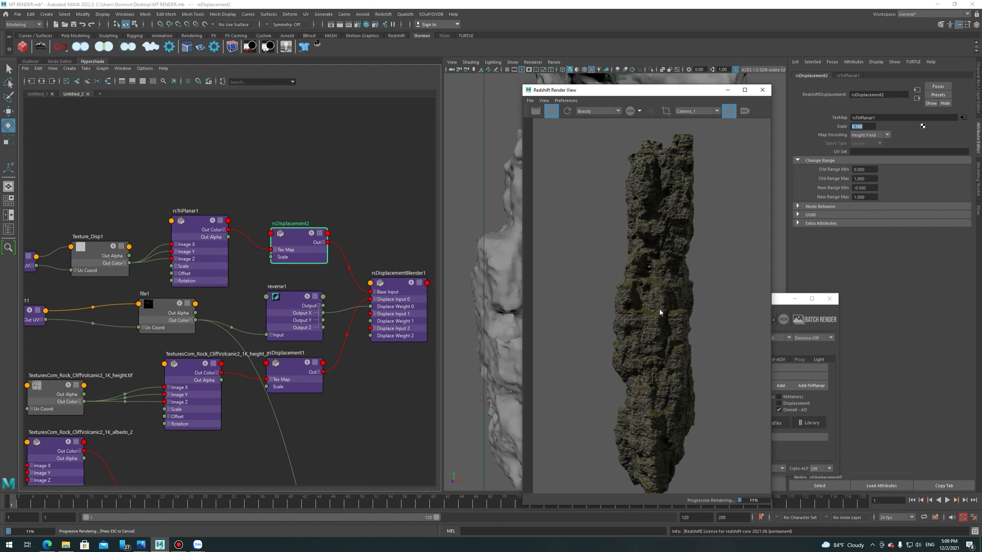
pyautogui.scroll(1, 689, 322)
pyautogui.scroll(-1, 681, 307)
pyautogui.scroll(1, 682, 305)
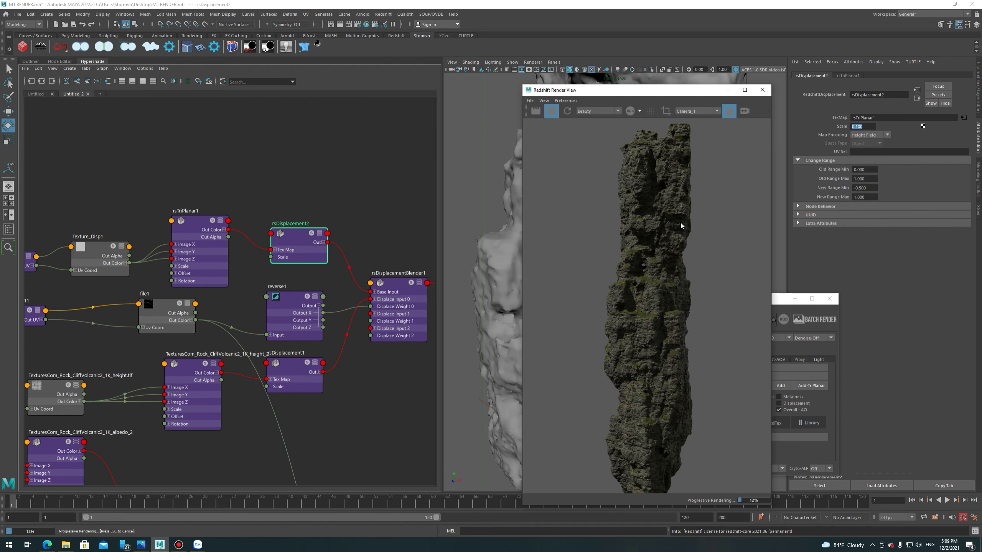
pyautogui.scroll(-1, 681, 222)
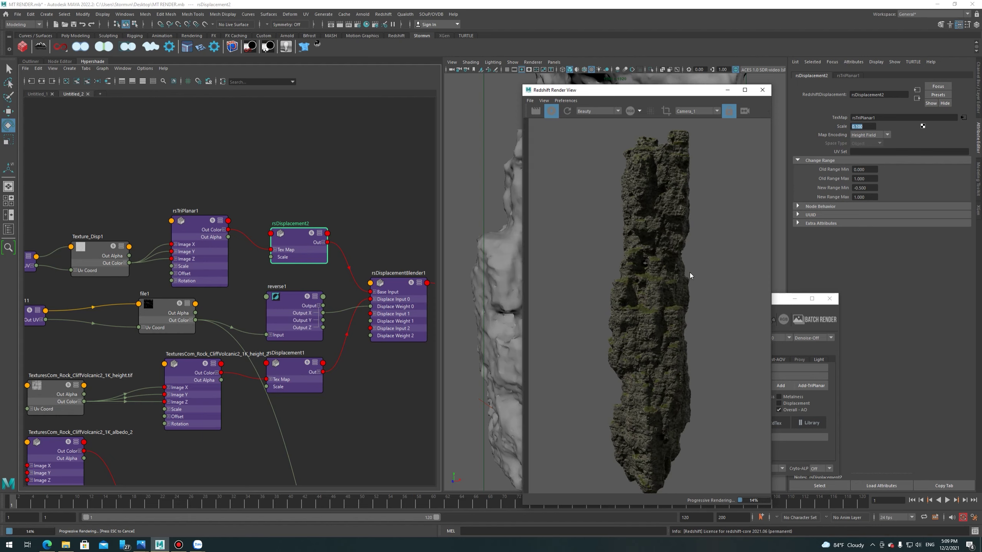
pyautogui.scroll(1, 689, 273)
pyautogui.press('Escape')
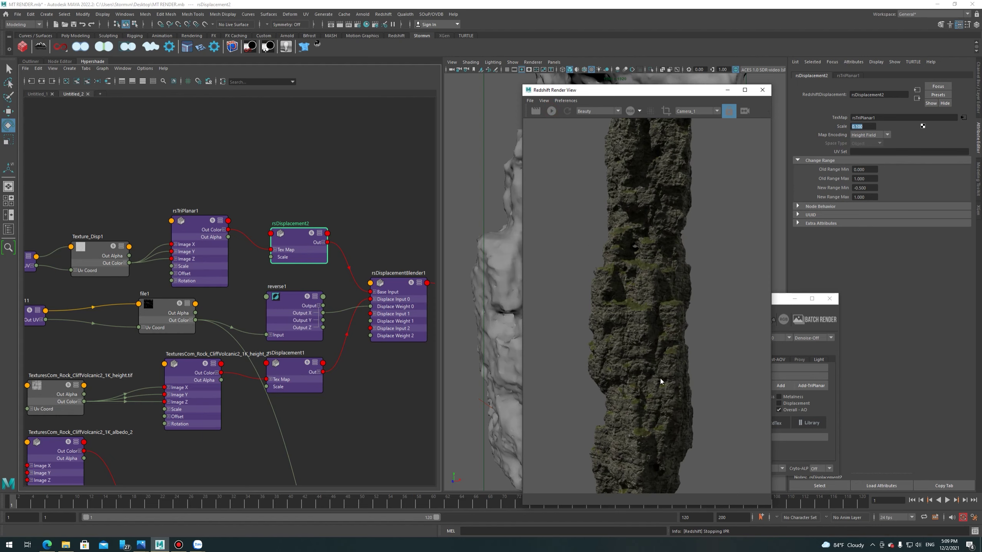
pyautogui.scroll(1, 660, 382)
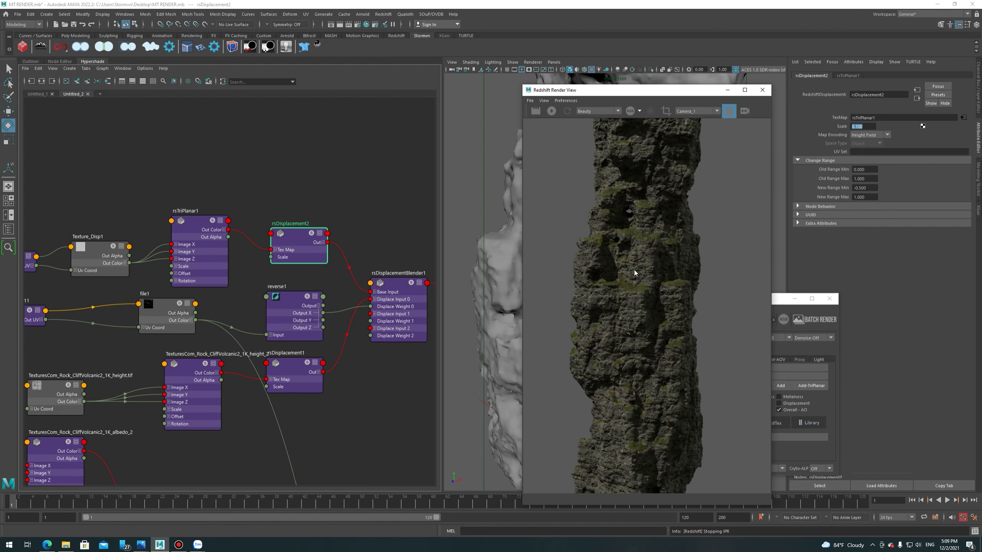
pyautogui.scroll(-2, 659, 271)
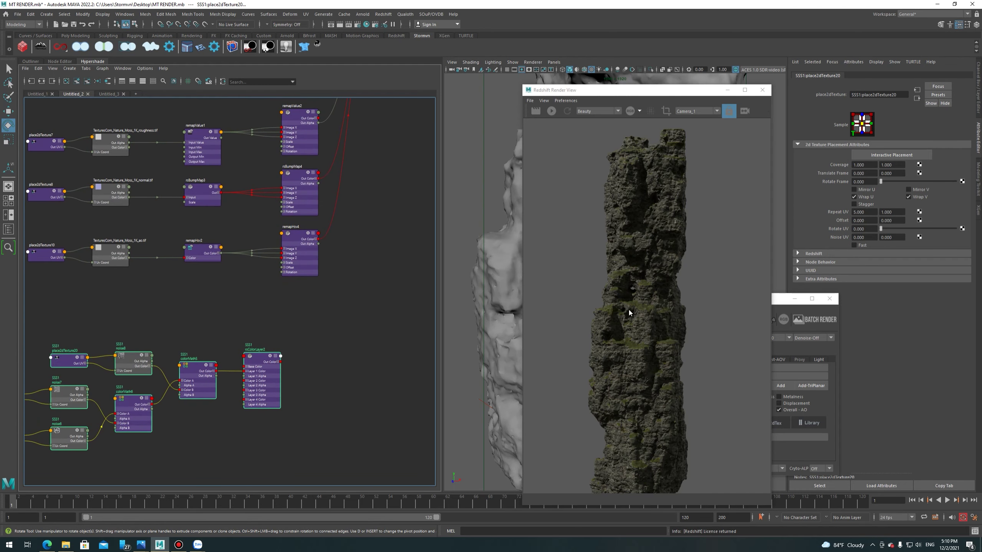
# Start a Redshift render and frame the shading network around the Rock material.
pyautogui.click(551, 111)
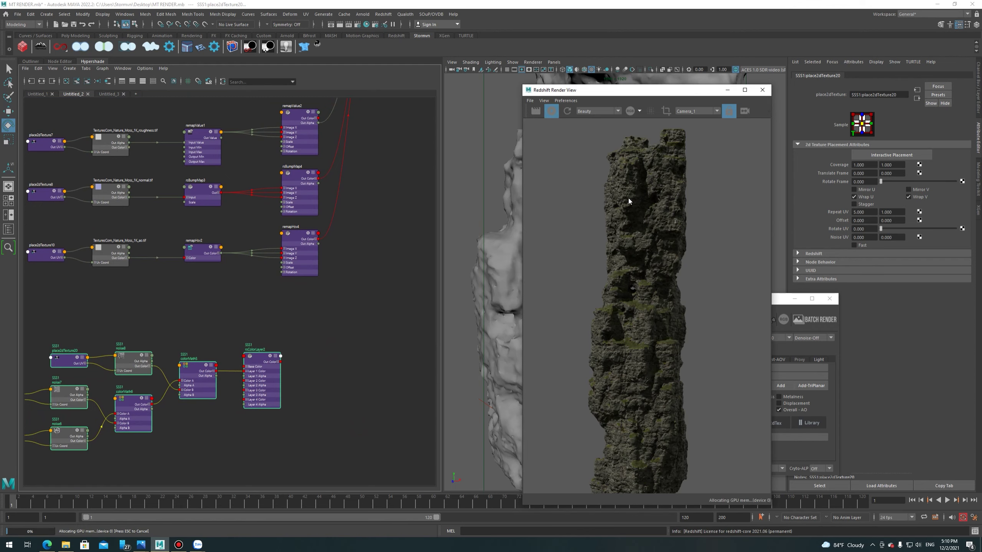
pyautogui.keyDown('alt'); pyautogui.moveTo(66, 388); pyautogui.dragTo(130, 364, button='middle'); pyautogui.keyUp('alt')
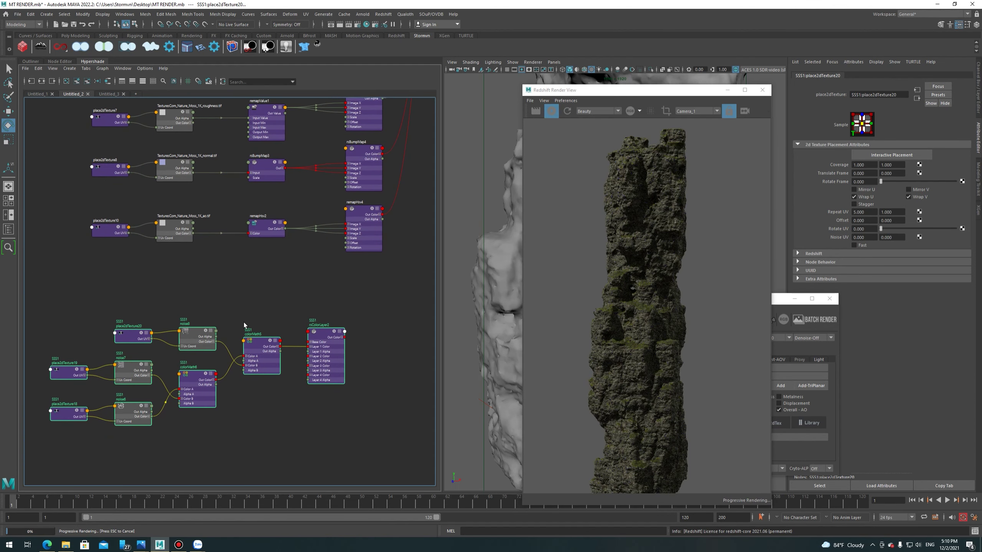
pyautogui.keyDown('alt'); pyautogui.moveTo(244, 325); pyautogui.dragTo(182, 394, button='middle'); pyautogui.keyUp('alt')
pyautogui.click(329, 383)
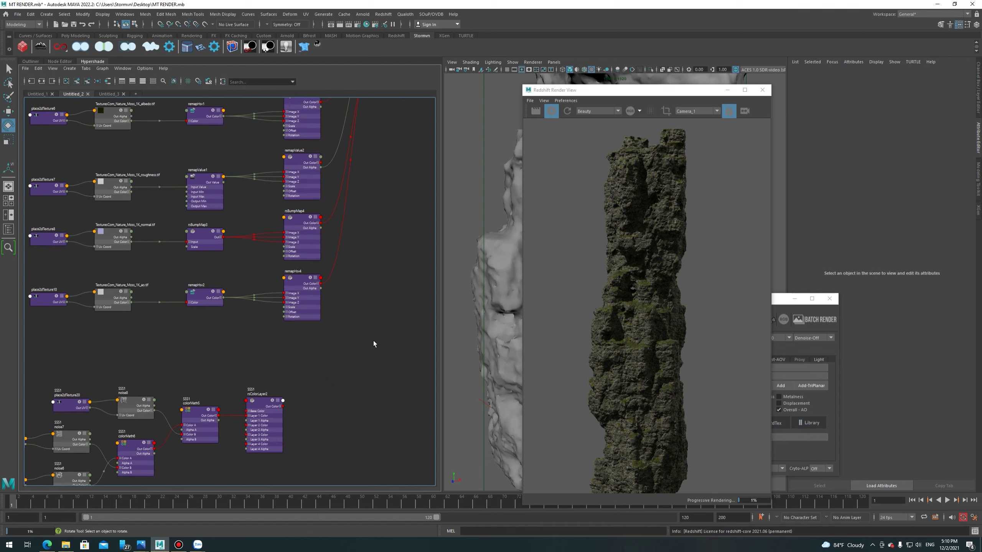
pyautogui.scroll(-3, 357, 376)
pyautogui.hotkey('ctrl', 'z')
pyautogui.moveTo(383, 292)
pyautogui.keyDown('alt'); pyautogui.mouseDown(button='middle')
pyautogui.moveTo(325, 366)
pyautogui.moveTo(327, 386)
pyautogui.mouseUp(button='middle'); pyautogui.keyUp('alt')
pyautogui.scroll(3, 298, 252)
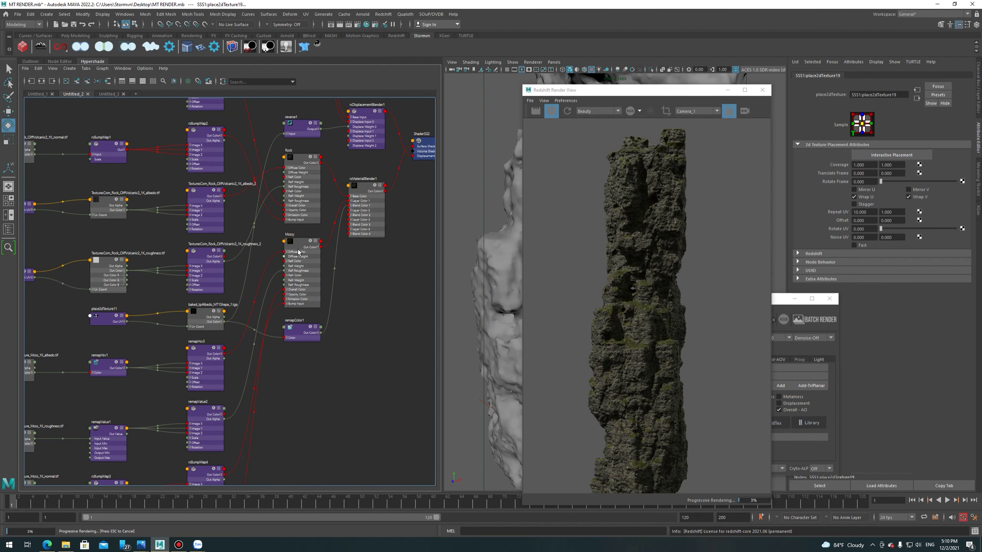
# Box-select the rock albedo texture nodes and move them below the SSS1 colour-layer cluster.
pyautogui.click(300, 194)
pyautogui.scroll(-3, 310, 216)
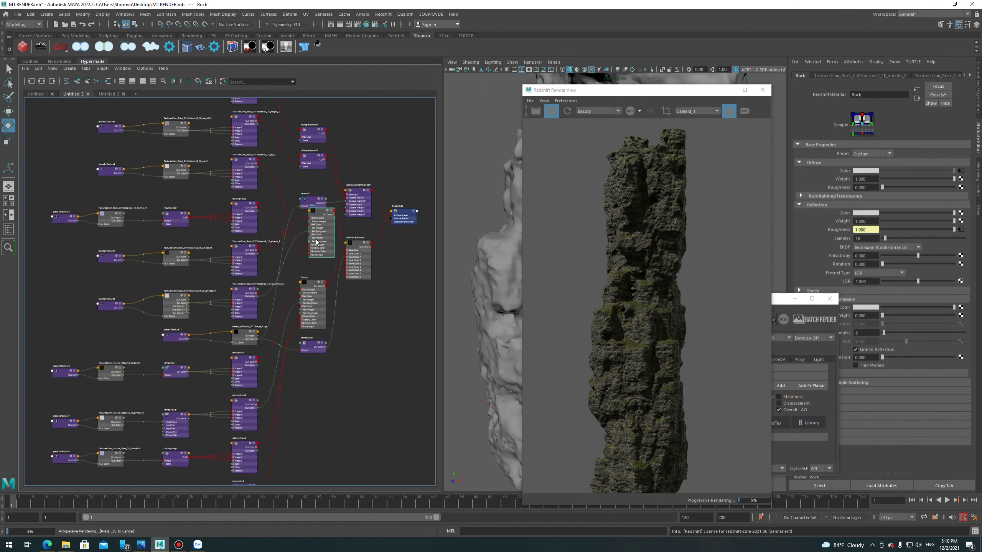
pyautogui.scroll(2, 317, 242)
pyautogui.moveTo(342, 225)
pyautogui.keyDown('alt'); pyautogui.mouseDown(button='middle')
pyautogui.moveTo(293, 241)
pyautogui.moveTo(272, 265)
pyautogui.moveTo(363, 242)
pyautogui.mouseUp(button='middle'); pyautogui.keyUp('alt')
pyautogui.moveTo(322, 256); pyautogui.dragTo(93, 257)
pyautogui.moveTo(311, 259); pyautogui.dragTo(249, 264)
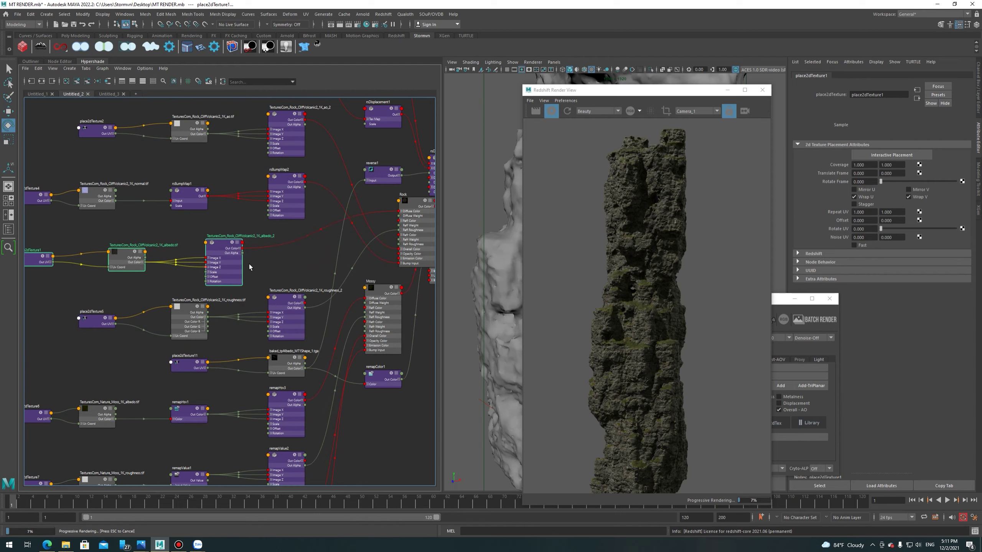
pyautogui.scroll(-3, 249, 264)
pyautogui.moveTo(321, 162); pyautogui.dragTo(321, 294)
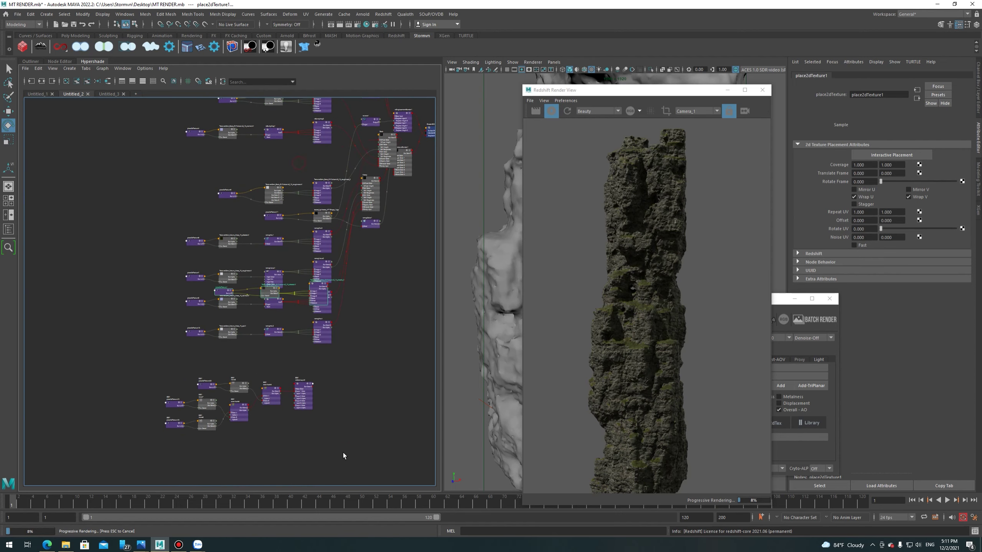
pyautogui.scroll(3, 320, 455)
pyautogui.scroll(2, 319, 455)
# Feed albedo_2 Out Color into rsColorLayer2, and rsColorLayer2 Out Color into Rock's Diffuse Color.
pyautogui.scroll(1, 326, 351)
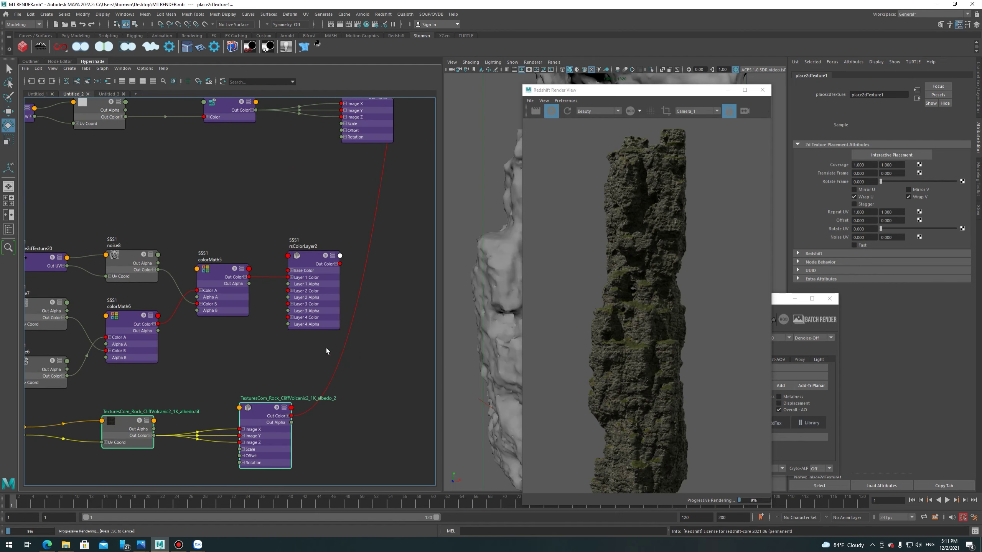
pyautogui.moveTo(310, 293); pyautogui.dragTo(293, 296)
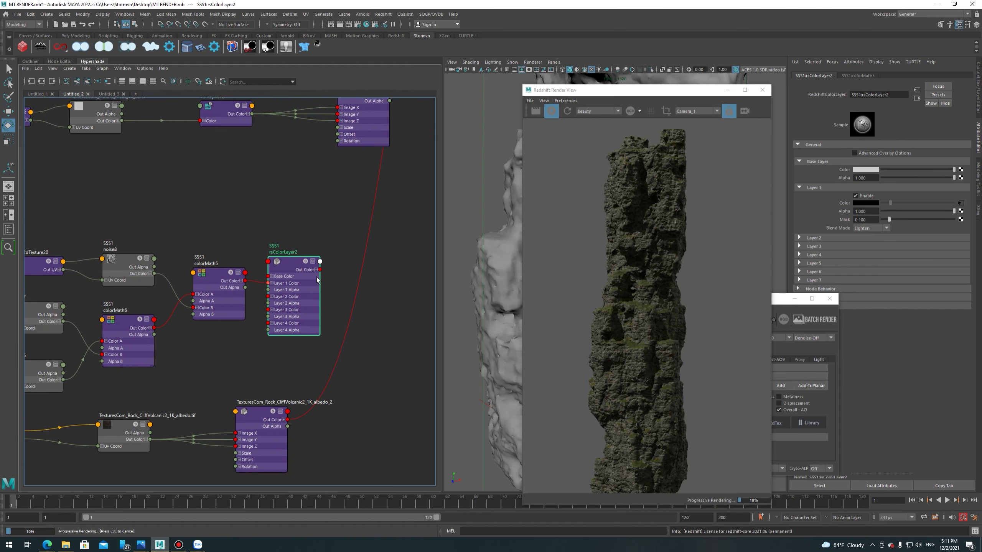
pyautogui.moveTo(315, 426); pyautogui.dragTo(272, 282)
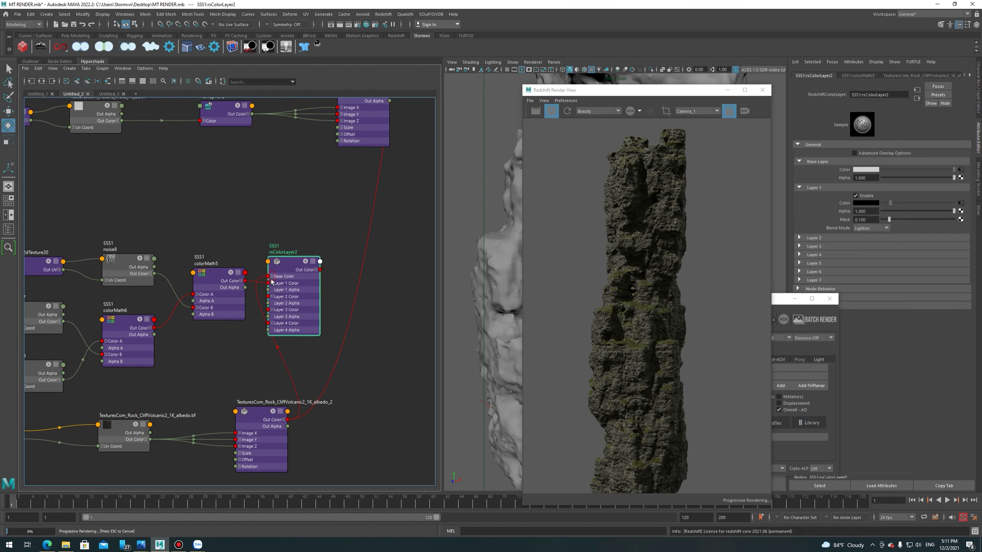
pyautogui.moveTo(321, 270)
pyautogui.mouseDown()
pyautogui.moveTo(354, 343)
pyautogui.moveTo(339, 288)
pyautogui.mouseUp()
pyautogui.scroll(-5, 373, 351)
pyautogui.scroll(4, 354, 342)
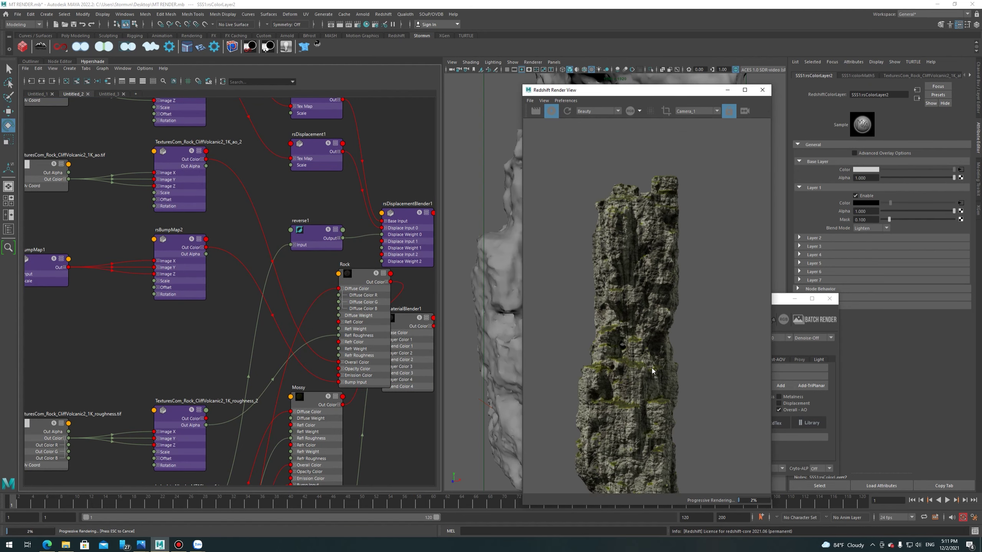
pyautogui.scroll(3, 636, 239)
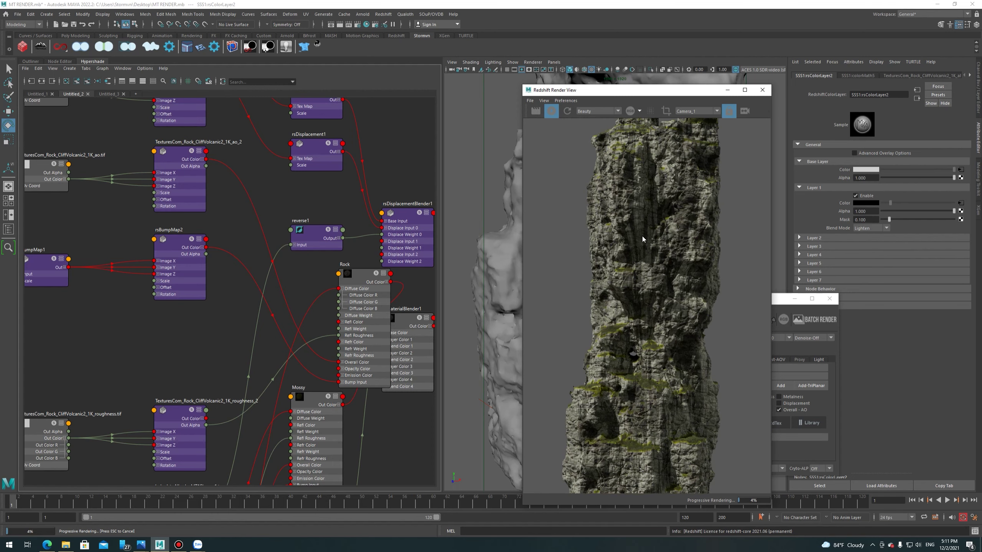
pyautogui.scroll(-2, 643, 239)
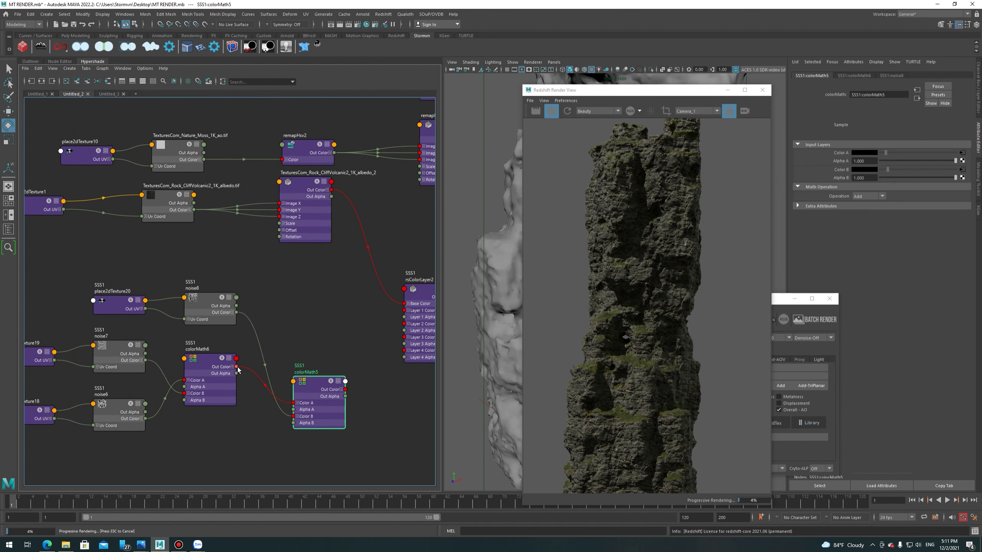
# Wire noise6 into rsColorLayer2 Layer 1 Color and inspect the rendered rock.
pyautogui.moveTo(226, 367); pyautogui.dragTo(238, 376)
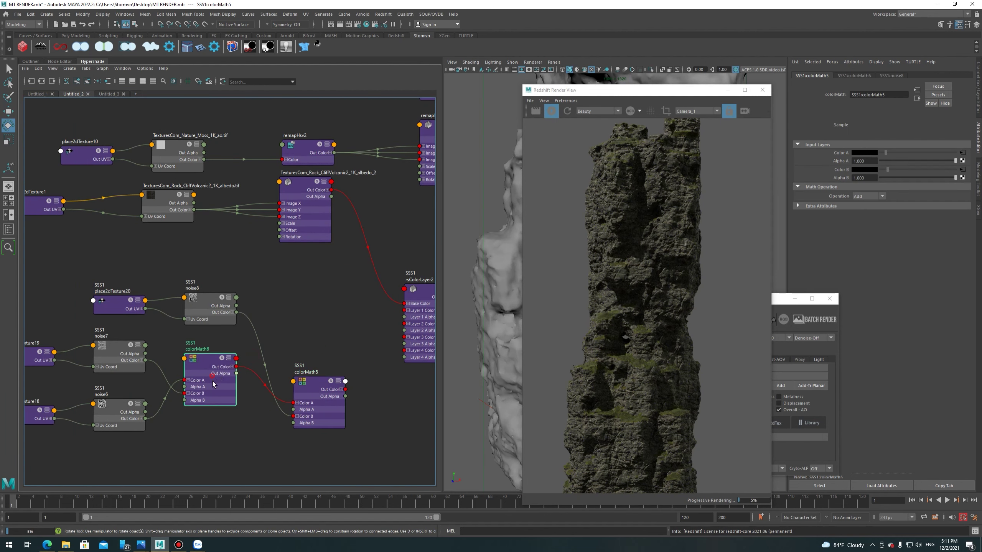
pyautogui.moveTo(148, 420); pyautogui.dragTo(407, 313)
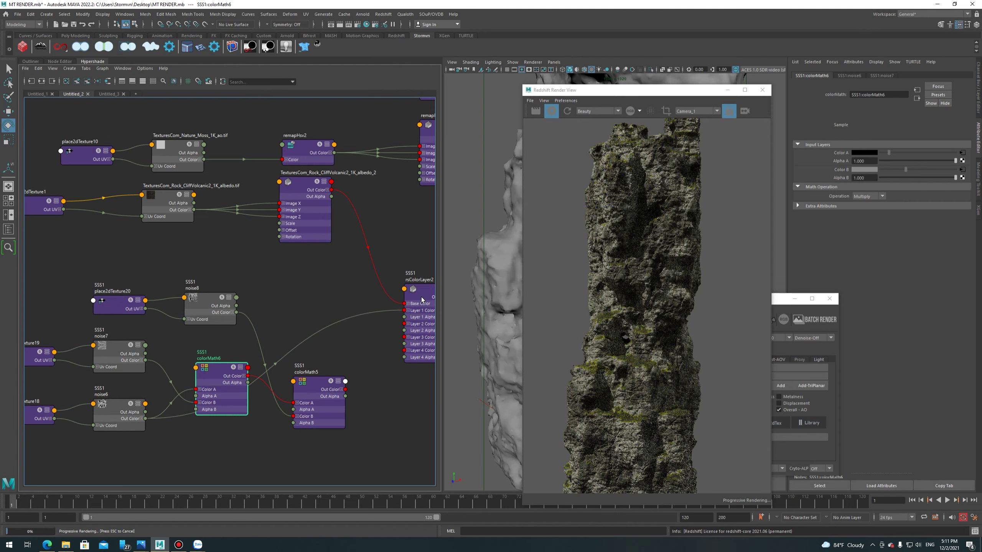
pyautogui.moveTo(631, 335); pyautogui.dragTo(631, 221, button='middle')
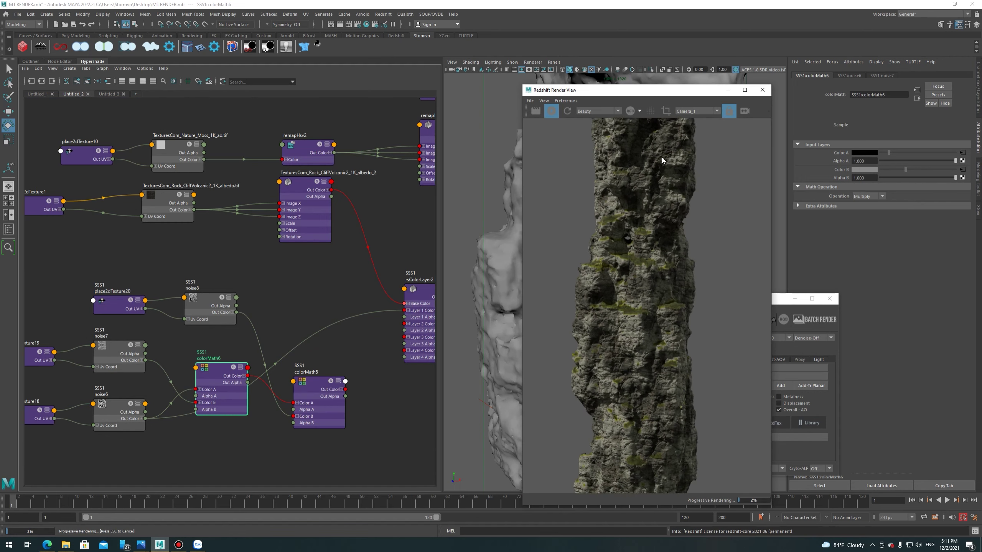
pyautogui.moveTo(656, 216); pyautogui.dragTo(627, 247, button='middle')
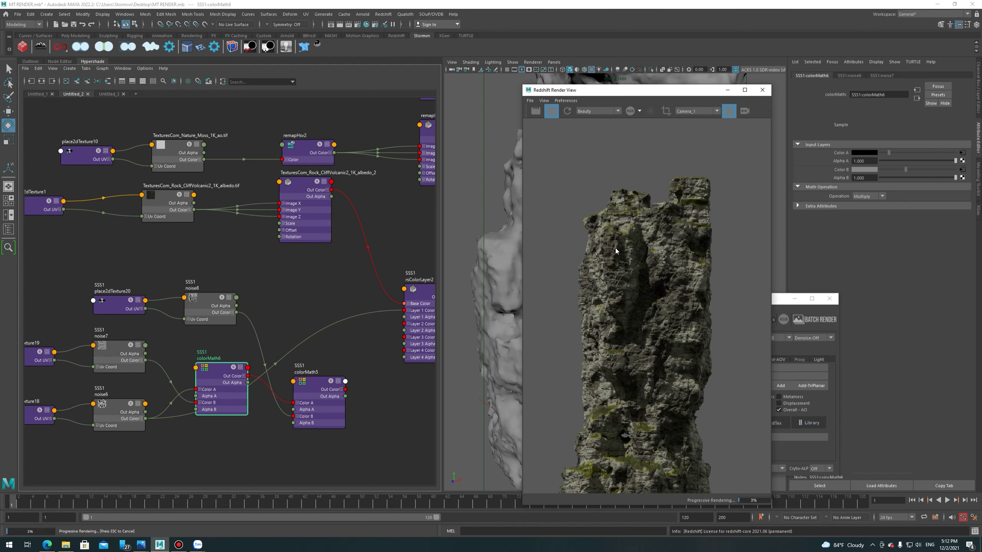
pyautogui.scroll(-5, 653, 263)
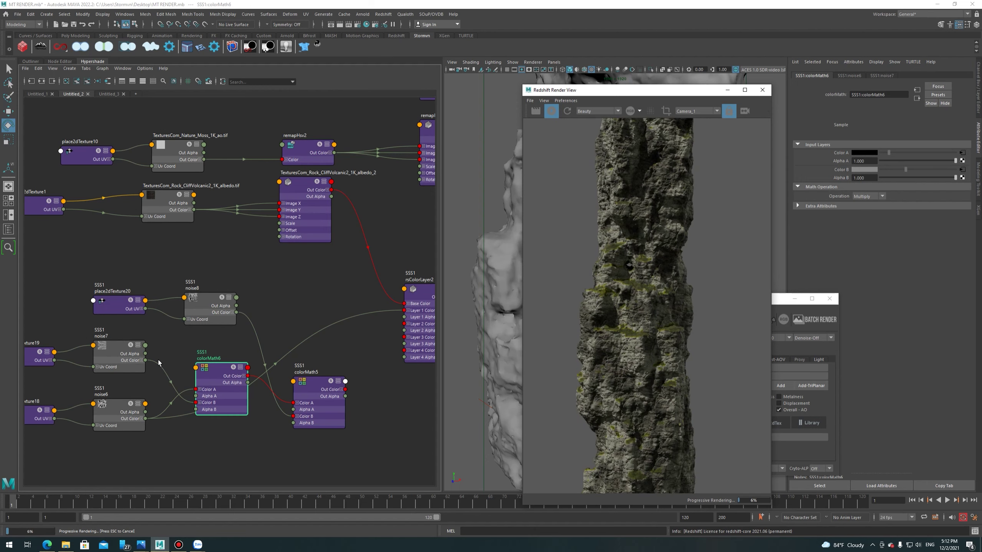
# Swap noise7, then colorMath6, into Layer 1 Color and review the render.
pyautogui.moveTo(146, 360); pyautogui.dragTo(404, 311)
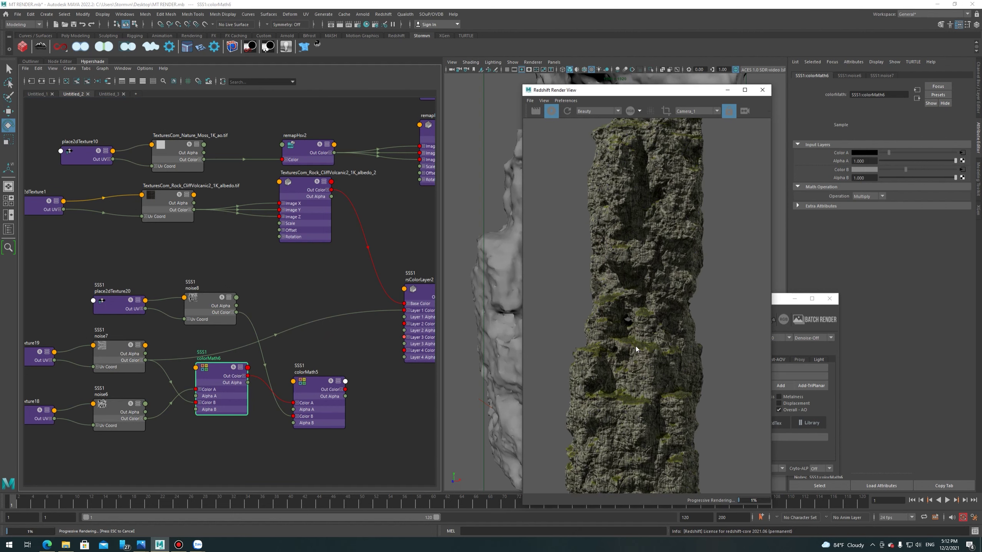
pyautogui.scroll(2, 625, 349)
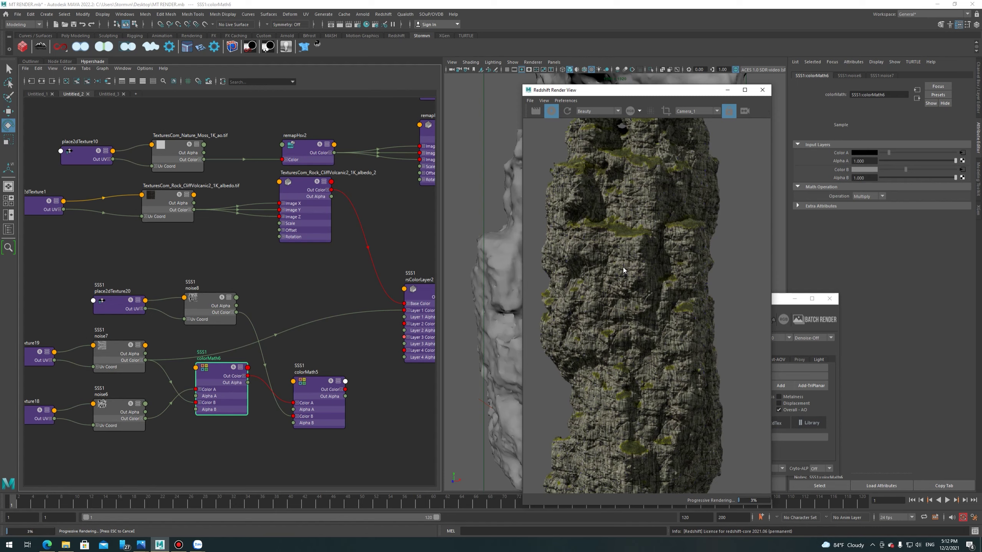
pyautogui.moveTo(248, 376); pyautogui.dragTo(404, 310)
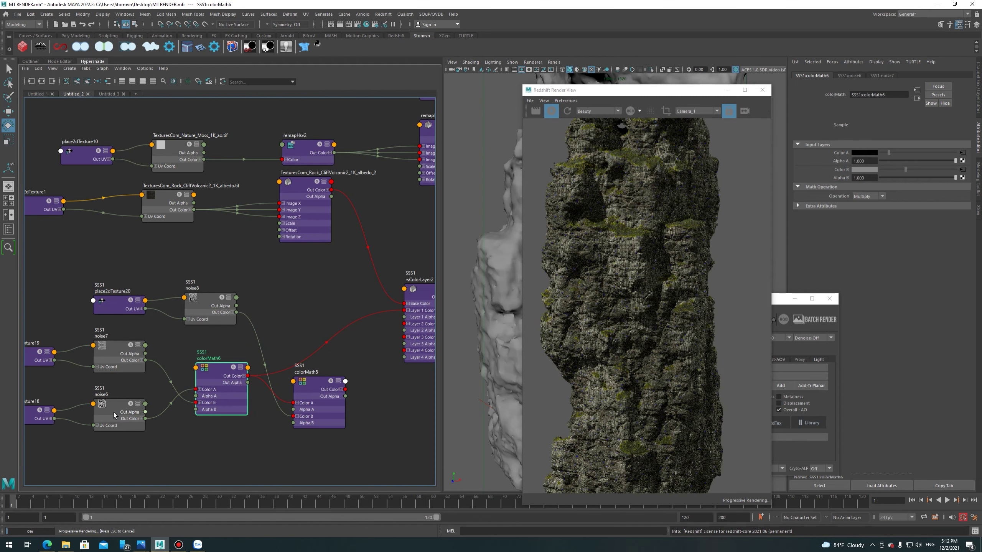
pyautogui.scroll(-2, 580, 344)
pyautogui.scroll(1, 619, 250)
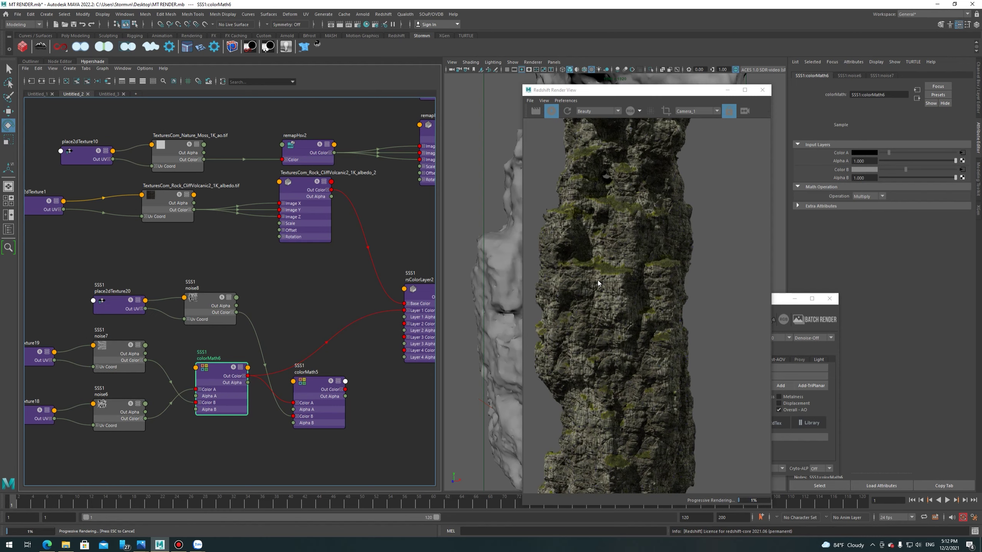
pyautogui.scroll(-1, 651, 267)
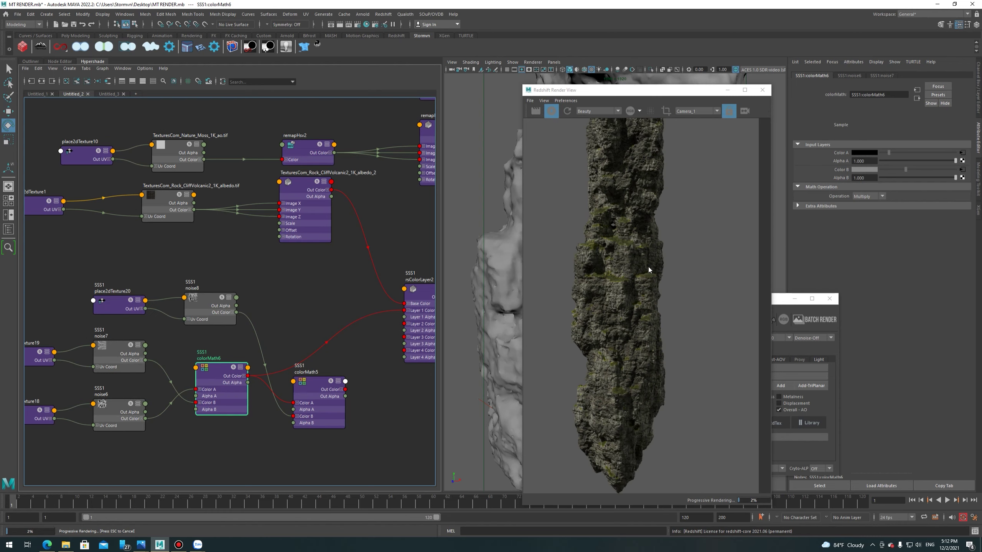
pyautogui.scroll(1, 651, 213)
pyautogui.moveTo(656, 161); pyautogui.dragTo(633, 243, button='middle')
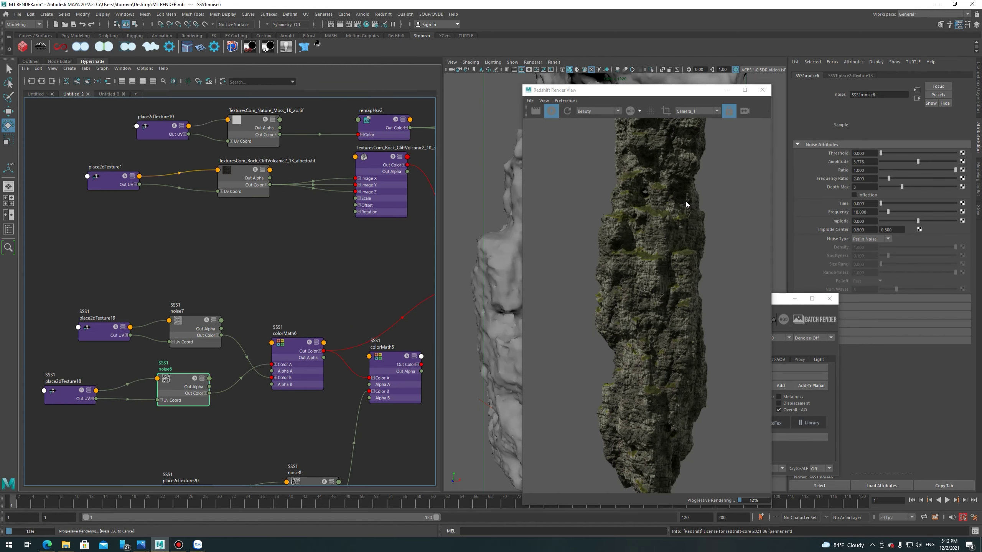
# Plug colorMath5 Out Color into rsColorLayer2 Layer 1 Color instead of colorMath6, and show the Outliner.
pyautogui.moveTo(663, 220); pyautogui.dragTo(656, 274, button='middle')
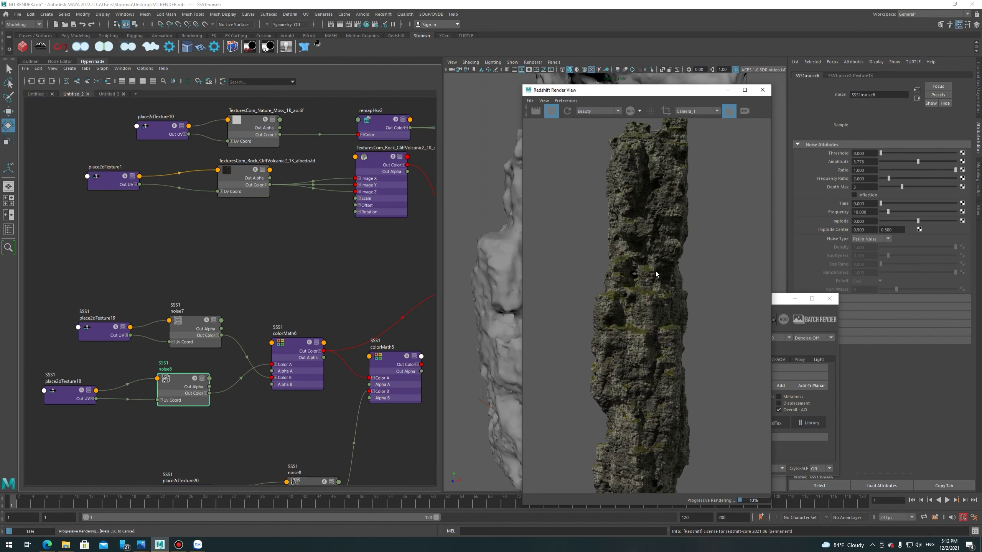
pyautogui.moveTo(379, 326); pyautogui.dragTo(258, 307, button='middle')
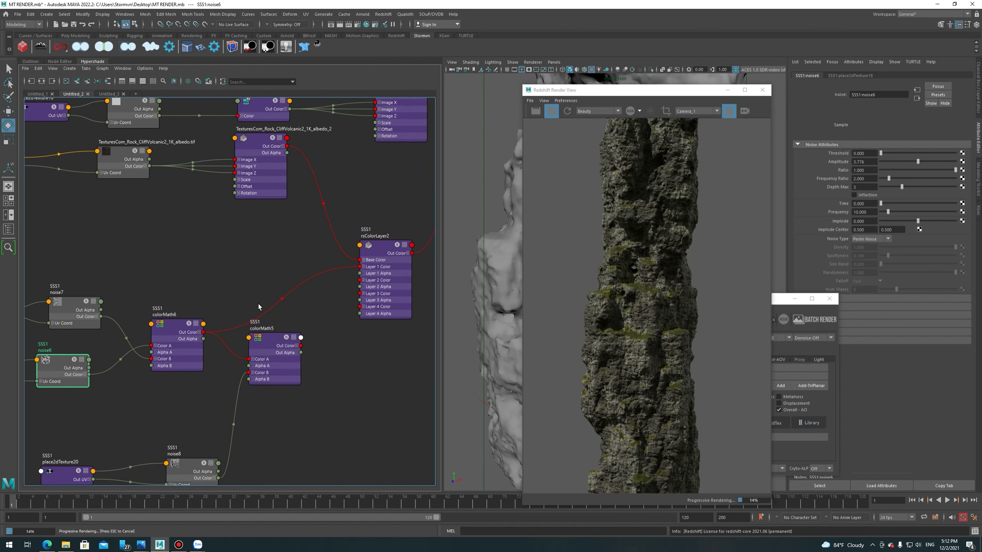
pyautogui.click(280, 356)
pyautogui.moveTo(195, 402); pyautogui.dragTo(223, 329, button='middle')
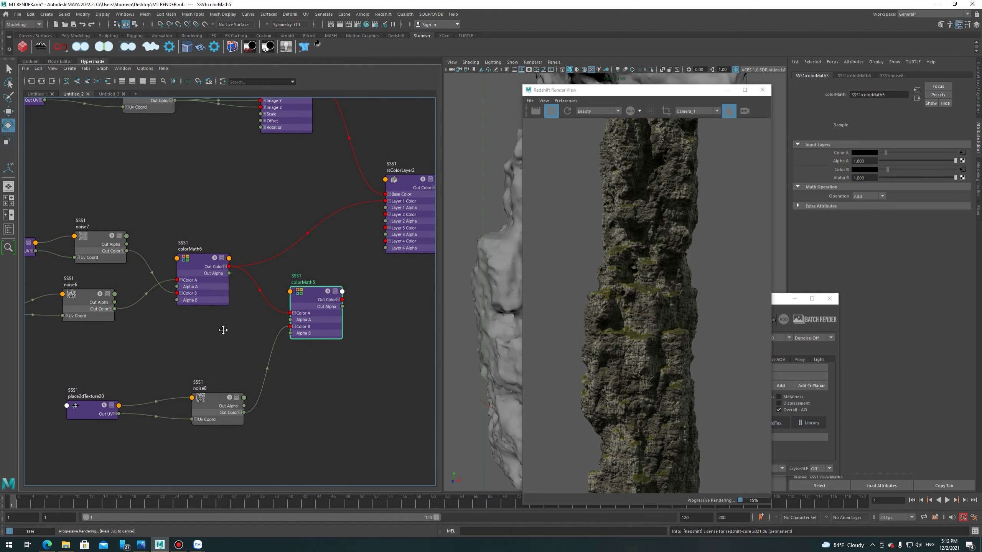
pyautogui.click(223, 402)
pyautogui.moveTo(348, 361); pyautogui.dragTo(336, 376, button='middle')
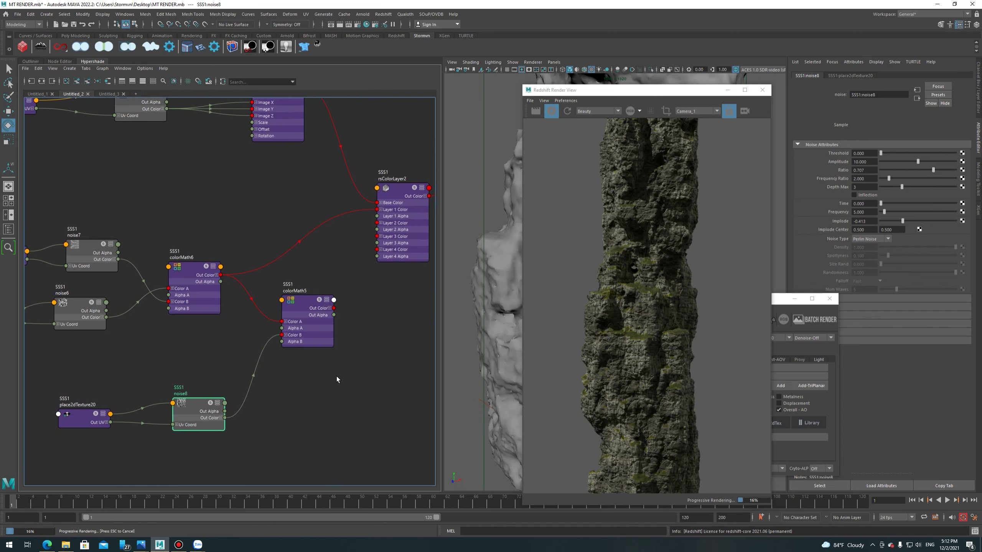
pyautogui.moveTo(337, 305); pyautogui.dragTo(376, 210)
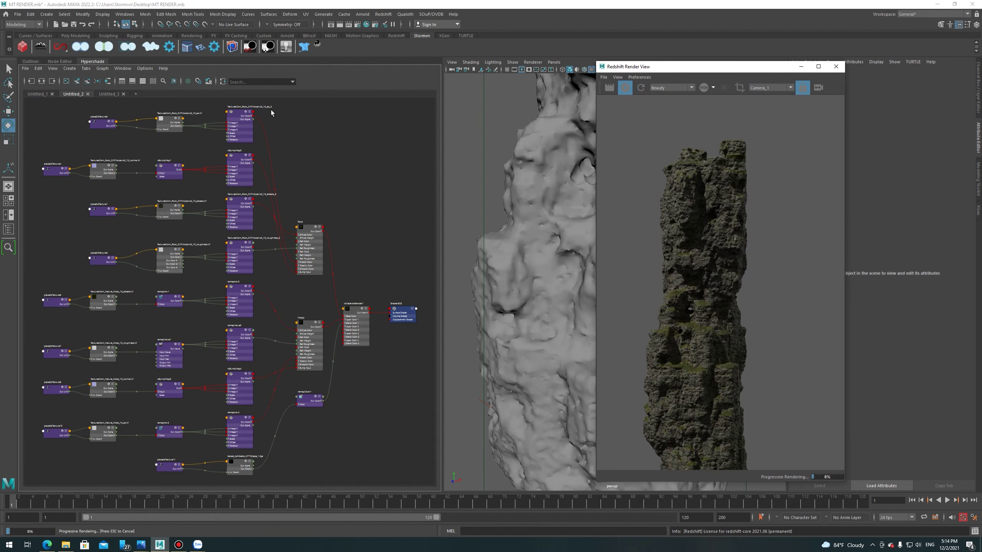
pyautogui.click(30, 61)
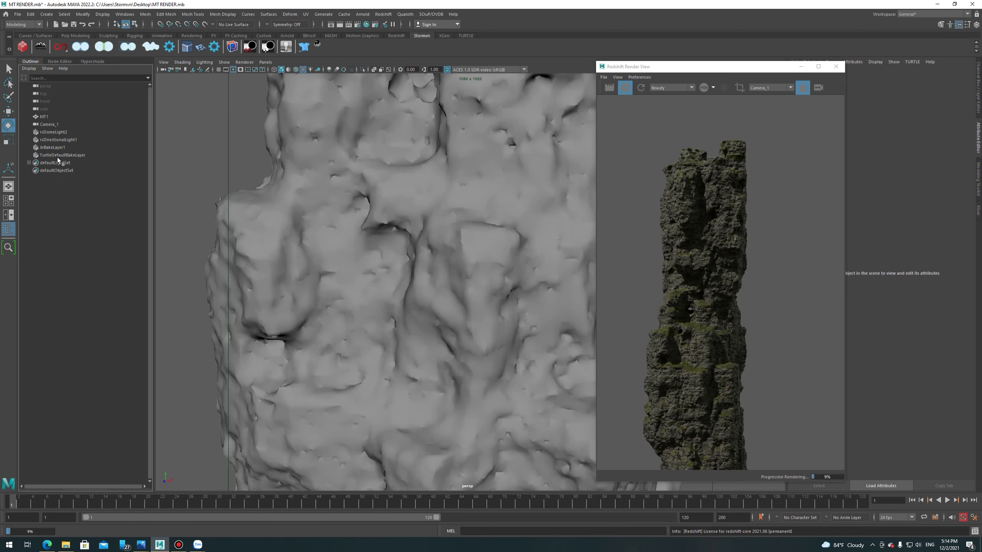
# Select rsDirectionalLight1 and give it a warm colour tint.
pyautogui.click(54, 132)
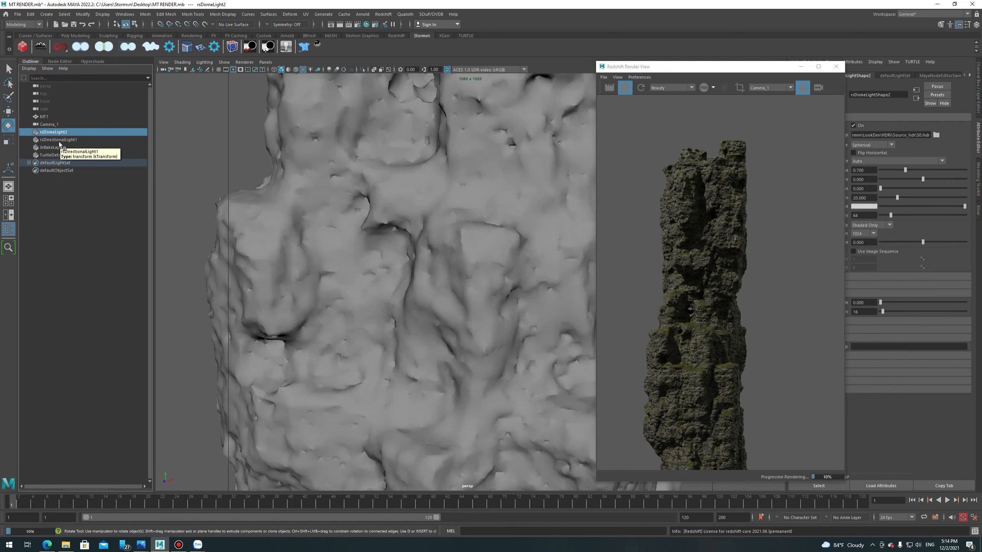
pyautogui.click(93, 140)
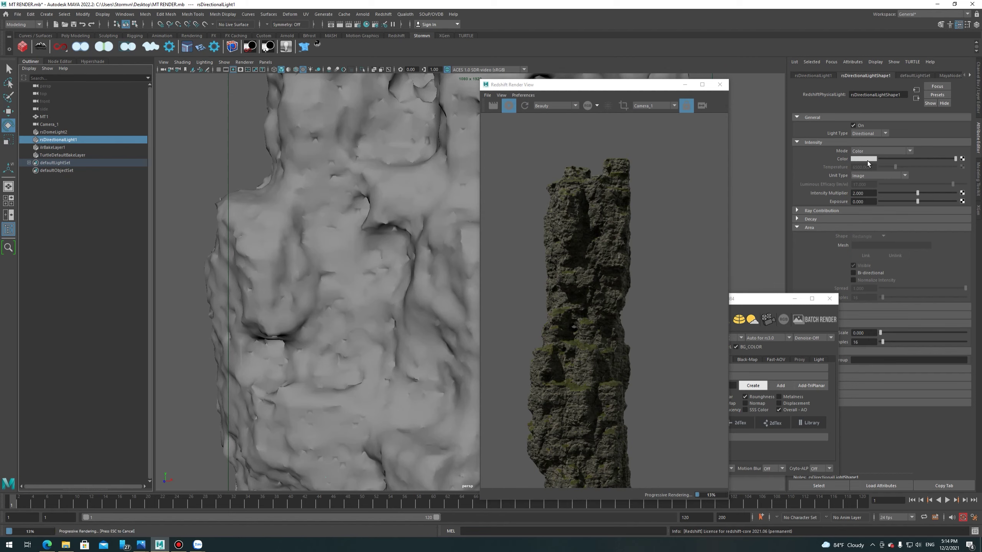
pyautogui.click(866, 159)
pyautogui.click(832, 182)
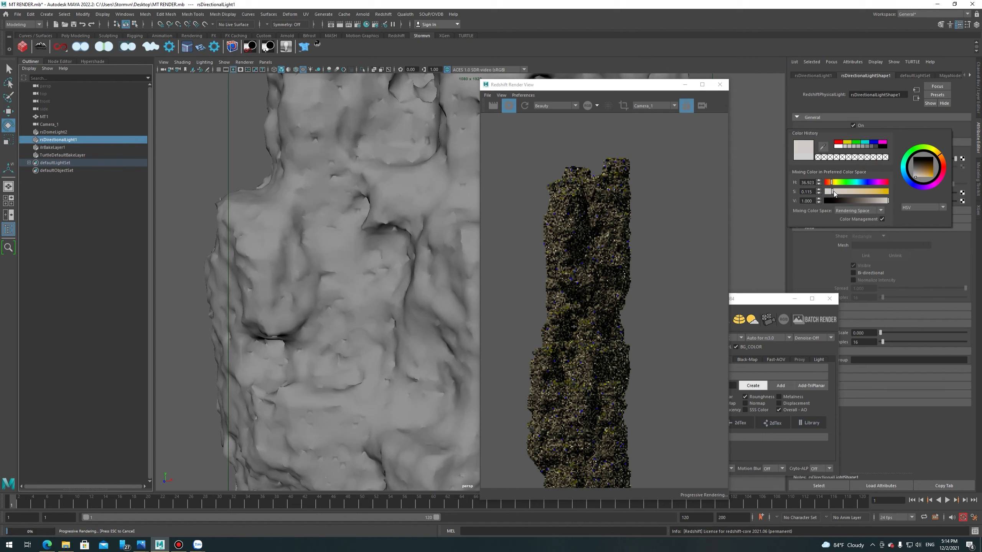
pyautogui.click(838, 119)
pyautogui.click(827, 118)
# Set the directional light's Intensity Multiplier to 5, trying 3 first.
pyautogui.click(867, 193)
pyautogui.write('3')
pyautogui.press('Return')
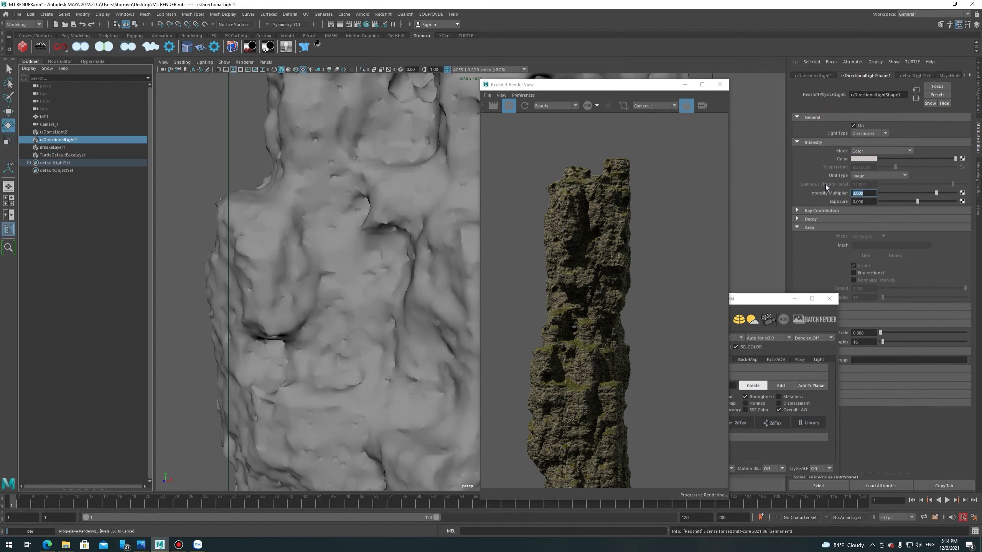
pyautogui.scroll(2, 605, 202)
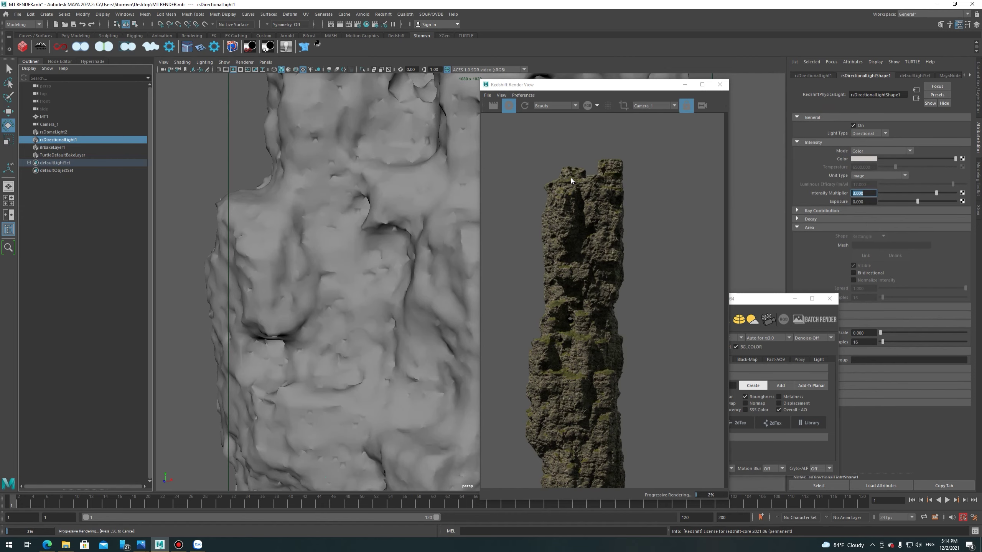
pyautogui.scroll(1, 605, 202)
pyautogui.write('5')
pyautogui.press('Return')
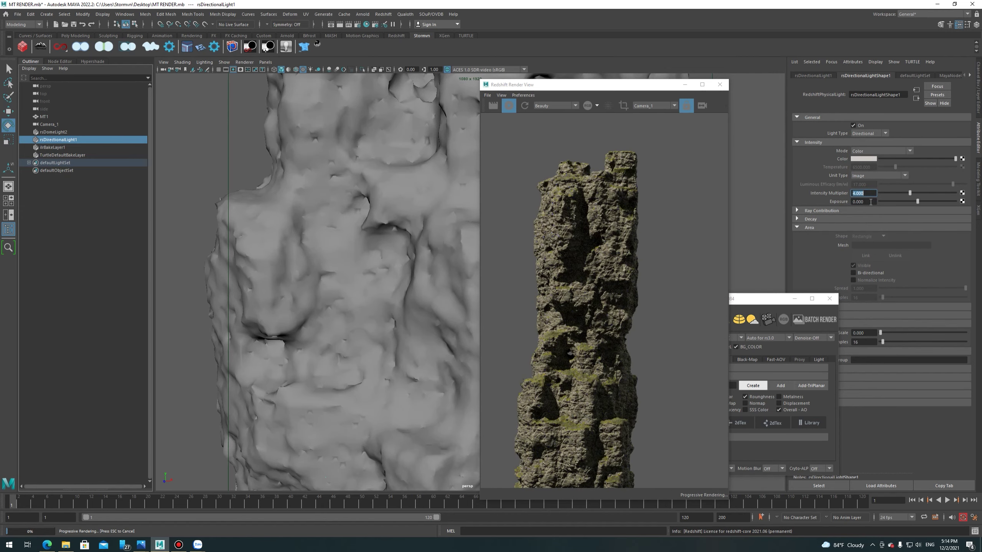
# Stop the progressive preview render and close the Redshift Render View.
pyautogui.moveTo(756, 302)
pyautogui.mouseDown()
pyautogui.moveTo(778, 181)
pyautogui.moveTo(799, 385)
pyautogui.mouseUp()
pyautogui.scroll(-2, 590, 233)
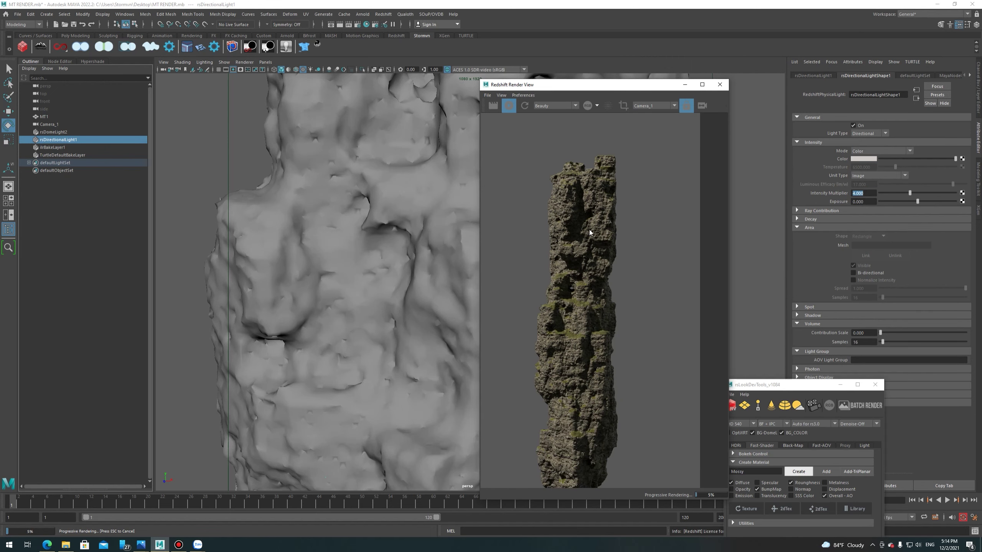
pyautogui.scroll(2, 590, 232)
pyautogui.click(509, 106)
pyautogui.click(719, 84)
# Deselect the directional light, save the scene, zoom out and open the Redshift Proxy menu.
pyautogui.click(739, 224)
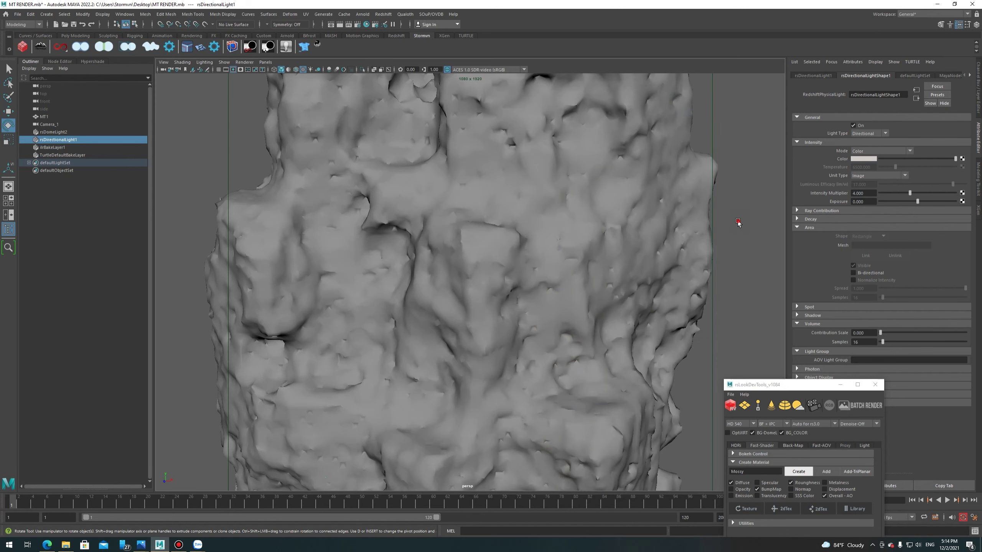
pyautogui.hotkey('ctrl', 's')
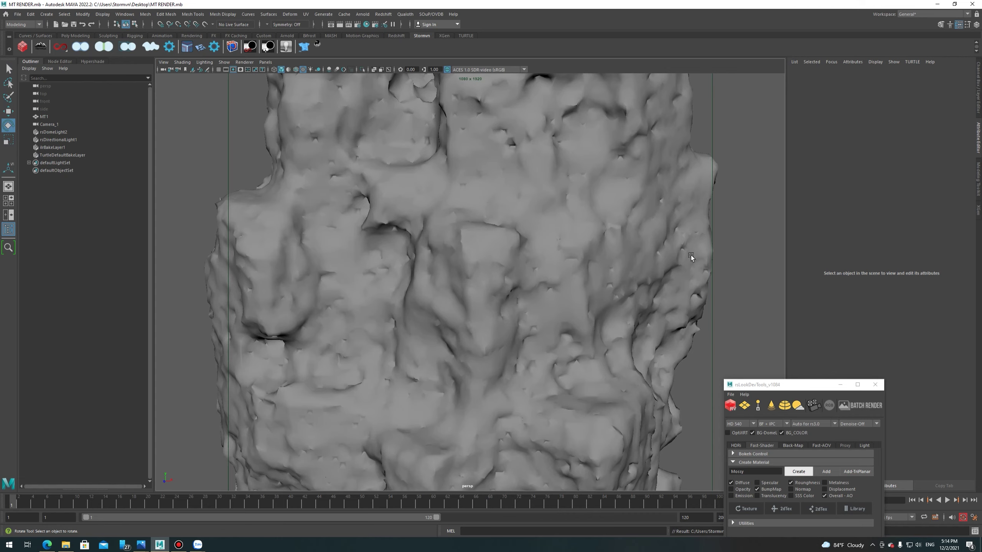
pyautogui.scroll(-5, 549, 226)
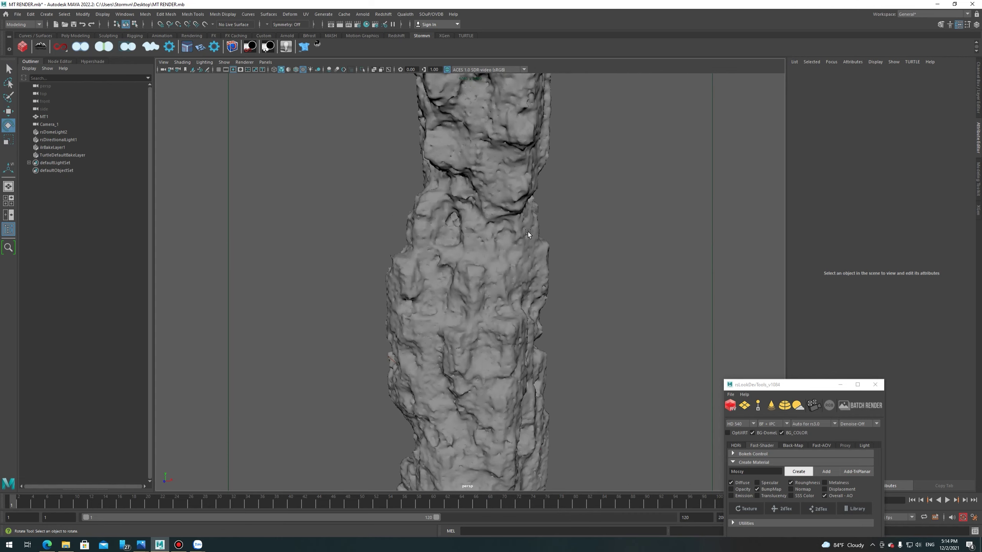
pyautogui.scroll(-5, 589, 189)
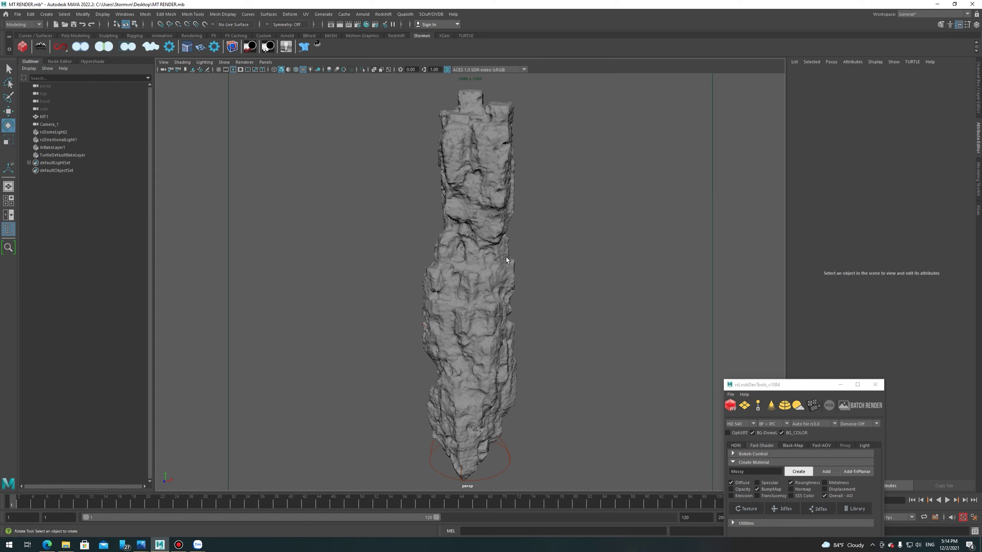
pyautogui.click(383, 14)
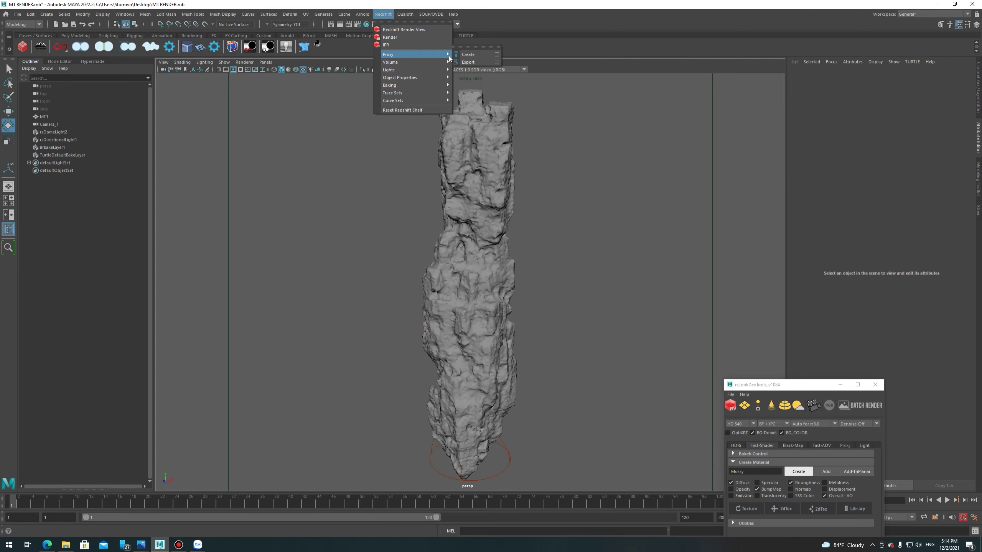
# Create Redshift proxies named Tree1, Tree2 and Tree3, select all three and isolate them.
pyautogui.click(475, 51)
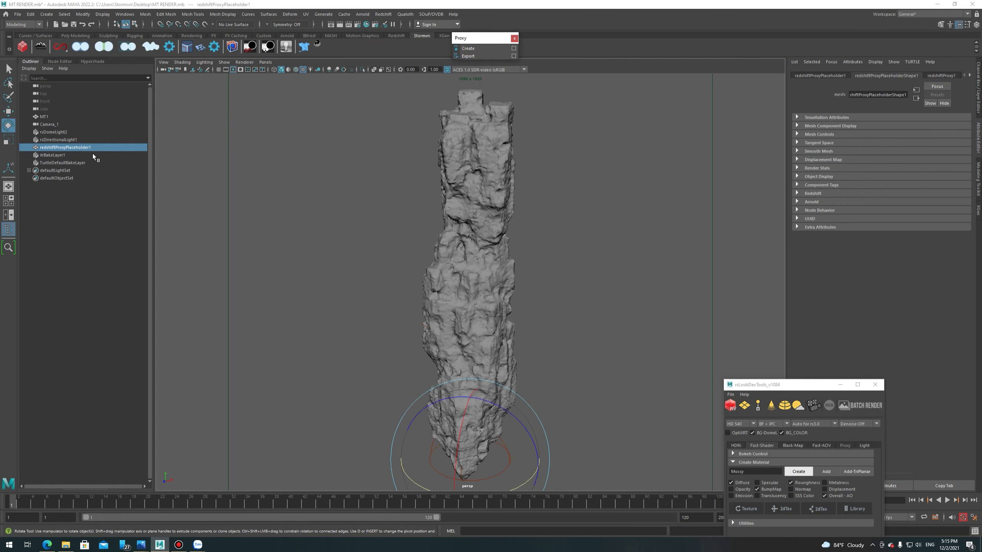
pyautogui.doubleClick(87, 147)
pyautogui.write('Tree1')
pyautogui.press('Return')
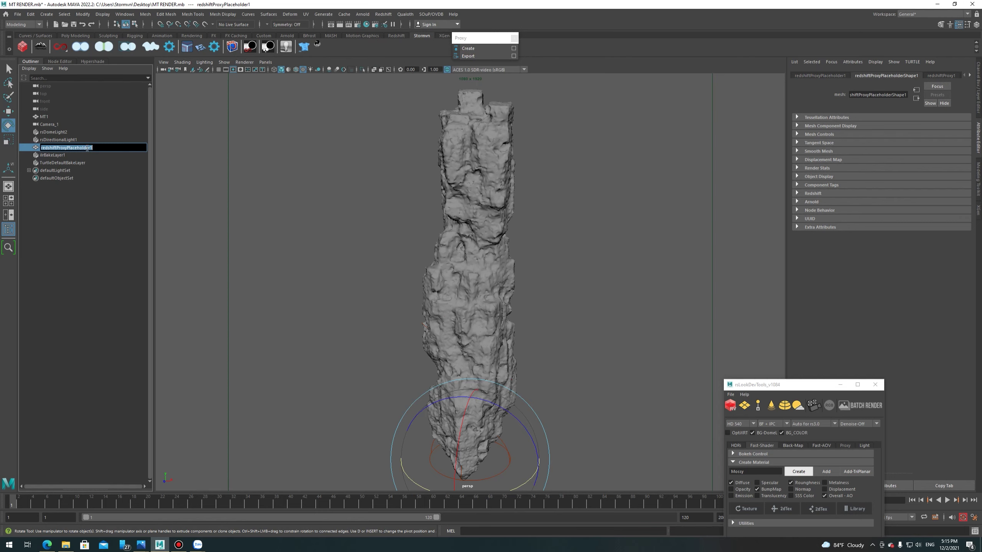
pyautogui.hotkey('ctrl', 'd')
pyautogui.hotkey('ctrl', 'd')
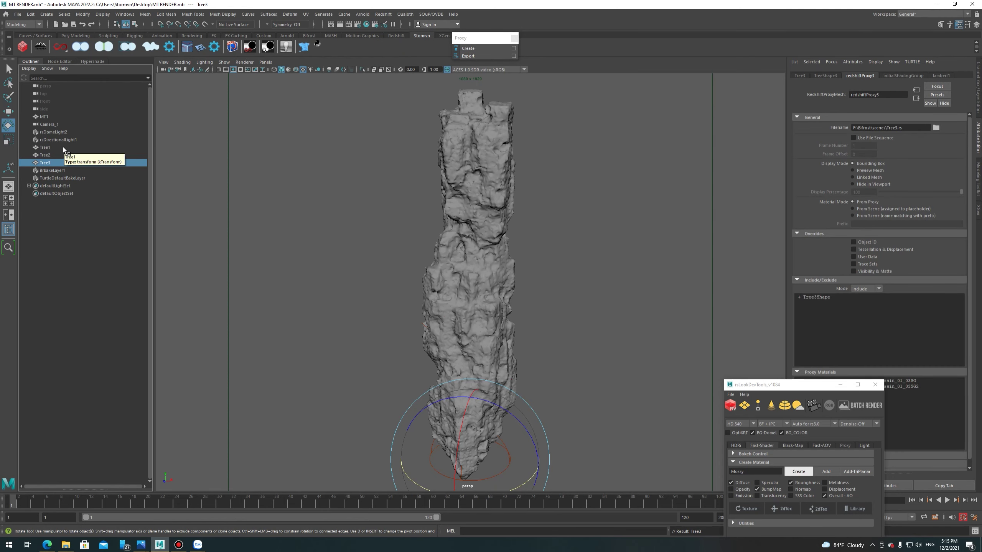
pyautogui.keyDown('shift'); pyautogui.click(64, 149); pyautogui.keyUp('shift')
pyautogui.press('q')
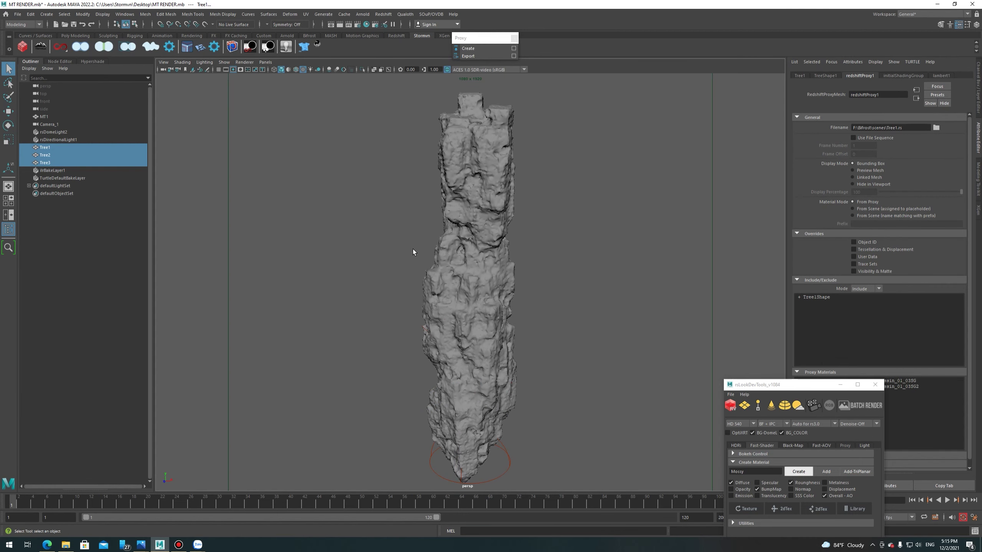
pyautogui.hotkey('ctrl', '1')
# Frame the isolated proxies and open the Redshift Render View alongside them.
pyautogui.press('f')
pyautogui.keyDown('alt'); pyautogui.moveTo(495, 356); pyautogui.dragTo(564, 294); pyautogui.keyUp('alt')
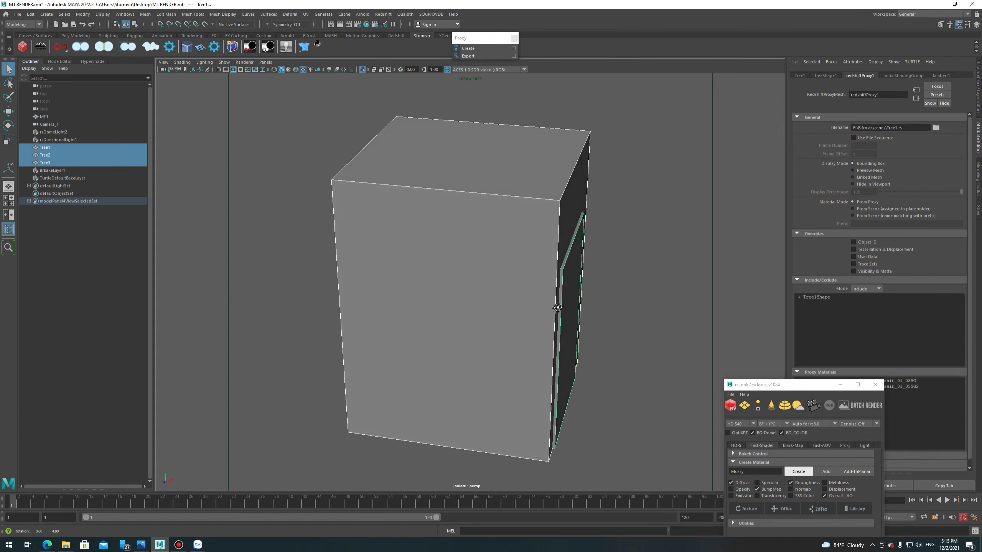
pyautogui.click(383, 14)
pyautogui.click(392, 30)
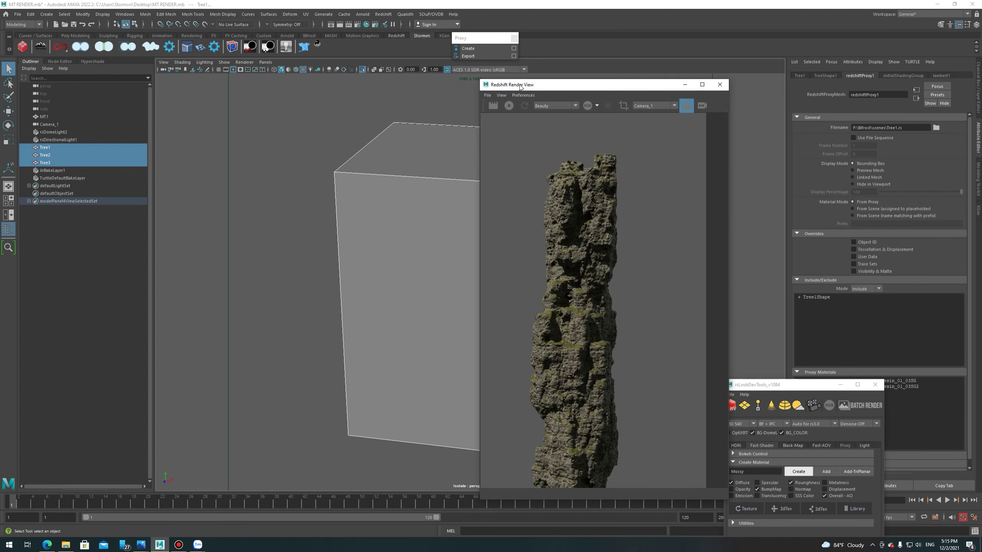
pyautogui.moveTo(605, 92); pyautogui.dragTo(806, 90)
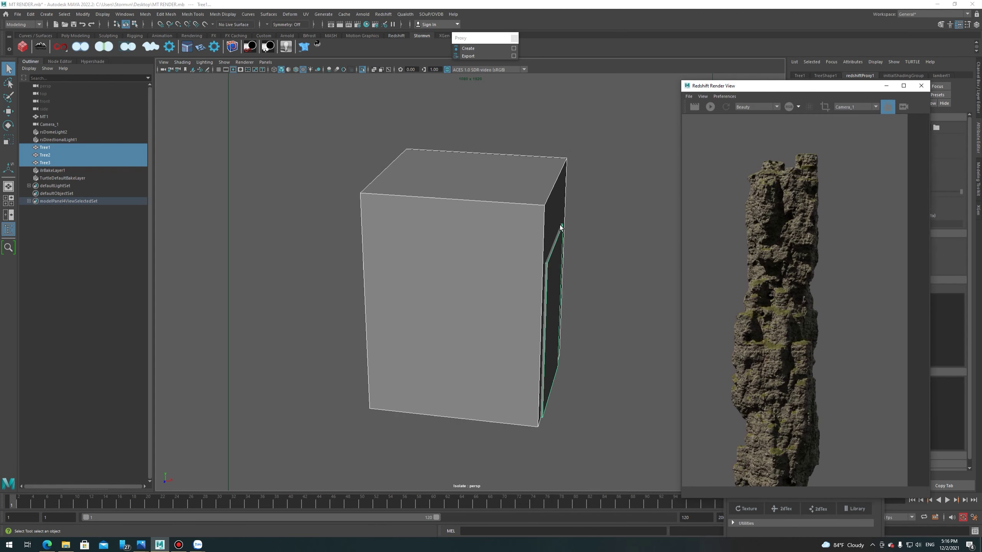
pyautogui.keyDown('alt'); pyautogui.moveTo(599, 215); pyautogui.dragTo(551, 237); pyautogui.keyUp('alt')
# Move Tree2 left and Tree3 right along X, then select all three proxies.
pyautogui.click(542, 247)
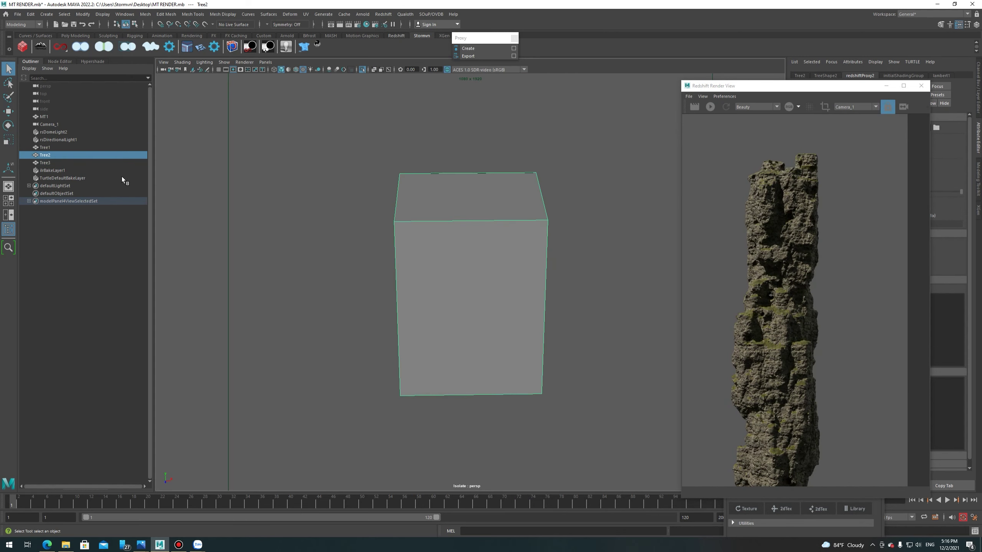
pyautogui.press('w')
pyautogui.moveTo(549, 365); pyautogui.dragTo(369, 366)
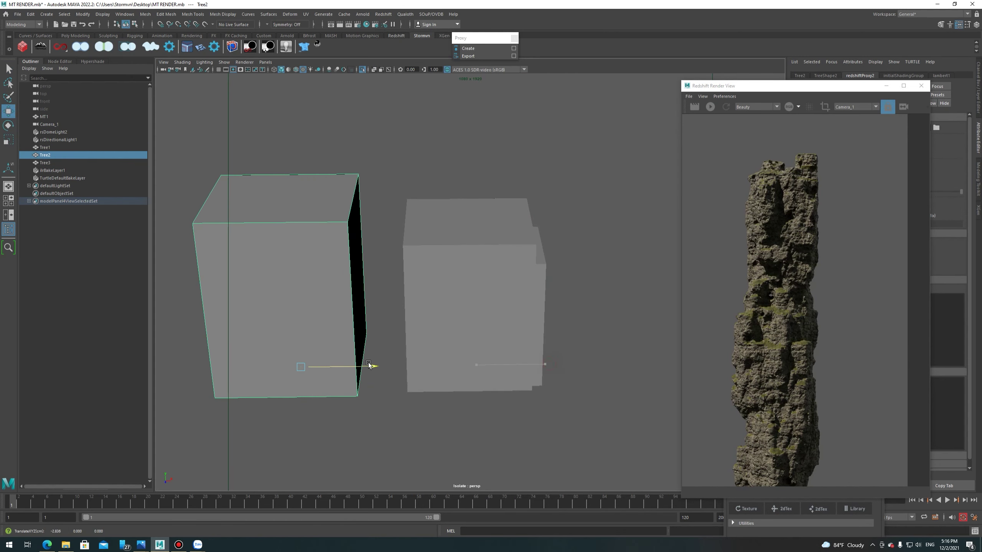
pyautogui.click(465, 327)
pyautogui.moveTo(546, 366); pyautogui.dragTo(727, 364)
pyautogui.scroll(-3, 557, 290)
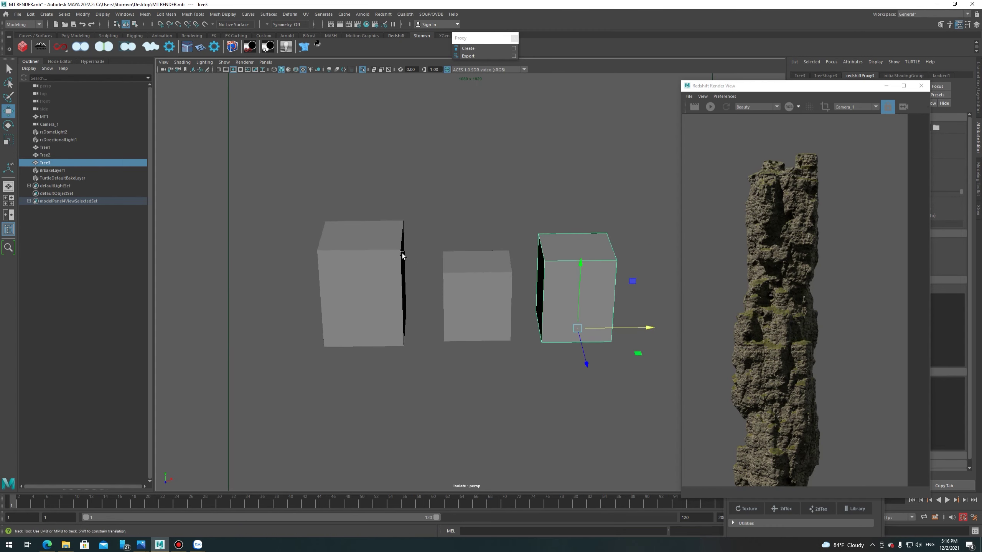
pyautogui.moveTo(586, 351); pyautogui.dragTo(298, 184)
# Minimize the render preview and bring the look-dev tools window to the centre.
pyautogui.moveTo(803, 88)
pyautogui.mouseDown()
pyautogui.moveTo(778, 158)
pyautogui.moveTo(696, 117)
pyautogui.mouseUp()
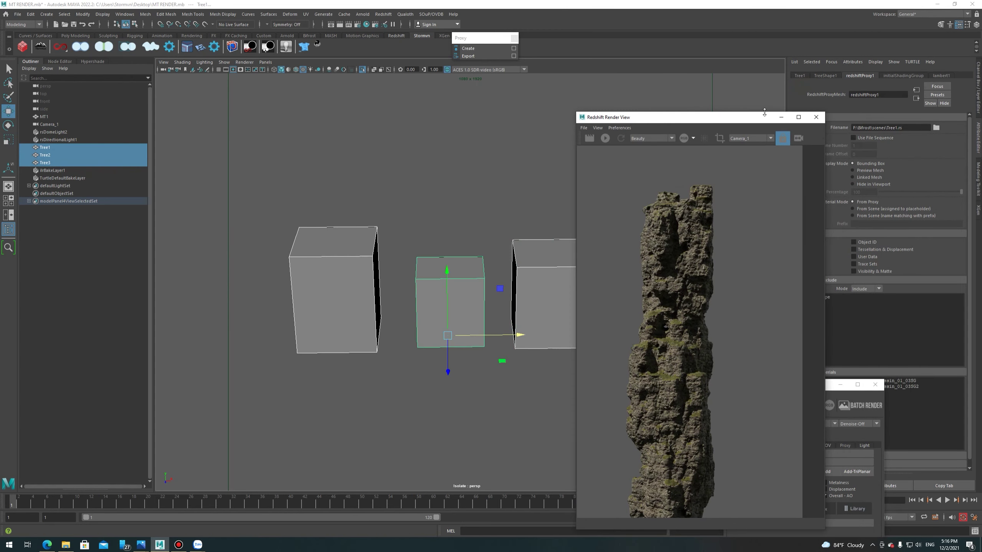
pyautogui.click(779, 114)
pyautogui.moveTo(780, 383)
pyautogui.mouseDown()
pyautogui.moveTo(669, 104)
pyautogui.moveTo(668, 113)
pyautogui.moveTo(652, 106)
pyautogui.mouseUp()
# Preview the proxies as tree meshes, then set their display back to Bounding Box.
pyautogui.click(733, 172)
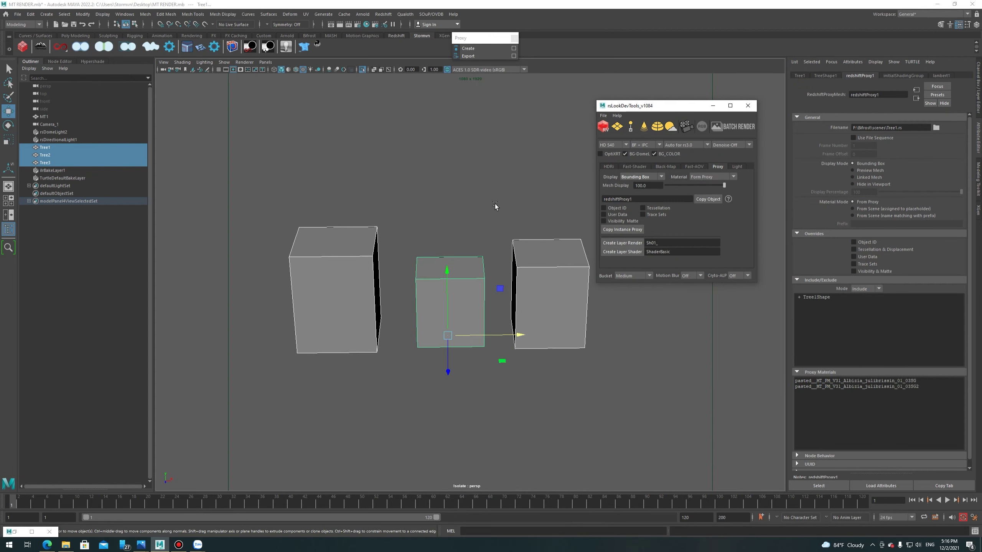
pyautogui.scroll(3, 499, 204)
pyautogui.scroll(1, 492, 200)
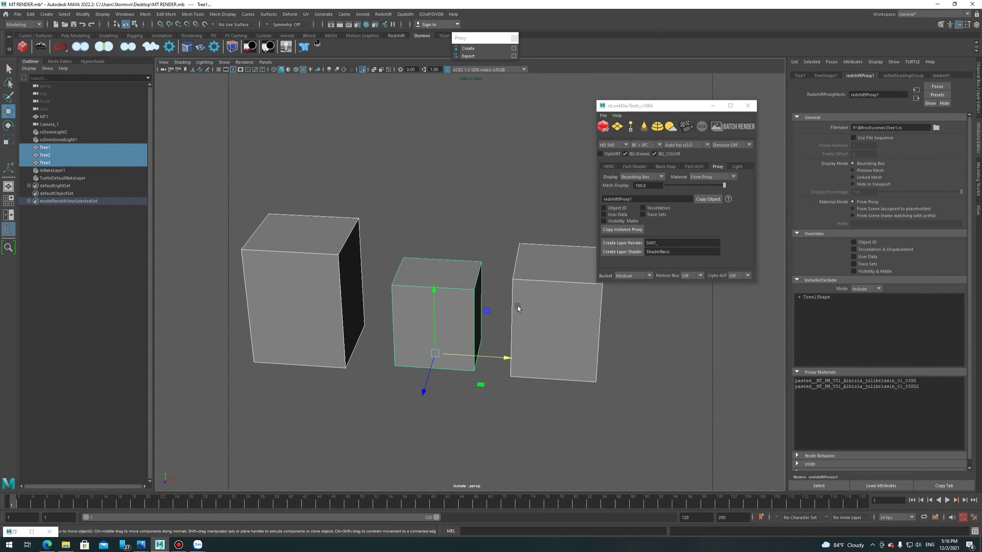
pyautogui.click(654, 177)
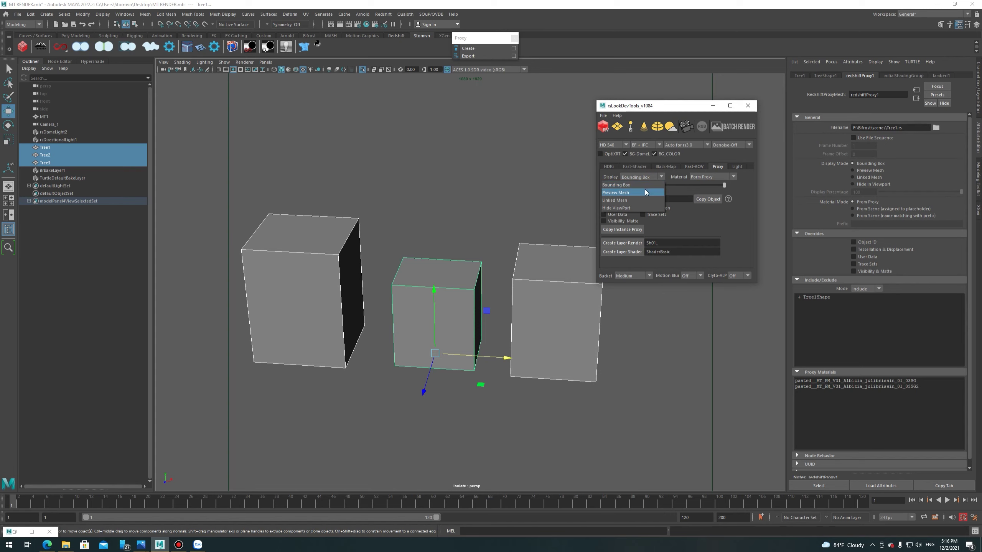
pyautogui.click(644, 187)
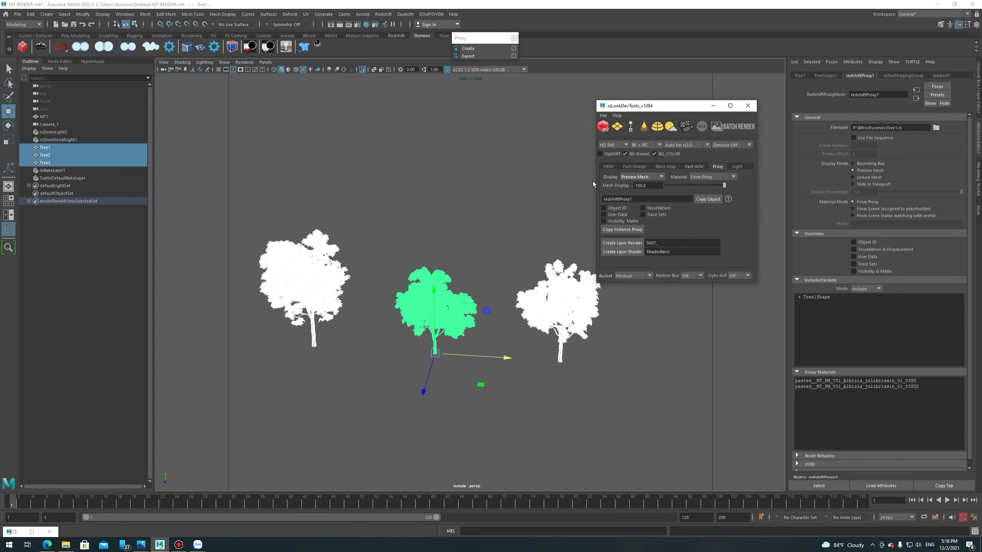
pyautogui.scroll(2, 469, 283)
pyautogui.scroll(-3, 470, 283)
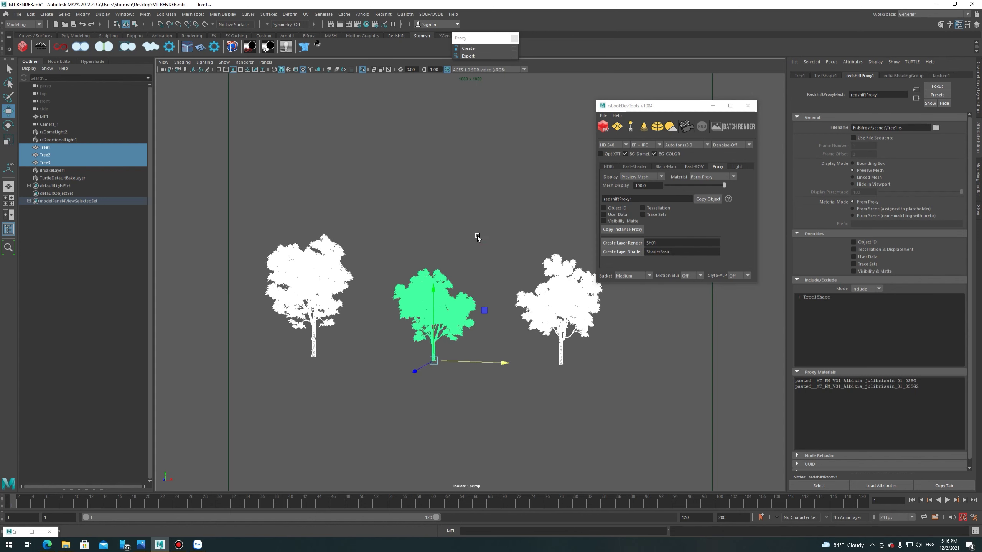
pyautogui.click(641, 176)
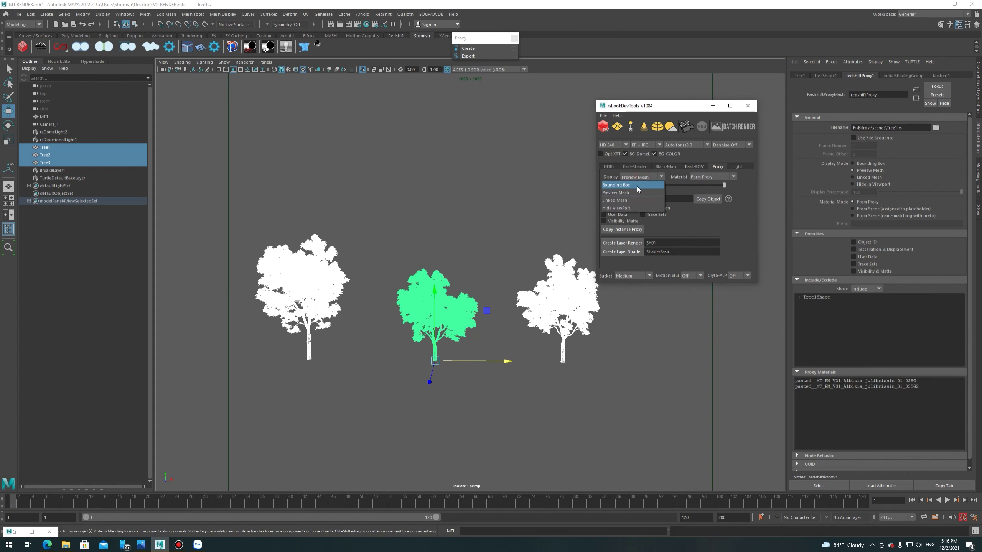
pyautogui.click(638, 183)
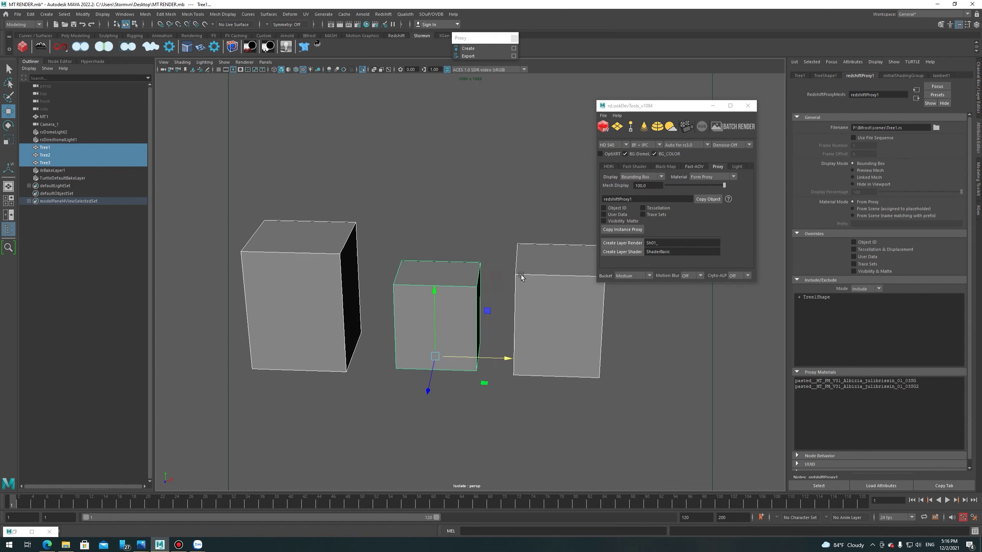
# Set the tree proxies' material mode to Name Matching.
pyautogui.click(710, 178)
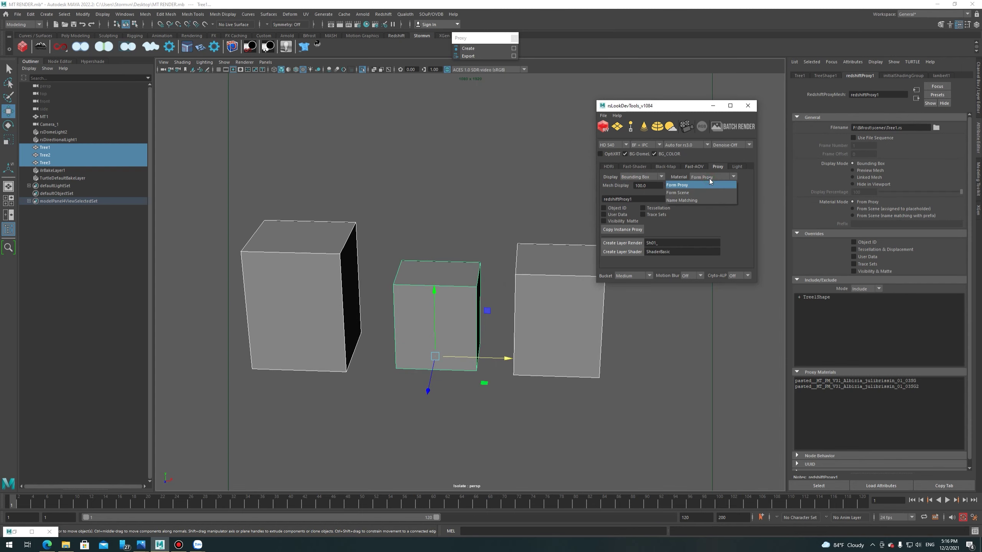
pyautogui.click(702, 200)
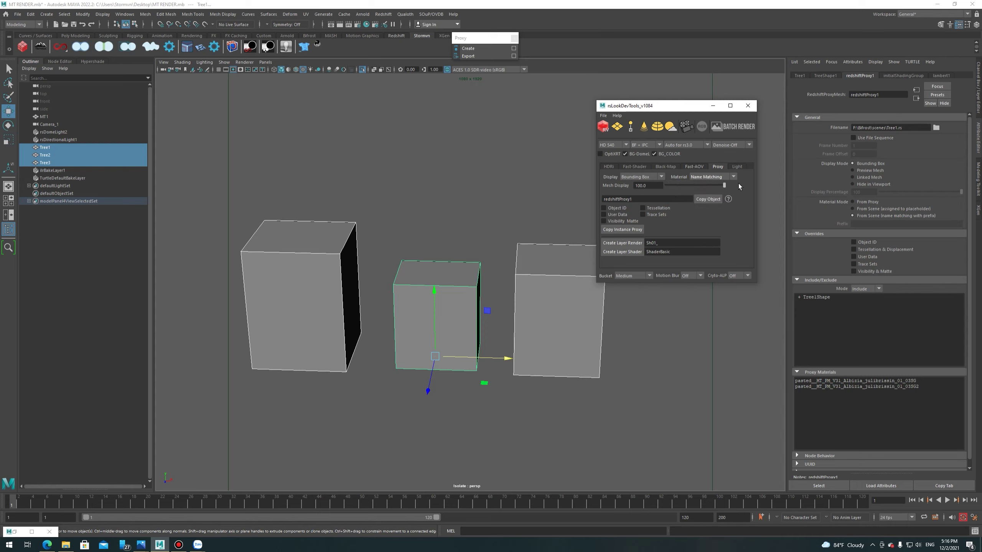
pyautogui.scroll(-2, 455, 192)
pyautogui.scroll(-2, 461, 190)
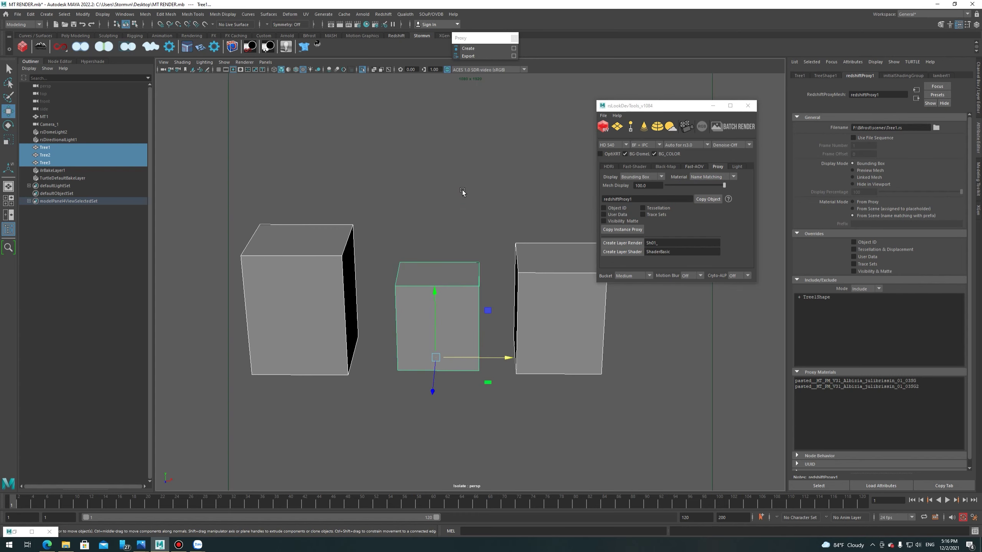
pyautogui.scroll(-1, 478, 190)
pyautogui.keyDown('alt'); pyautogui.moveTo(479, 191); pyautogui.dragTo(465, 204, button='middle'); pyautogui.keyUp('alt')
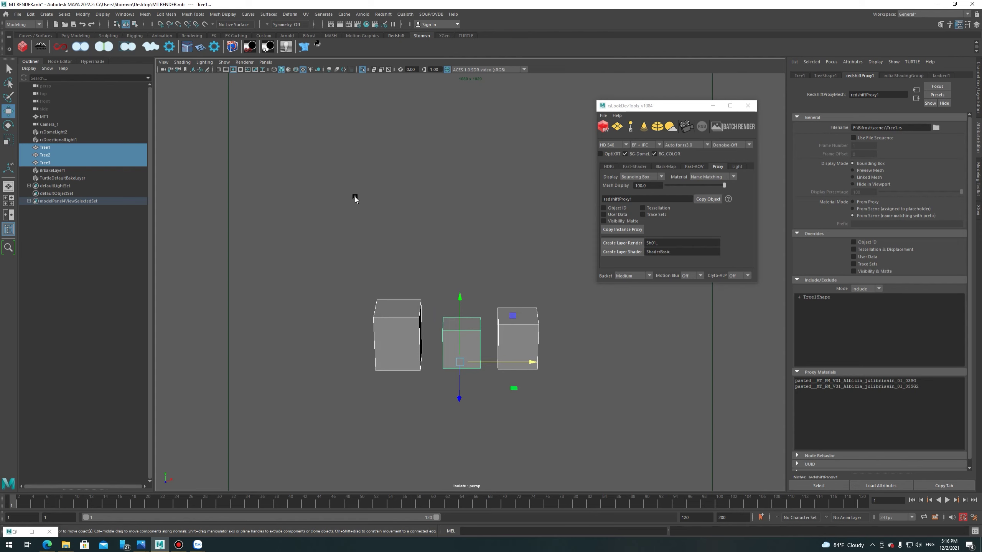
# Exit isolation, reselect Tree1–Tree3 and create a MASH instancer network from them.
pyautogui.hotkey('ctrl', '1')
pyautogui.scroll(-3, 381, 212)
pyautogui.scroll(-2, 410, 261)
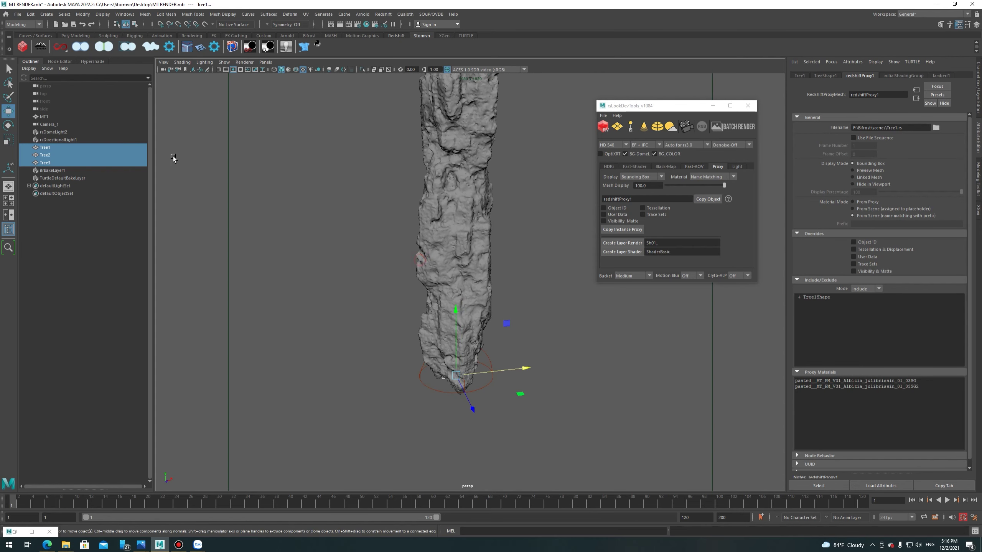
pyautogui.moveTo(49, 149); pyautogui.dragTo(50, 164)
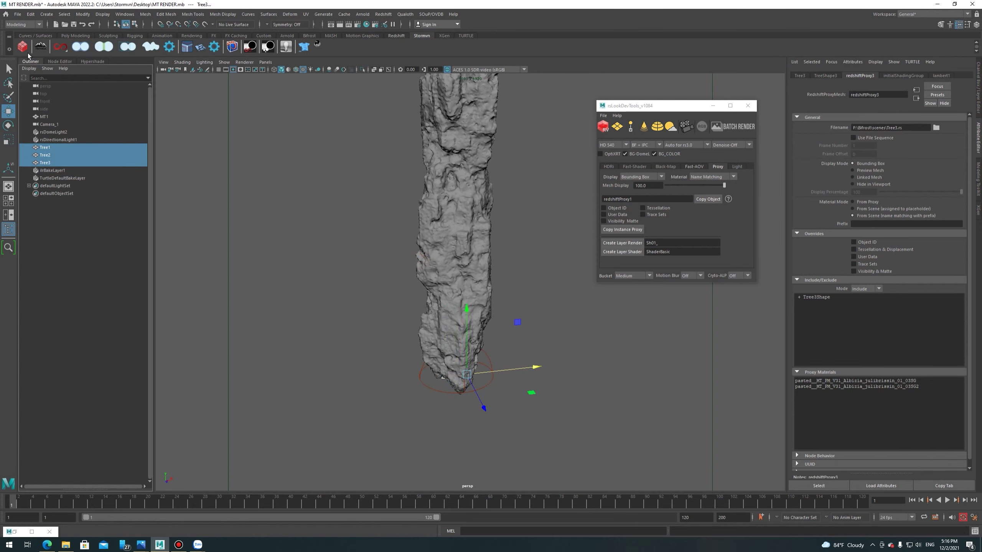
pyautogui.press('F5')
pyautogui.click(356, 13)
pyautogui.click(424, 33)
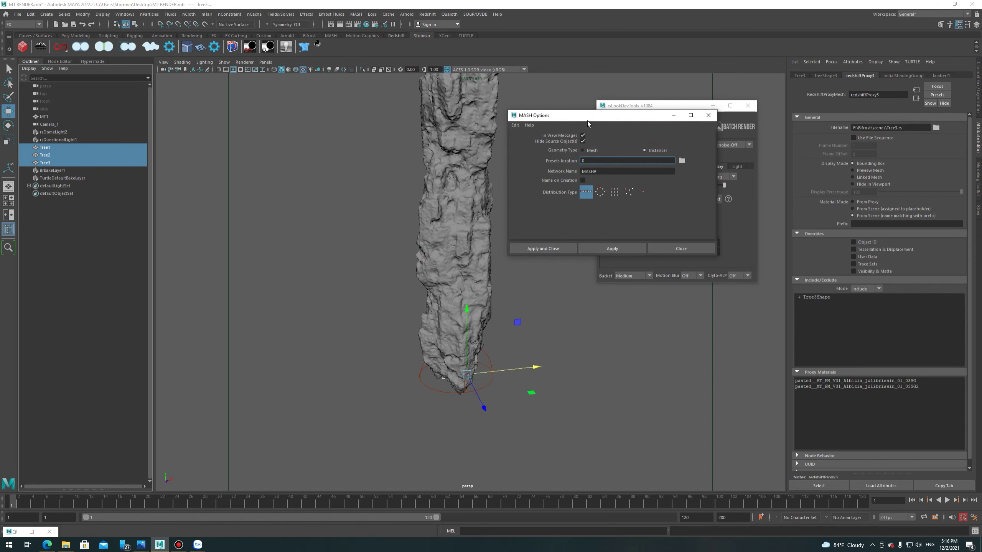
pyautogui.click(548, 248)
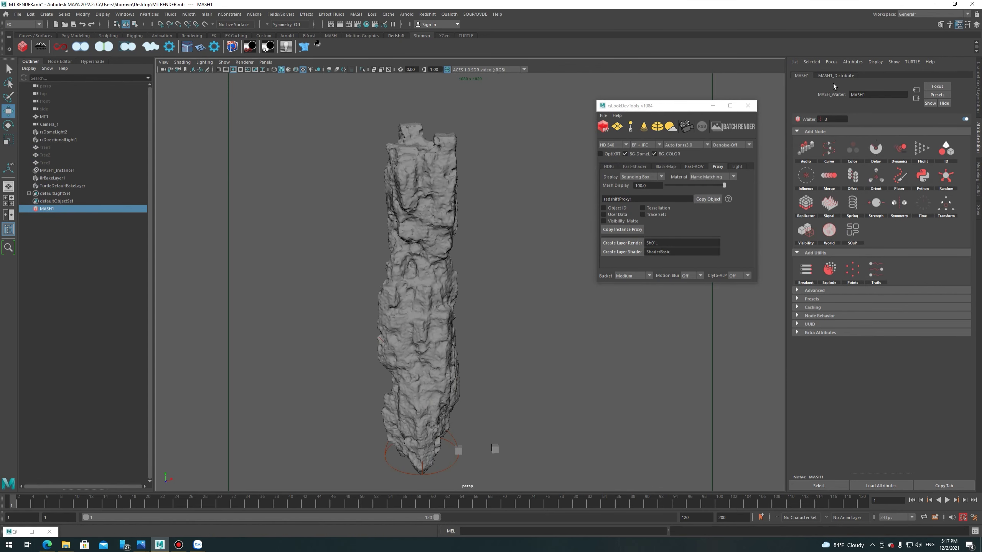
# Set MASH1_Distribute's Distribution Type to Mesh in the MASH Editor and select MT1.
pyautogui.click(835, 76)
pyautogui.click(331, 35)
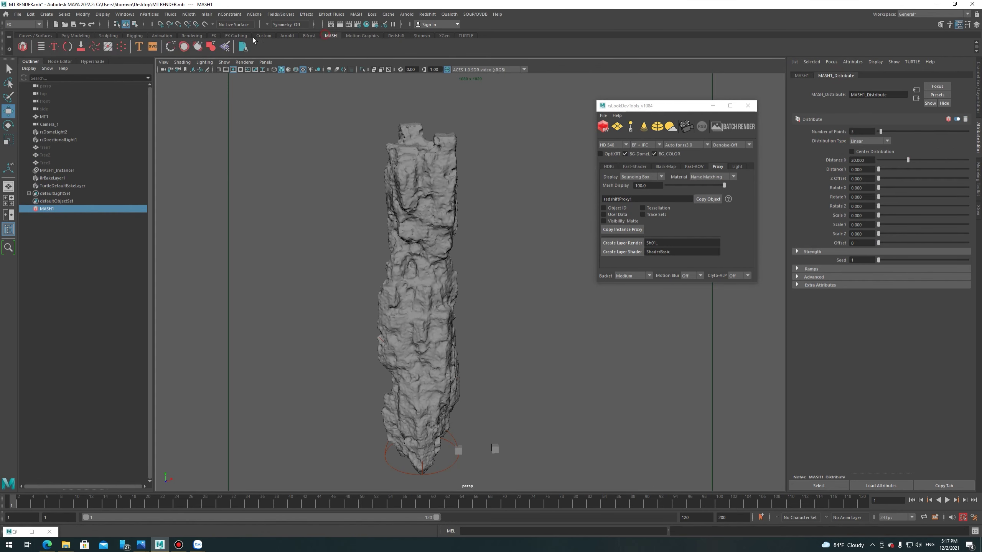
pyautogui.click(41, 47)
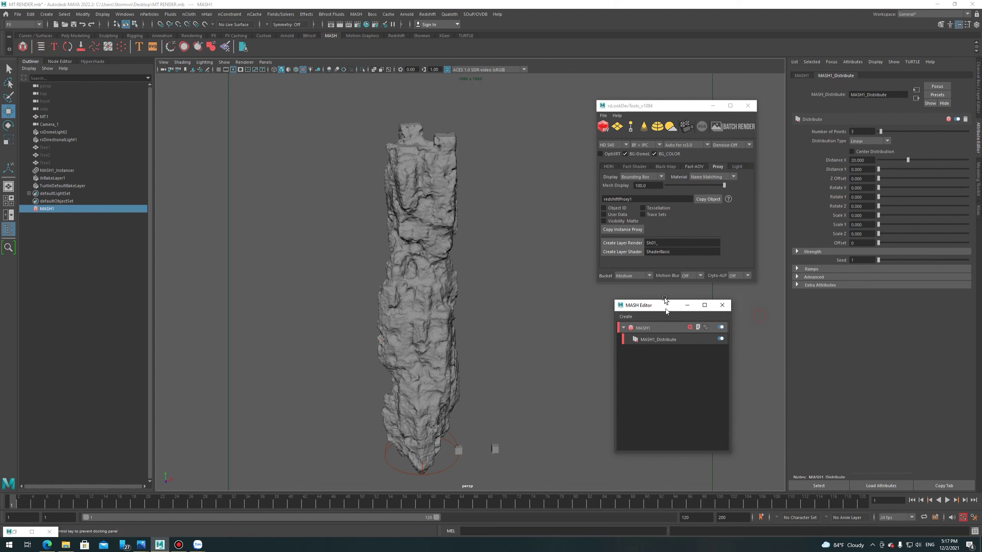
pyautogui.click(714, 106)
pyautogui.moveTo(666, 305); pyautogui.dragTo(667, 144)
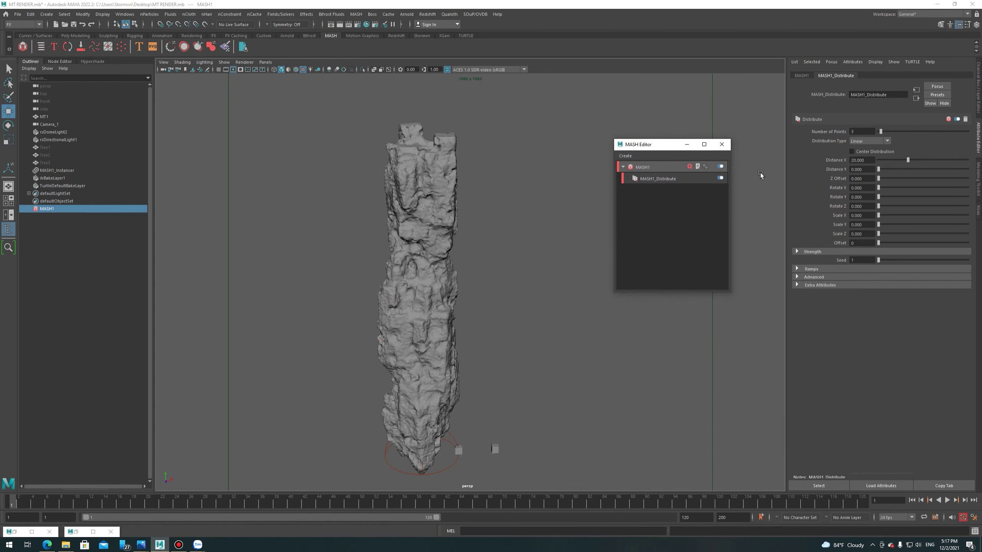
pyautogui.click(877, 142)
pyautogui.click(857, 173)
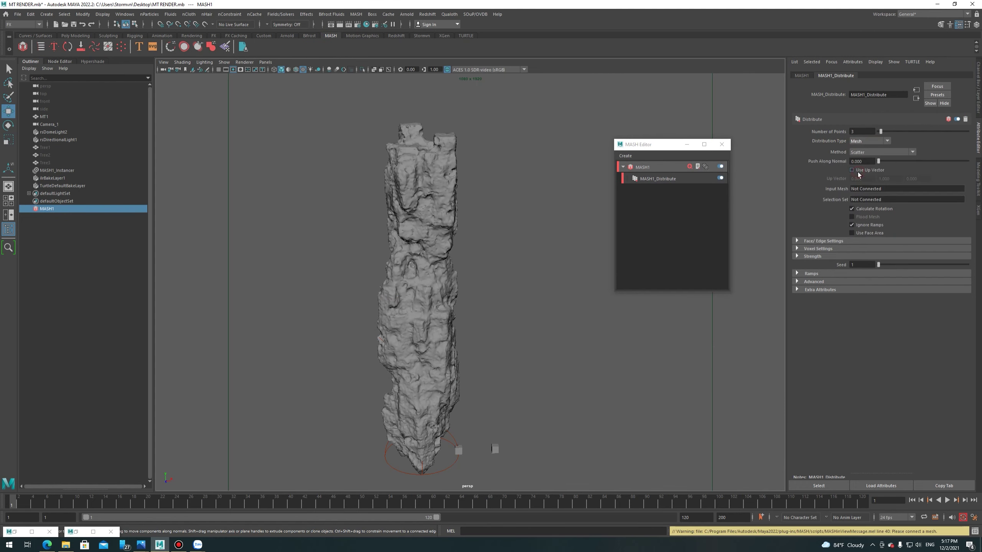
pyautogui.click(433, 184)
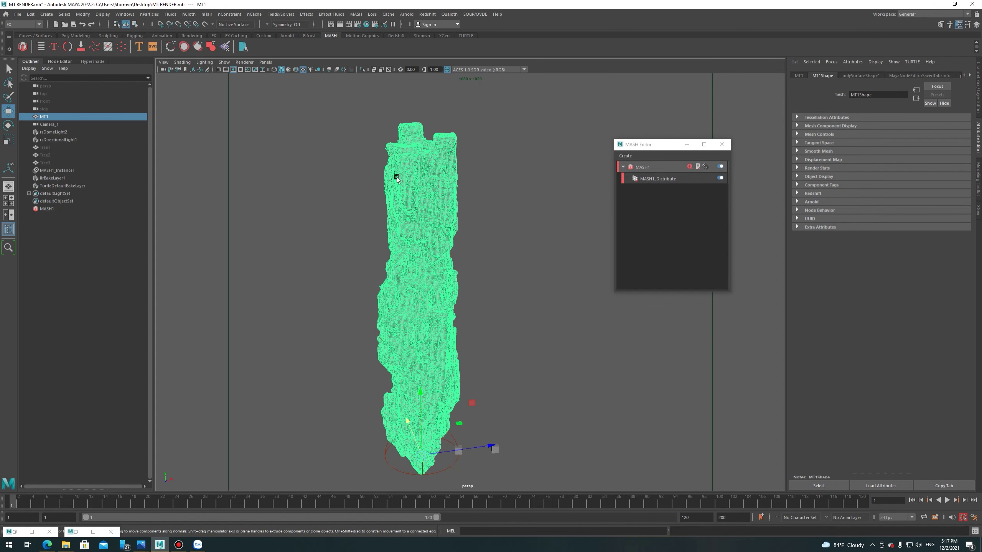
# Connect MT1 as MASH1_Distribute's Input Mesh with 100 points, then select the instancer.
pyautogui.click(657, 178)
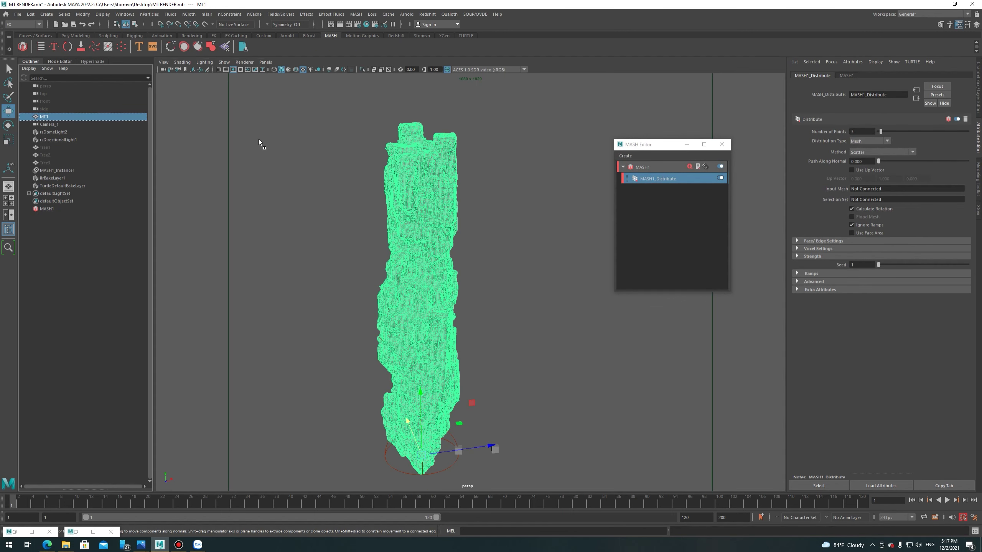
pyautogui.moveTo(83, 116); pyautogui.dragTo(864, 189, button='middle')
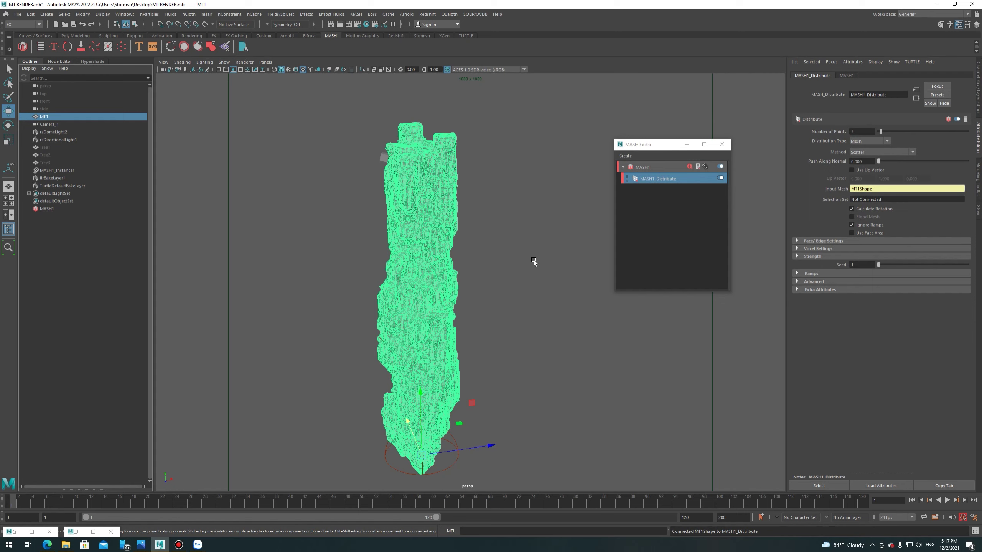
pyautogui.click(862, 130)
pyautogui.write('100')
pyautogui.press('Return')
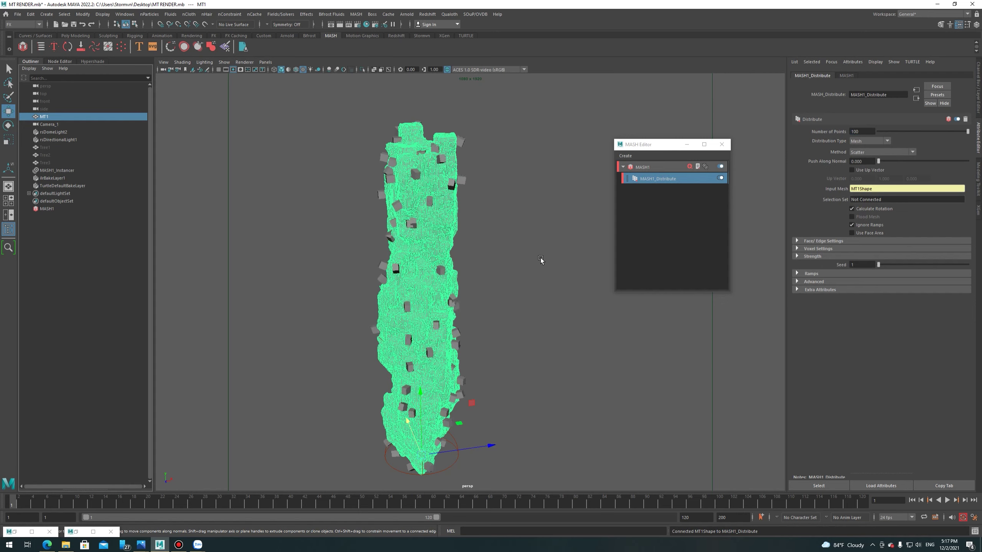
pyautogui.keyDown('alt'); pyautogui.moveTo(492, 254); pyautogui.dragTo(504, 254); pyautogui.keyUp('alt')
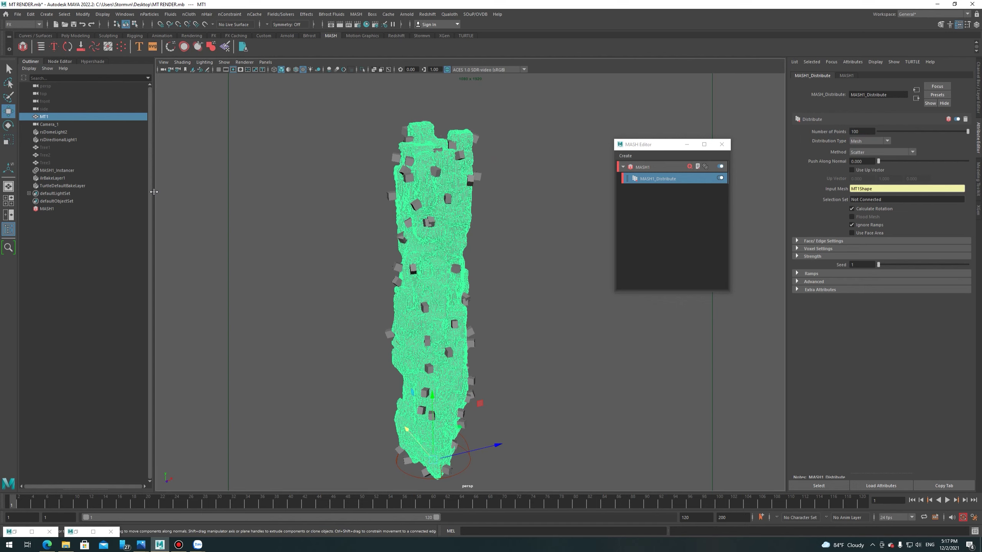
pyautogui.click(64, 173)
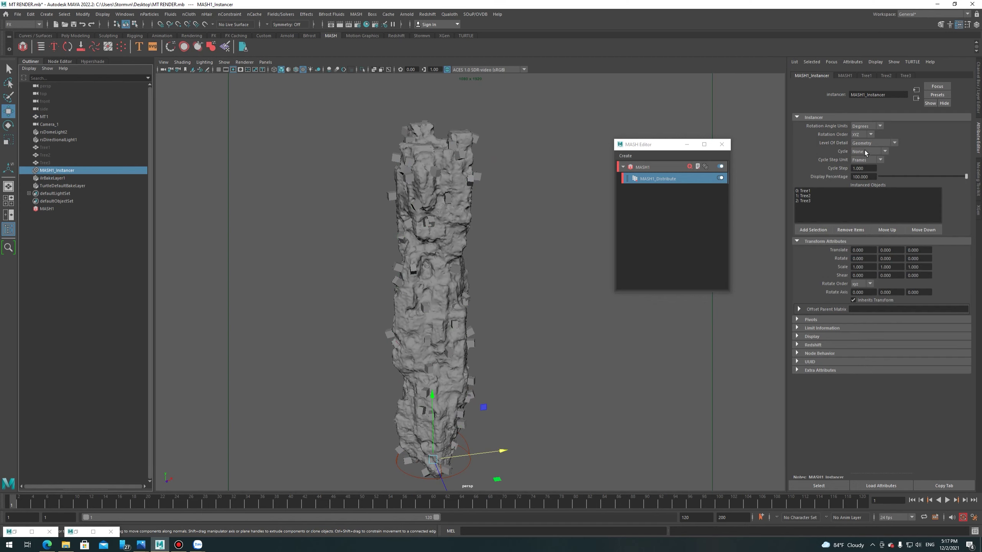
# Set MASH1_Instancer's Level Of Detail to BoundingBoxes.
pyautogui.click(873, 143)
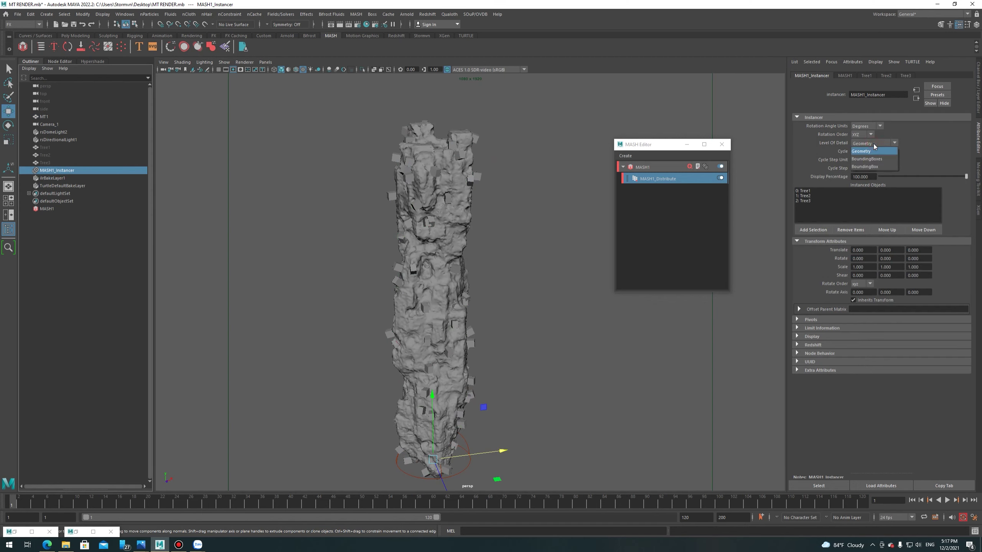
pyautogui.click(883, 162)
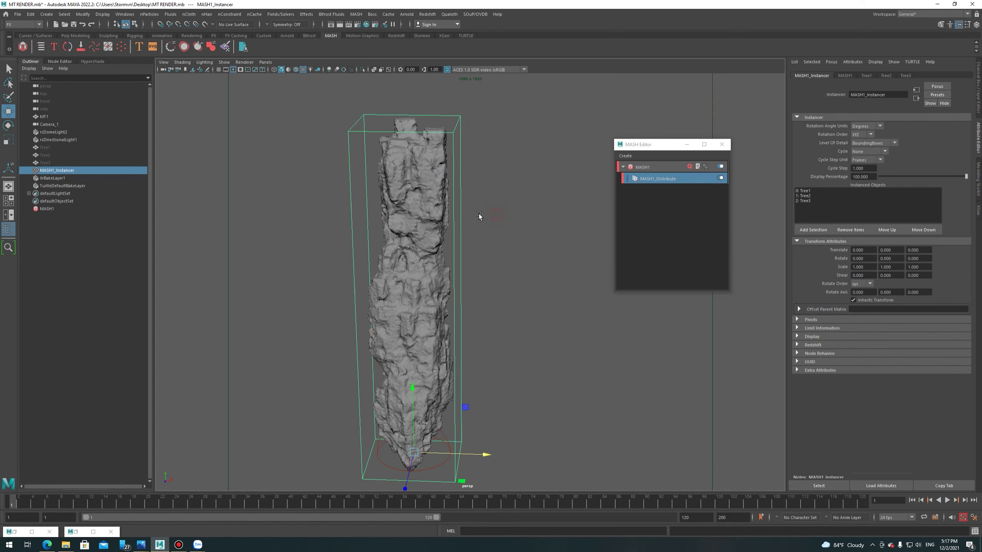
pyautogui.keyDown('alt'); pyautogui.moveTo(500, 214); pyautogui.dragTo(500, 230, button='right'); pyautogui.keyUp('alt')
pyautogui.click(658, 179)
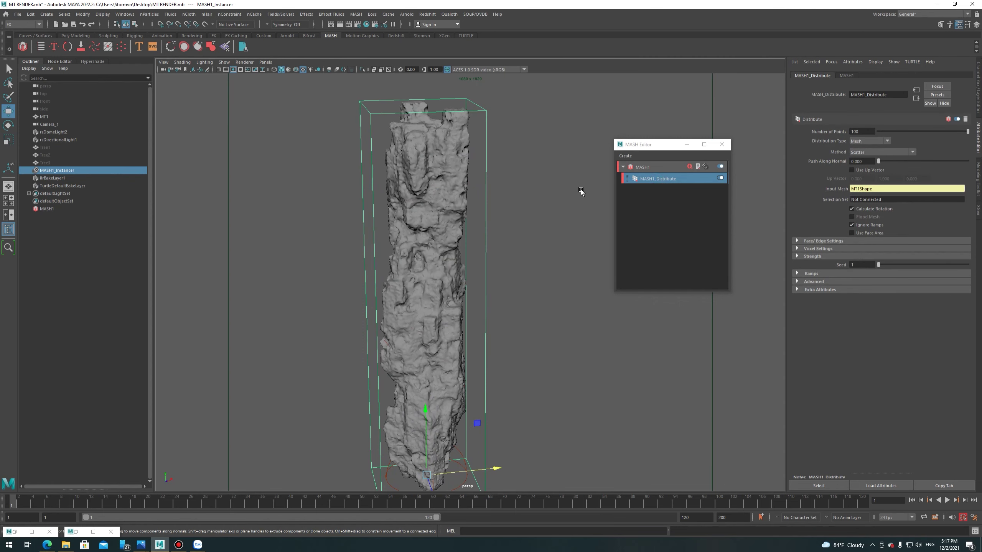
pyautogui.click(660, 167)
pyautogui.click(52, 169)
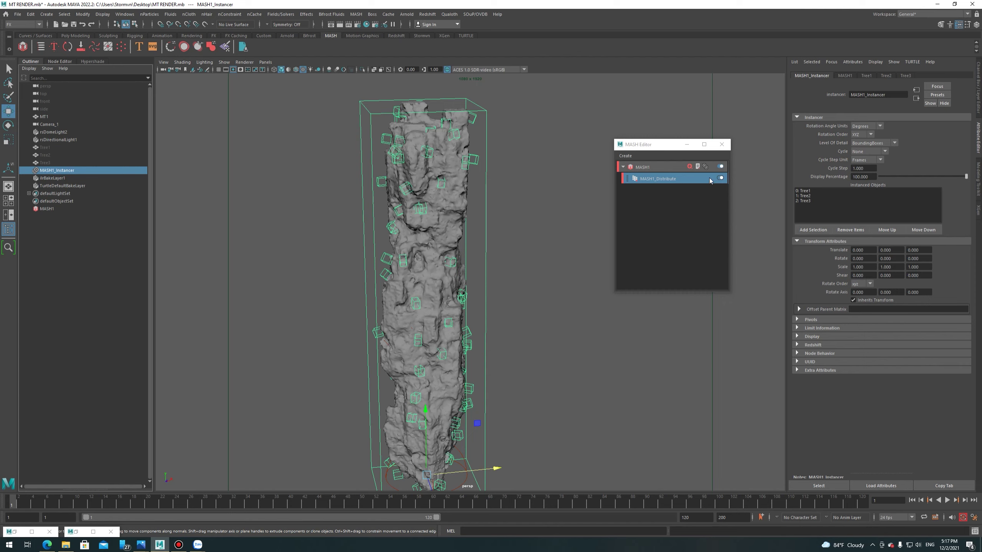
# Raise MASH1_Distribute's Number of Points to 1000 and reselect the instancer.
pyautogui.click(698, 180)
pyautogui.click(869, 131)
pyautogui.write('0')
pyautogui.press('Return')
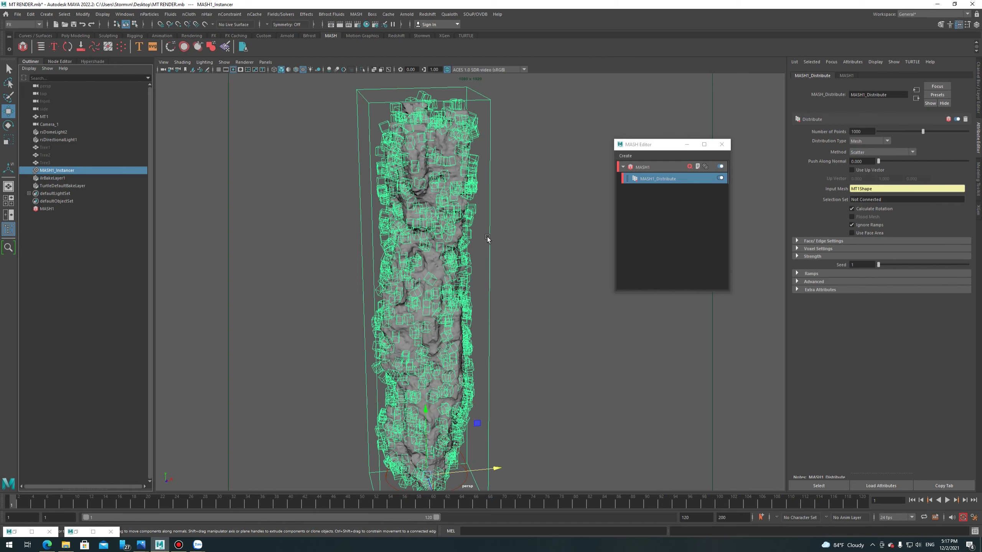
pyautogui.keyDown('alt'); pyautogui.moveTo(487, 239); pyautogui.dragTo(484, 228); pyautogui.keyUp('alt')
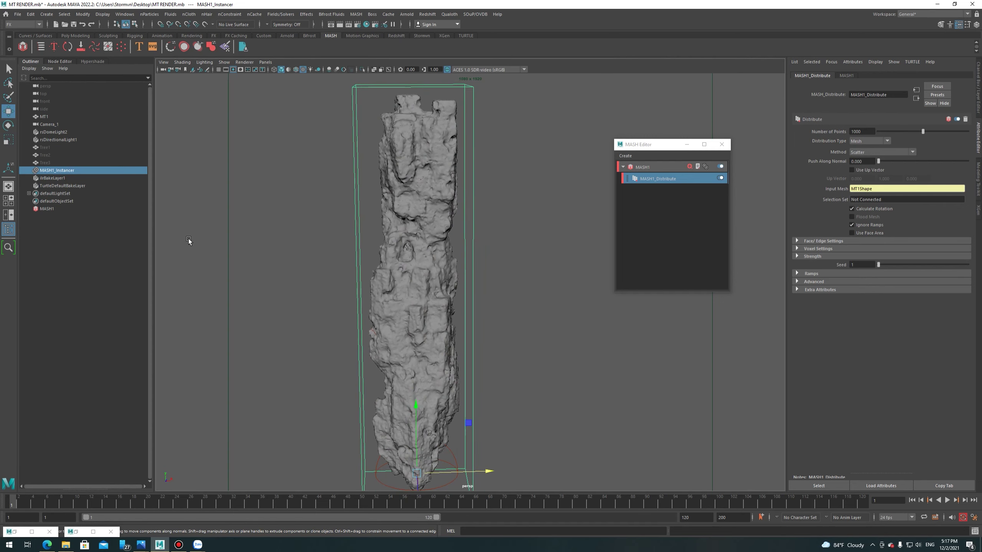
pyautogui.click(73, 172)
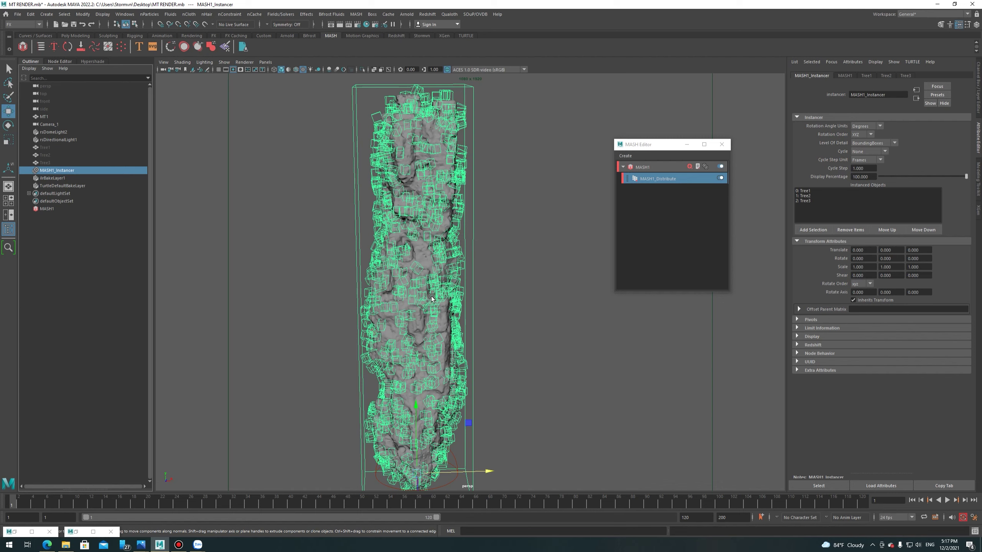
pyautogui.click(690, 167)
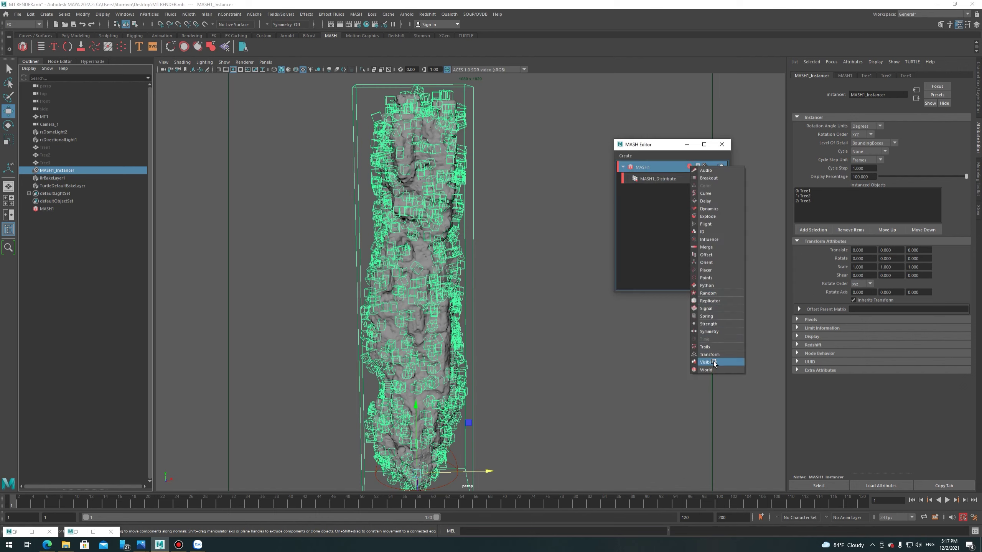
# Add a Visibility node to MASH1 and use MT1 as its Map Helper.
pyautogui.click(714, 362)
pyautogui.click(678, 182)
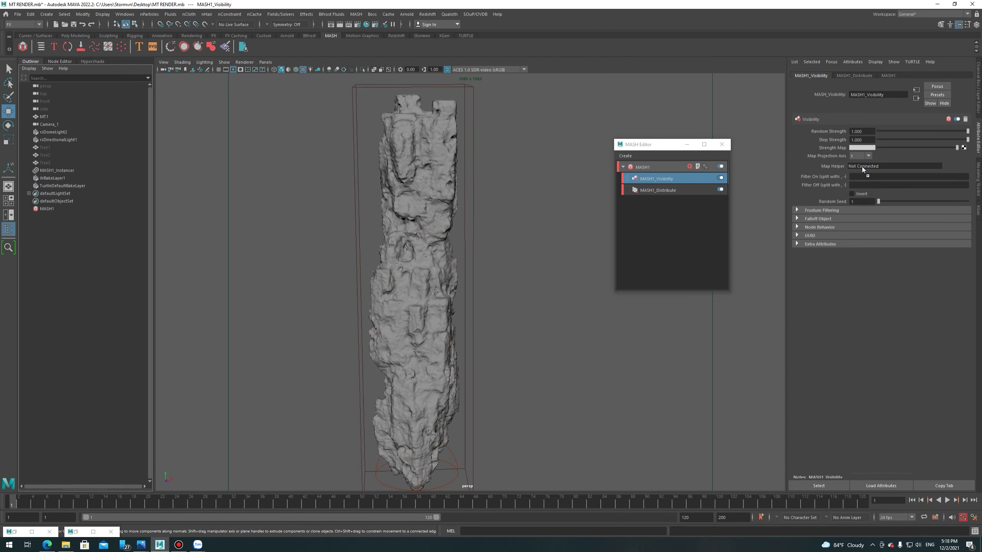
pyautogui.moveTo(862, 167); pyautogui.dragTo(863, 167, button='middle')
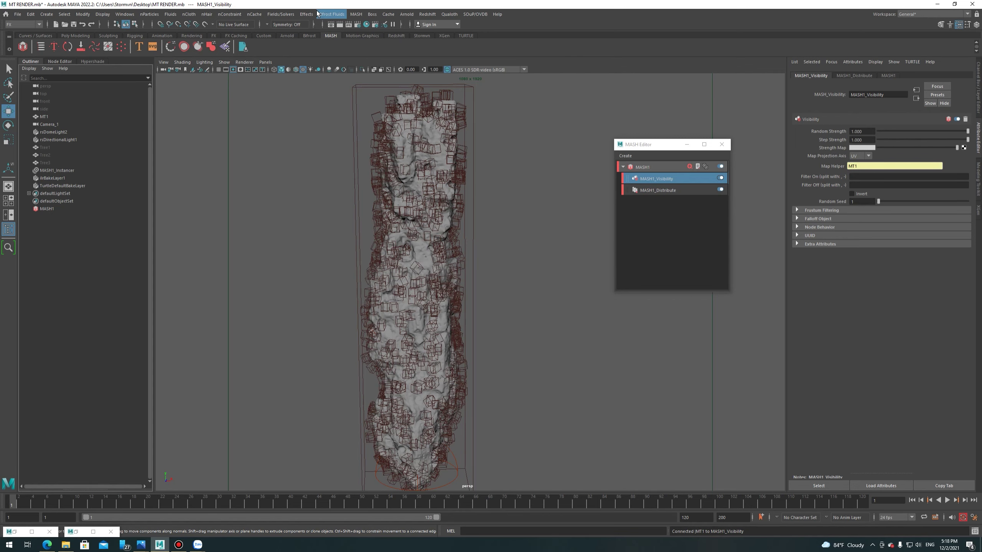
# Plug the rock's baked file1 texture from Hypershade into the Visibility Strength Map.
pyautogui.click(366, 24)
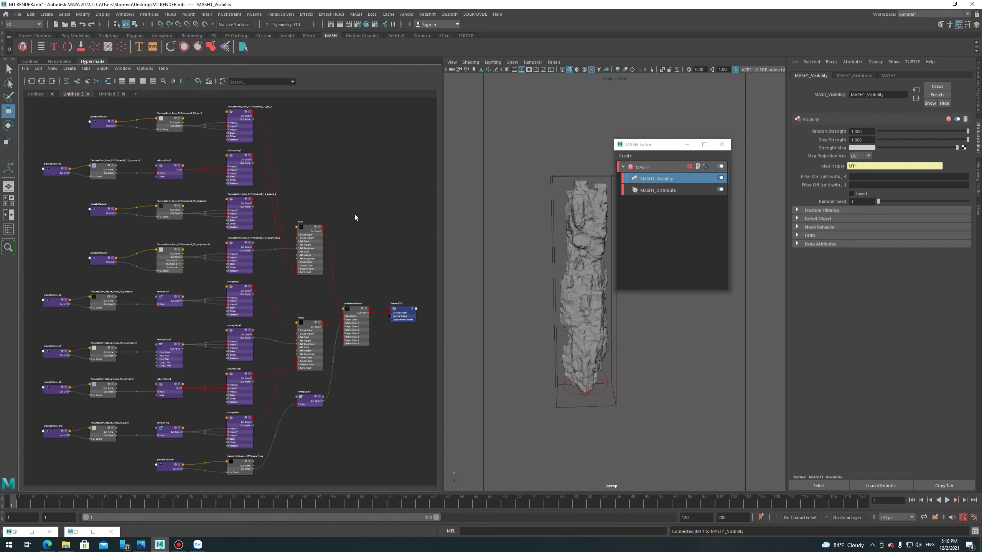
pyautogui.moveTo(356, 218); pyautogui.dragTo(377, 136, button='middle')
pyautogui.scroll(3, 325, 295)
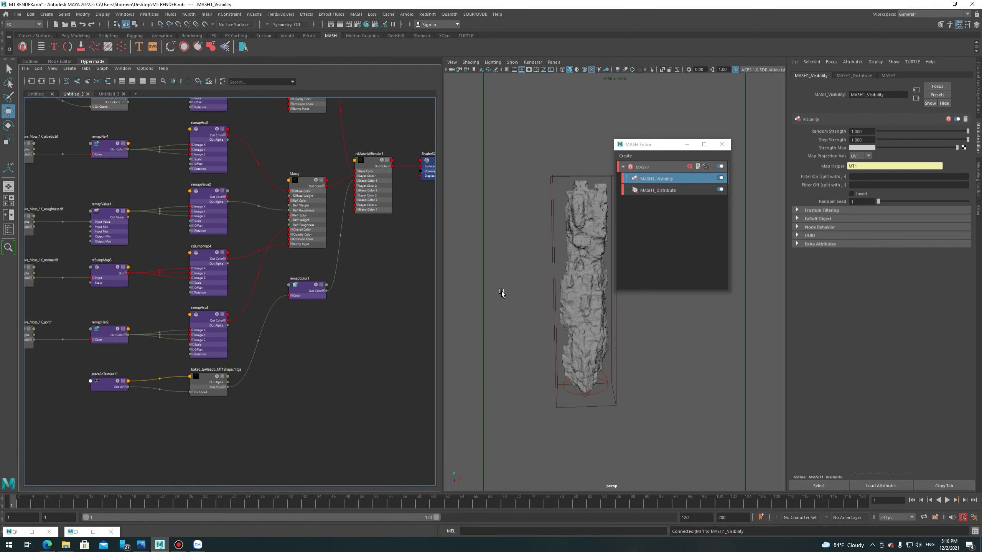
pyautogui.moveTo(208, 381); pyautogui.dragTo(823, 147, button='middle')
pyautogui.moveTo(823, 148); pyautogui.dragTo(822, 148, button='middle')
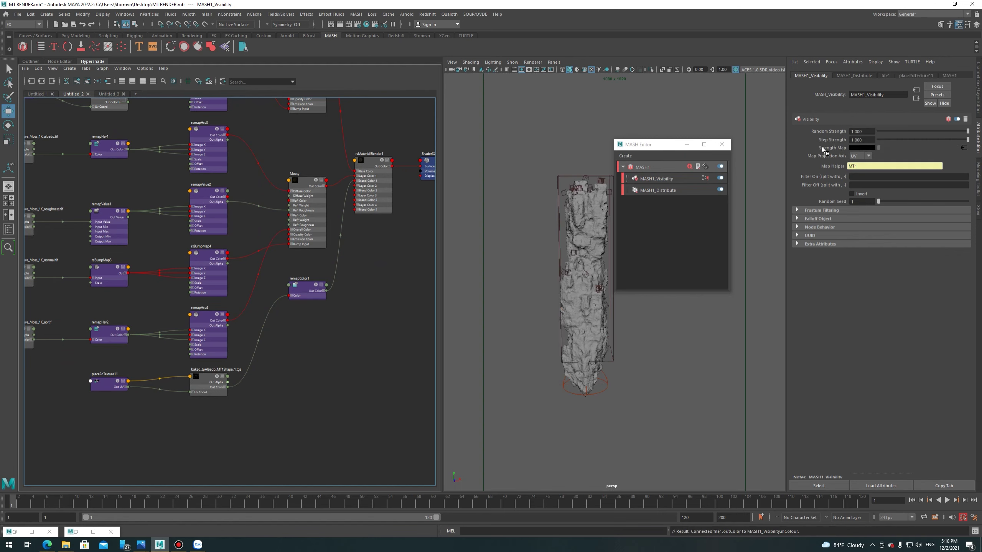
pyautogui.click(37, 62)
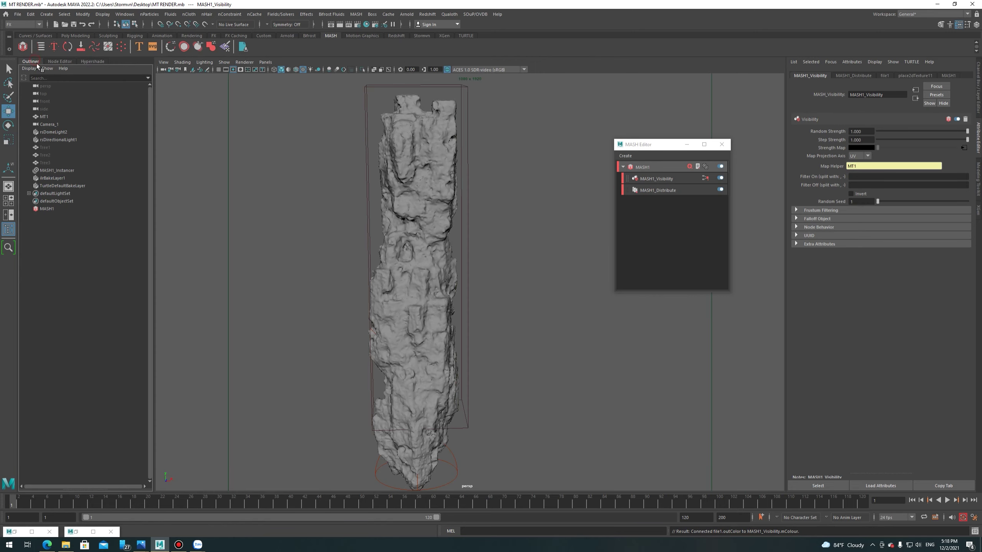
# Increase MASH1_Distribute's Number of Points to 10000.
pyautogui.click(57, 170)
pyautogui.keyDown('alt'); pyautogui.moveTo(532, 213); pyautogui.dragTo(507, 217); pyautogui.keyUp('alt')
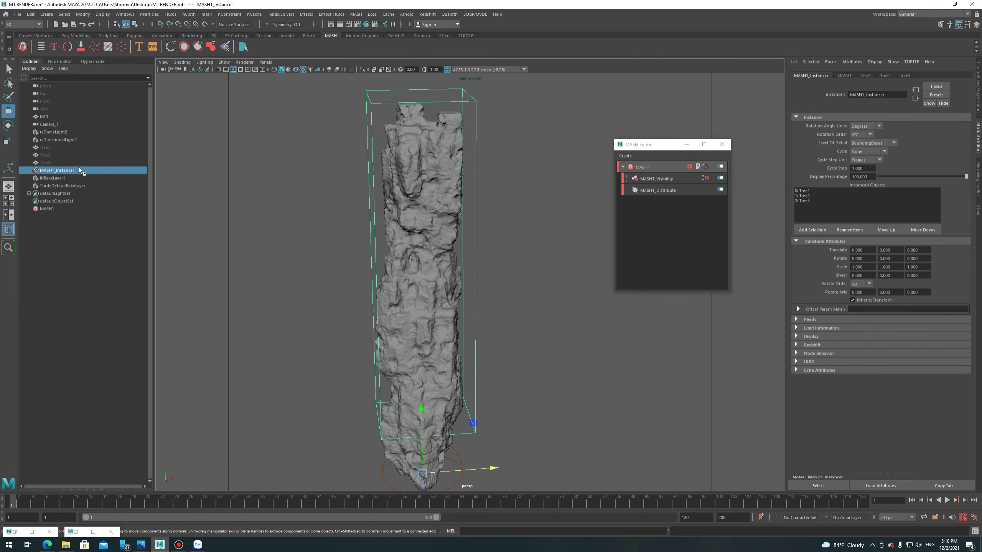
pyautogui.click(691, 191)
pyautogui.write('000')
pyautogui.press('Return')
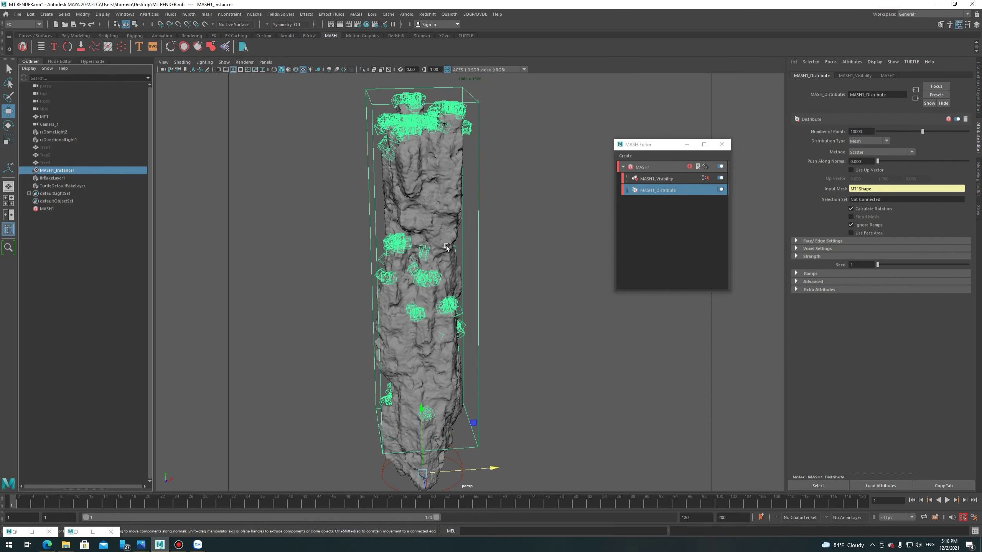
# Inspect the clustered tree instances around the rock and open the MASH add-node list.
pyautogui.moveTo(488, 291)
pyautogui.keyDown('alt'); pyautogui.mouseDown()
pyautogui.moveTo(529, 284)
pyautogui.moveTo(405, 271)
pyautogui.mouseUp(); pyautogui.keyUp('alt')
pyautogui.scroll(-5, 481, 283)
pyautogui.scroll(3, 482, 283)
pyautogui.moveTo(460, 230)
pyautogui.keyDown('alt'); pyautogui.mouseDown()
pyautogui.moveTo(488, 241)
pyautogui.moveTo(495, 260)
pyautogui.moveTo(313, 230)
pyautogui.mouseUp(); pyautogui.keyUp('alt')
pyautogui.click(312, 230)
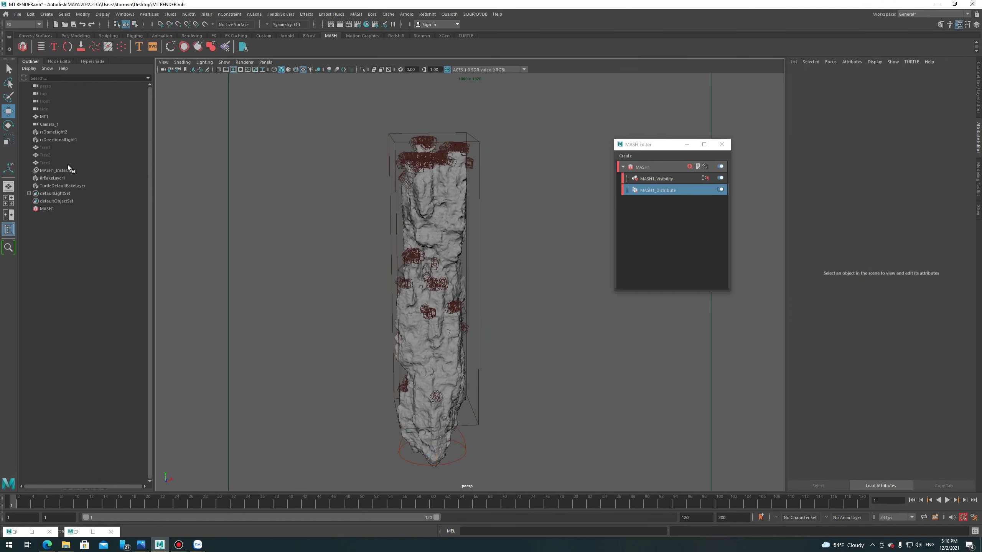
pyautogui.keyDown('alt'); pyautogui.moveTo(540, 271); pyautogui.dragTo(507, 279); pyautogui.keyUp('alt')
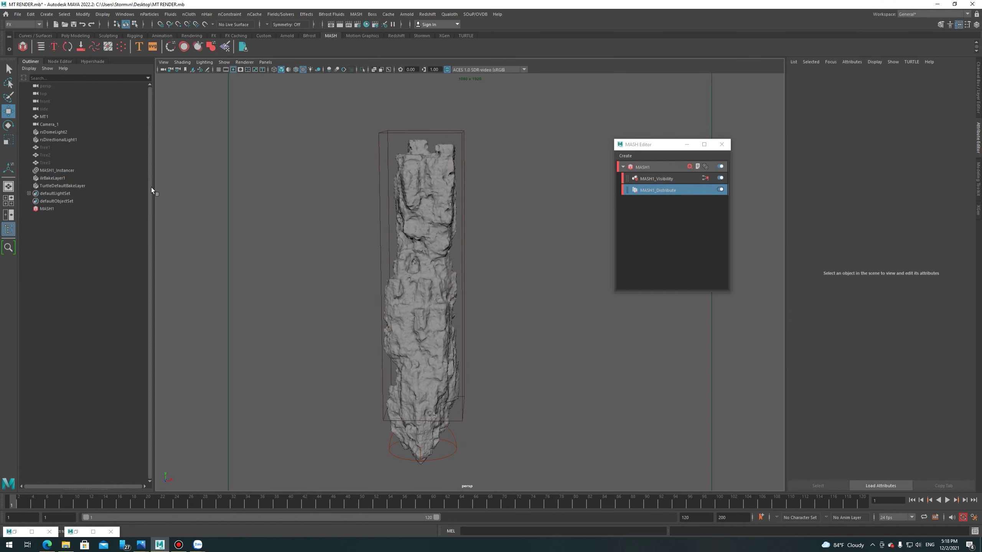
pyautogui.click(78, 171)
pyautogui.click(290, 251)
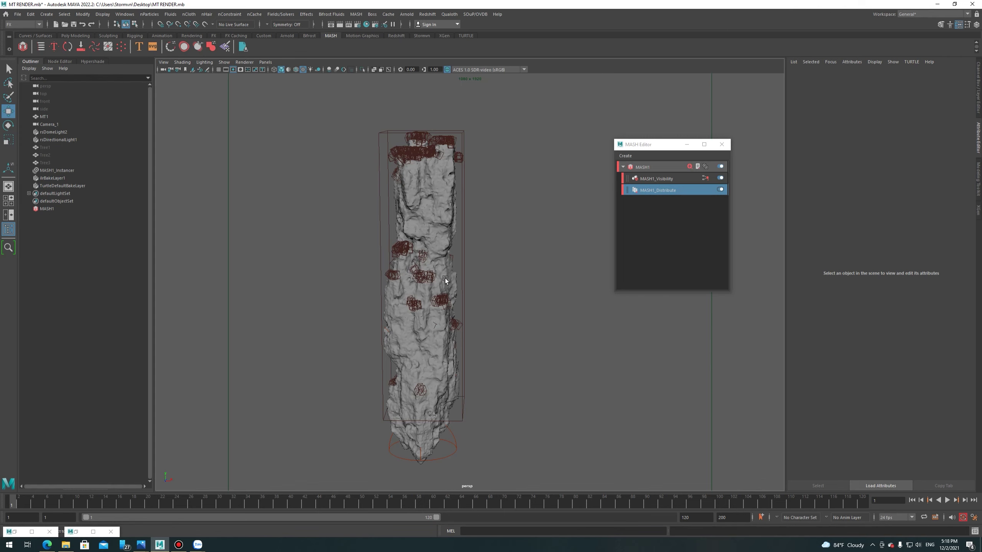
pyautogui.click(690, 167)
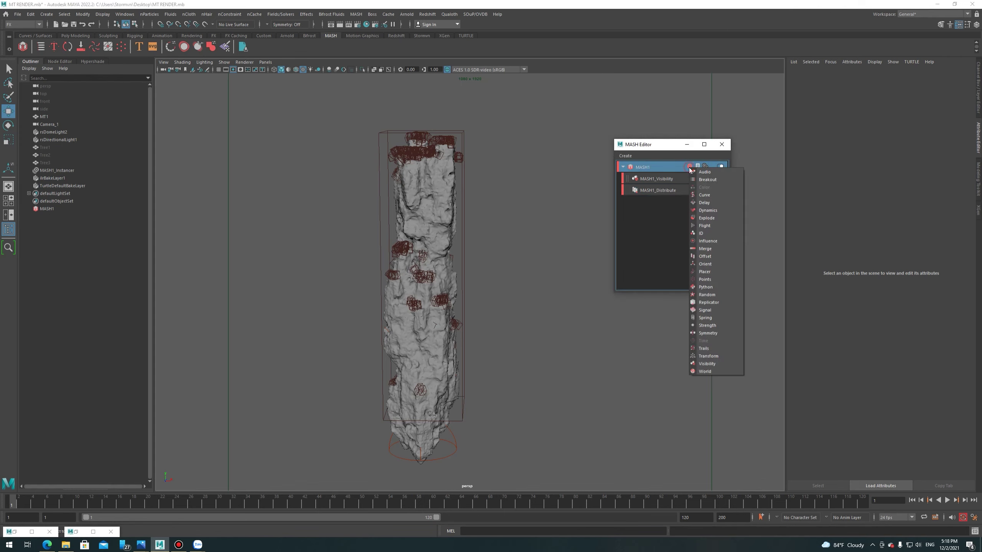
# Add ID and Random nodes to MASH1 and zero the Random position offsets.
pyautogui.click(712, 232)
pyautogui.click(650, 180)
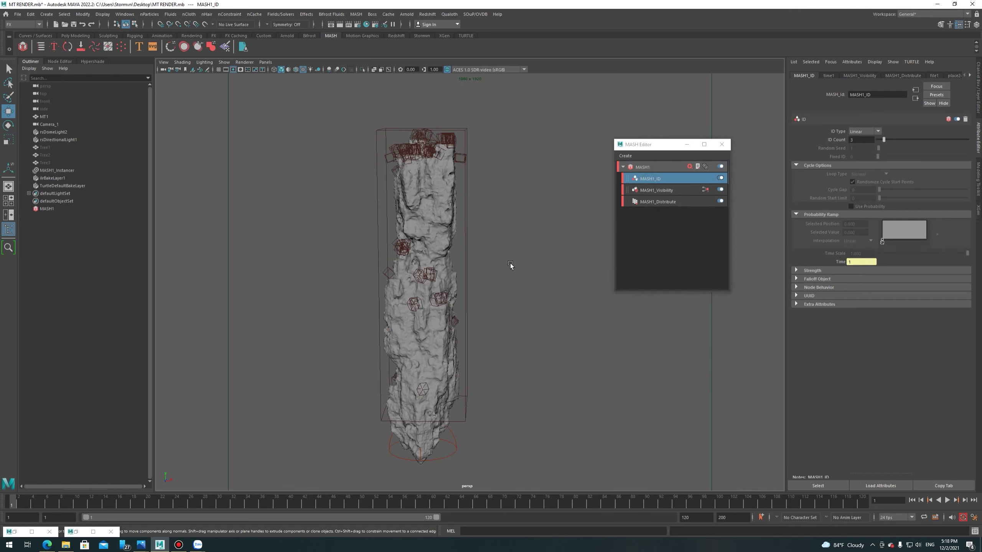
pyautogui.click(690, 167)
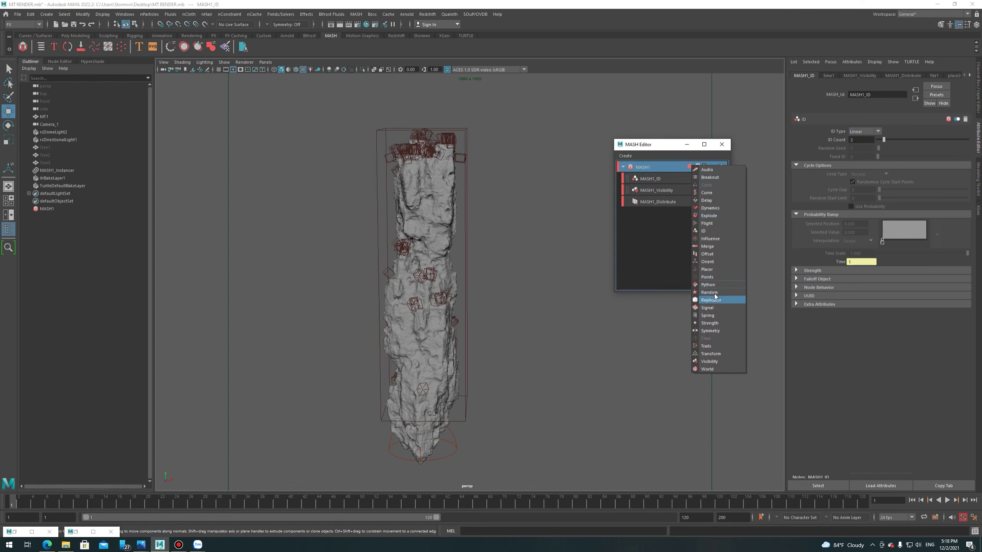
pyautogui.click(709, 292)
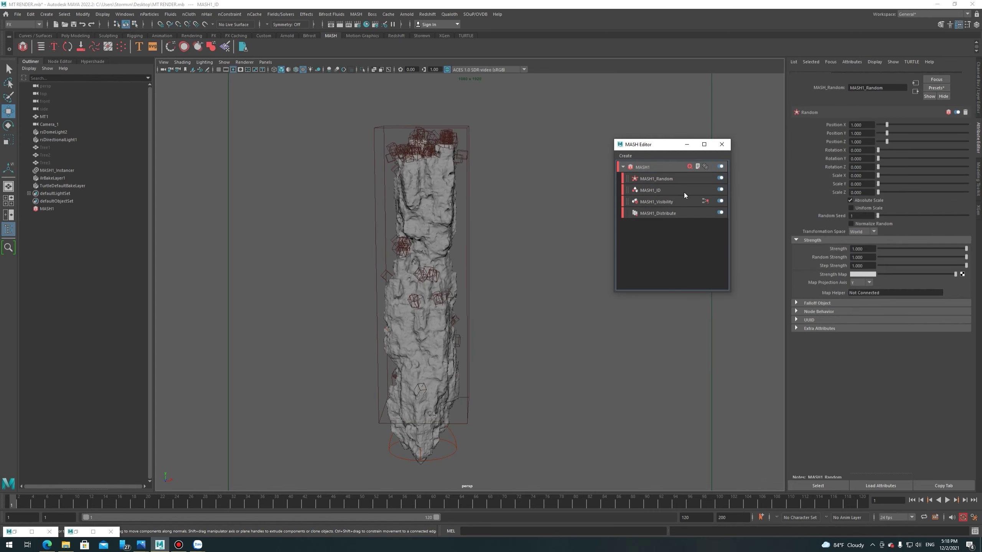
pyautogui.moveTo(880, 142); pyautogui.dragTo(864, 138)
pyautogui.click(878, 148)
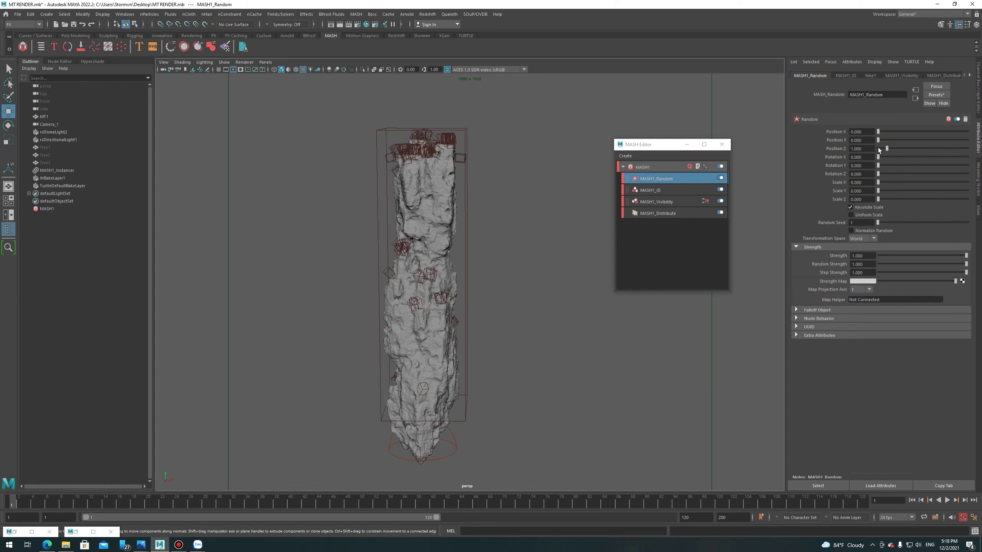
# Set Random rotation Y to 720 and enable uniform scale with Scale X 1.
pyautogui.click(863, 166)
pyautogui.write('720')
pyautogui.press('Return')
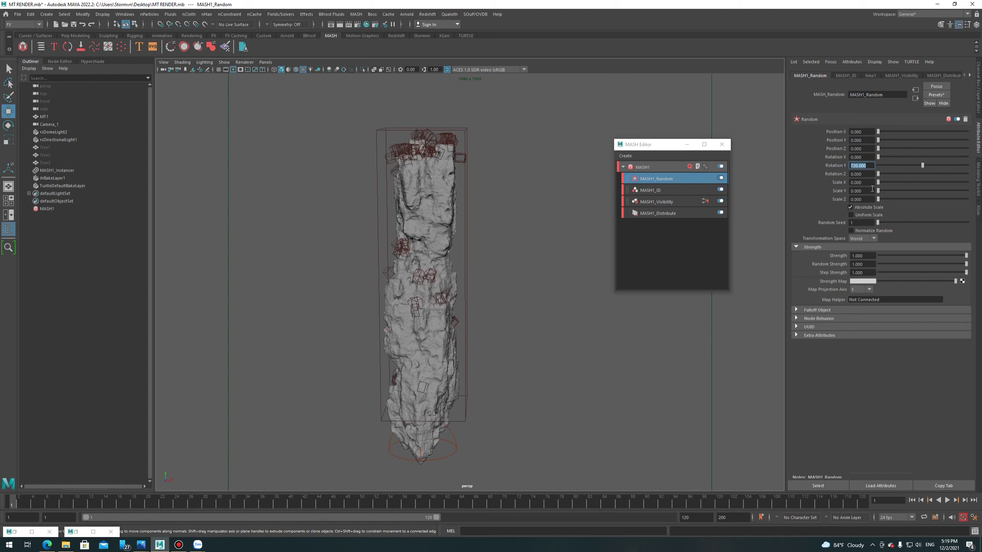
pyautogui.click(870, 182)
pyautogui.click(867, 216)
pyautogui.write('1')
pyautogui.press('Return')
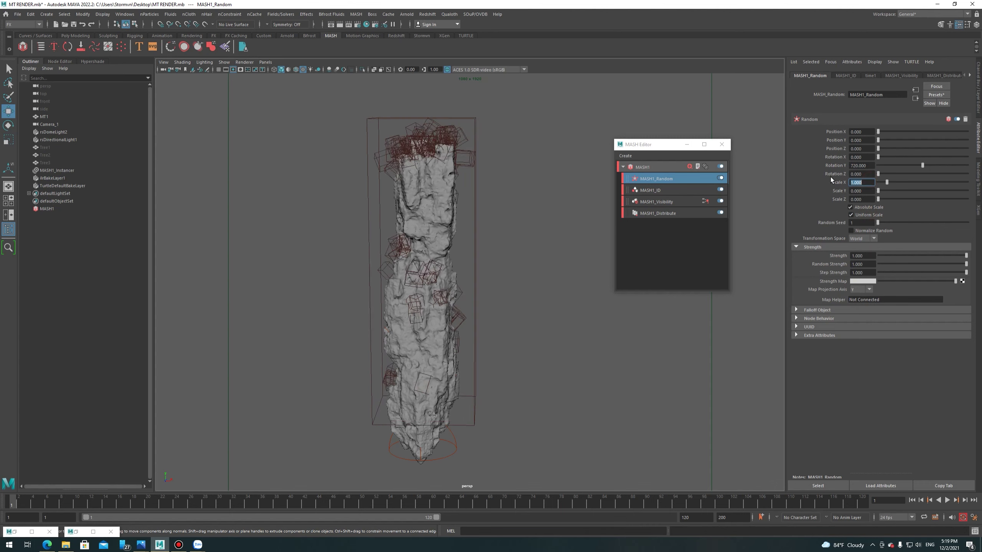
pyautogui.click(666, 214)
# Set MASH1_Distribute to 20000 points and weight the scatter by face area.
pyautogui.doubleClick(853, 131)
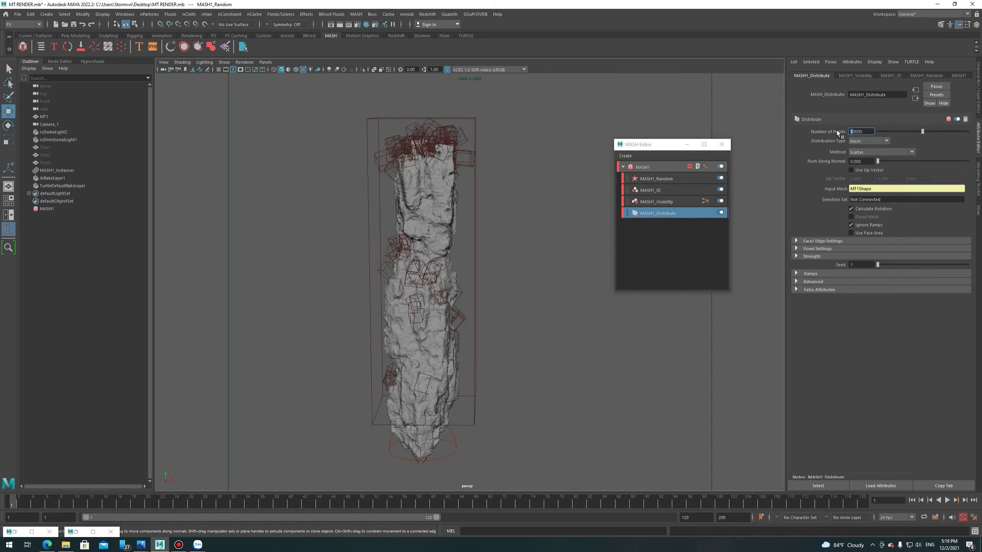
pyautogui.write('50000')
pyautogui.press('Return')
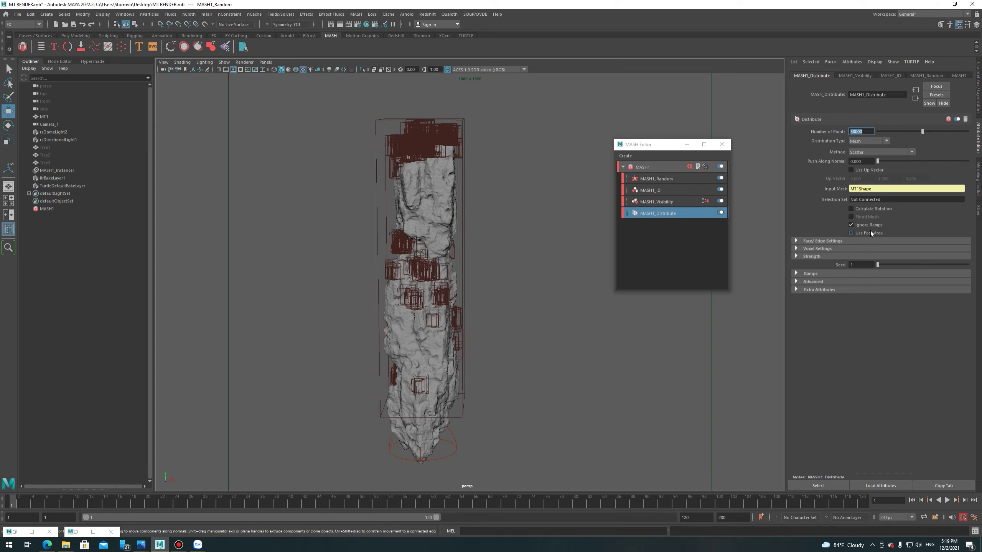
pyautogui.click(851, 131)
pyautogui.write('20000')
pyautogui.click(851, 233)
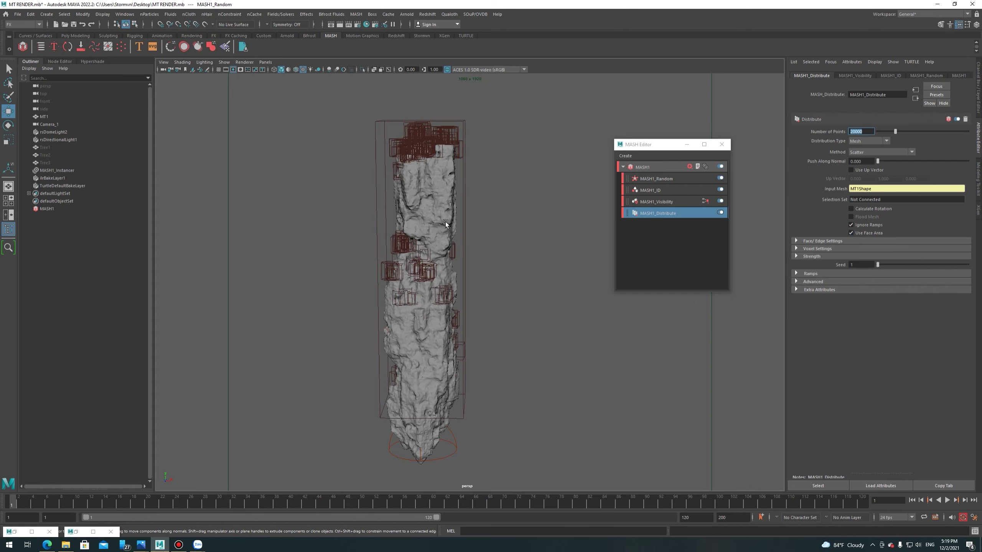
# Open the Redshift Render View and save the scene.
pyautogui.click(427, 13)
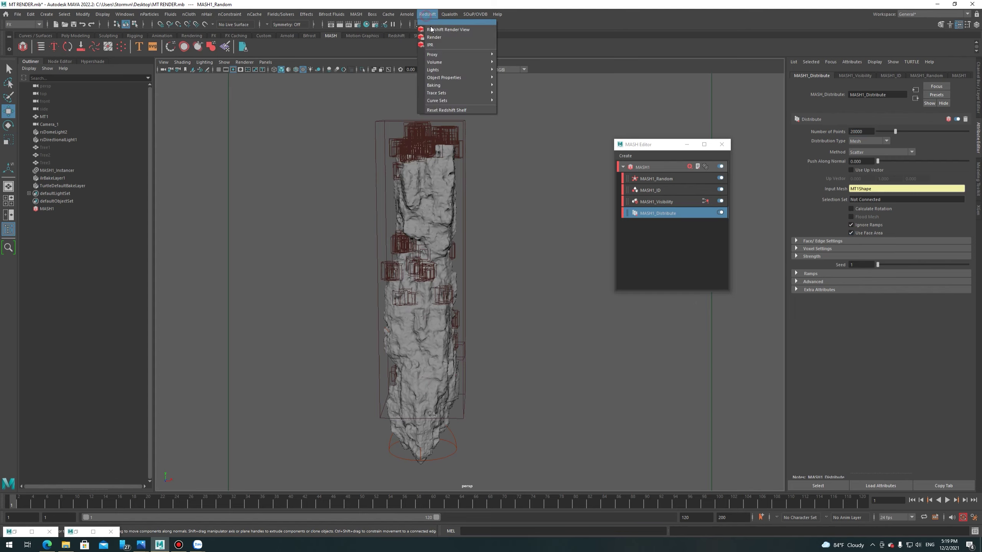
pyautogui.click(432, 30)
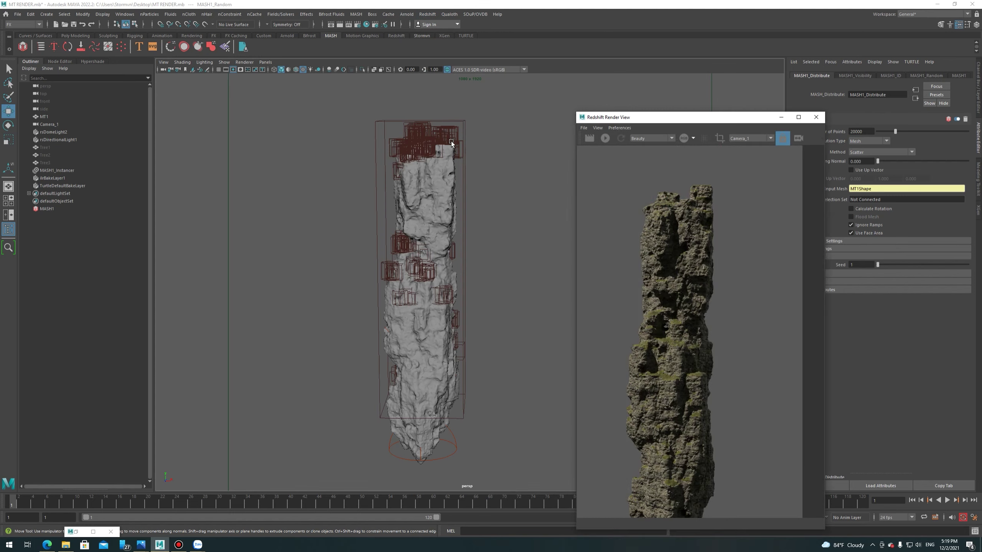
pyautogui.click(557, 64)
pyautogui.hotkey('ctrl', 's')
# Run an IPR render of the tree-covered pillar, then stop it.
pyautogui.click(607, 138)
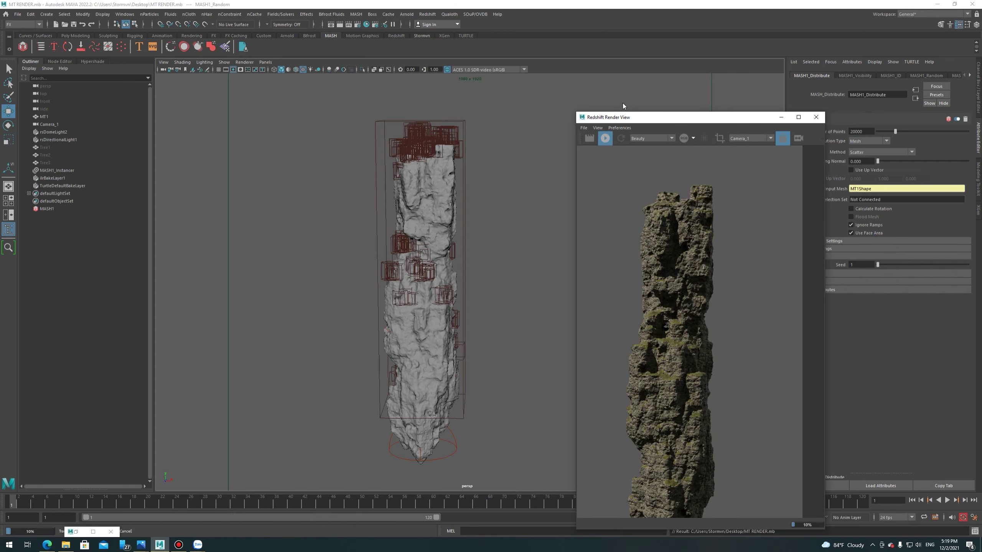
pyautogui.moveTo(646, 120); pyautogui.dragTo(549, 57)
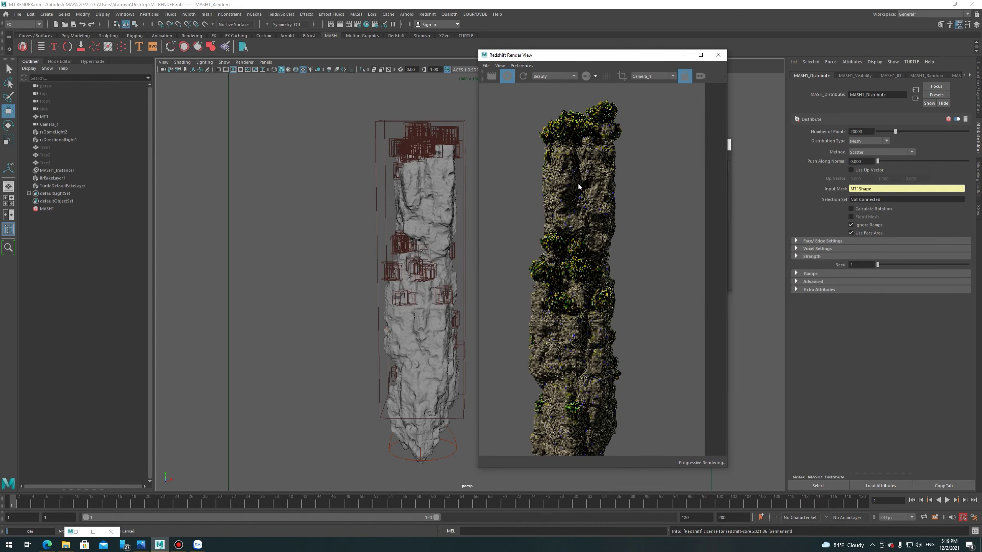
pyautogui.scroll(-2, 598, 217)
pyautogui.scroll(1, 604, 158)
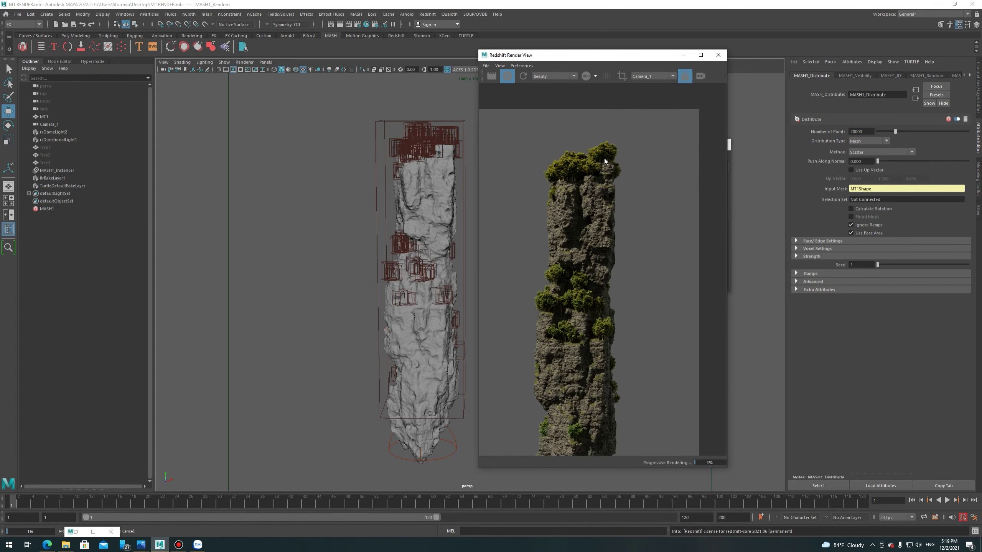
pyautogui.scroll(1, 569, 210)
pyautogui.click(511, 78)
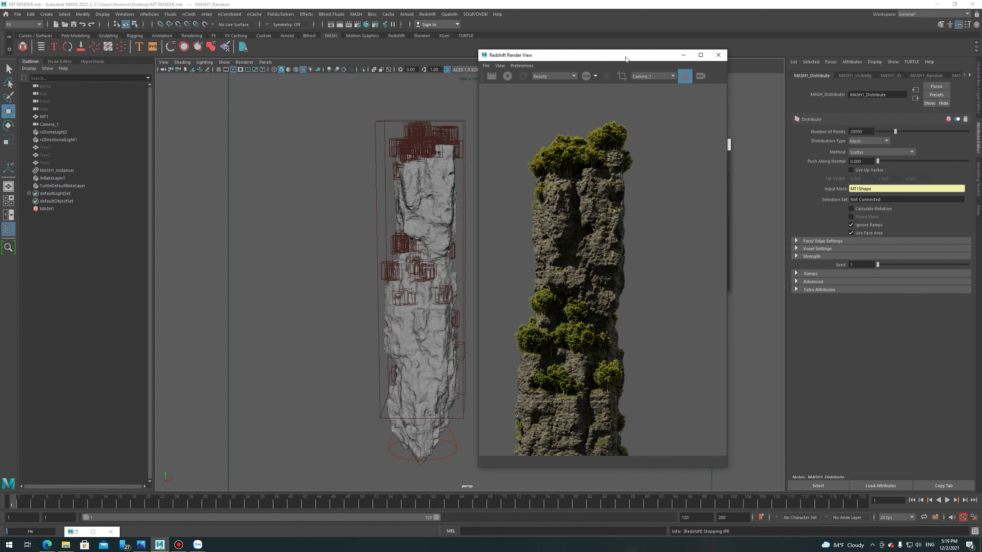
pyautogui.moveTo(626, 59); pyautogui.dragTo(517, 69)
# Reduce the scattered points to 10000 and check the updated render.
pyautogui.moveTo(854, 132); pyautogui.dragTo(824, 133)
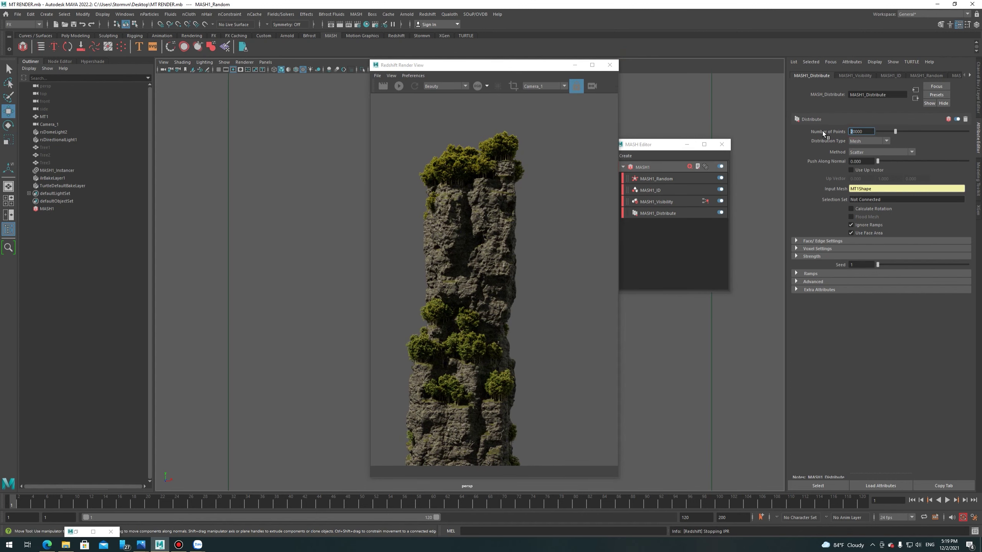
pyautogui.write('1')
pyautogui.press('Return')
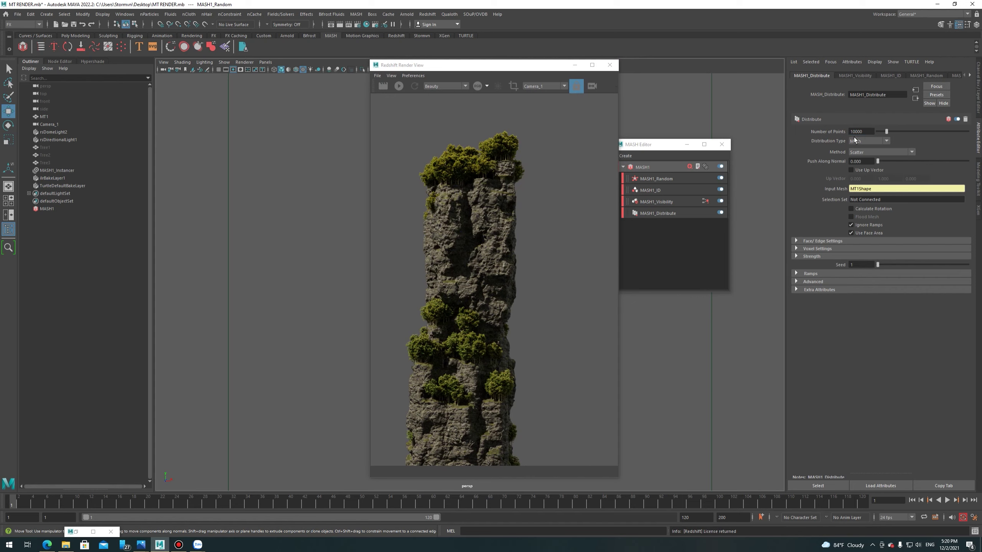
pyautogui.moveTo(454, 69); pyautogui.dragTo(609, 72)
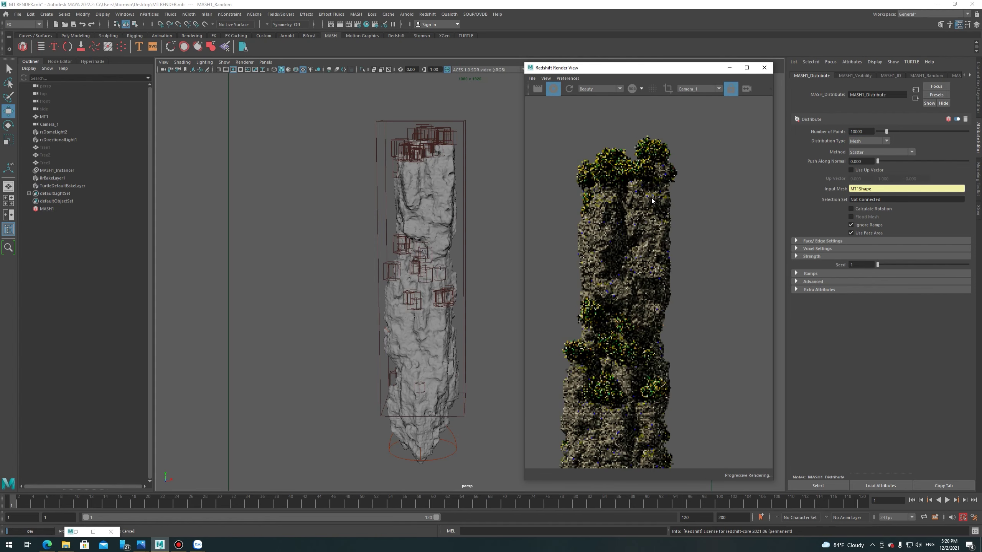
pyautogui.scroll(-1, 649, 170)
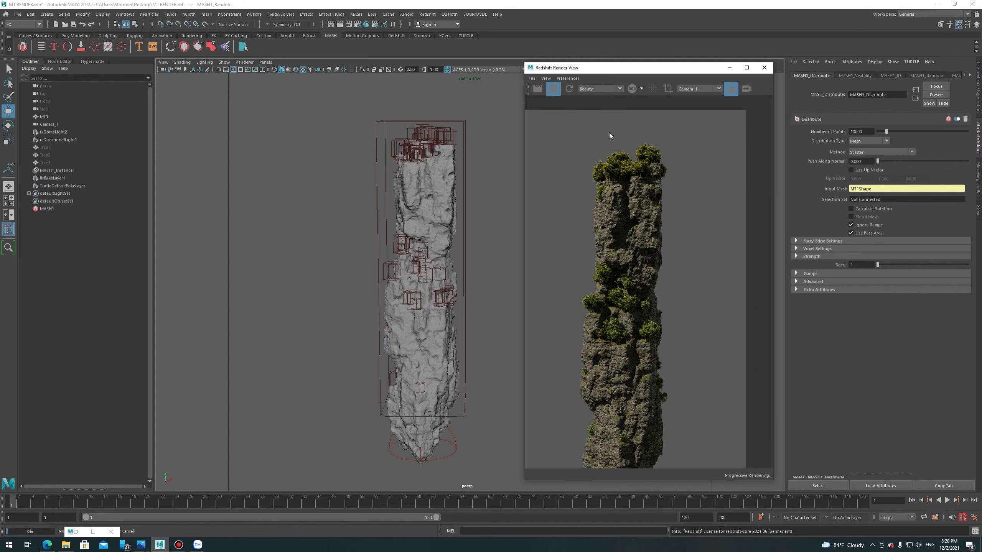
pyautogui.moveTo(654, 69)
pyautogui.mouseDown()
pyautogui.moveTo(349, 89)
pyautogui.moveTo(566, 89)
pyautogui.mouseUp()
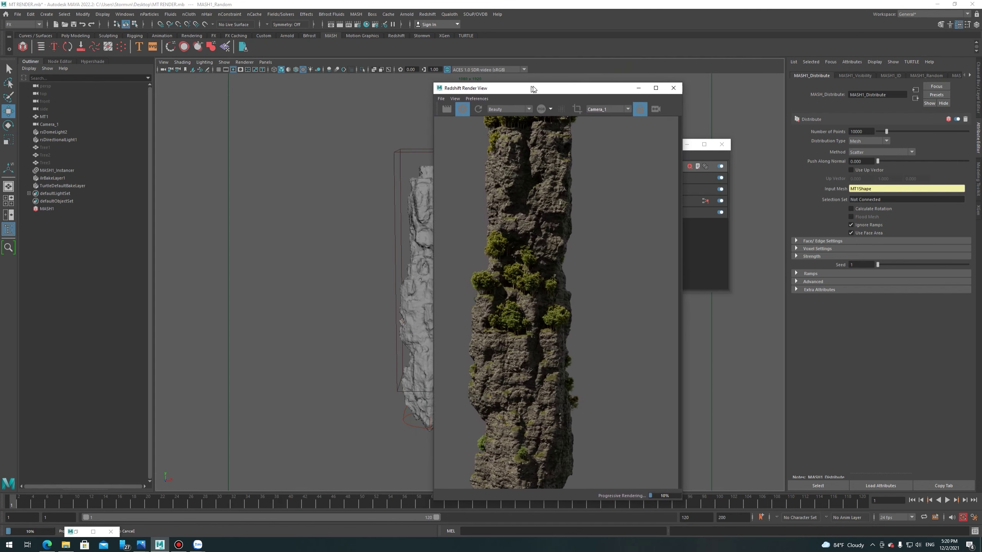
# Set the rsDomeLight2 exposure to 1.
pyautogui.click(65, 132)
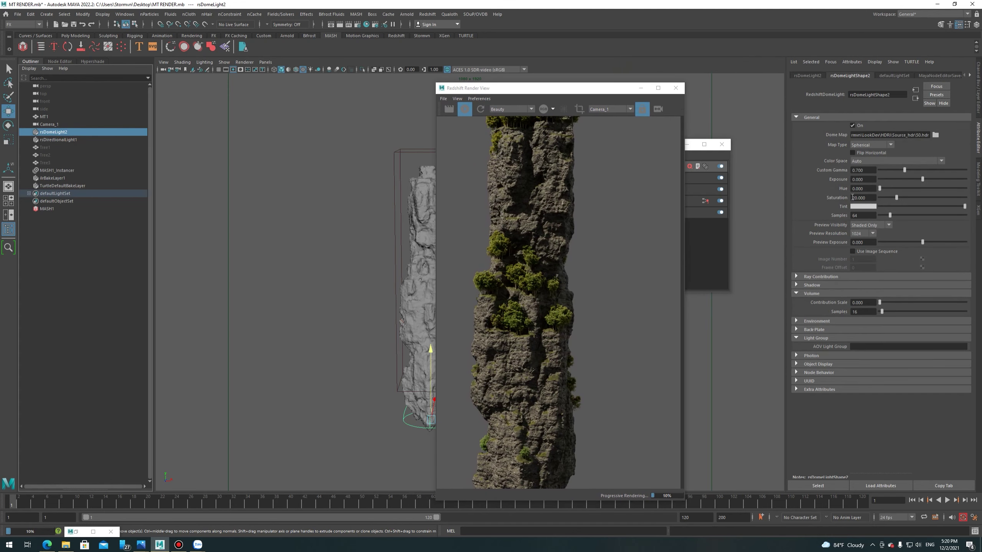
pyautogui.doubleClick(861, 179)
pyautogui.write('1')
pyautogui.press('Return')
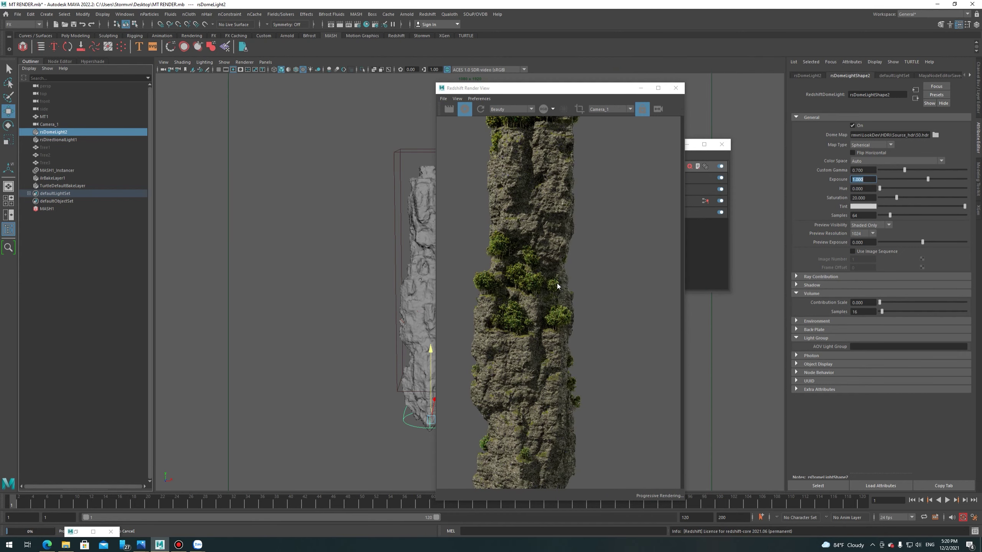
# Review the brighter Redshift render, moving the render window over the node graph.
pyautogui.scroll(-1, 557, 289)
pyautogui.scroll(2, 557, 294)
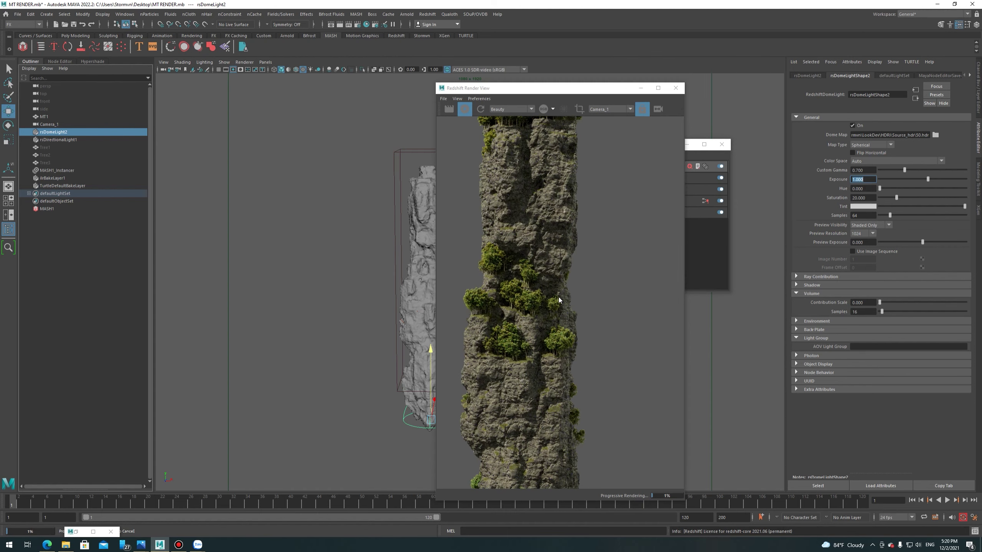
pyautogui.scroll(-3, 573, 310)
pyautogui.scroll(3, 463, 258)
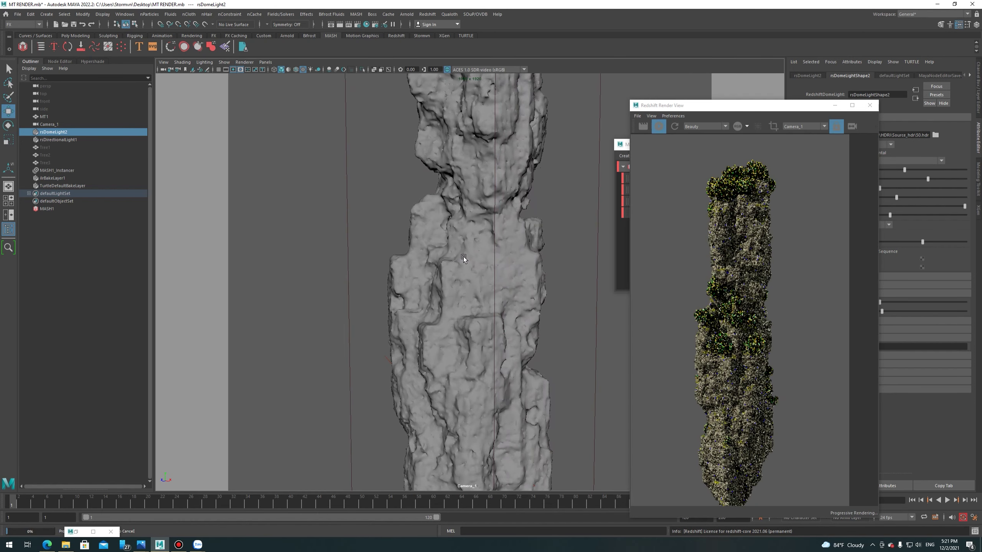
pyautogui.moveTo(743, 107); pyautogui.dragTo(692, 92)
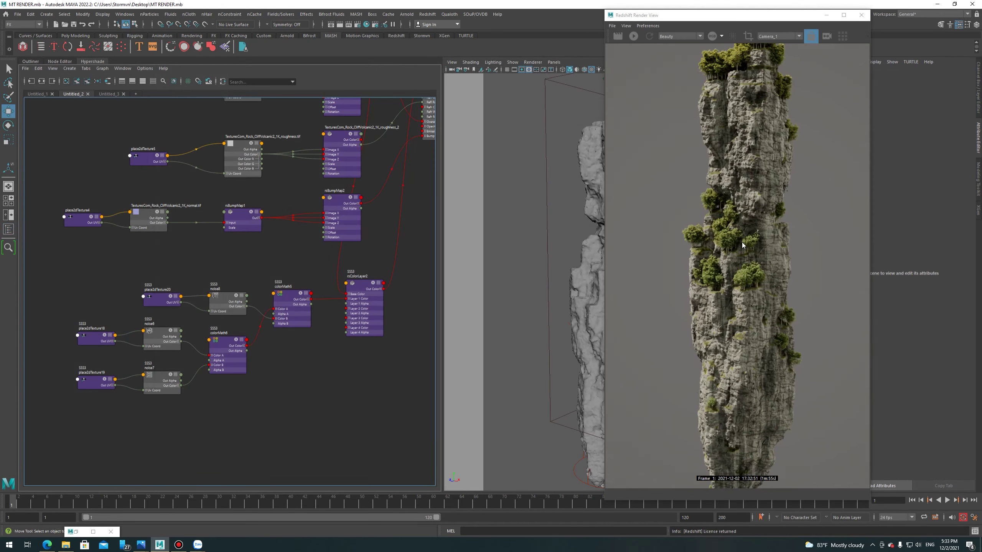
pyautogui.moveTo(769, 17); pyautogui.dragTo(476, 27)
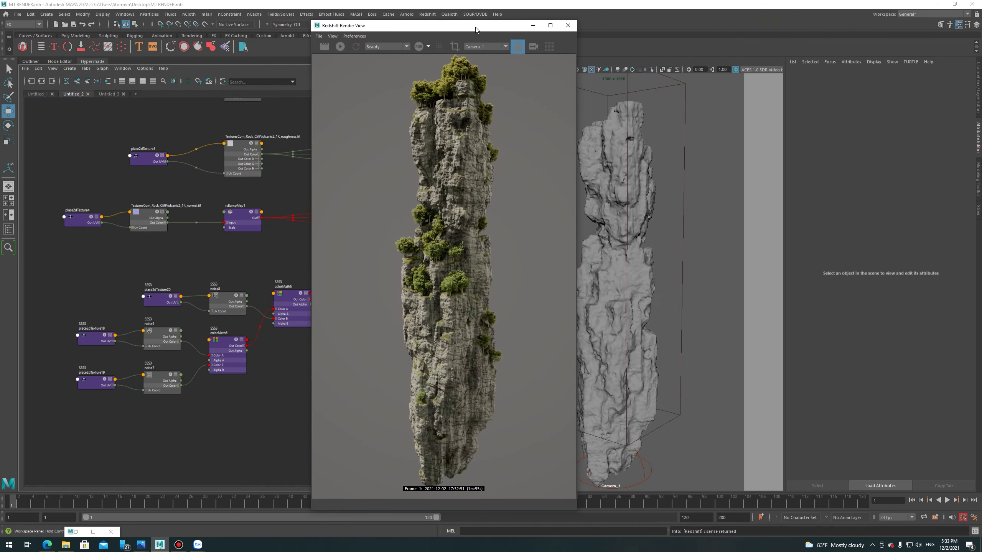